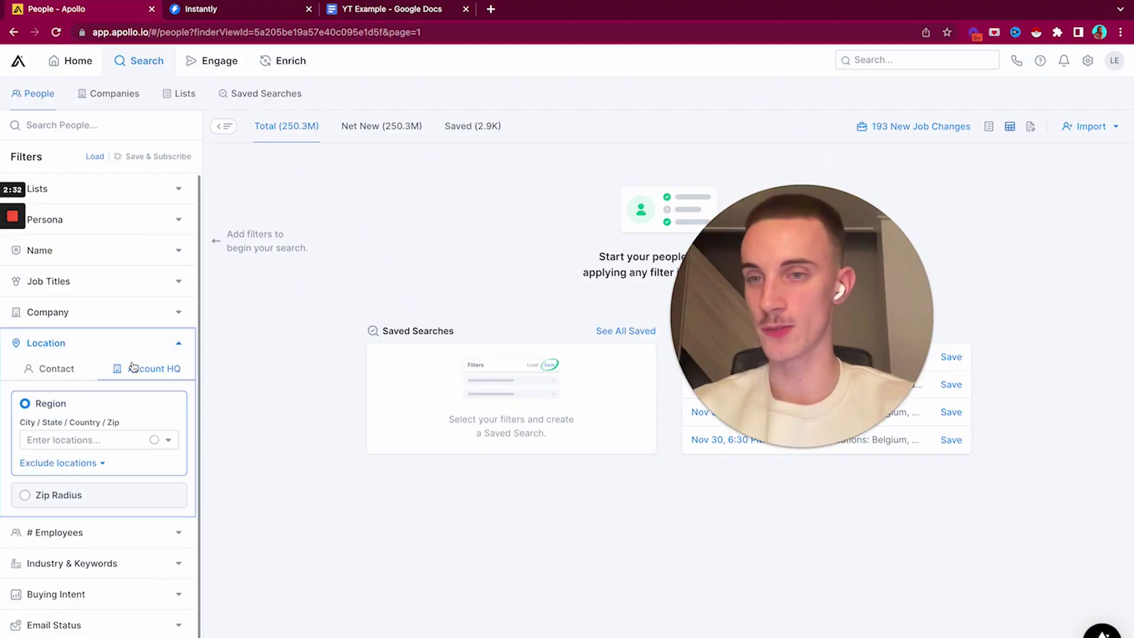
# Step: Filter Apollo.io results to United States companies with 21–50 employees in public relations
pyautogui.click(101, 438)
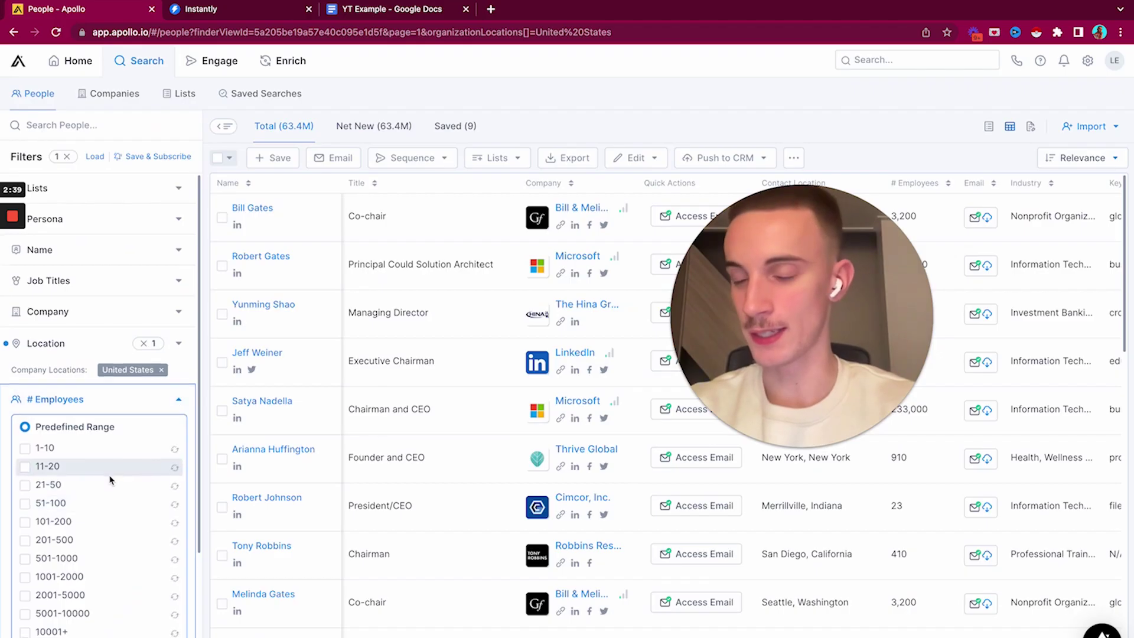
pyautogui.scroll(-2, 110, 479)
pyautogui.click(24, 395)
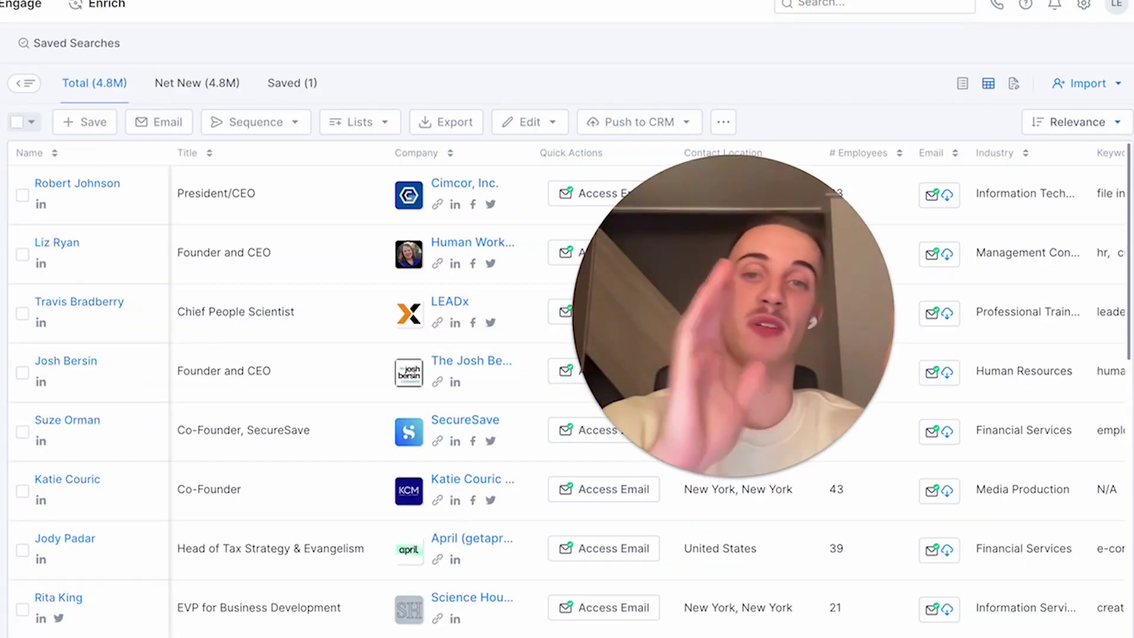
pyautogui.click(73, 385)
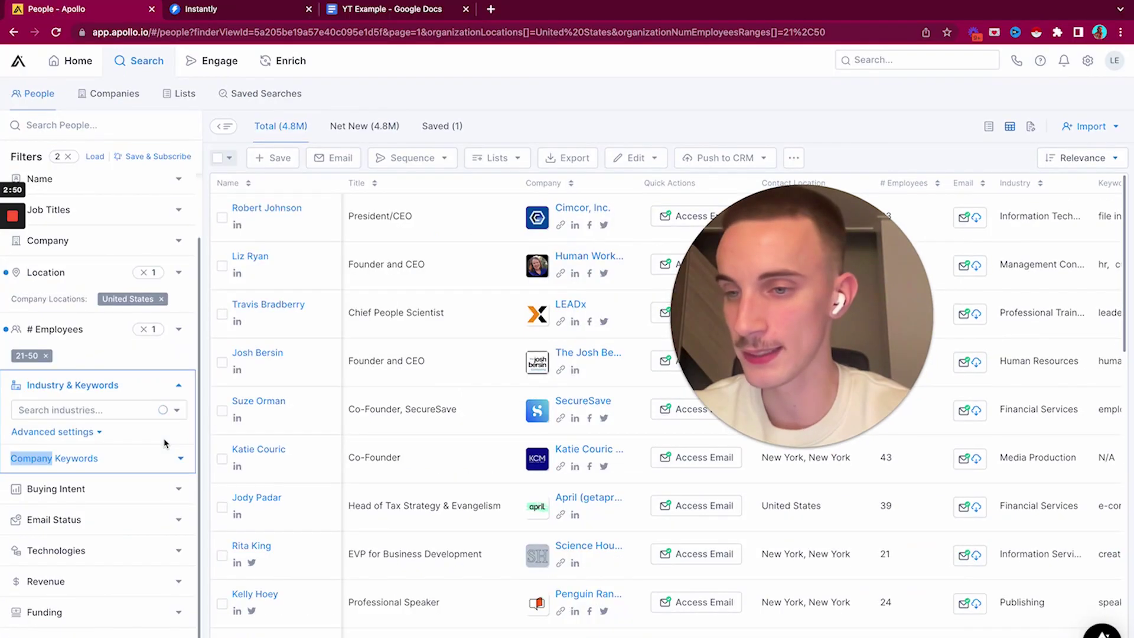
pyautogui.click(116, 410)
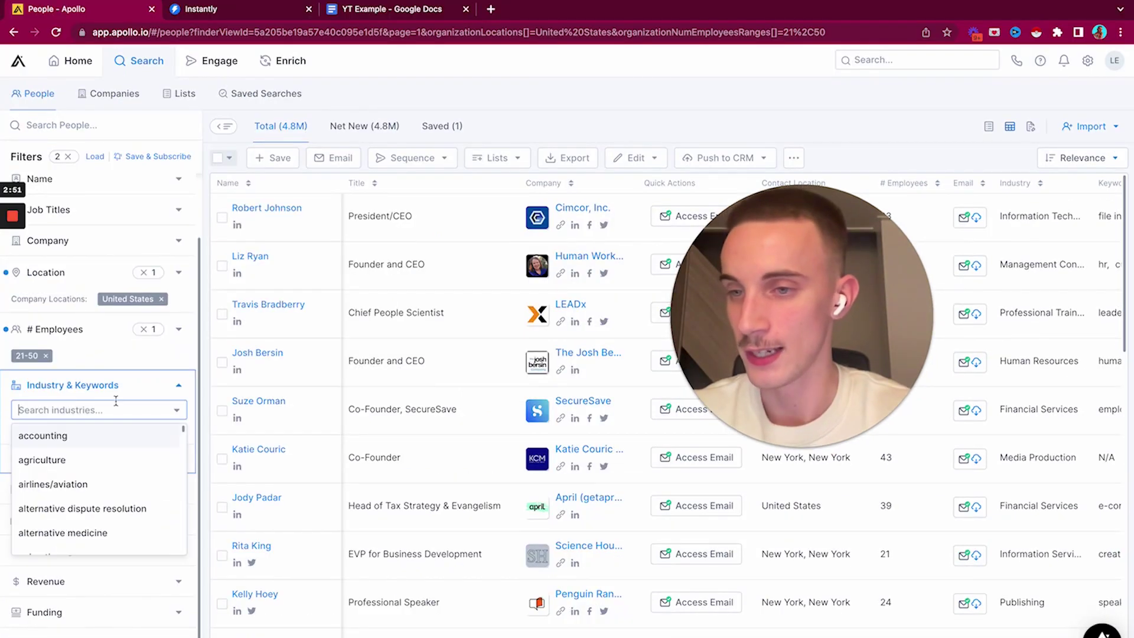
pyautogui.write('pub')
pyautogui.click(99, 460)
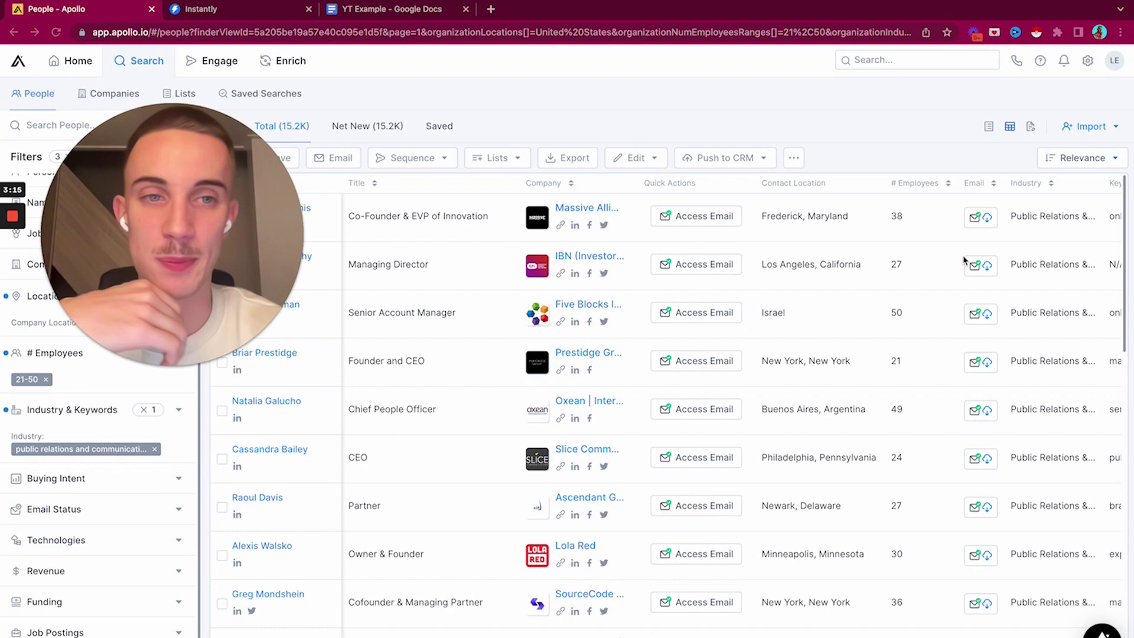
# Step: Open SourceCode's and Lola Red's company websites in new tabs
pyautogui.hscroll(3, 964, 260)
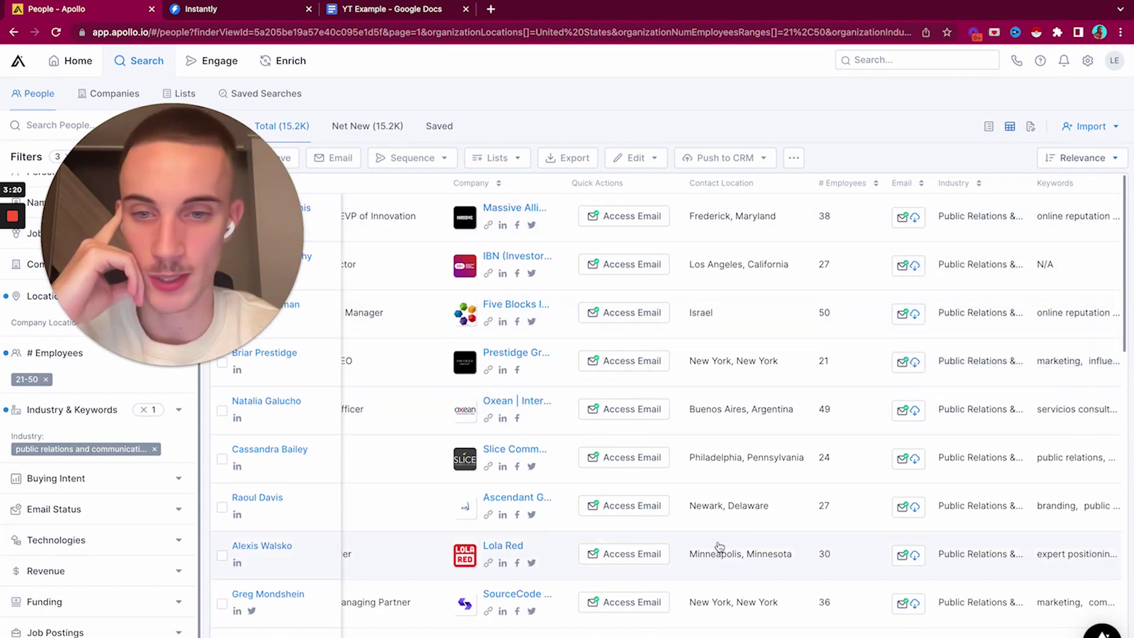
pyautogui.scroll(-5, 719, 547)
pyautogui.click(488, 310)
pyautogui.click(53, 9)
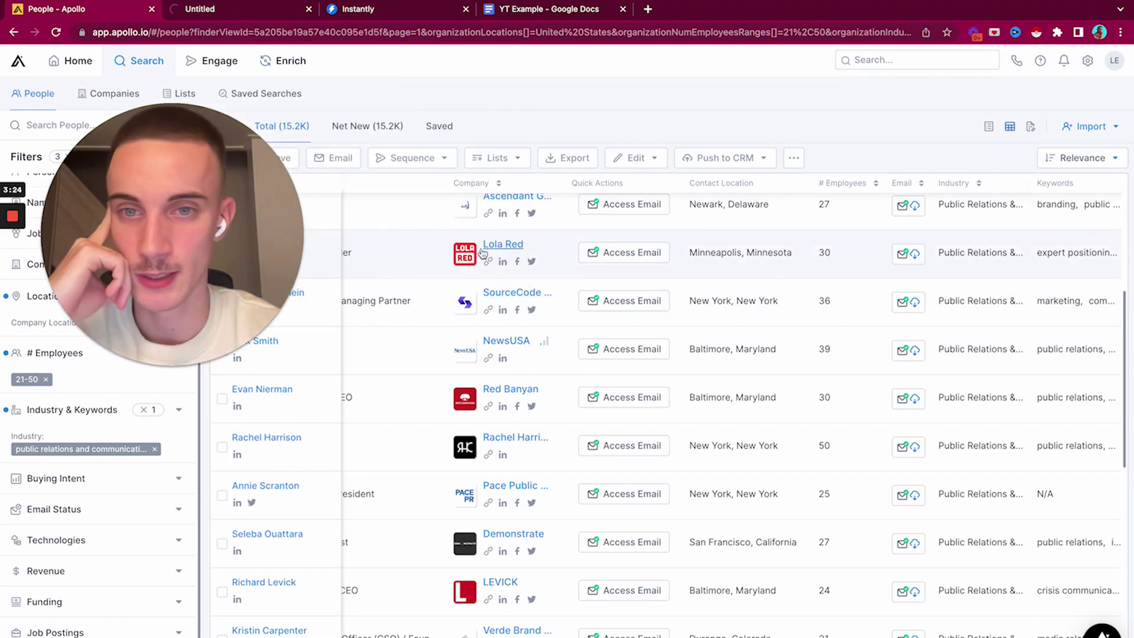
pyautogui.click(481, 253)
# Step: Open NewsUSA's website in a new tab and read through its headline
pyautogui.click(488, 361)
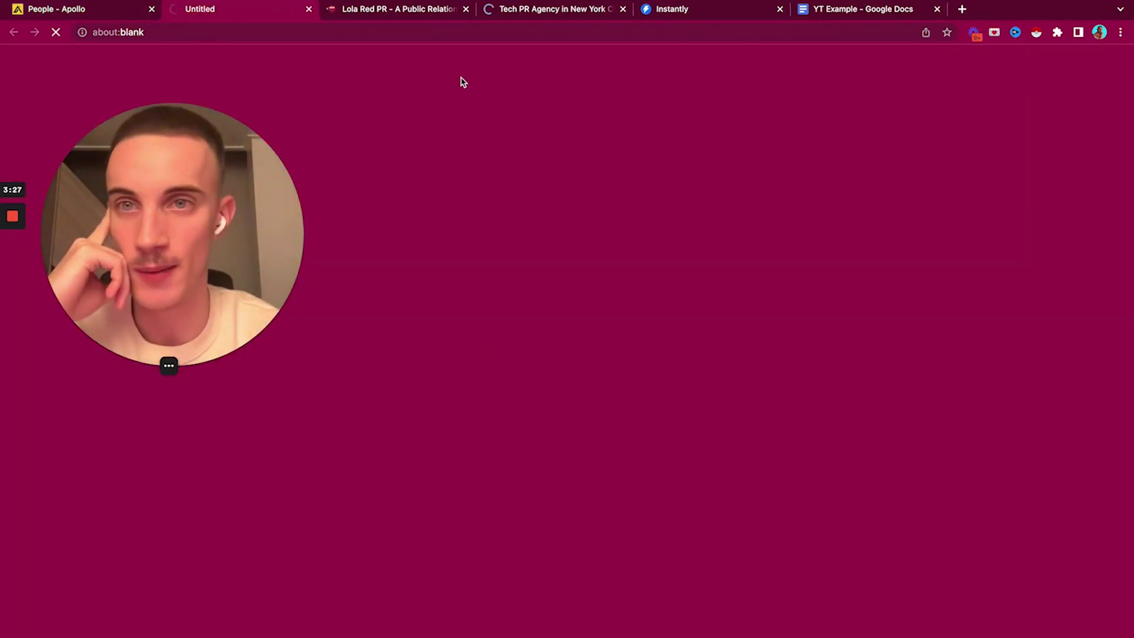
pyautogui.press('super+4')
pyautogui.moveTo(186, 211); pyautogui.dragTo(817, 354)
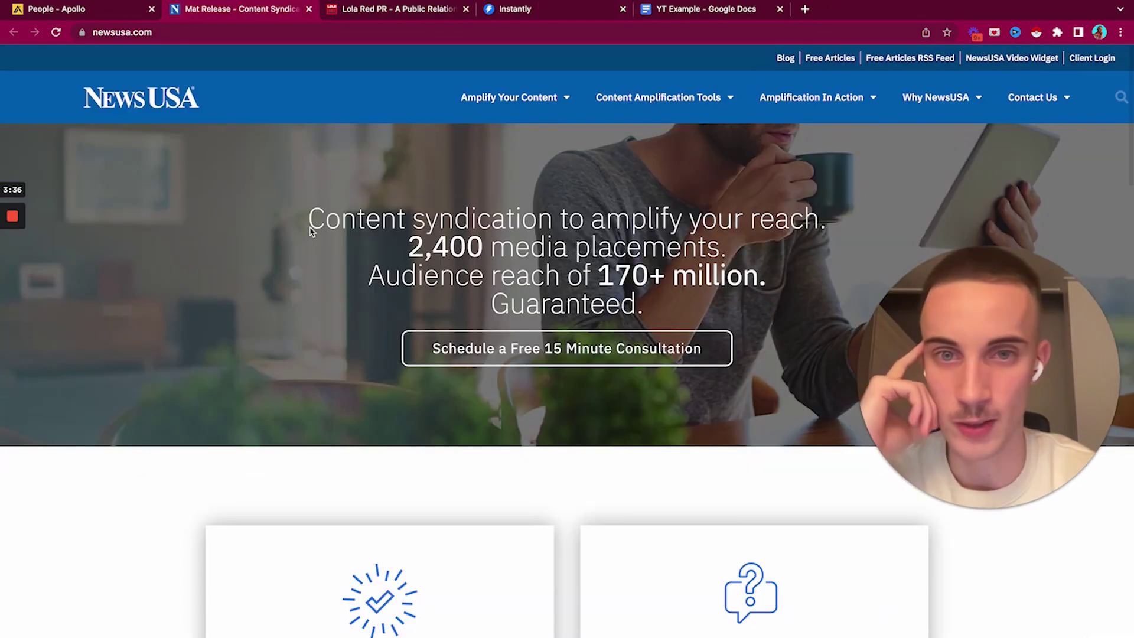
pyautogui.moveTo(308, 216); pyautogui.dragTo(721, 296)
pyautogui.click(629, 282)
pyautogui.tripleClick(629, 282)
pyautogui.scroll(-15, 629, 281)
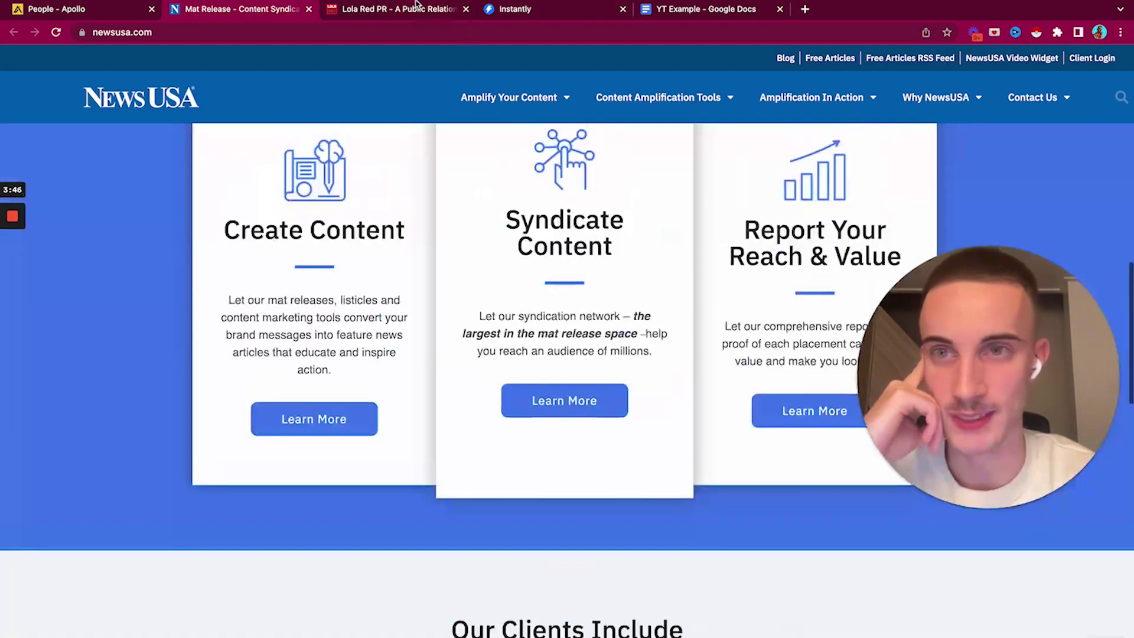
# Step: Close the NewsUSA tab and browse the Lola Red PR homepage and its navigation menu
pyautogui.click(416, 7)
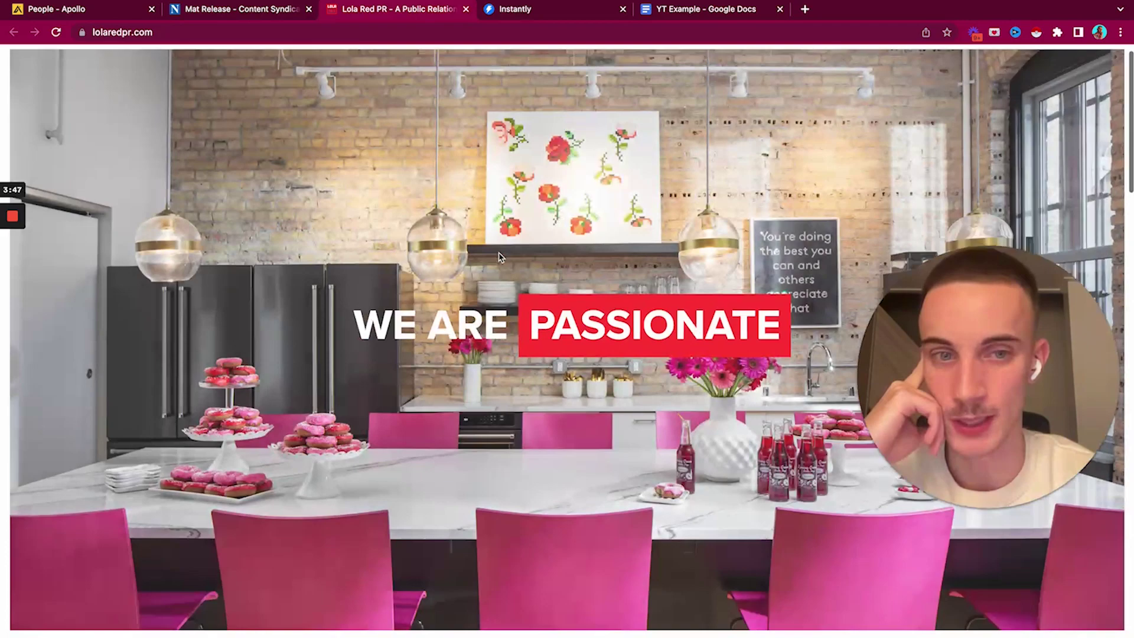
pyautogui.scroll(-10, 499, 256)
pyautogui.scroll(-5, 498, 257)
pyautogui.scroll(15, 498, 257)
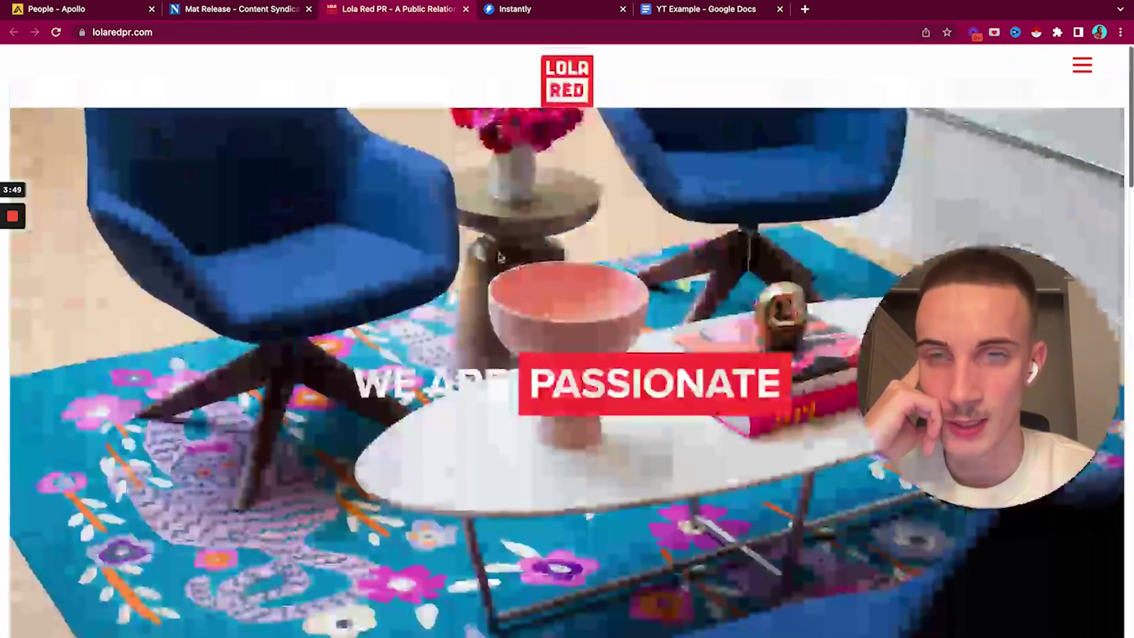
pyautogui.click(307, 11)
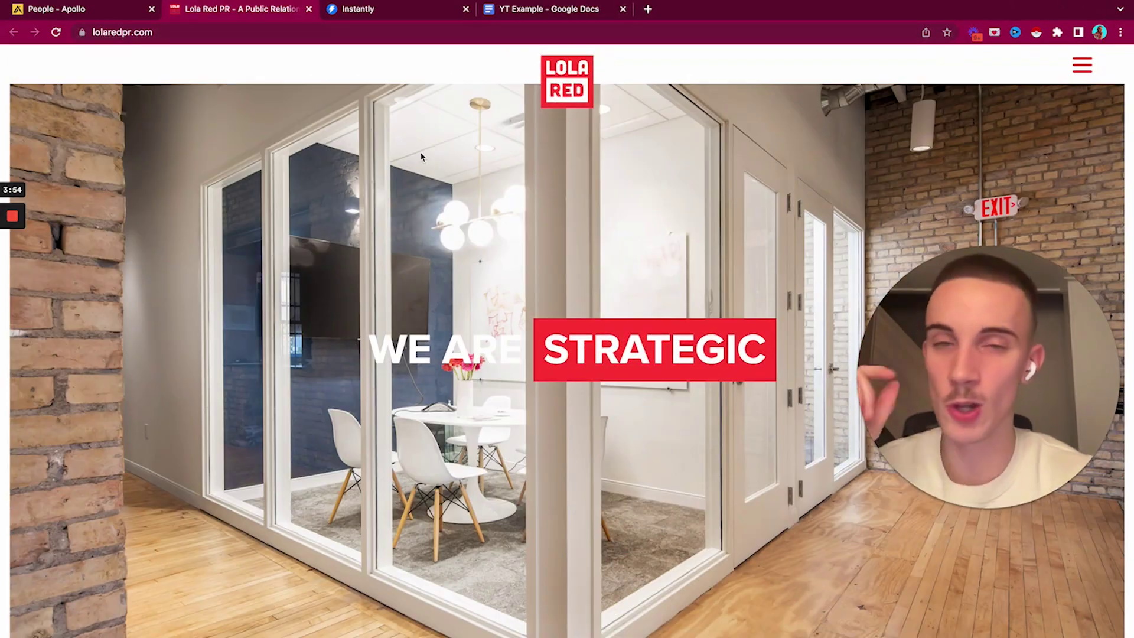
pyautogui.scroll(-2, 421, 157)
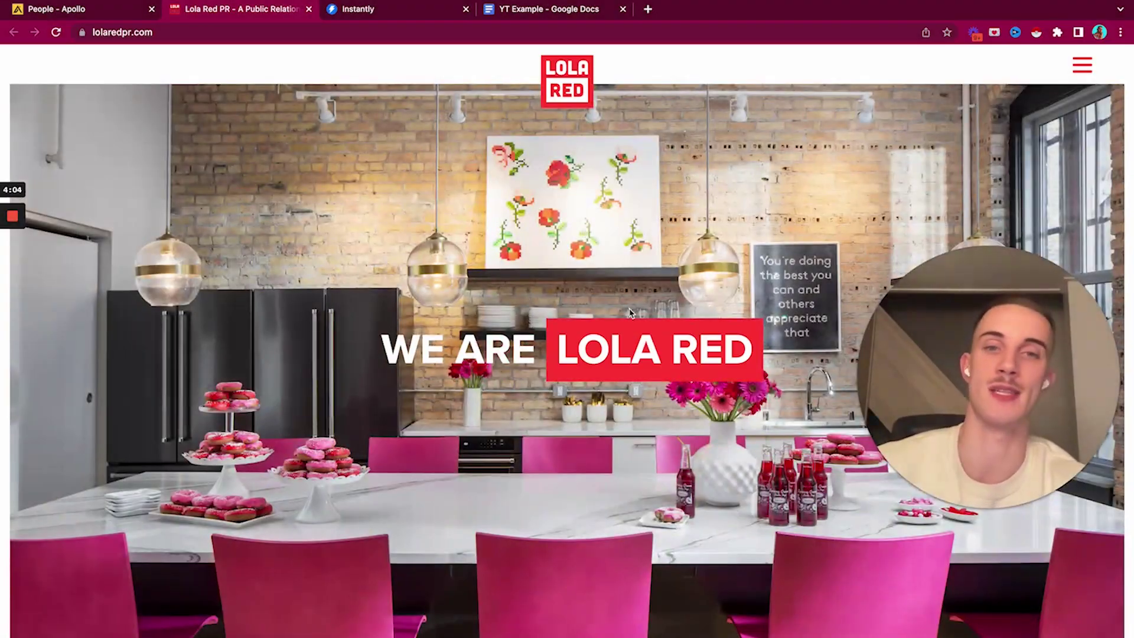
pyautogui.scroll(-20, 645, 467)
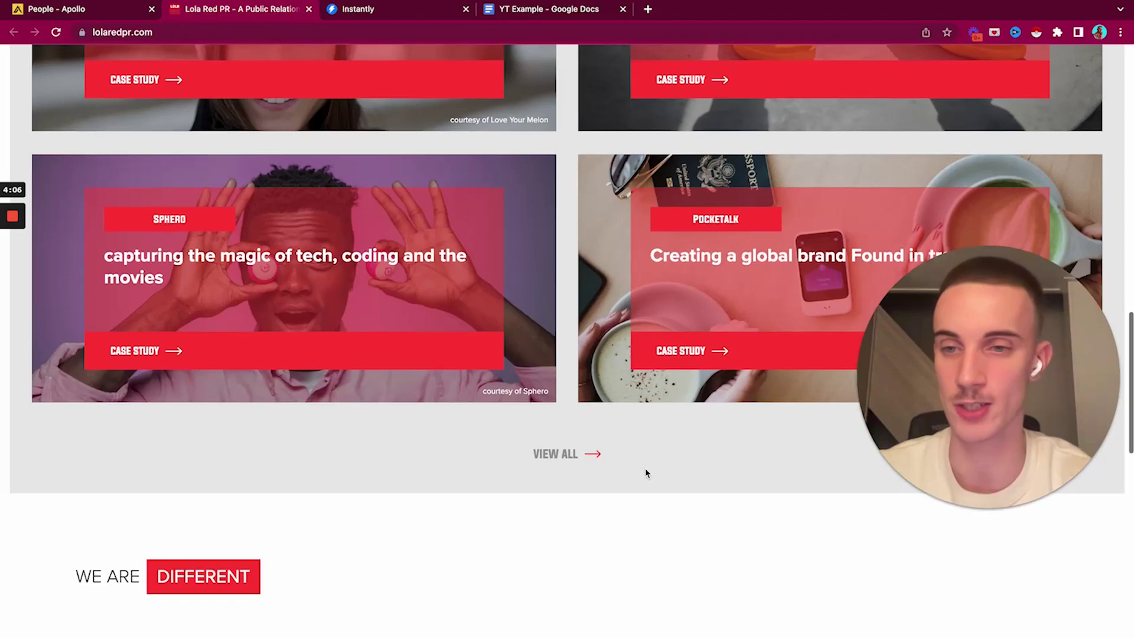
pyautogui.scroll(15, 645, 468)
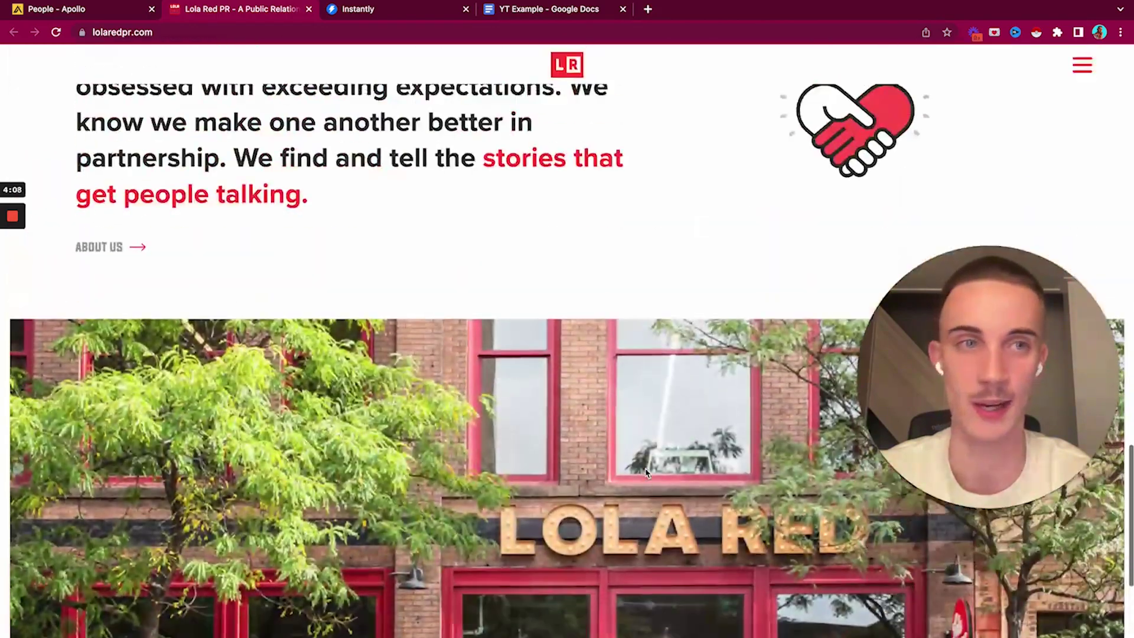
pyautogui.click(1083, 70)
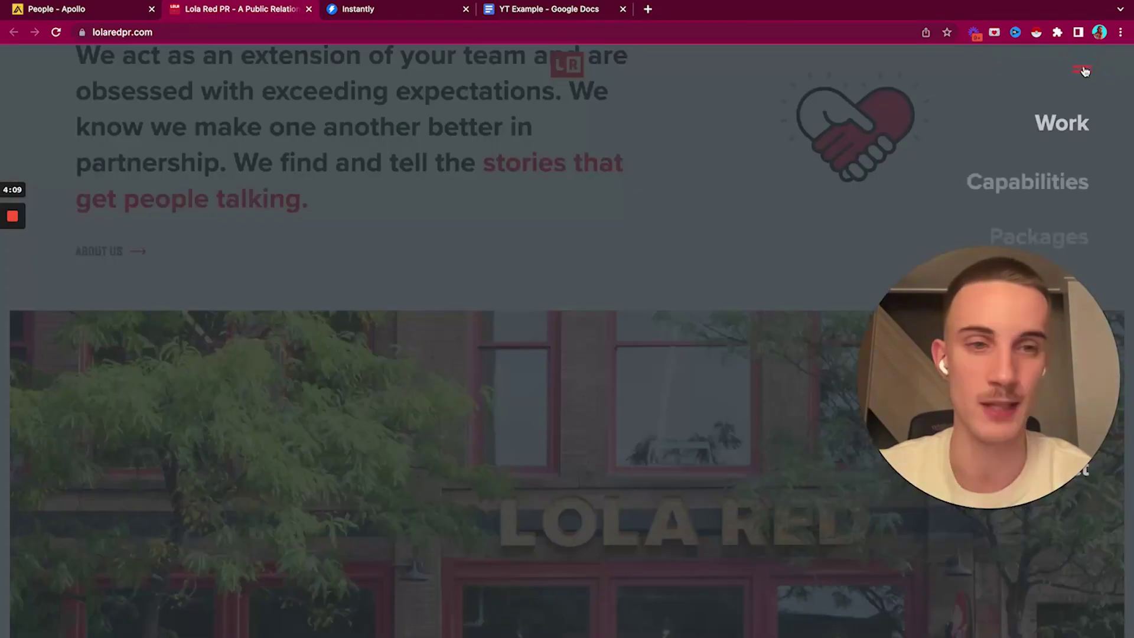
# Step: Go to Lola Red's Work page and scroll through the case studies
pyautogui.click(1068, 120)
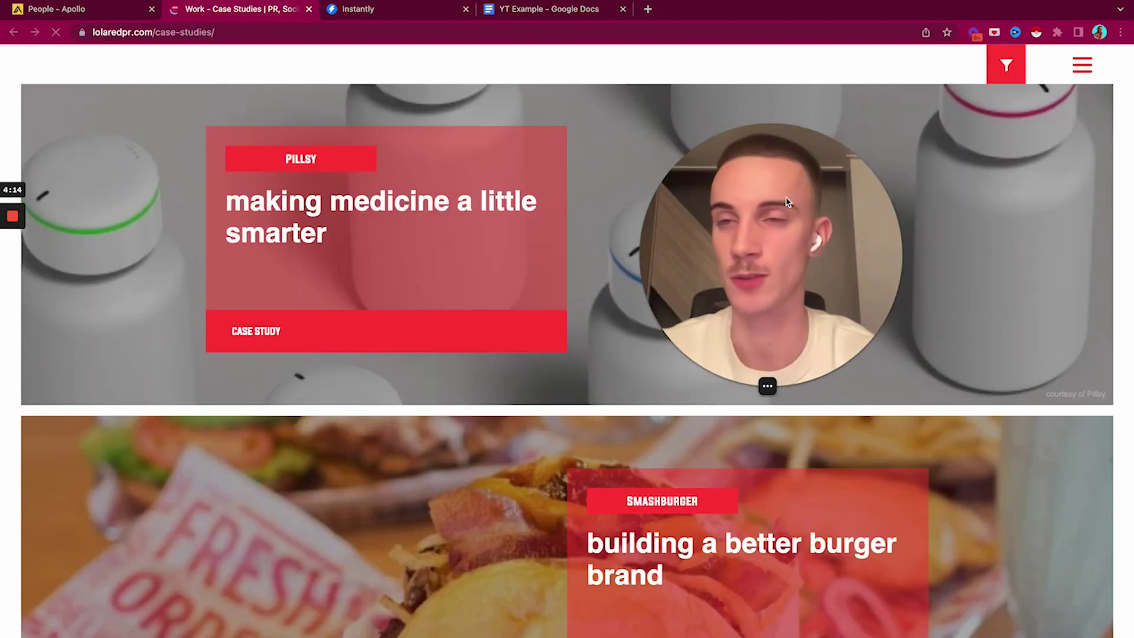
pyautogui.scroll(-7, 478, 254)
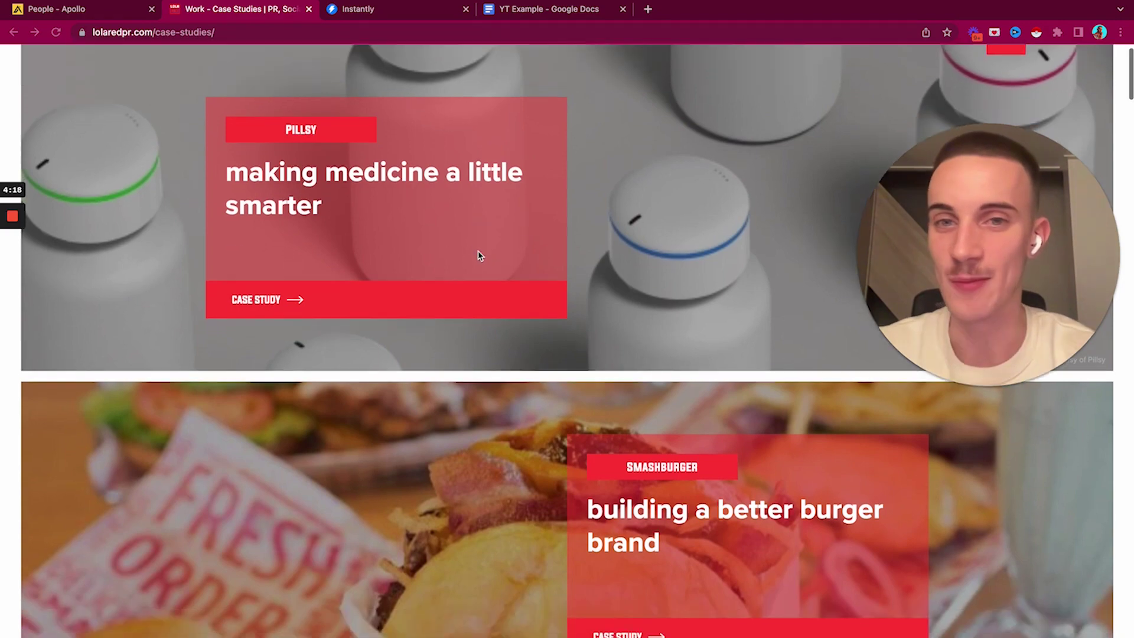
pyautogui.scroll(-14, 478, 255)
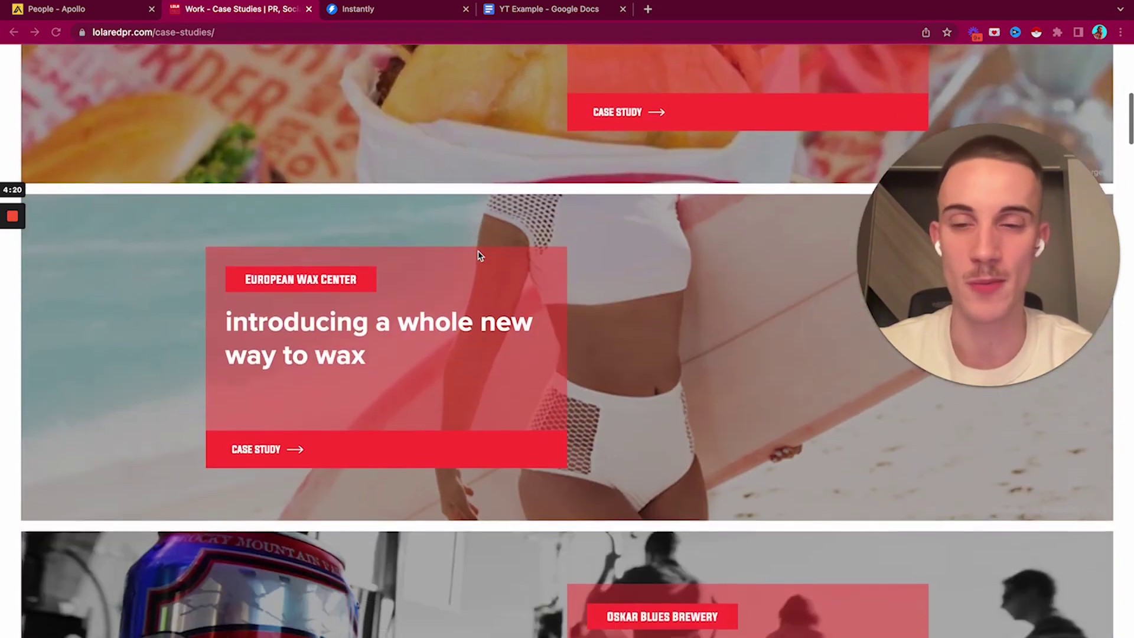
pyautogui.scroll(-10, 478, 255)
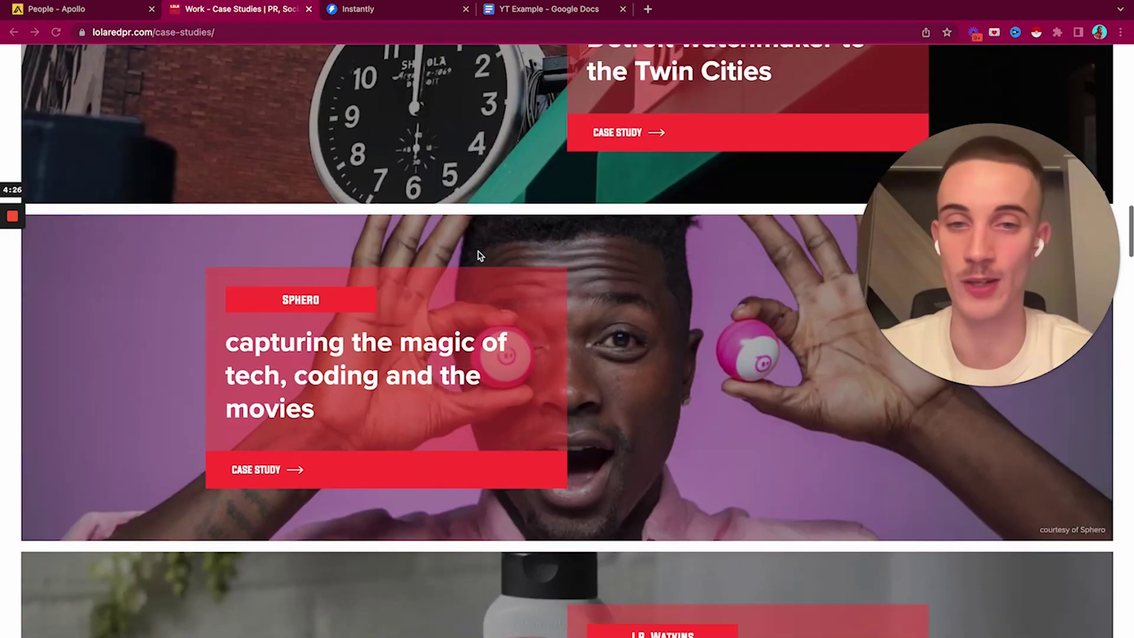
pyautogui.scroll(-2, 478, 256)
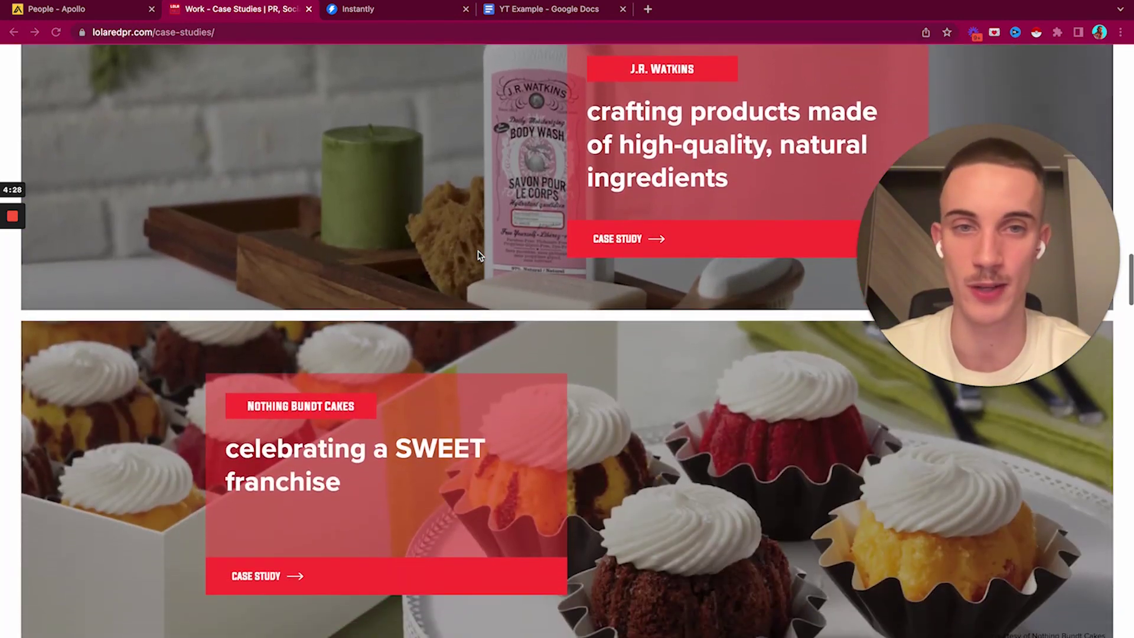
pyautogui.scroll(-11, 732, 156)
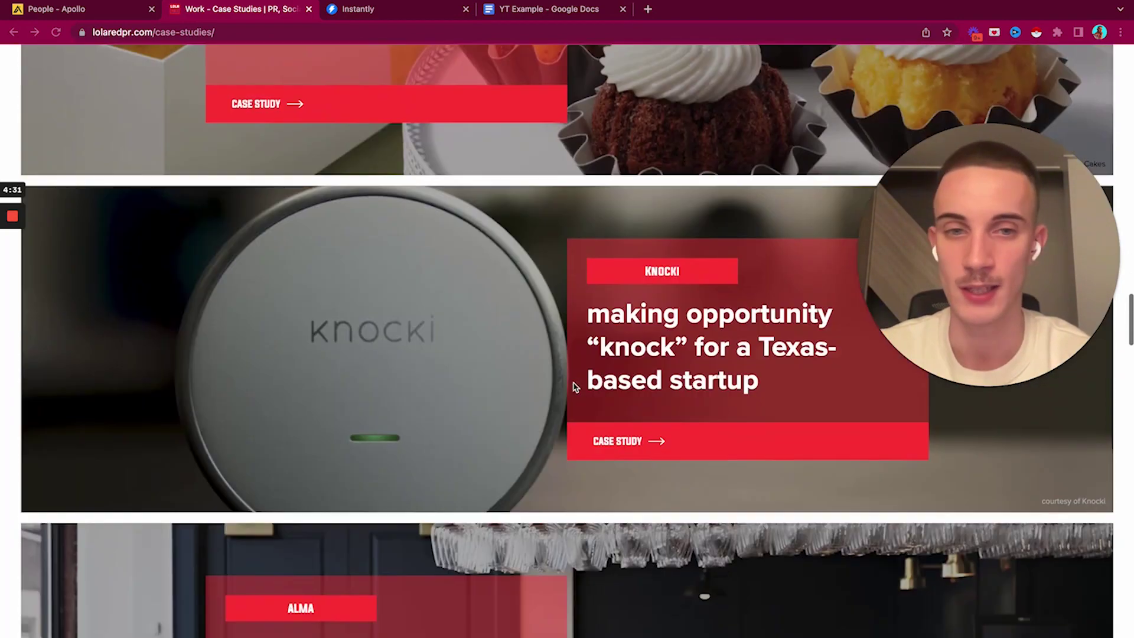
pyautogui.scroll(-2, 575, 387)
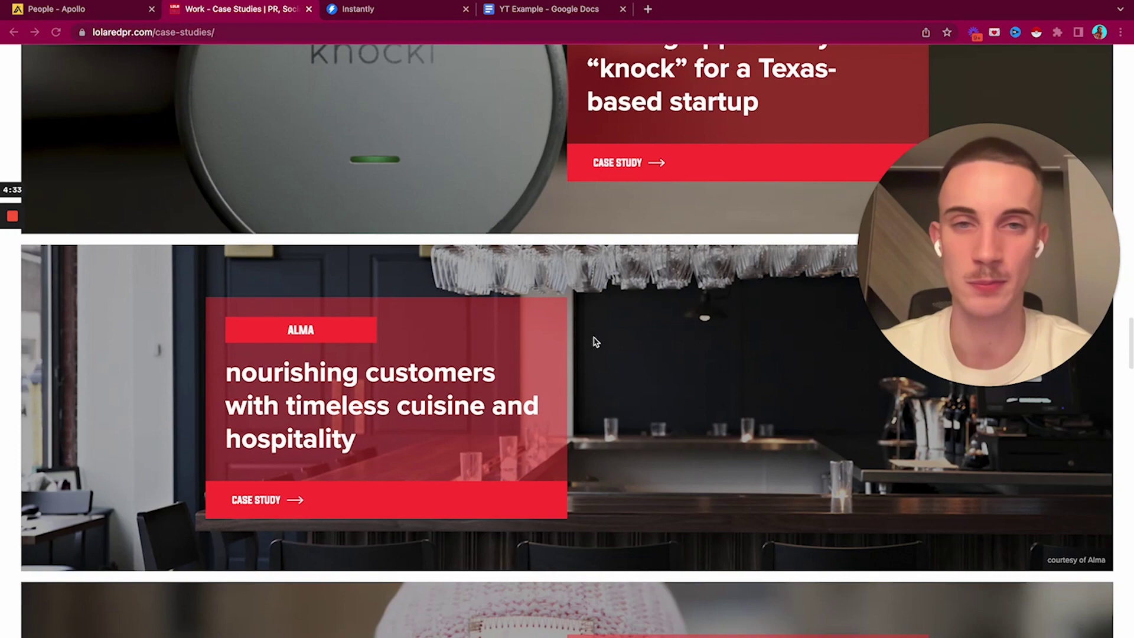
pyautogui.scroll(-3, 595, 341)
pyautogui.scroll(5, 653, 246)
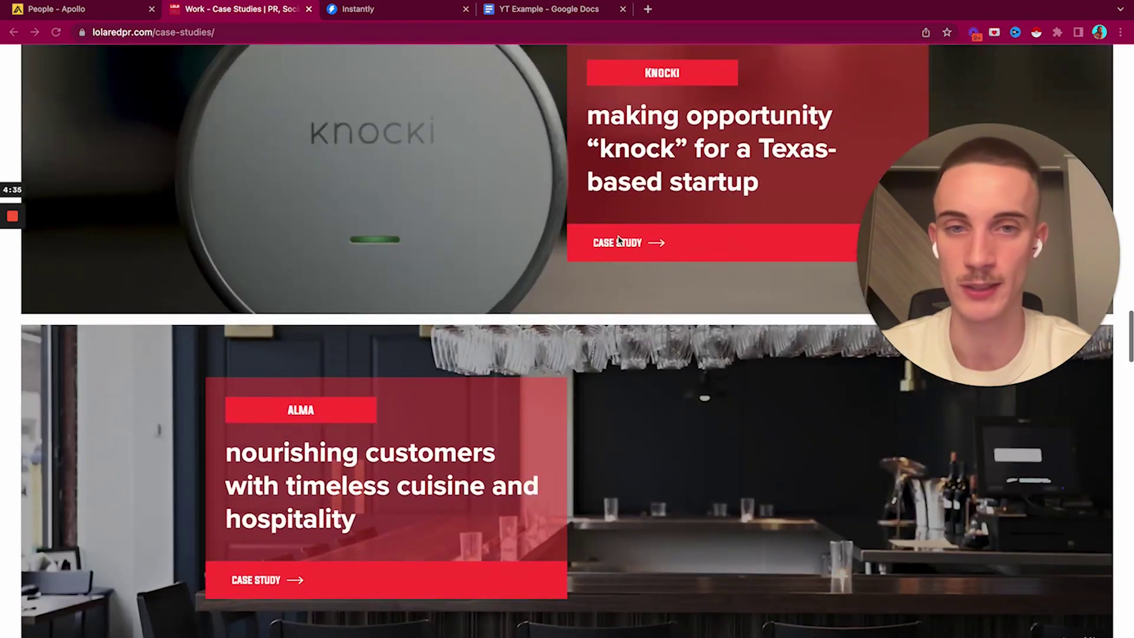
# Step: Open the Knocki and Casper case studies in new tabs
pyautogui.rightClick(648, 235)
pyautogui.click(668, 246)
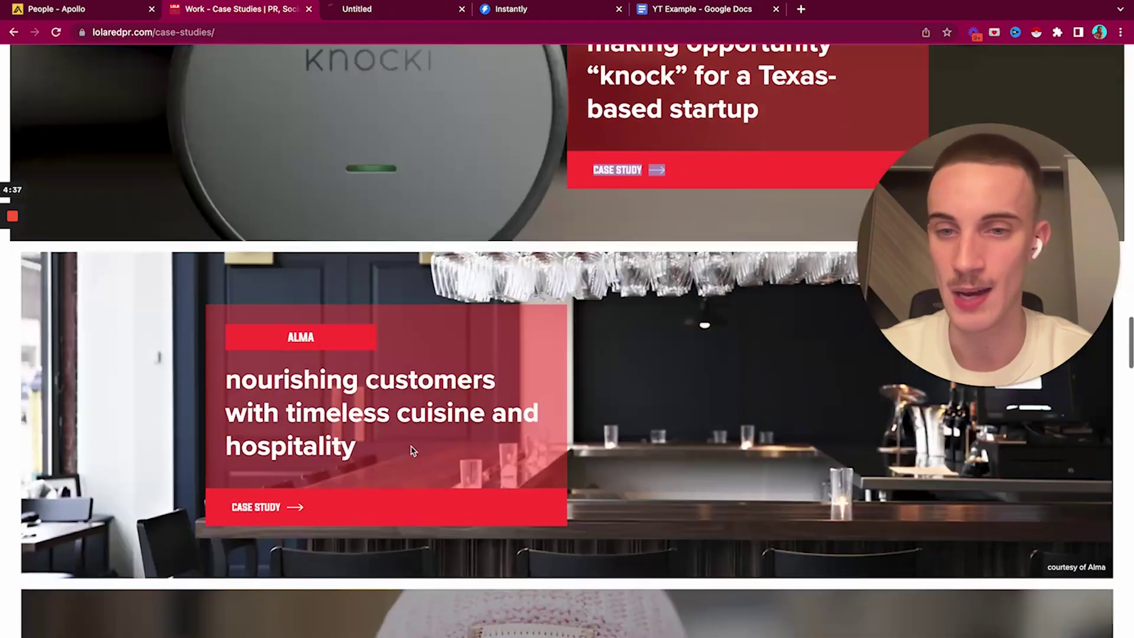
pyautogui.scroll(-10, 655, 208)
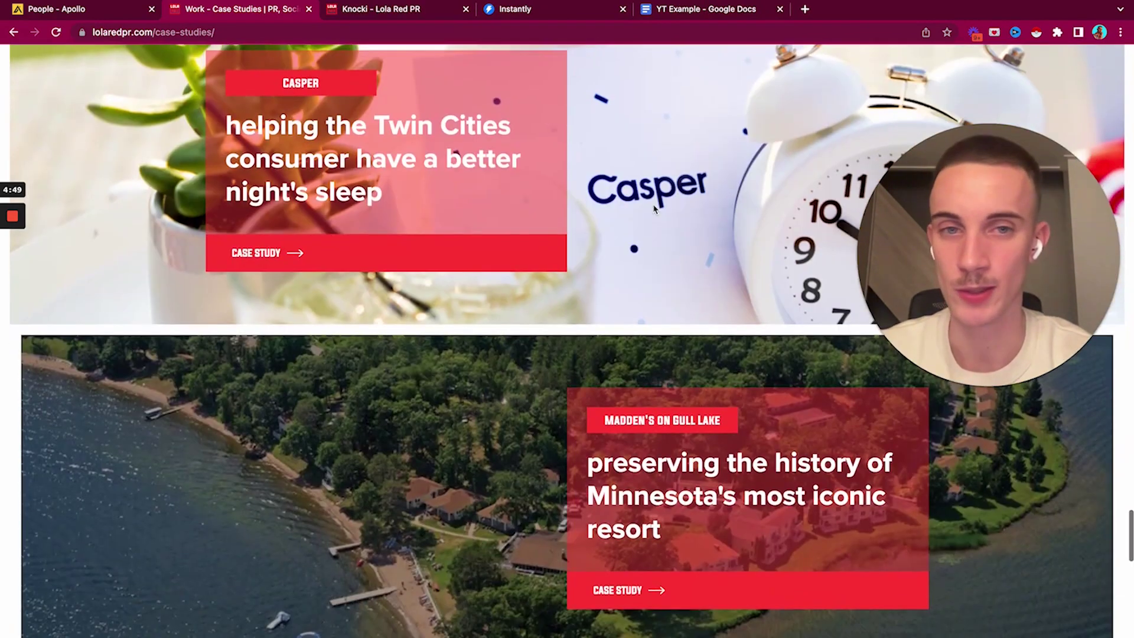
pyautogui.rightClick(269, 253)
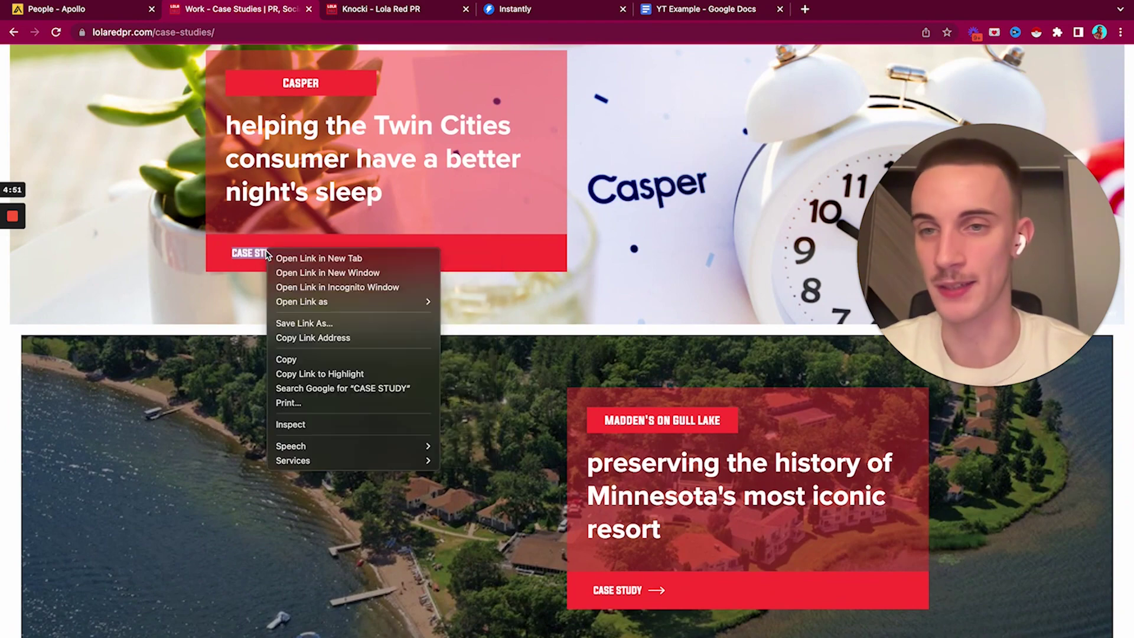
pyautogui.click(313, 256)
pyautogui.scroll(-10, 463, 215)
pyautogui.scroll(-9, 462, 215)
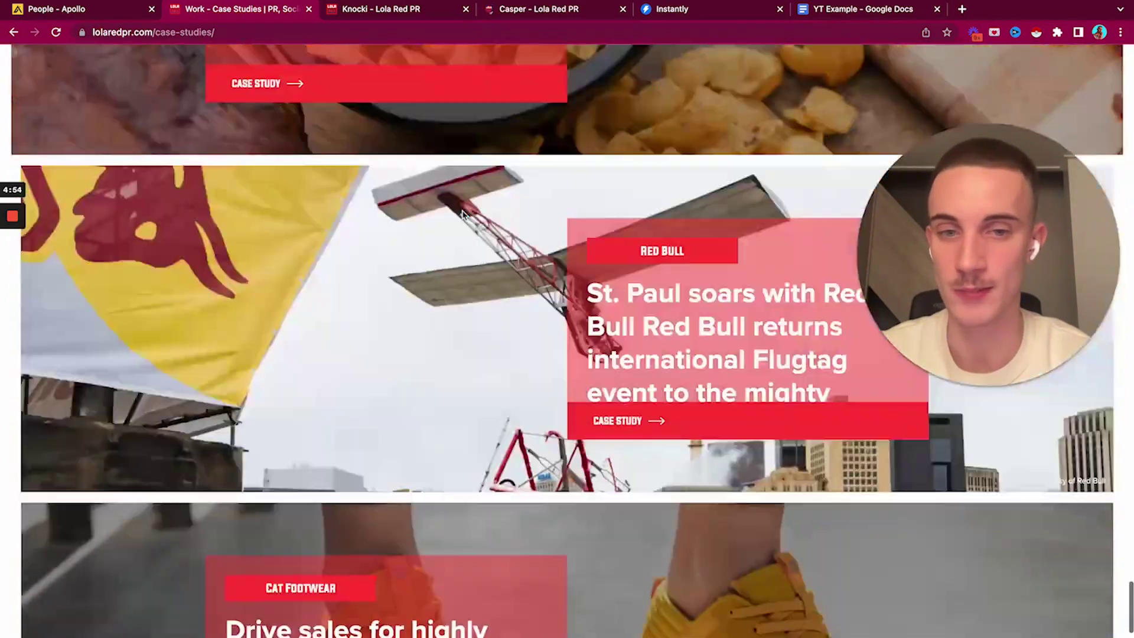
pyautogui.scroll(4, 691, 371)
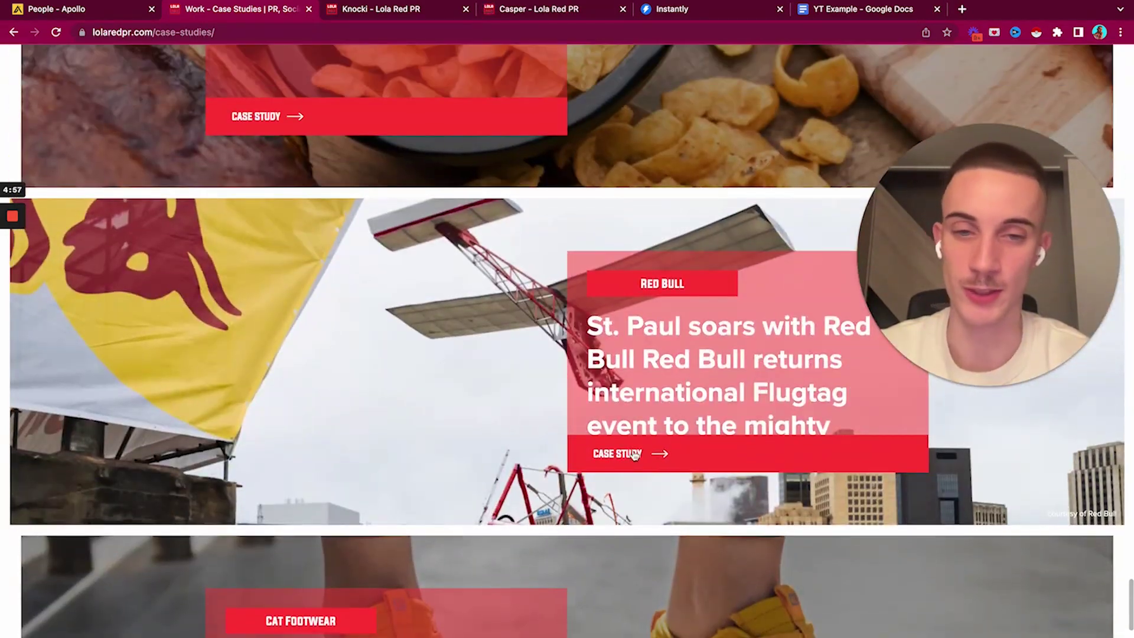
# Step: Open the Red Bull case study and close the case-studies list tab
pyautogui.click(672, 464)
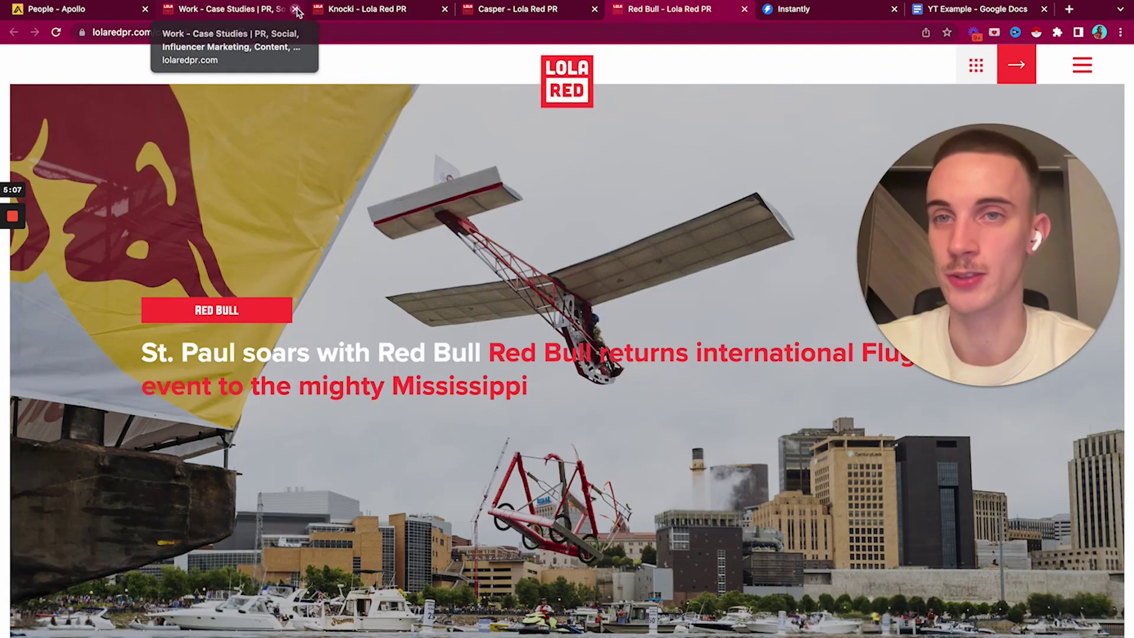
pyautogui.click(308, 9)
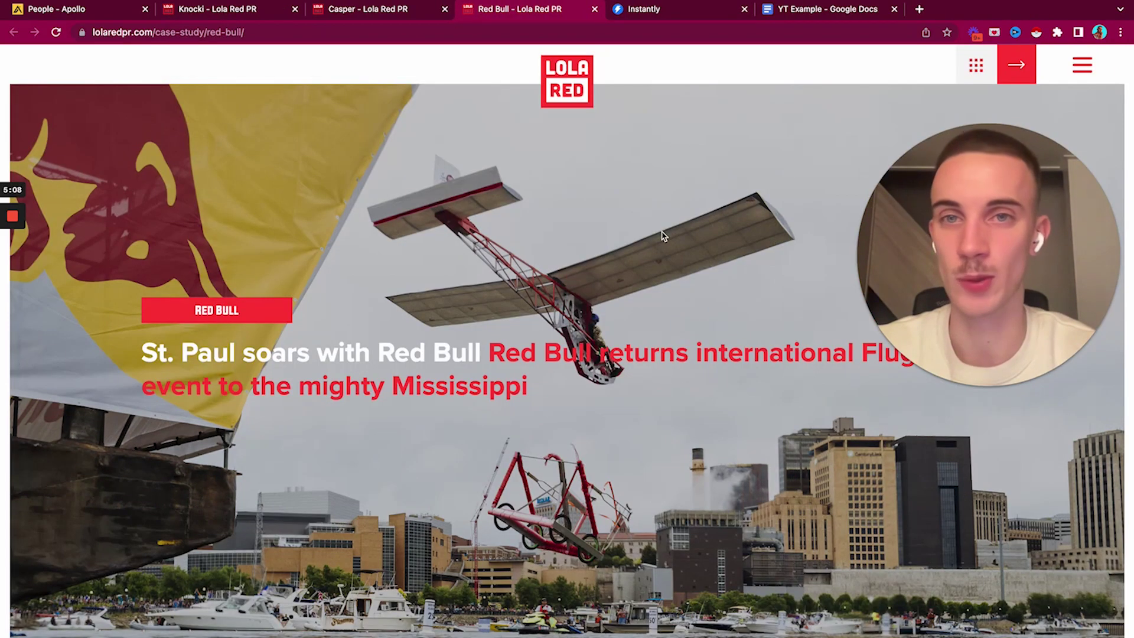
pyautogui.scroll(-10, 662, 236)
pyautogui.scroll(-12, 662, 236)
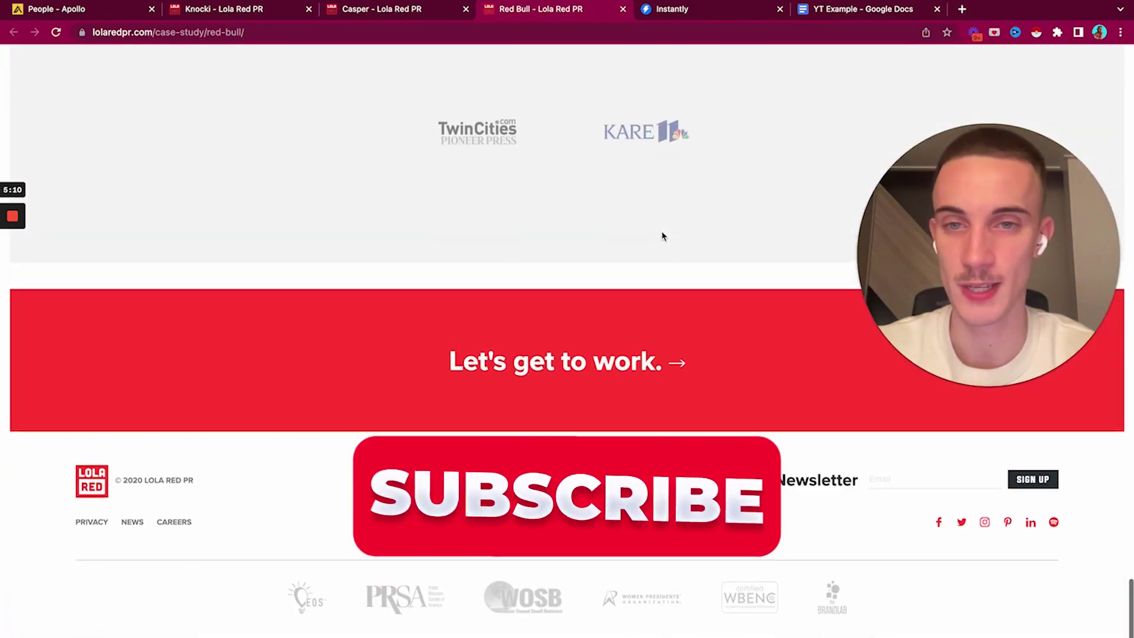
pyautogui.scroll(5, 662, 237)
pyautogui.scroll(6, 662, 236)
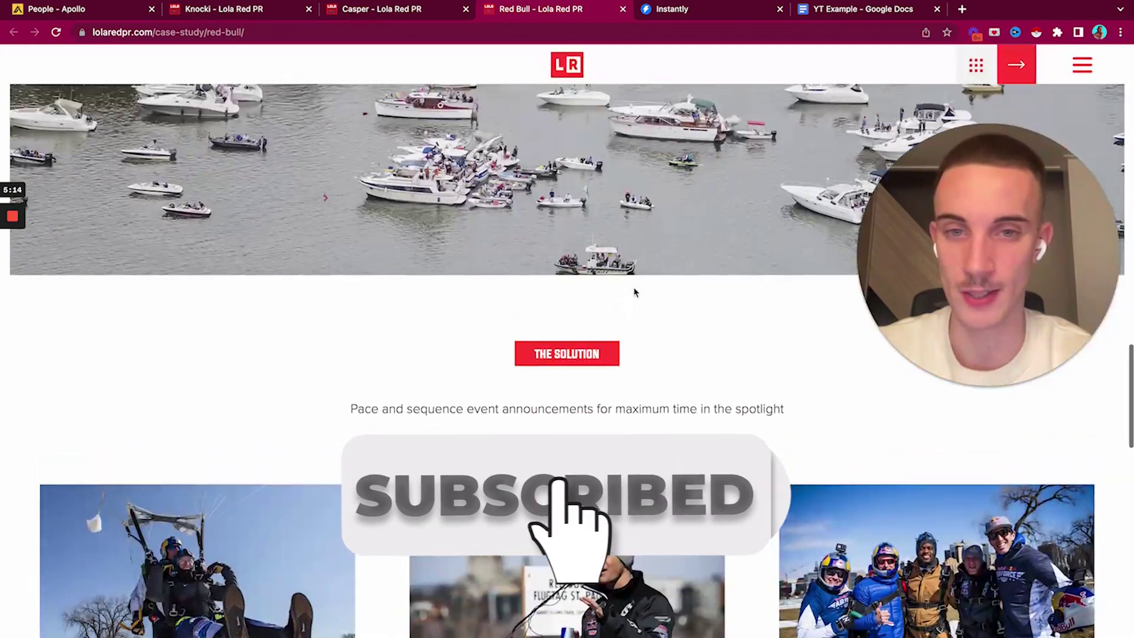
pyautogui.scroll(5, 635, 292)
pyautogui.scroll(2, 635, 292)
# Step: Read through the case study's challenge text down to its results section
pyautogui.moveTo(658, 323); pyautogui.dragTo(250, 278)
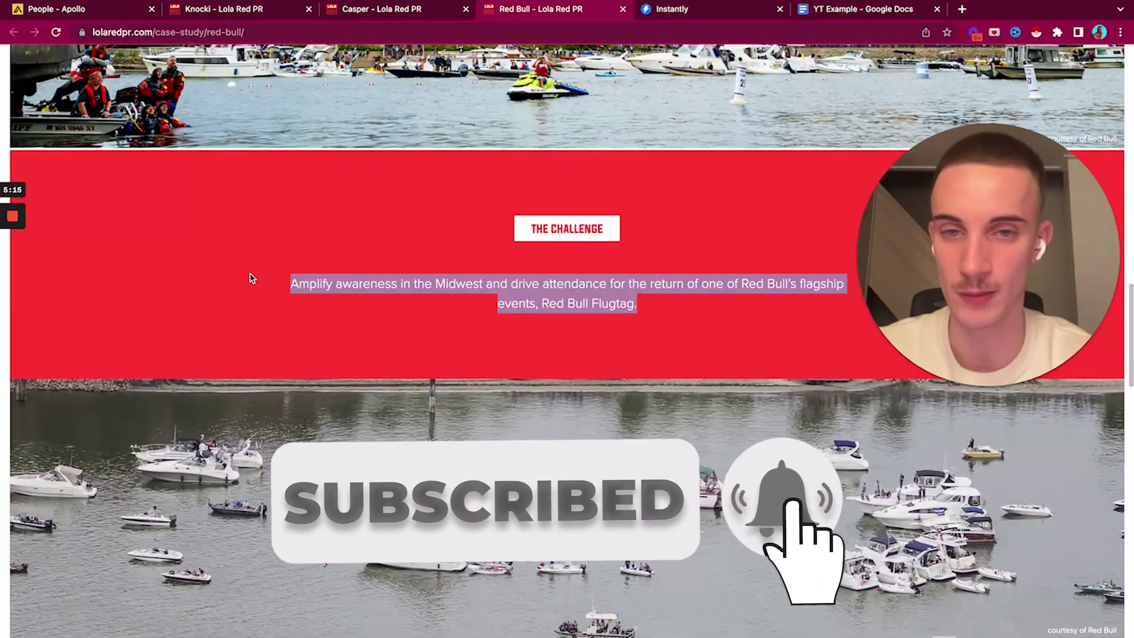
pyautogui.click(250, 278)
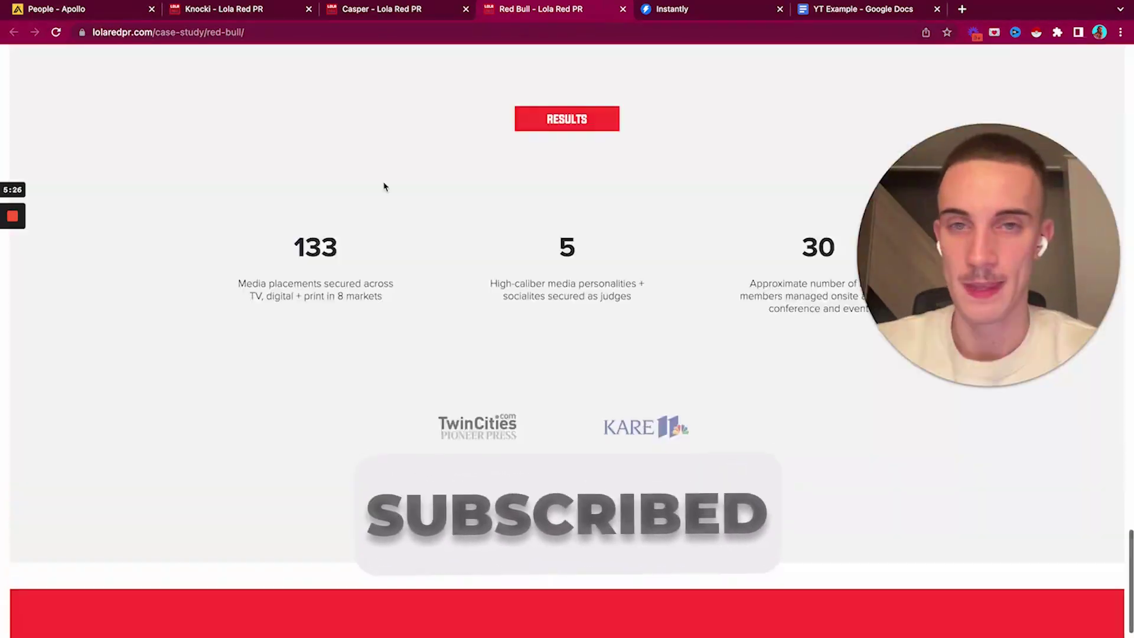
pyautogui.scroll(3, 382, 185)
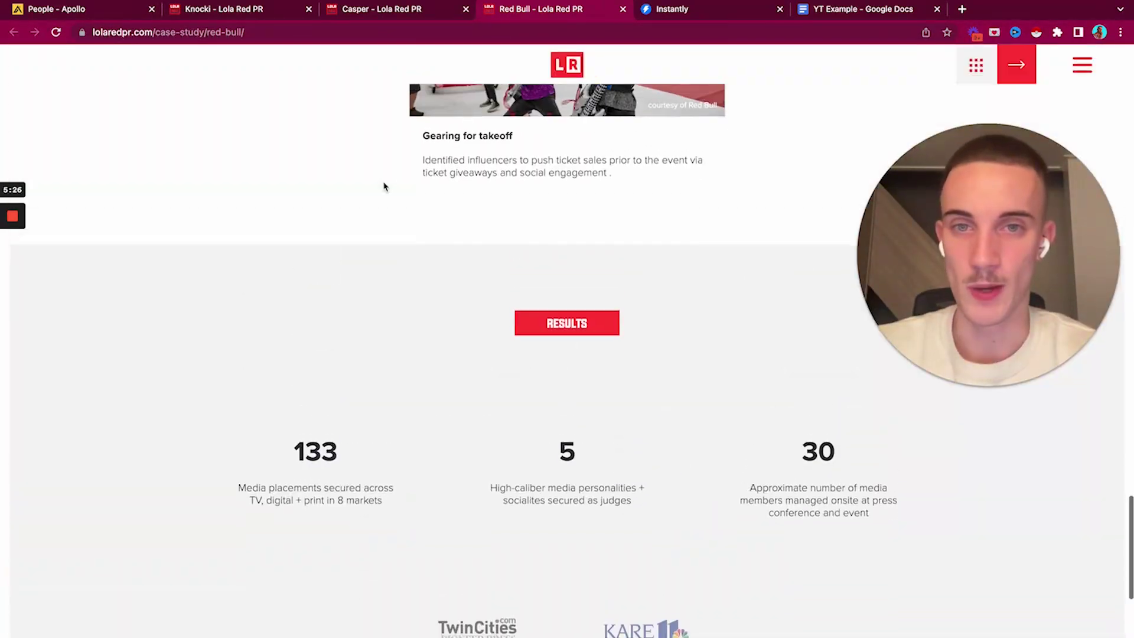
pyautogui.scroll(-3, 382, 185)
pyautogui.moveTo(229, 321); pyautogui.dragTo(618, 316)
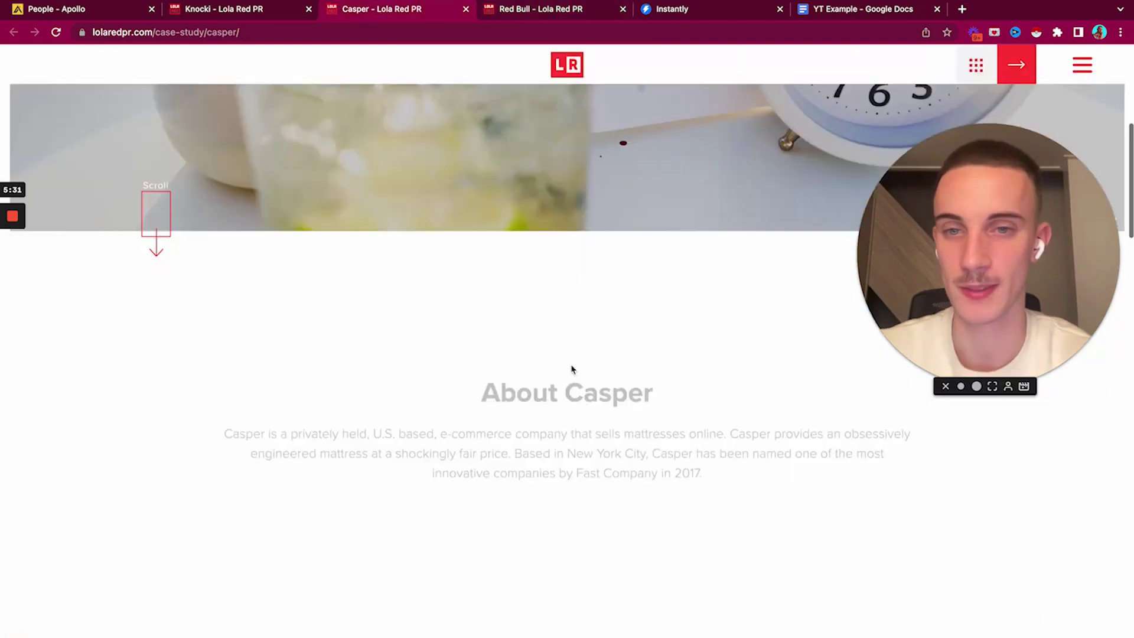
pyautogui.scroll(-5, 571, 369)
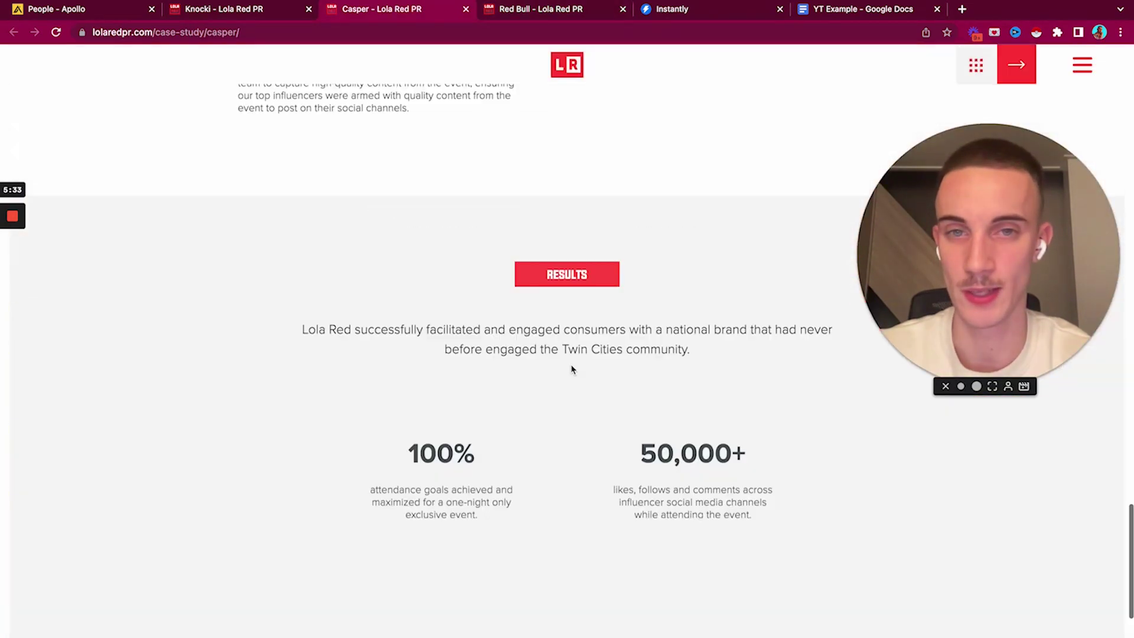
pyautogui.scroll(-2, 571, 369)
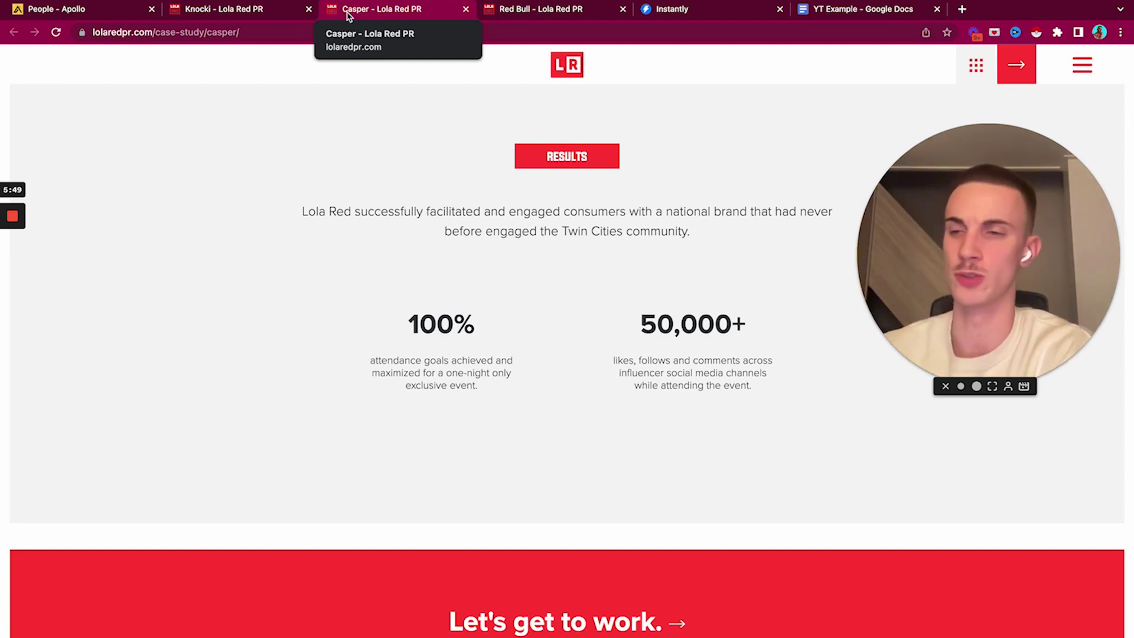
# Step: Return to the Red Bull case study and scroll through it
pyautogui.click(528, 5)
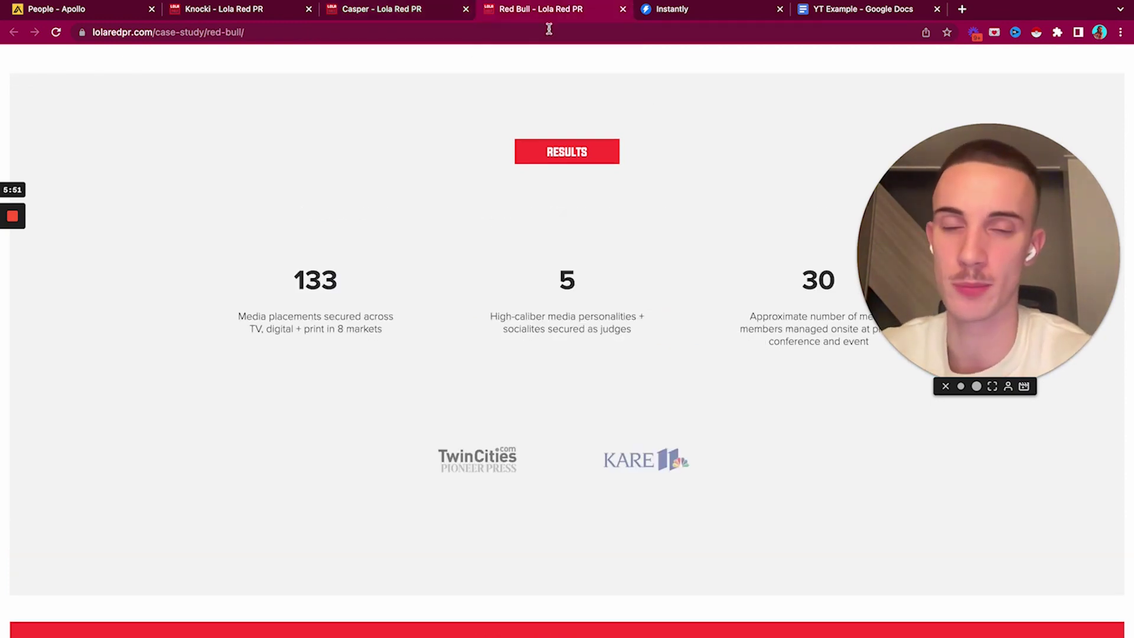
pyautogui.scroll(-3, 468, 207)
pyautogui.scroll(15, 387, 256)
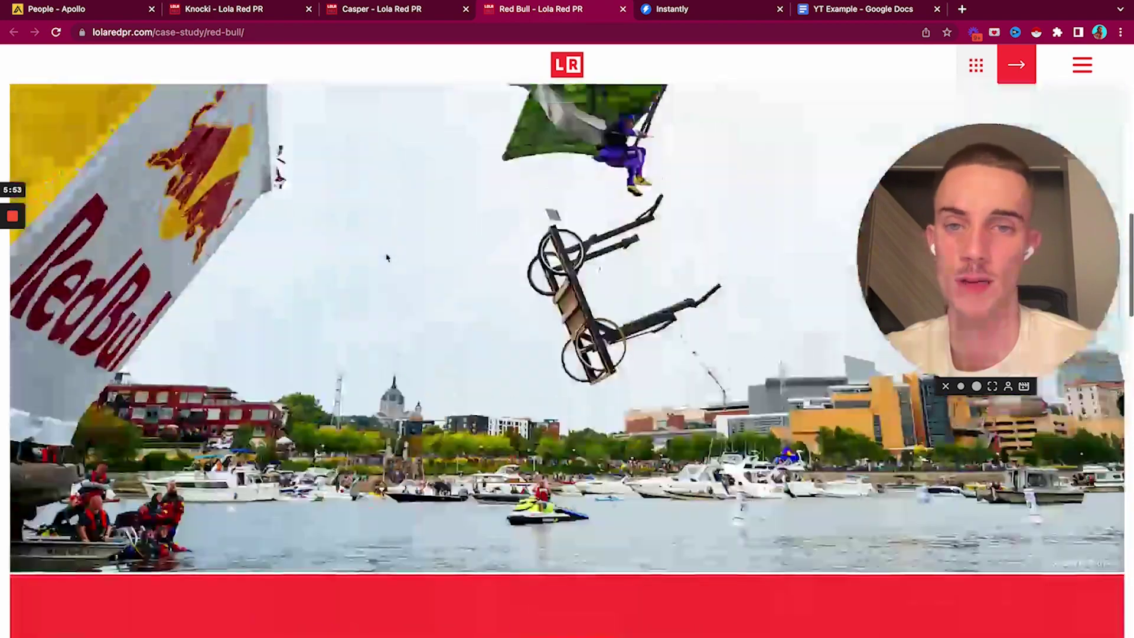
pyautogui.scroll(5, 386, 257)
# Step: Switch to the Knocki case study and read its challenge sentence and results
pyautogui.hotkey('ctrl', 'shift', 'Tab')
pyautogui.hotkey('ctrl', 'shift', 'Tab')
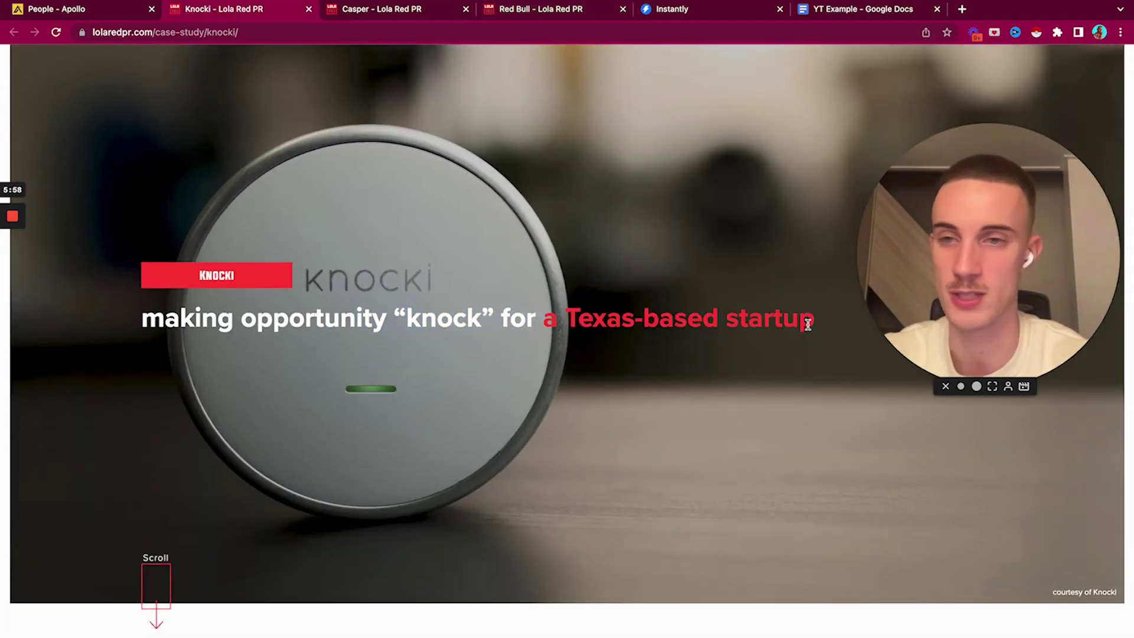
pyautogui.scroll(-20, 661, 324)
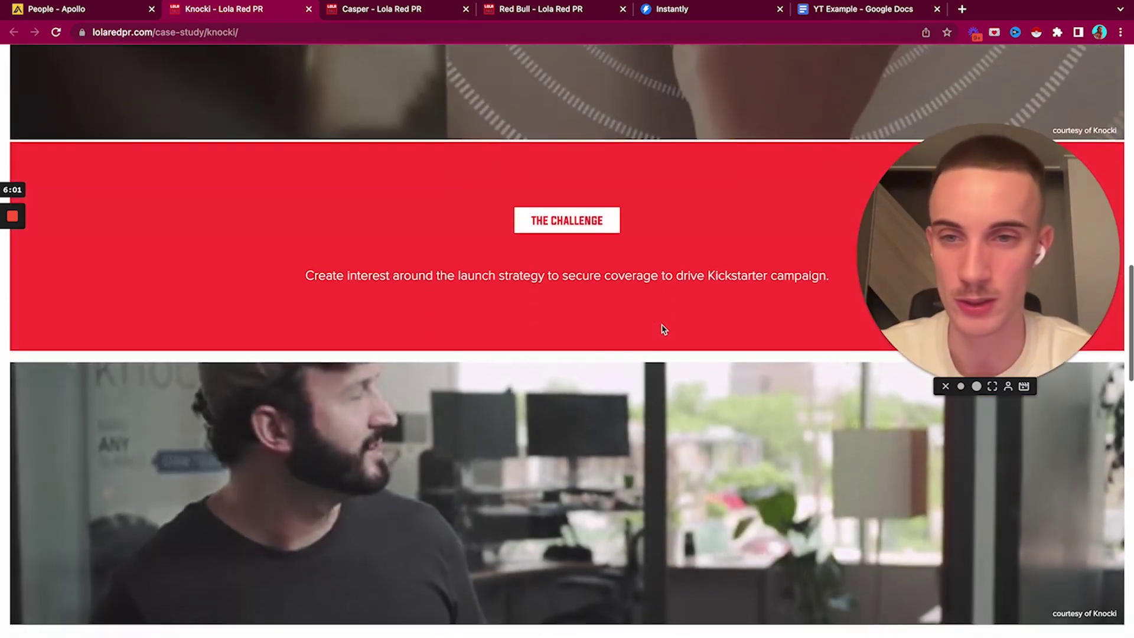
pyautogui.moveTo(661, 328); pyautogui.dragTo(661, 288)
pyautogui.tripleClick(774, 281)
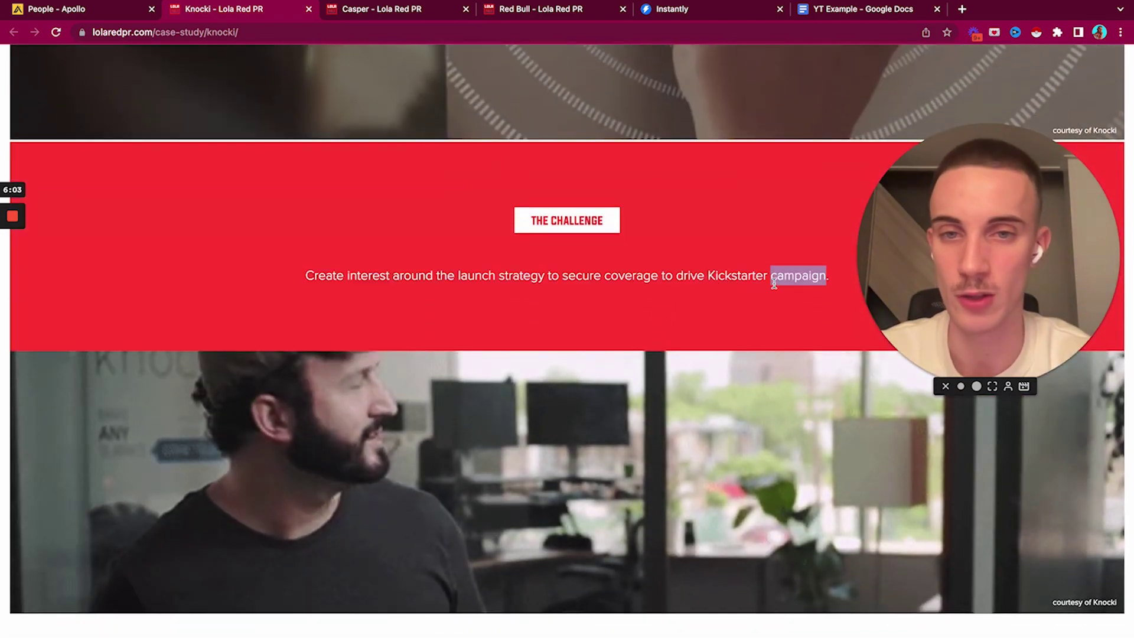
pyautogui.scroll(-9, 738, 278)
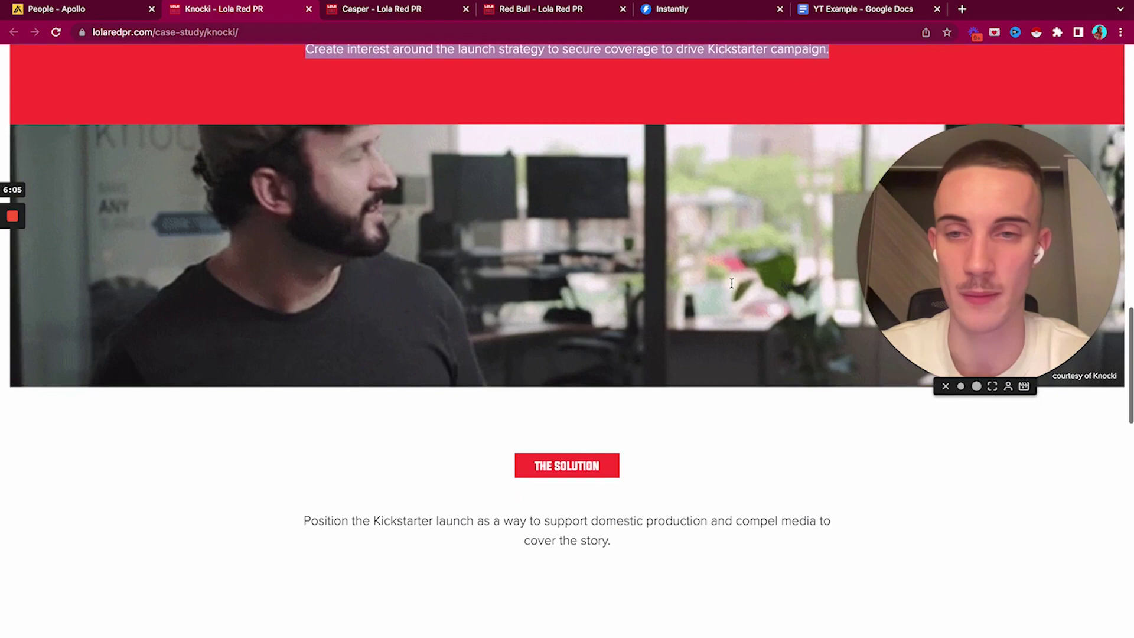
pyautogui.click(325, 255)
pyautogui.scroll(-4, 326, 256)
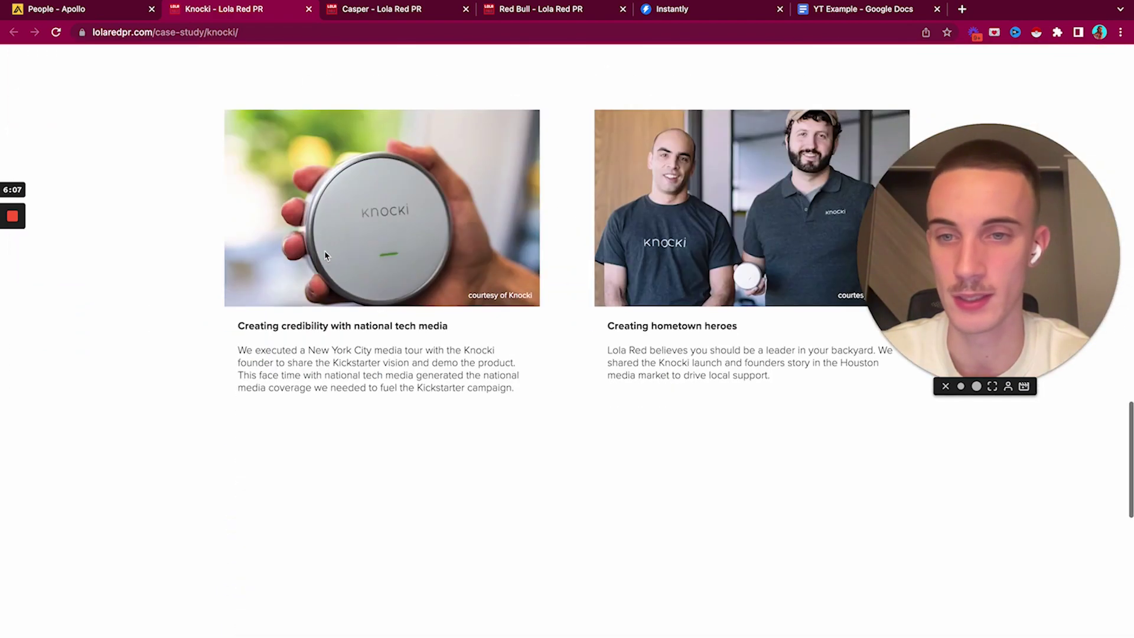
pyautogui.moveTo(485, 330); pyautogui.dragTo(633, 368)
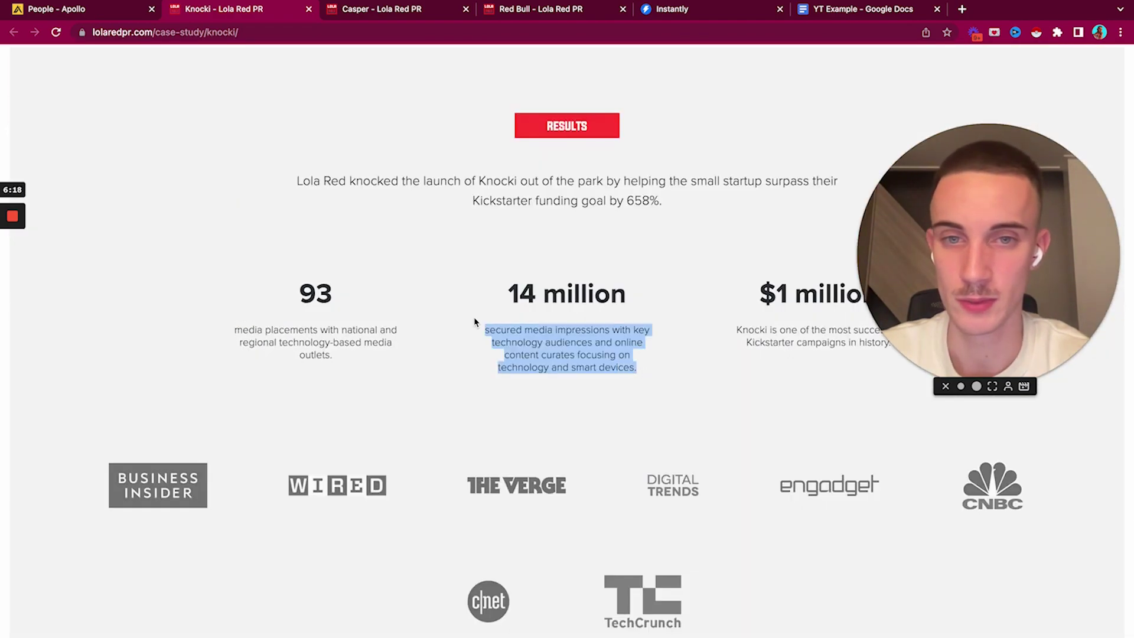
pyautogui.click(496, 304)
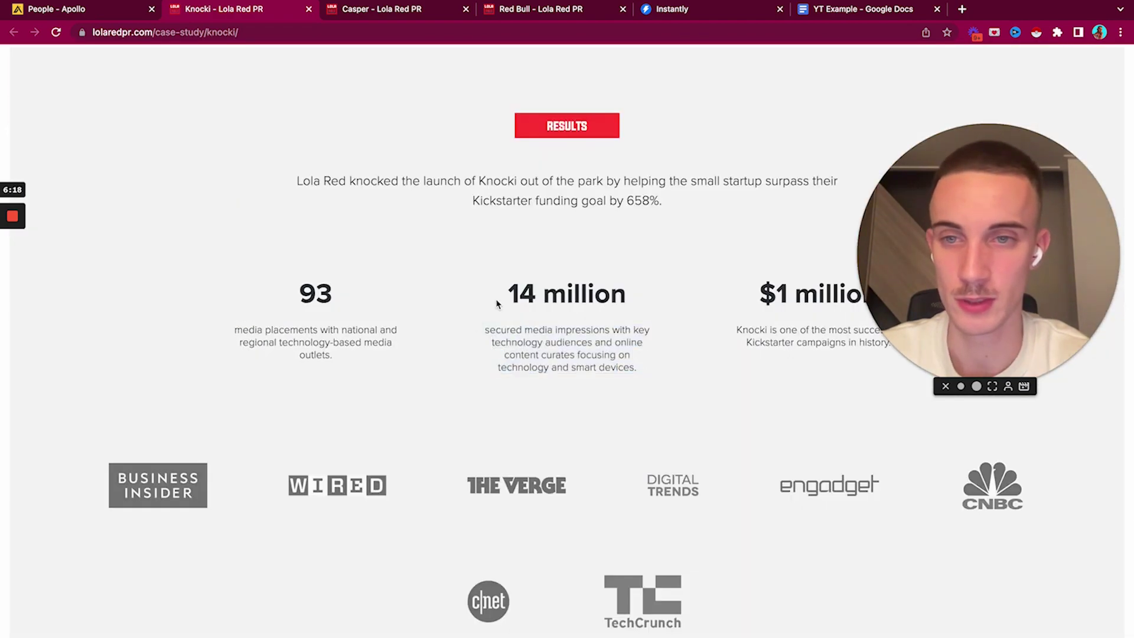
pyautogui.click(648, 292)
# Step: Review the rest of the Knocki page, including the About Knocki description
pyautogui.scroll(1, 581, 259)
pyautogui.scroll(-9, 698, 227)
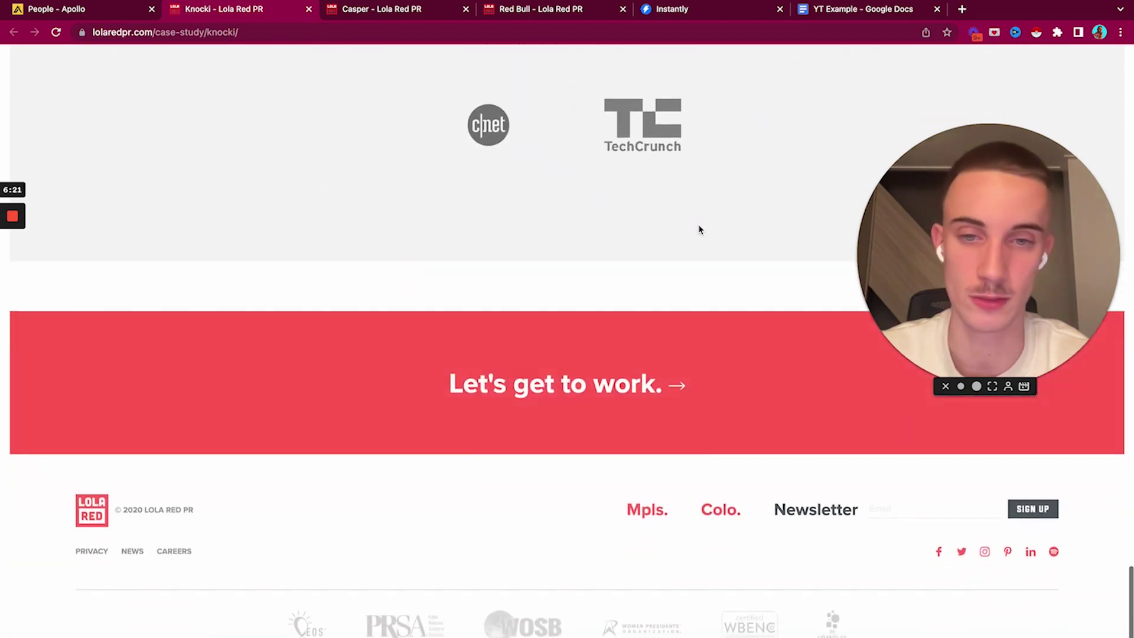
pyautogui.scroll(15, 698, 228)
pyautogui.scroll(10, 699, 230)
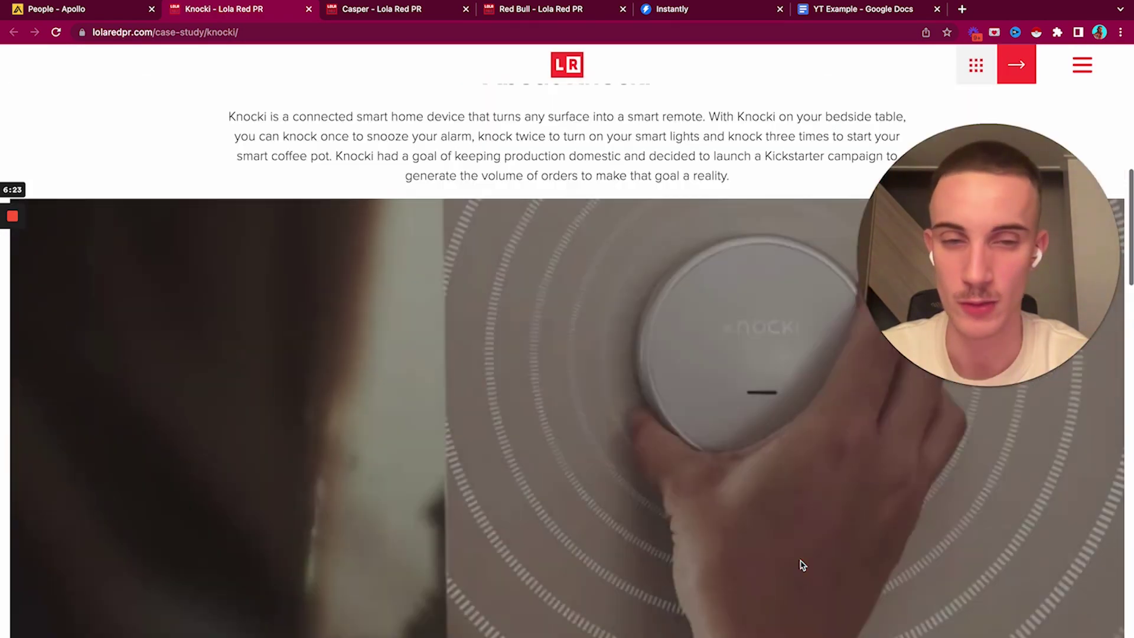
pyautogui.scroll(-2, 778, 372)
pyautogui.scroll(2, 778, 366)
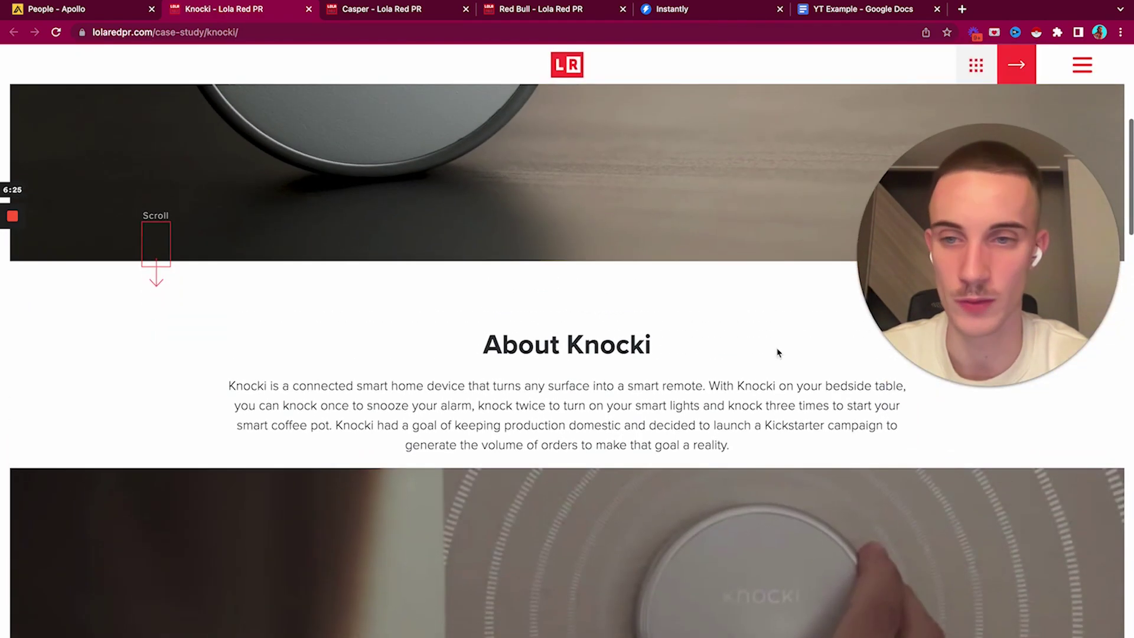
pyautogui.moveTo(347, 388); pyautogui.dragTo(650, 447)
pyautogui.click(636, 451)
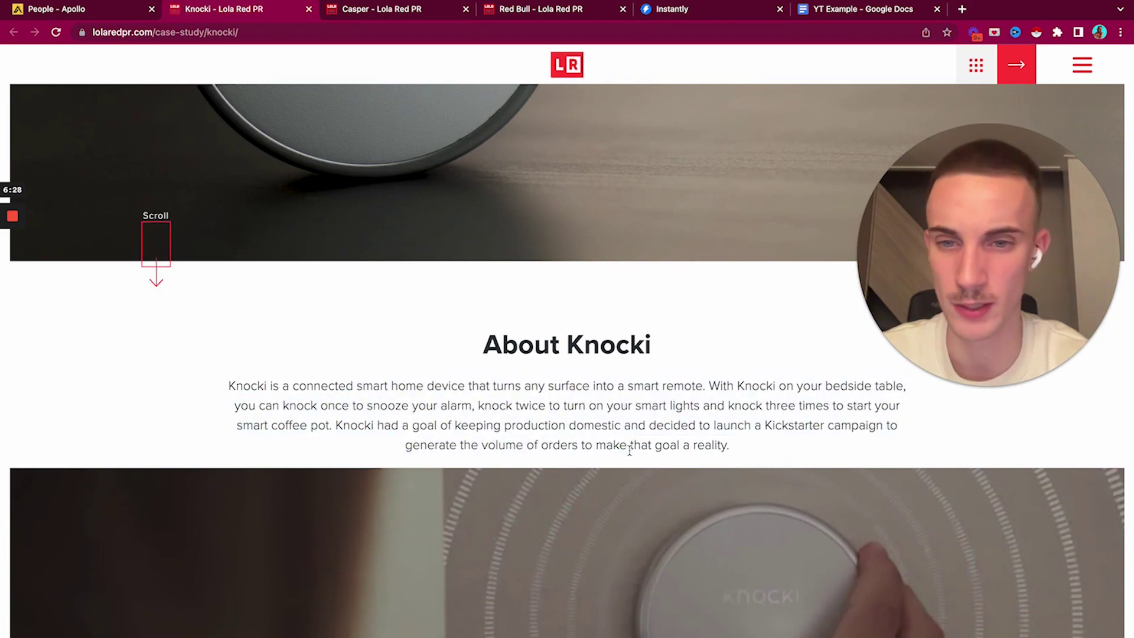
pyautogui.scroll(10, 790, 418)
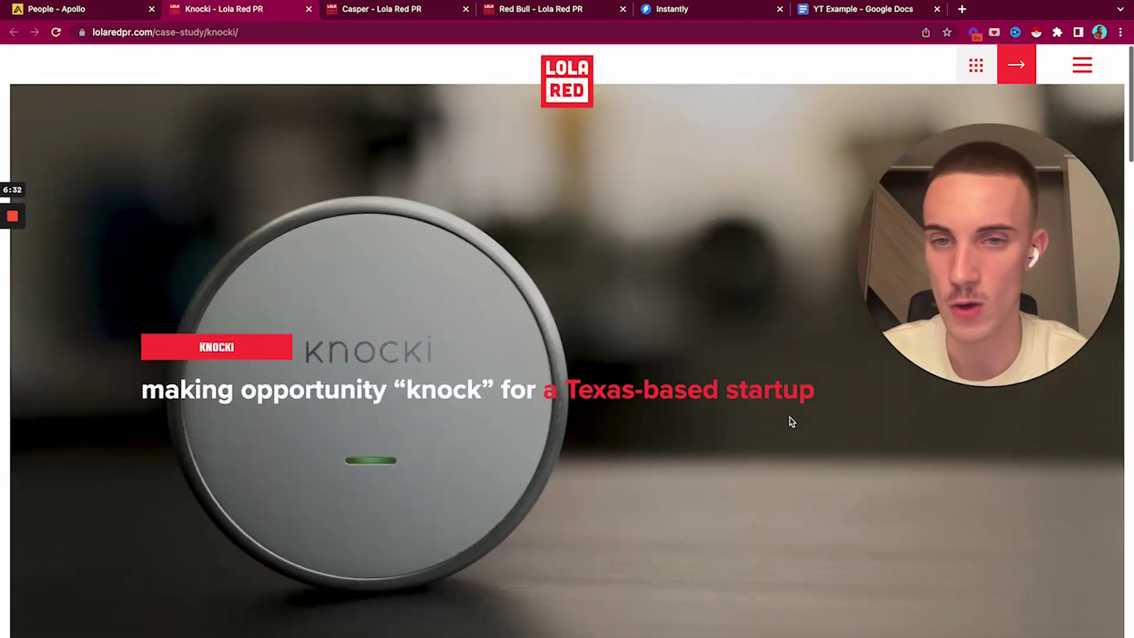
pyautogui.scroll(-15, 790, 419)
pyautogui.scroll(-10, 790, 420)
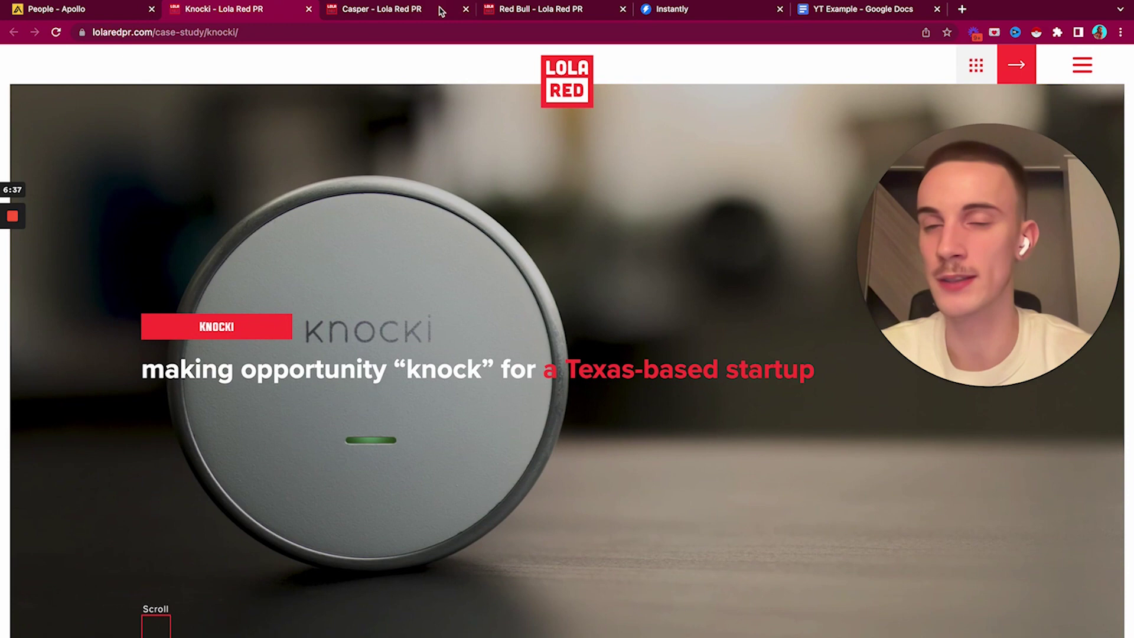
# Step: Close the Red Bull tab and look over the Knocki case study once more
pyautogui.click(466, 9)
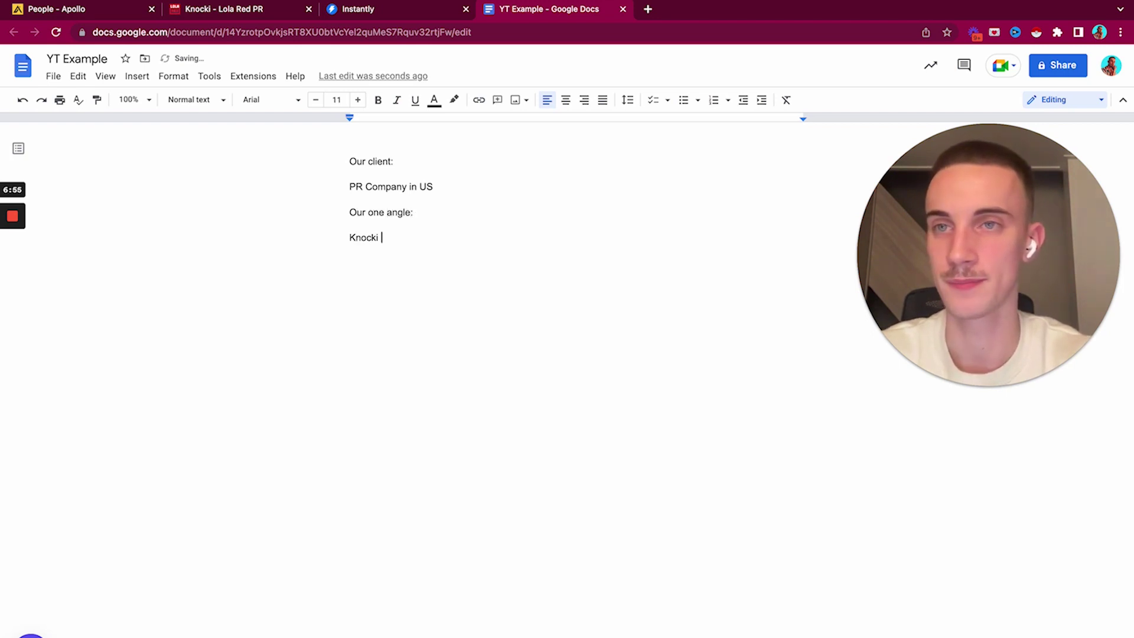
pyautogui.click(224, 9)
pyautogui.scroll(-10, 472, 295)
pyautogui.scroll(5, 516, 354)
pyautogui.moveTo(747, 433); pyautogui.dragTo(496, 457)
pyautogui.click(399, 18)
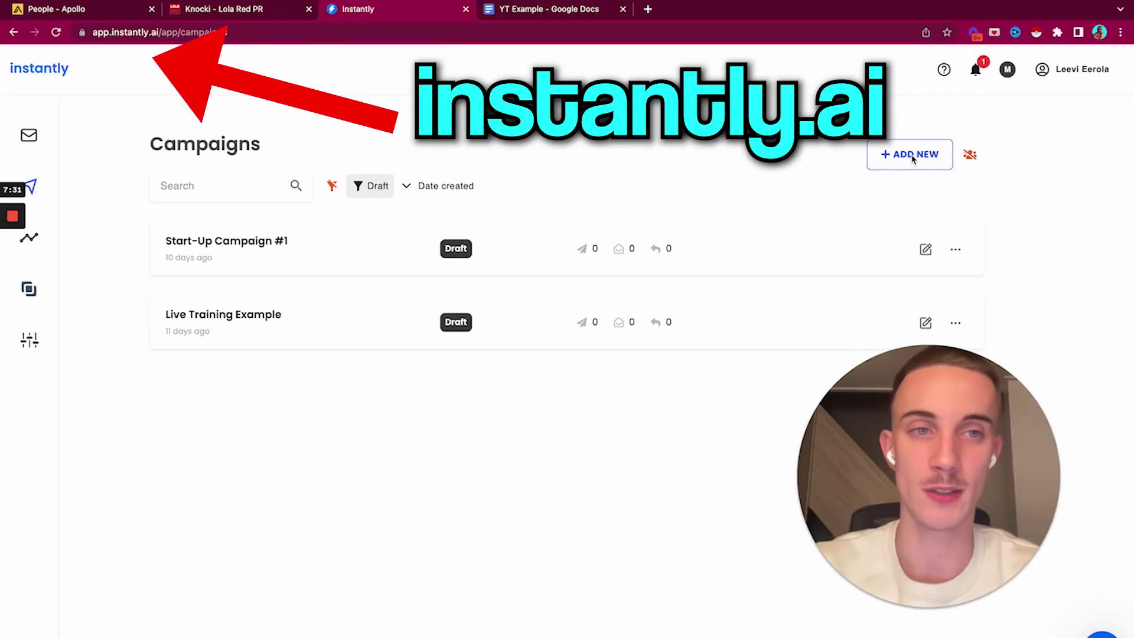
# Step: Add a new Instantly campaign and name it 'Knocki Campaign Lola'
pyautogui.click(913, 156)
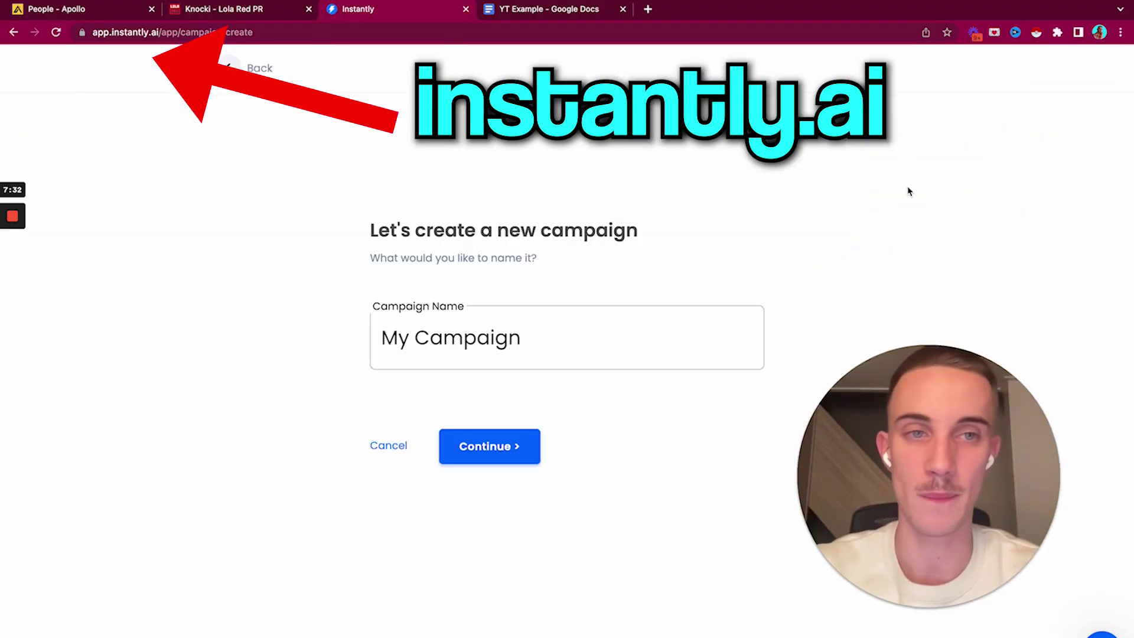
pyautogui.write('Kno')
pyautogui.write('cki Camp')
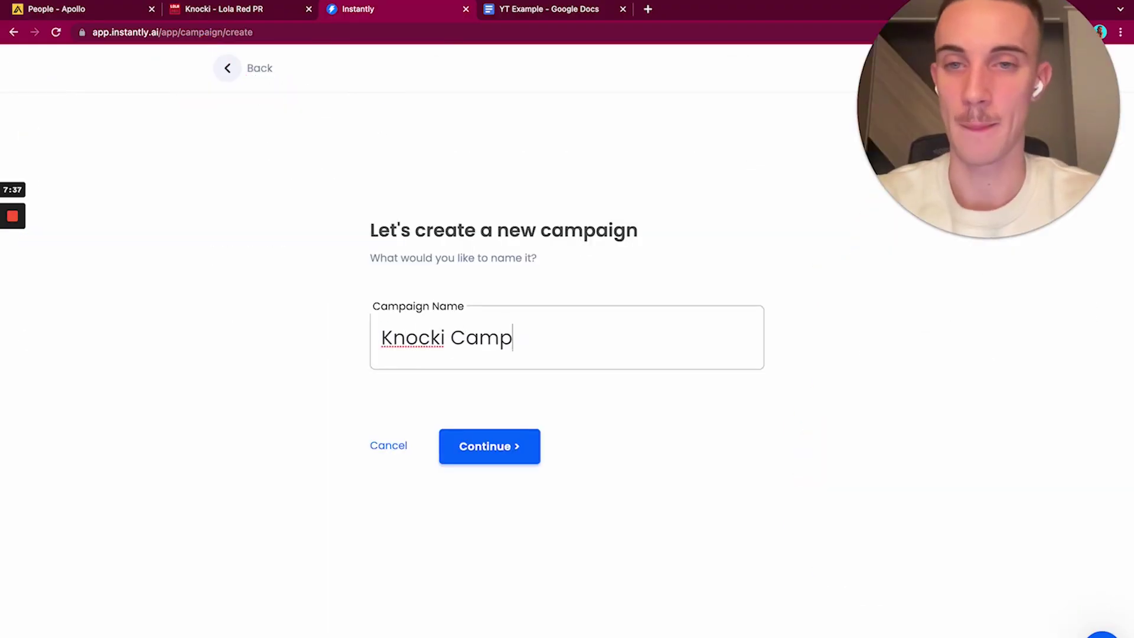
pyautogui.write('aign Lola')
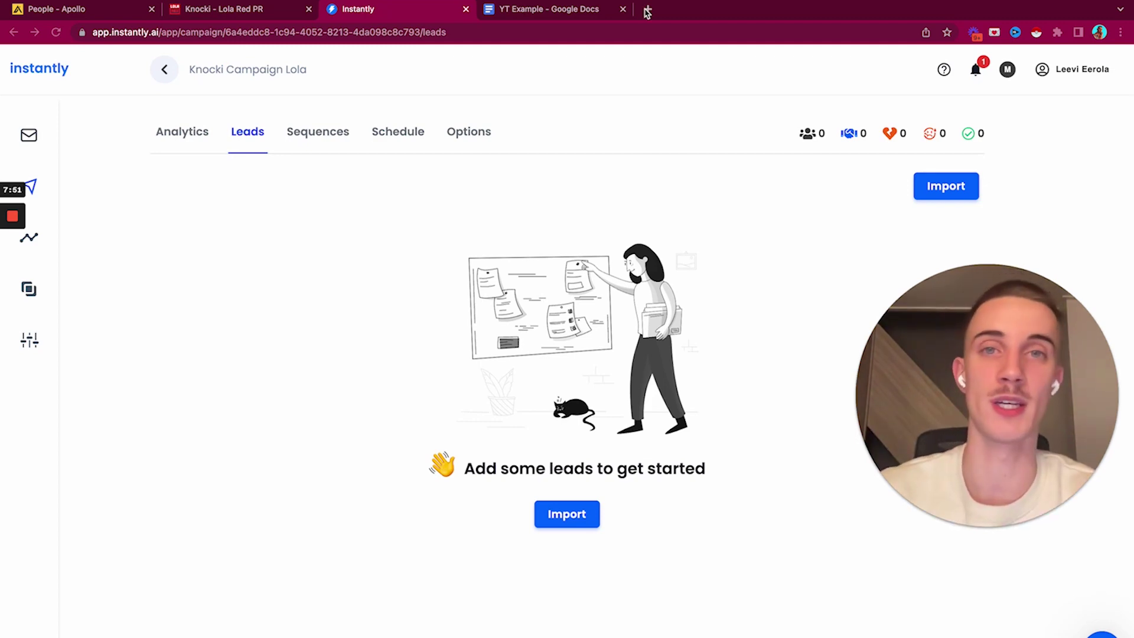
# Step: Search Google for 'top 100 start-ups in us' in a new tab and scroll the results
pyautogui.click(647, 10)
pyautogui.write('top 1')
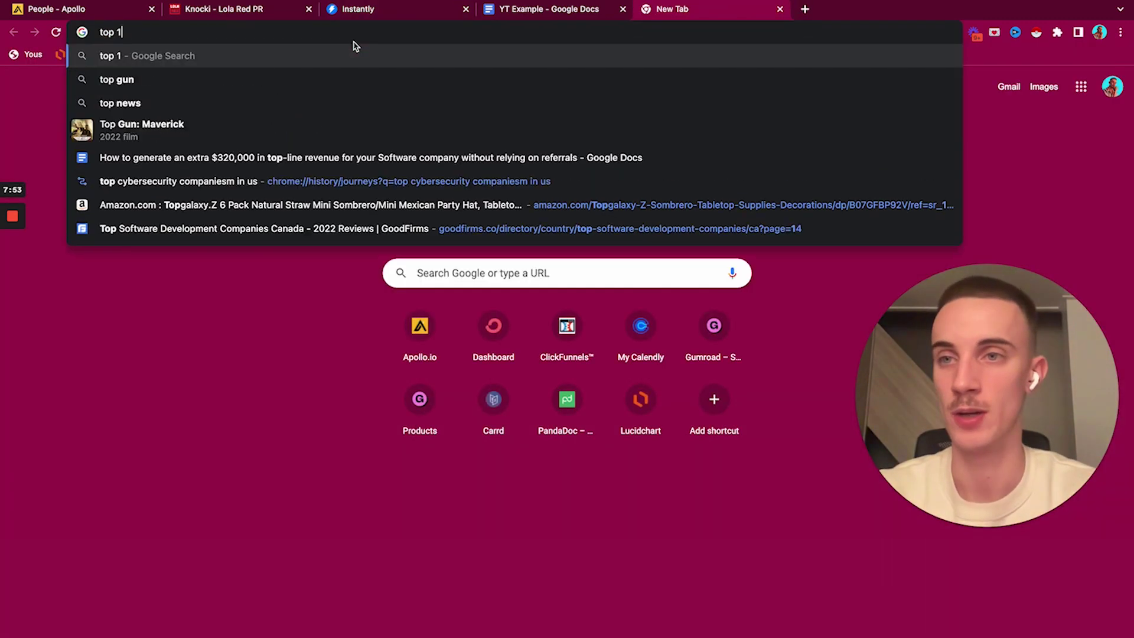
pyautogui.write('00 start-ups ')
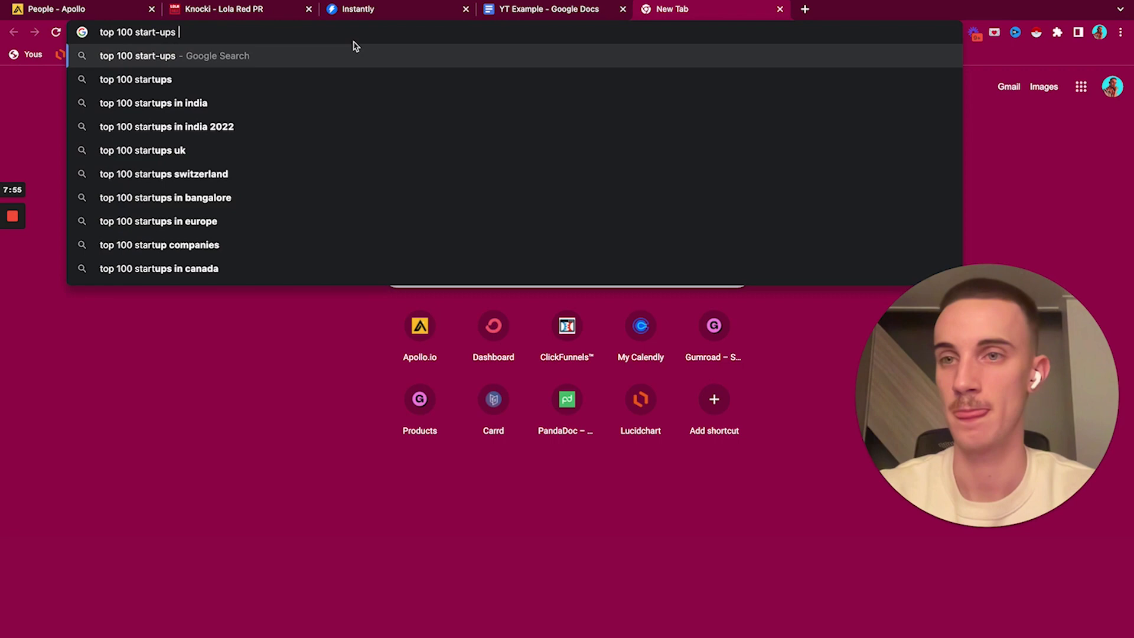
pyautogui.write('in us')
pyautogui.press('Return')
pyautogui.scroll(-6, 210, 144)
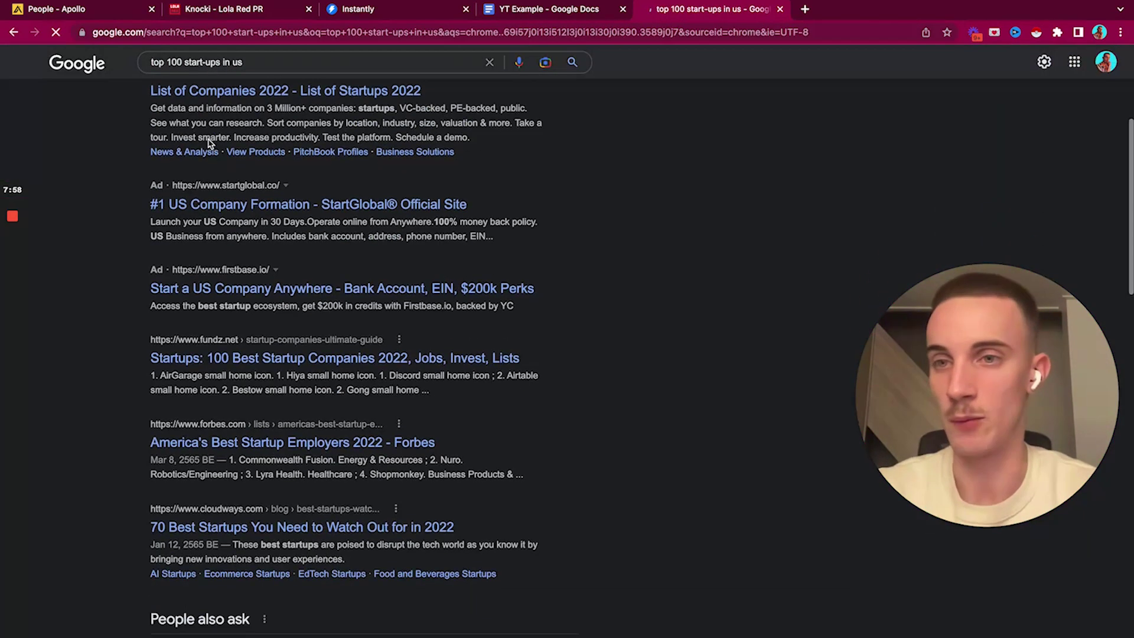
pyautogui.scroll(-2, 212, 156)
pyautogui.scroll(-5, 392, 329)
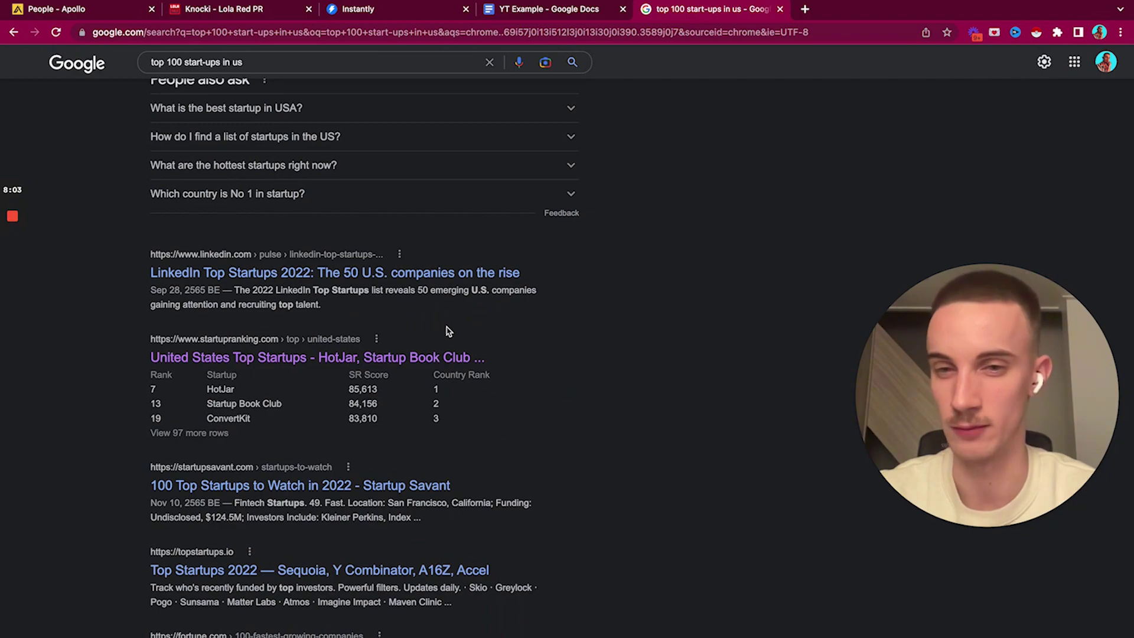
# Step: Browse the Startup Ranking US list and open the Instant Data Scraper store page
pyautogui.scroll(-5, 447, 330)
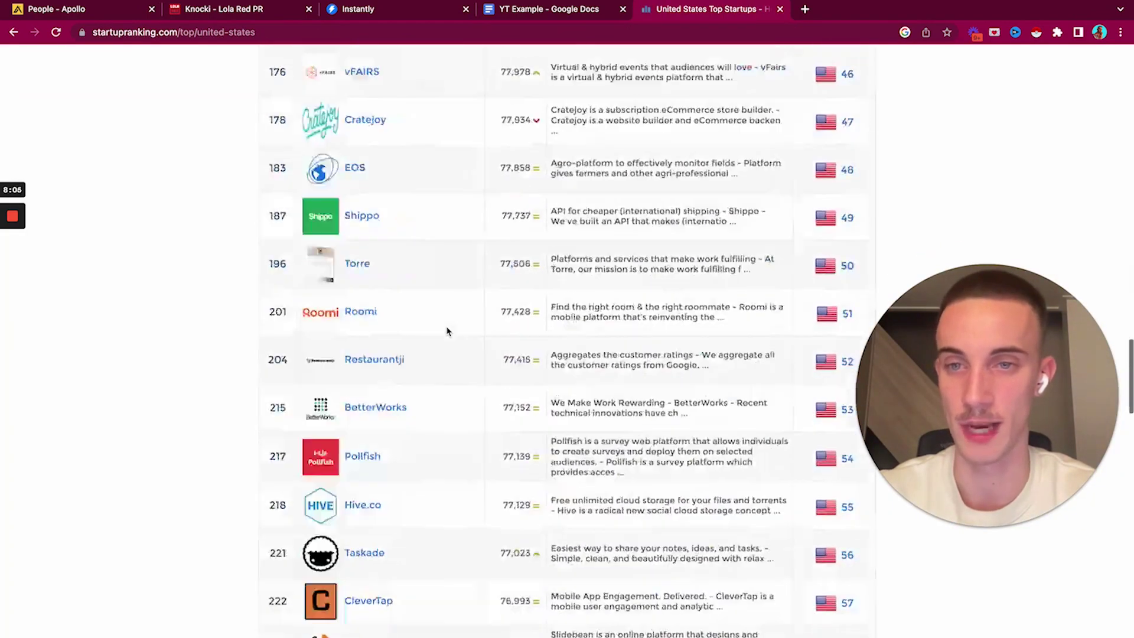
pyautogui.scroll(-15, 447, 331)
pyautogui.click(823, 502)
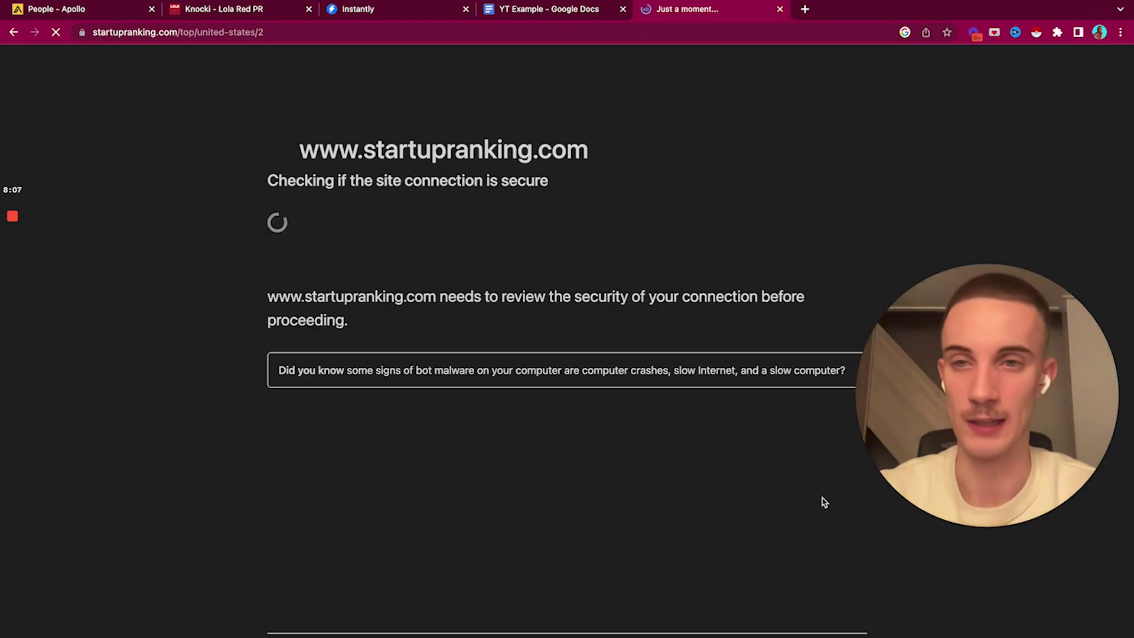
pyautogui.scroll(-5, 438, 207)
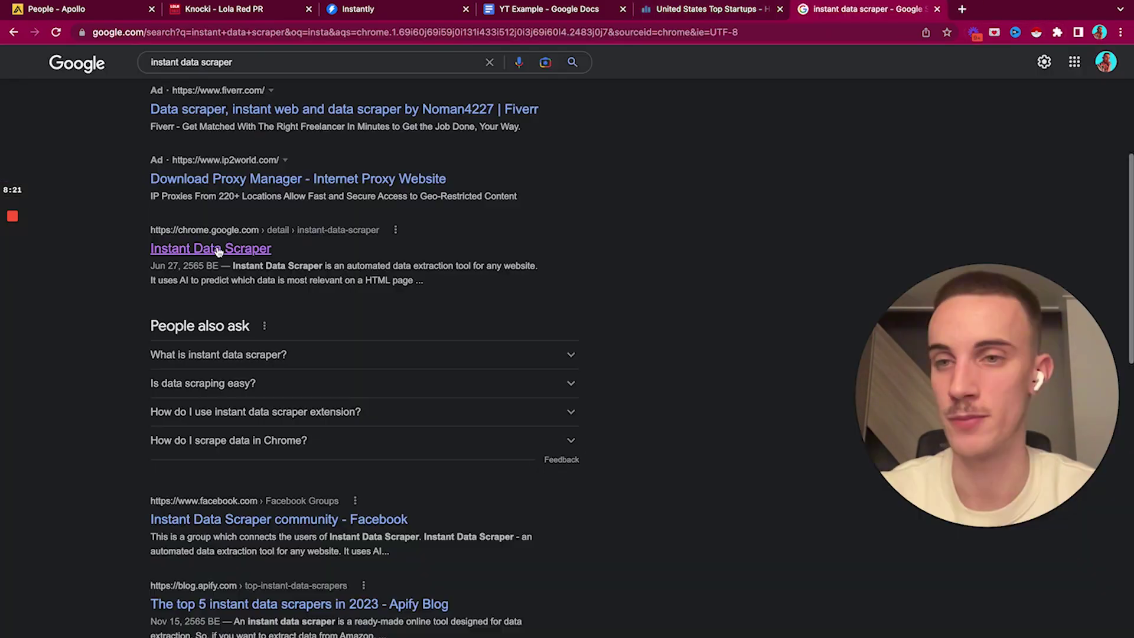
pyautogui.click(236, 247)
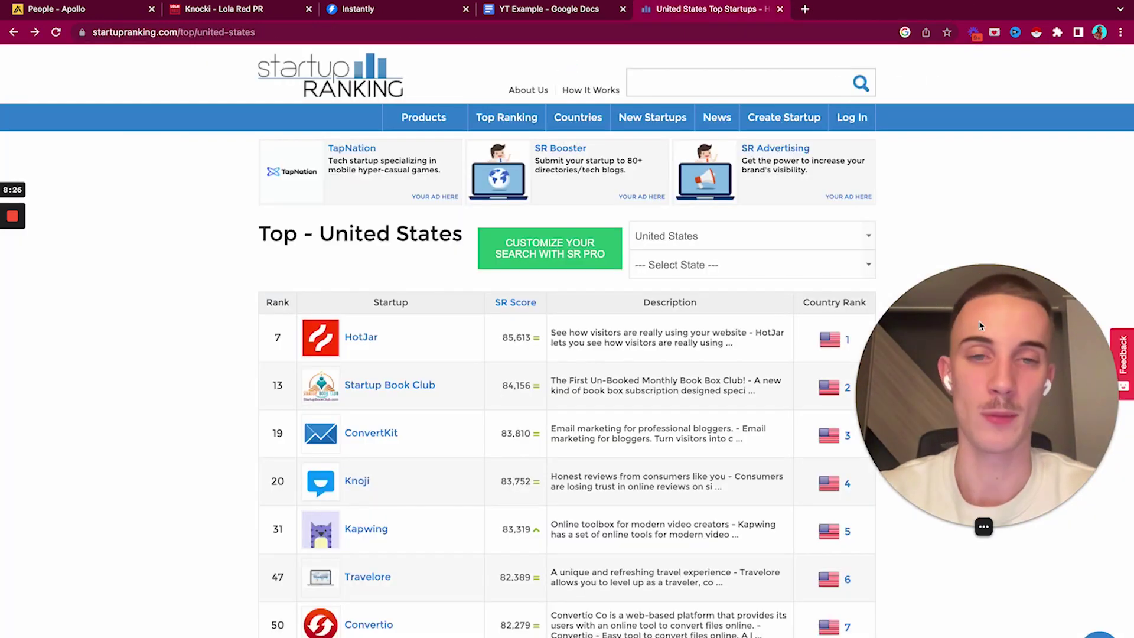
pyautogui.scroll(-2, 658, 290)
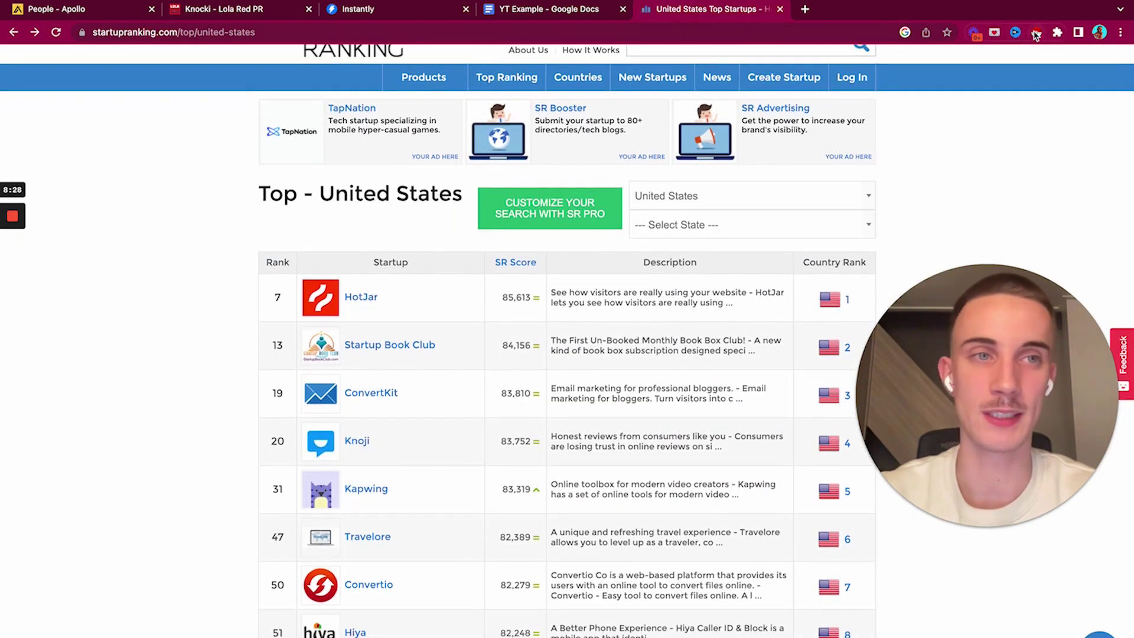
# Step: Scrape the top US startups table into 100 rows and inspect the scraped cells
pyautogui.click(1036, 35)
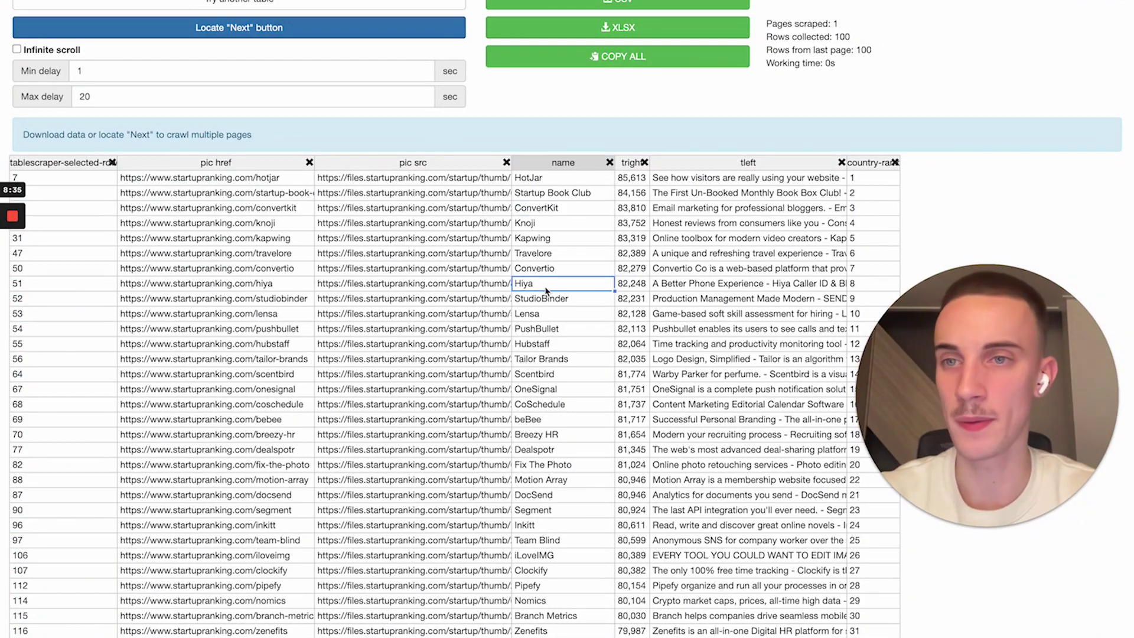
pyautogui.click(438, 210)
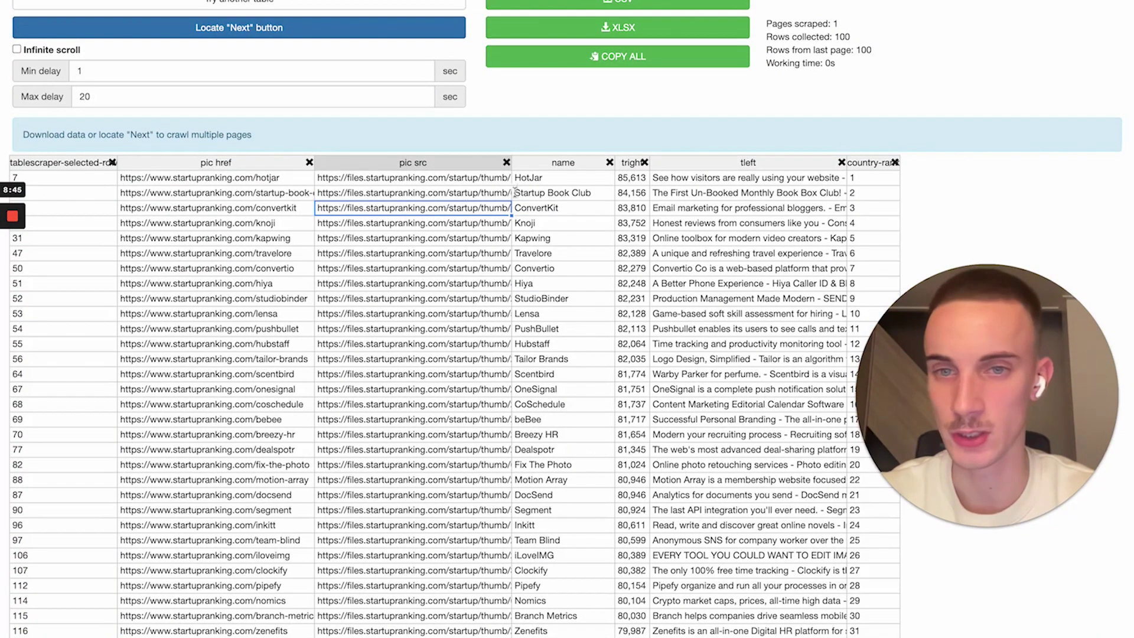
pyautogui.scroll(-10, 514, 191)
pyautogui.scroll(10, 514, 190)
pyautogui.click(706, 237)
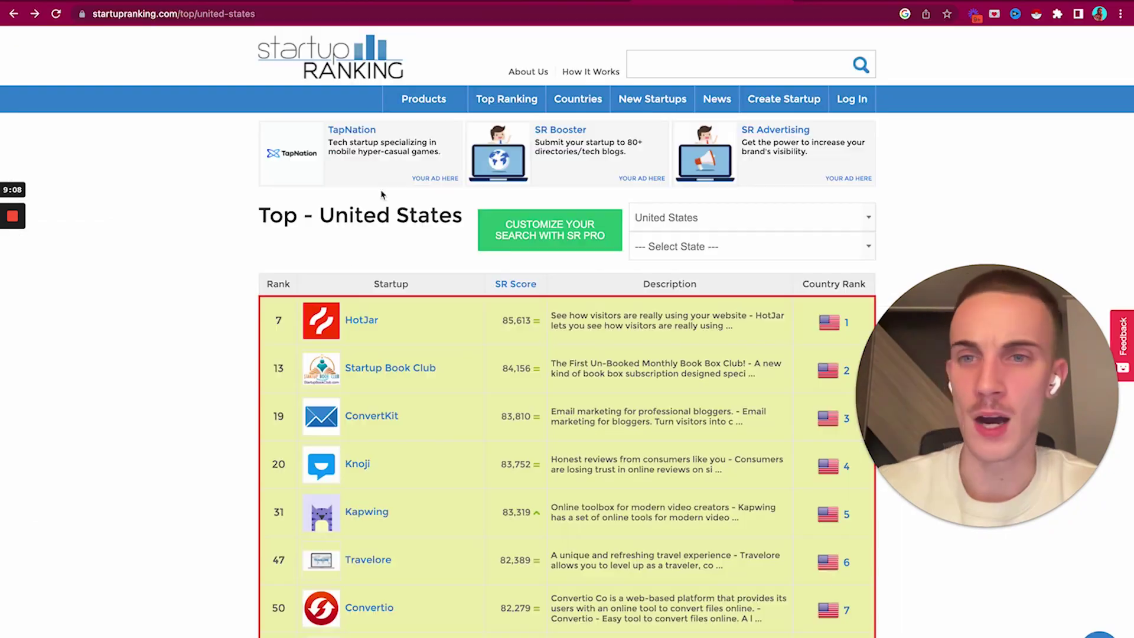
pyautogui.scroll(-20, 347, 258)
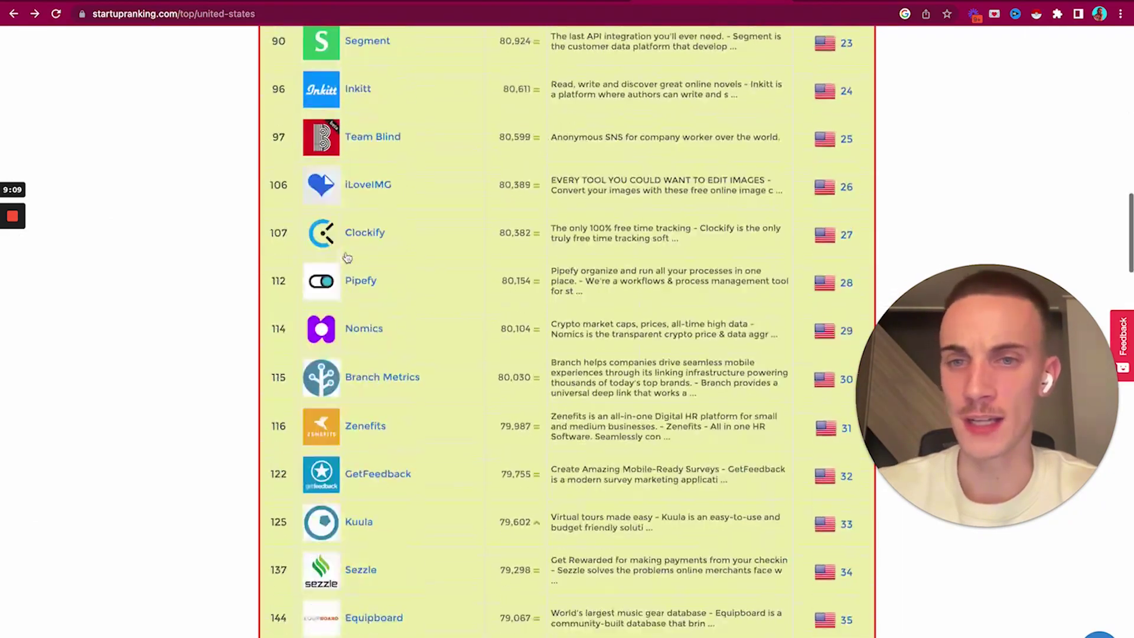
pyautogui.scroll(-10, 347, 258)
pyautogui.scroll(20, 212, 194)
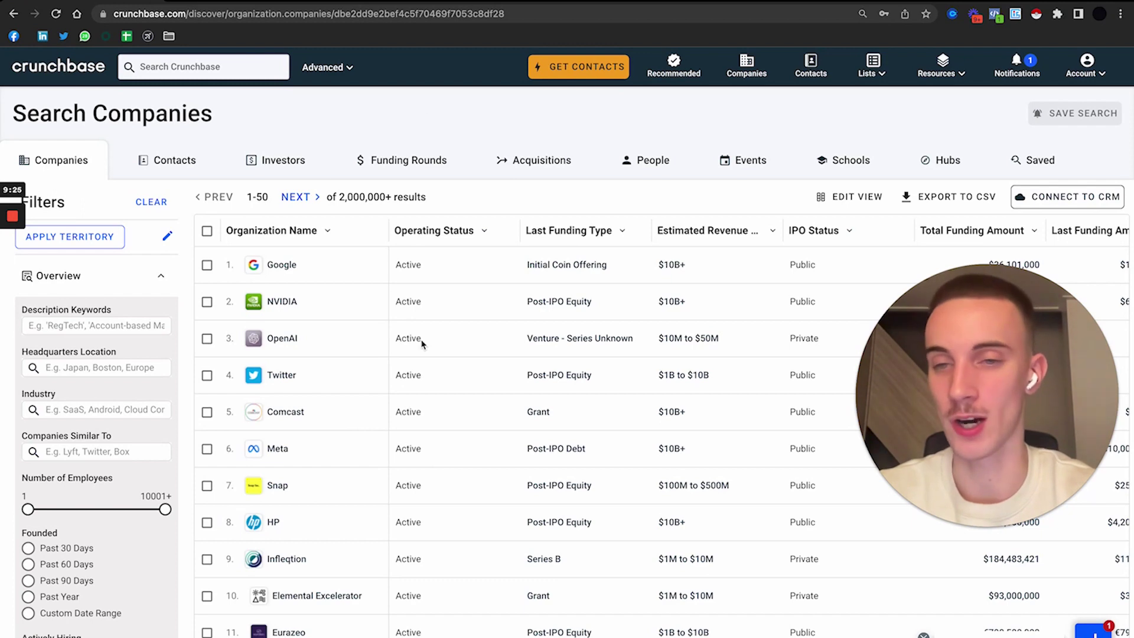
# Step: Set Crunchbase's Headquarters Location filter to United States
pyautogui.scroll(-5, 421, 344)
pyautogui.scroll(5, 421, 344)
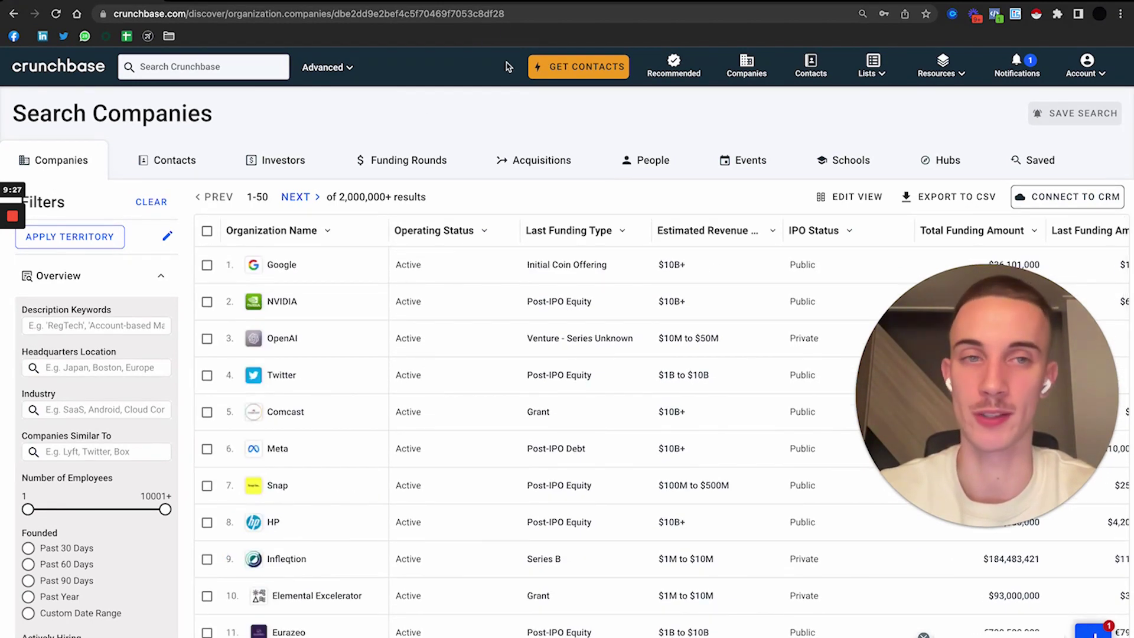
pyautogui.scroll(-2, 168, 297)
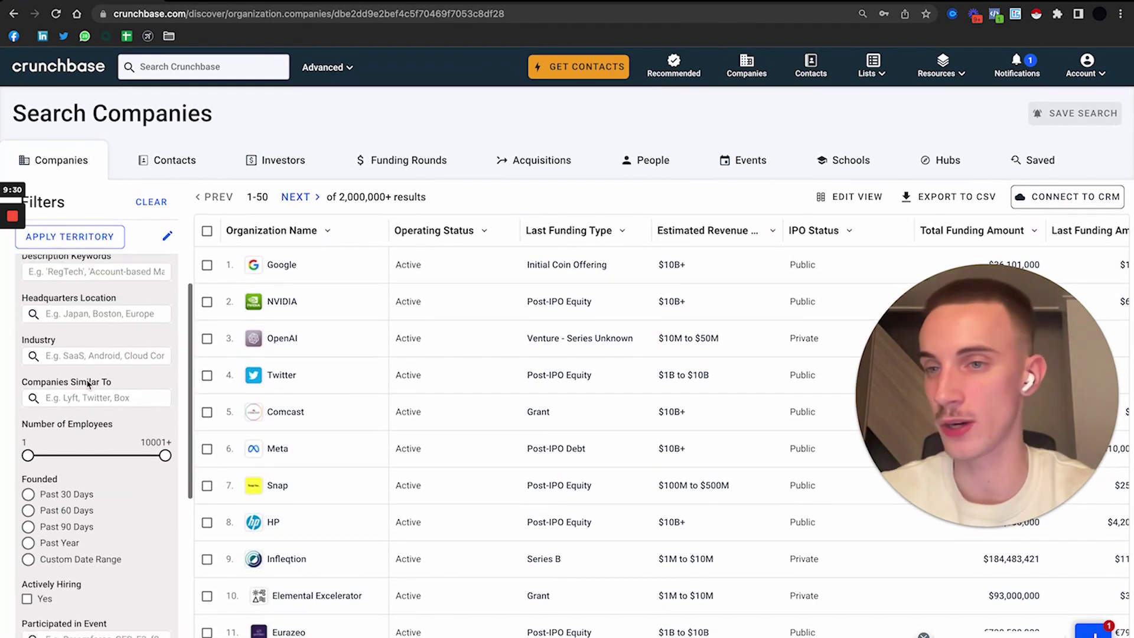
pyautogui.scroll(2, 118, 354)
pyautogui.click(130, 368)
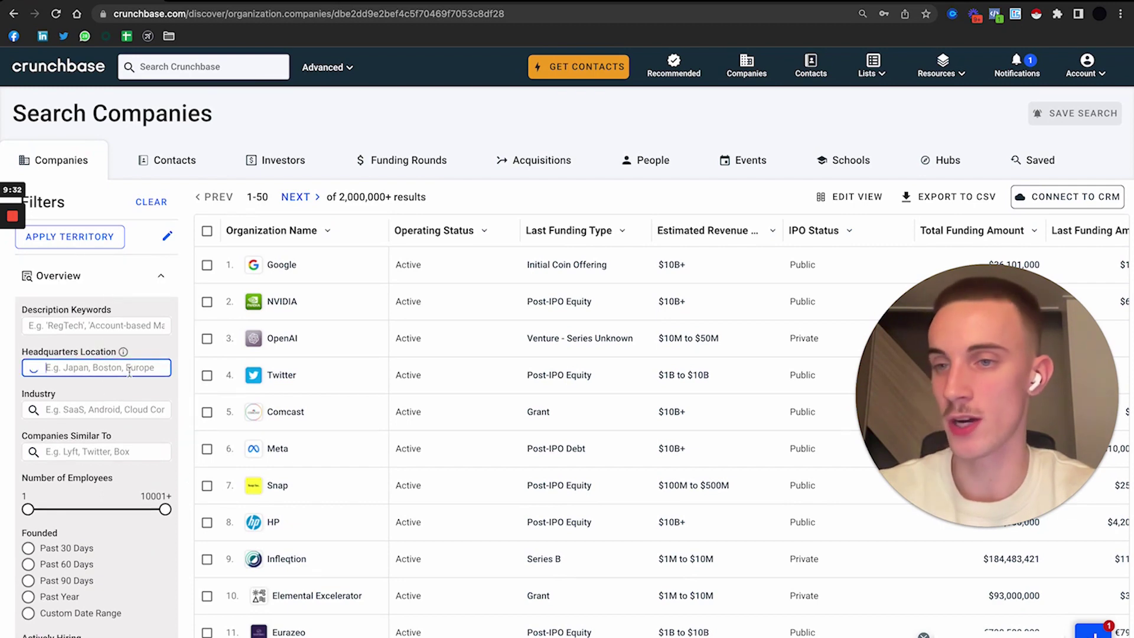
pyautogui.click(115, 394)
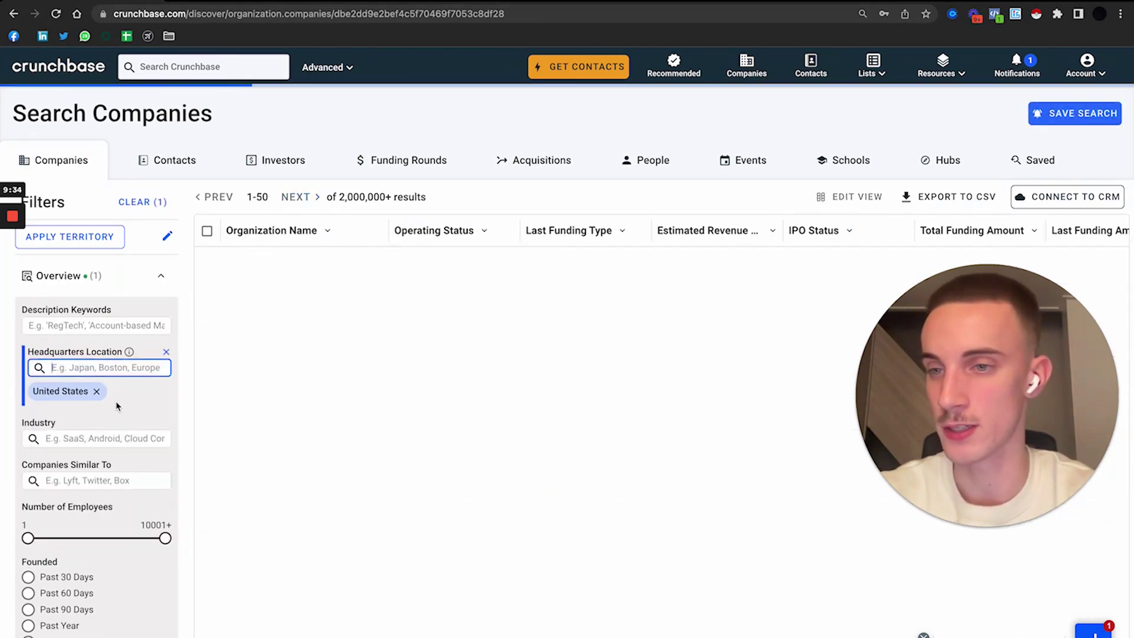
# Step: Add a Pre-Seed Last Funding Type filter and check the 6,065 results
pyautogui.scroll(-8, 115, 383)
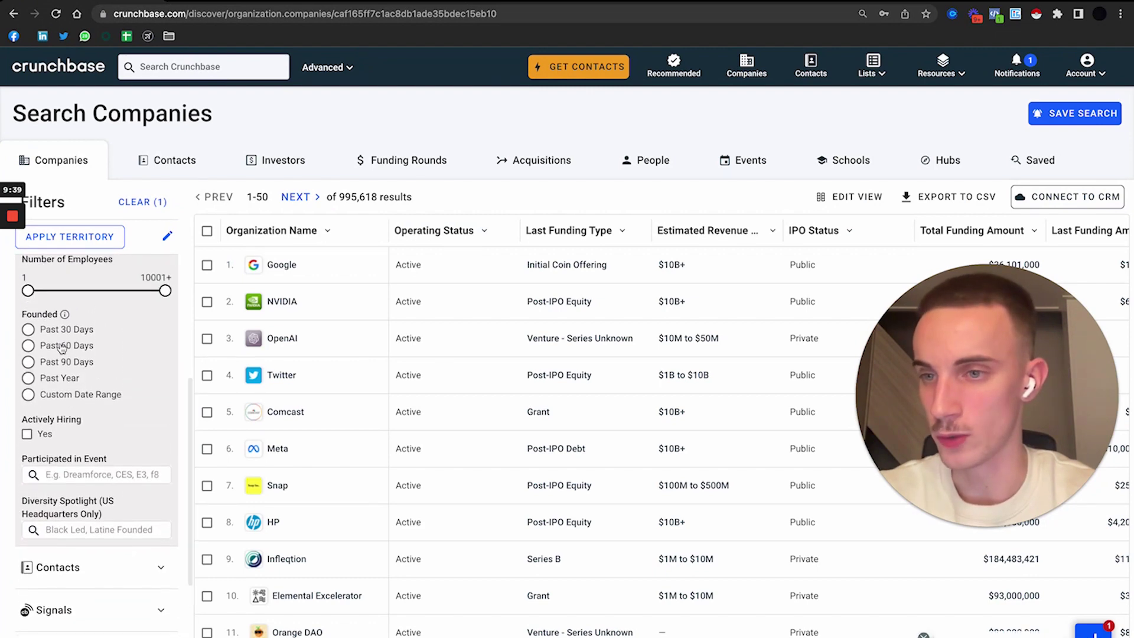
pyautogui.scroll(-5, 119, 355)
pyautogui.click(140, 461)
pyautogui.scroll(-4, 140, 462)
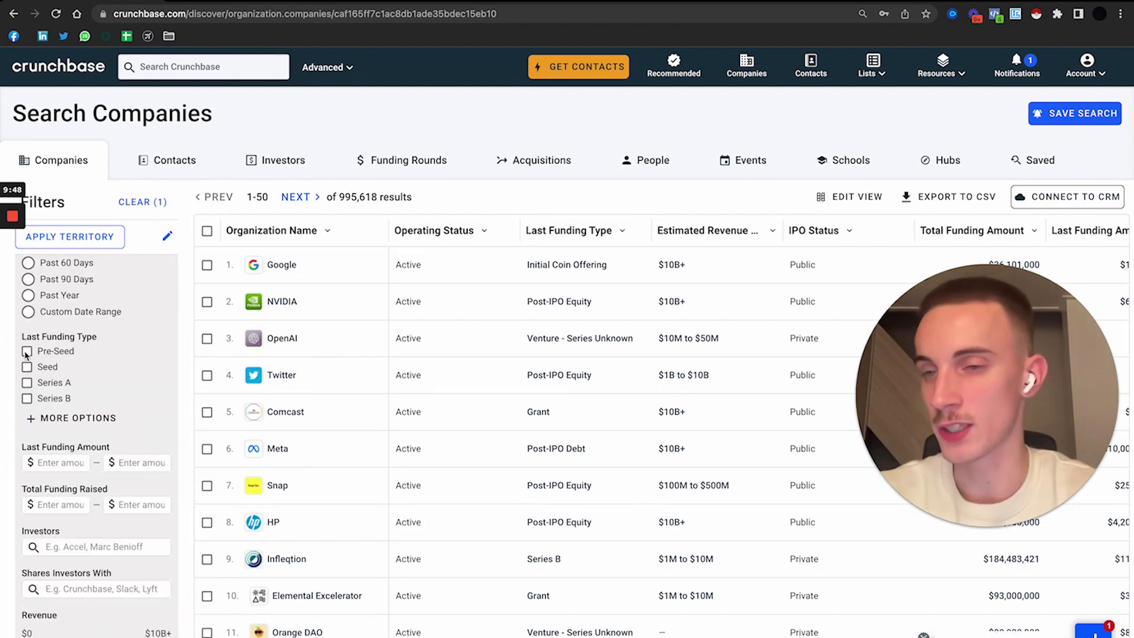
pyautogui.click(77, 354)
pyautogui.scroll(-2, 471, 367)
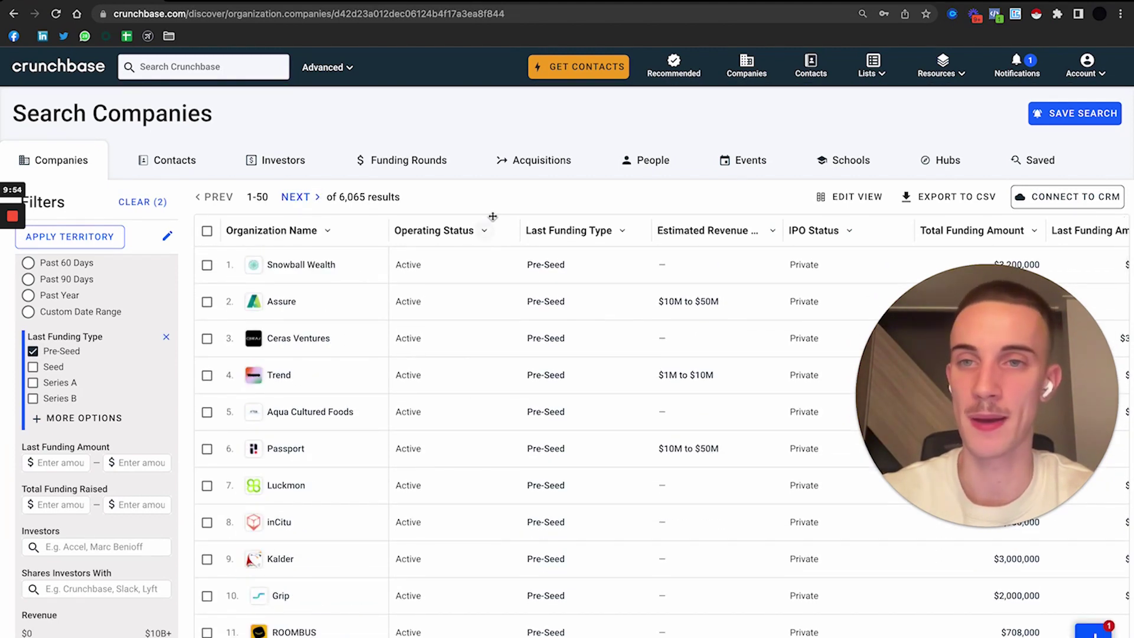
pyautogui.doubleClick(384, 197)
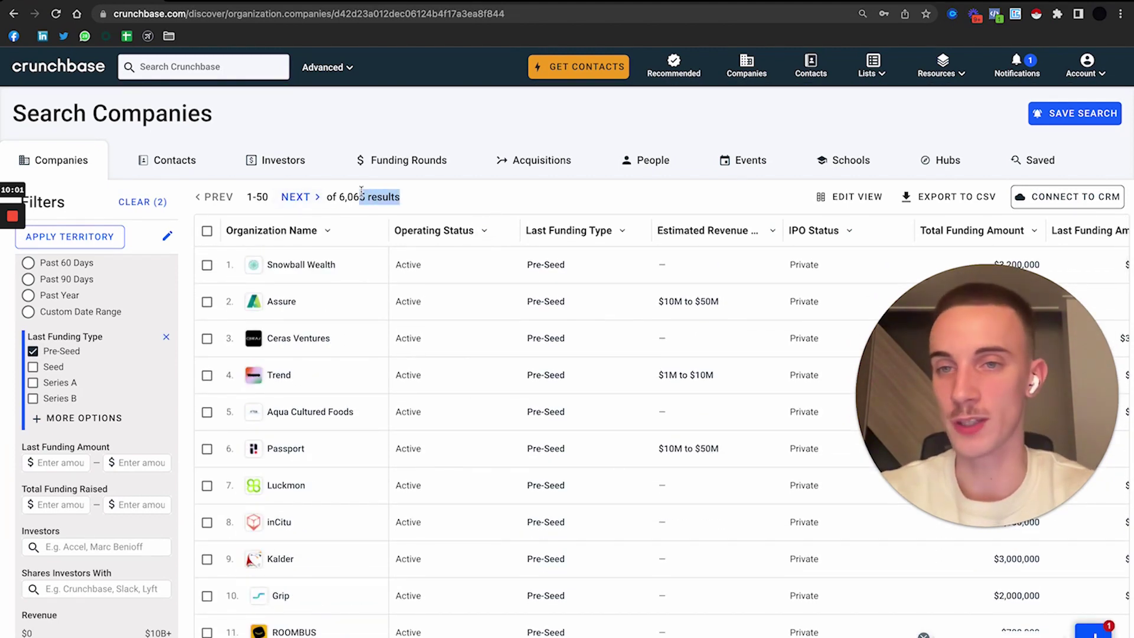
pyautogui.hscroll(10, 541, 414)
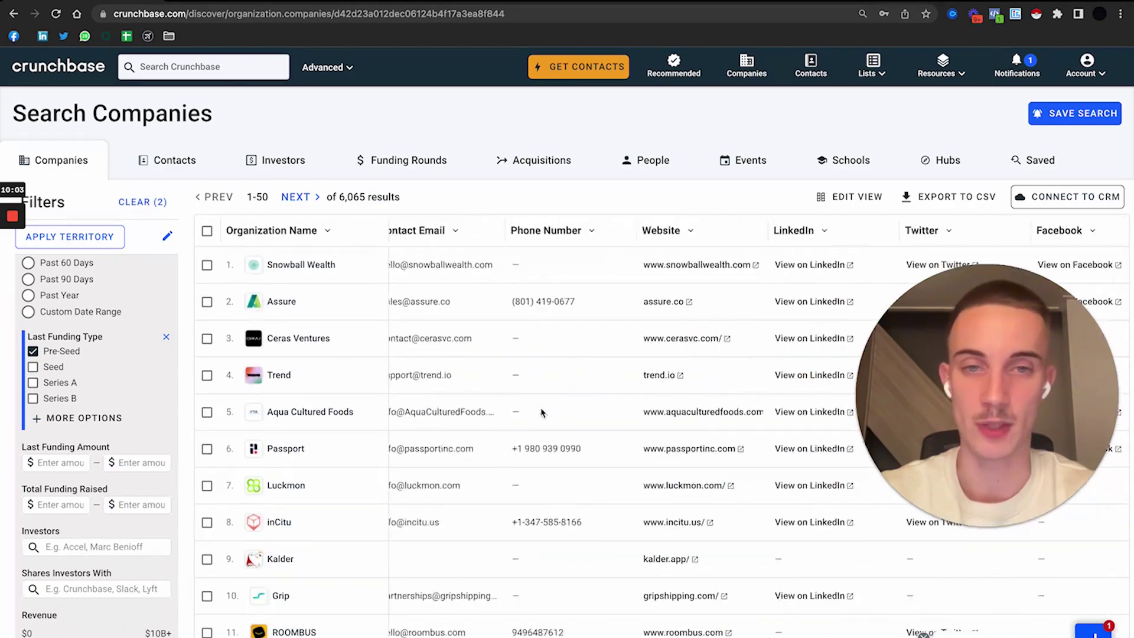
pyautogui.hscroll(-15, 508, 317)
pyautogui.hscroll(10, 506, 317)
pyautogui.hscroll(-15, 507, 317)
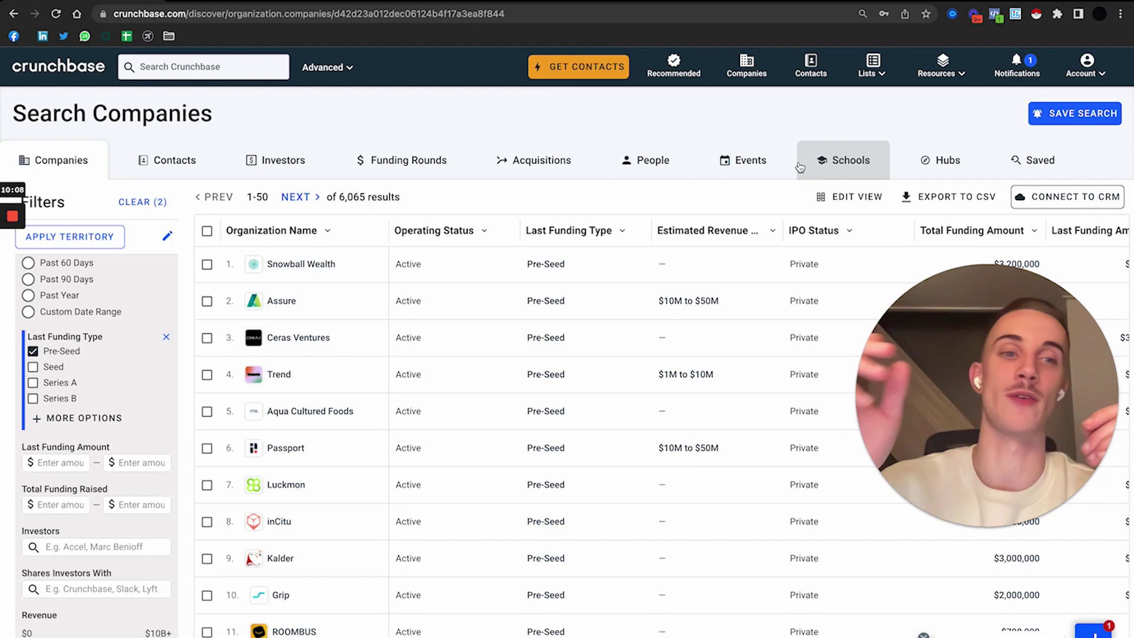
pyautogui.scroll(-20, 510, 417)
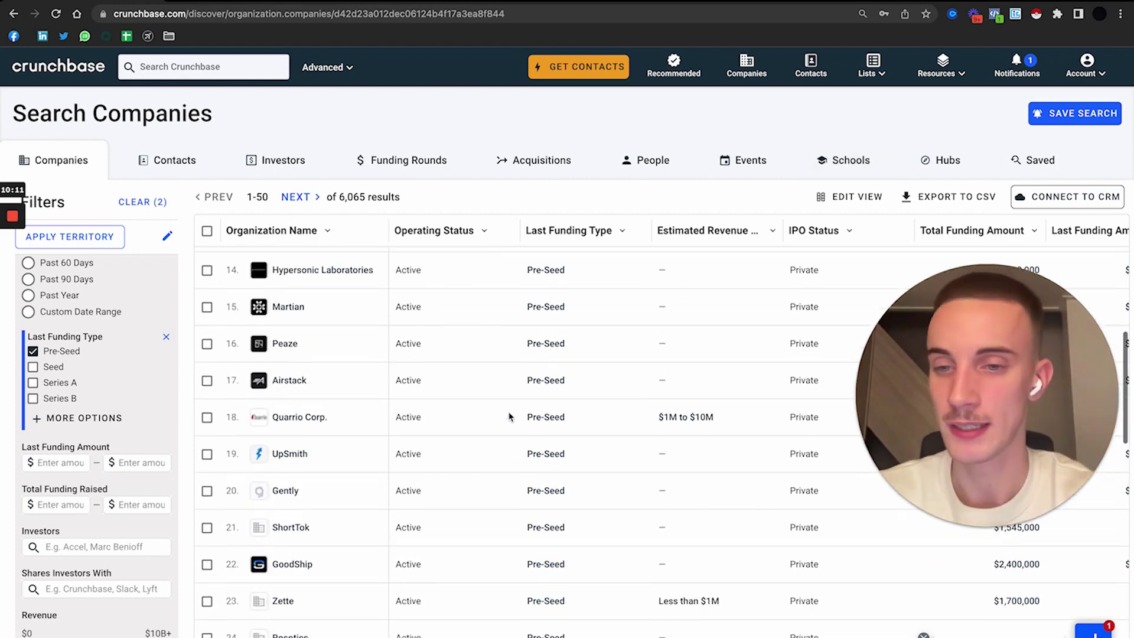
pyautogui.scroll(20, 510, 417)
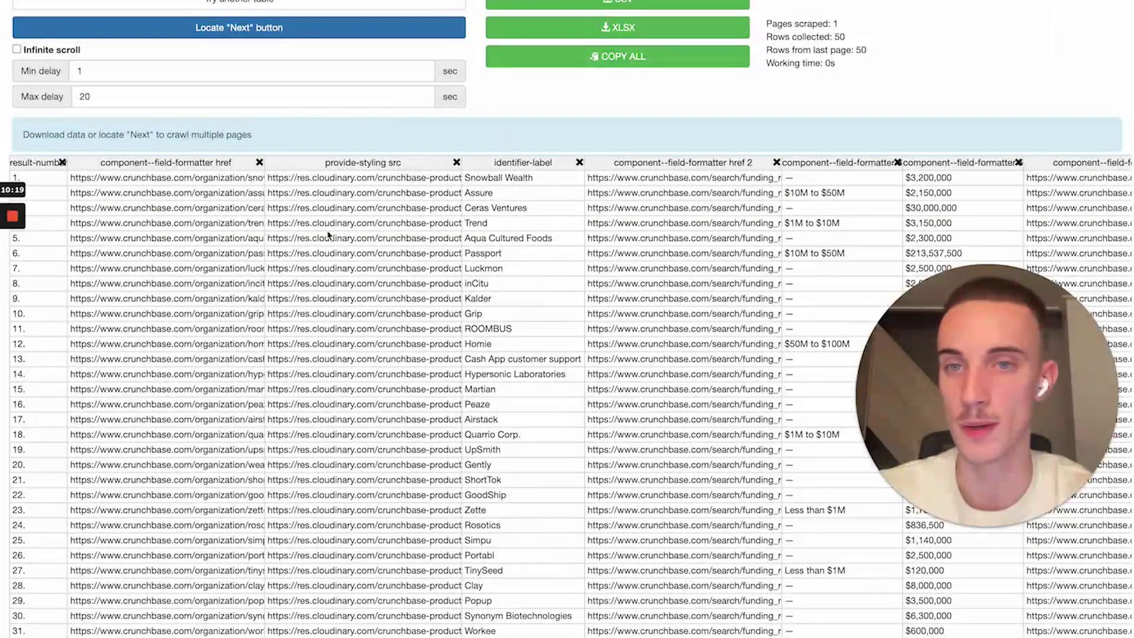
# Step: Mark Crunchbase's NEXT link as the next-page button and start crawling the Pre-Seed result pages
pyautogui.hscroll(15, 506, 268)
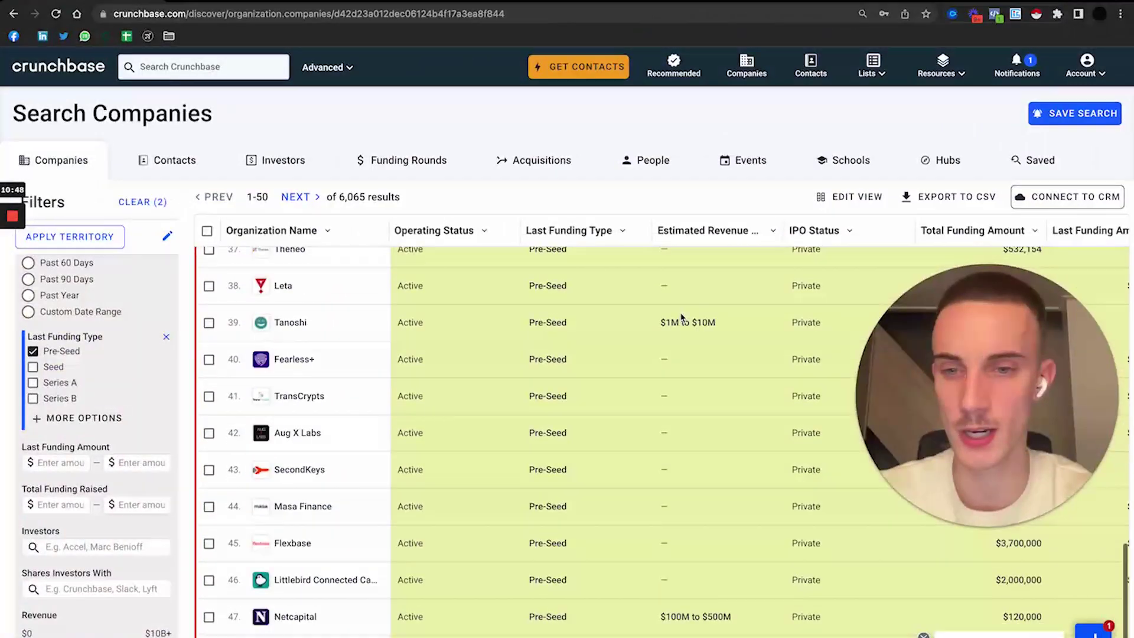
pyautogui.scroll(-3, 392, 451)
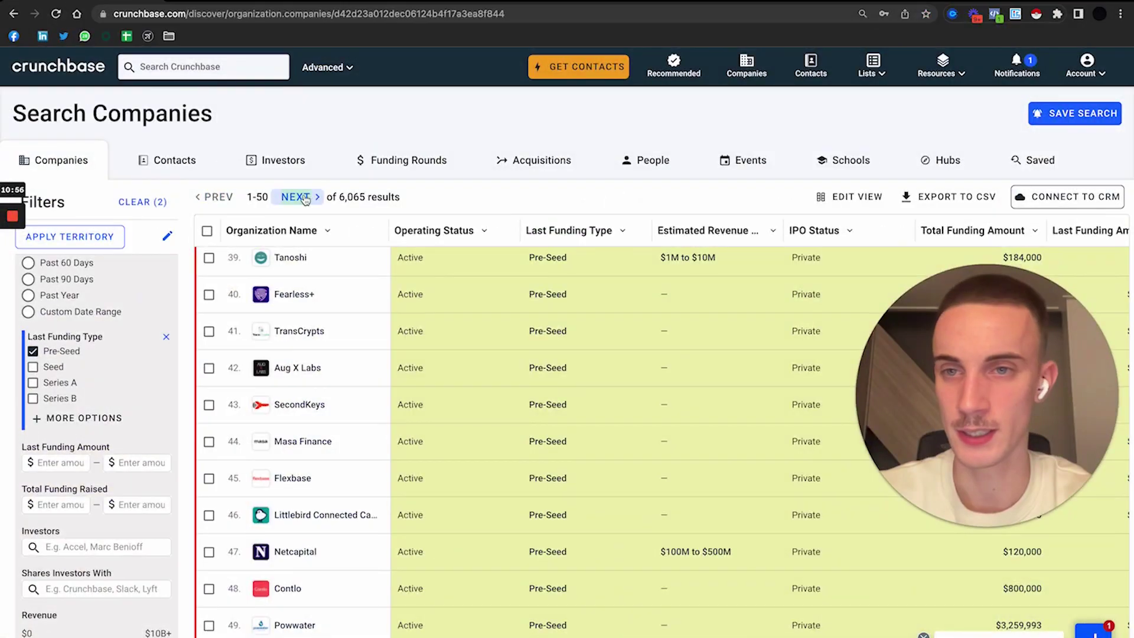
pyautogui.click(303, 199)
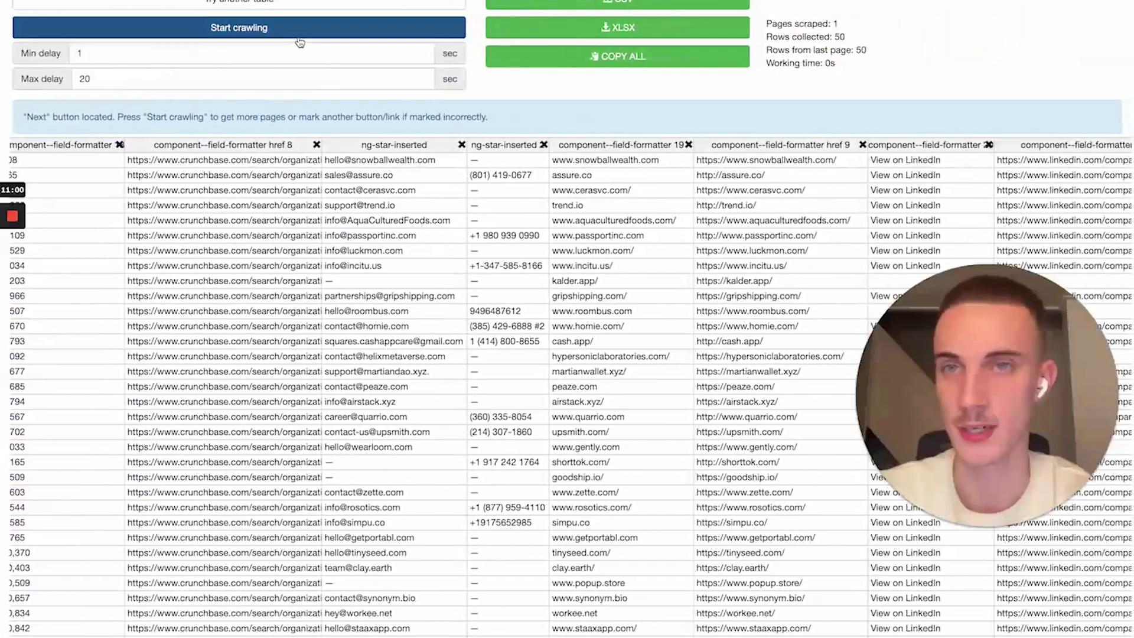
pyautogui.click(301, 37)
pyautogui.scroll(-1, 301, 37)
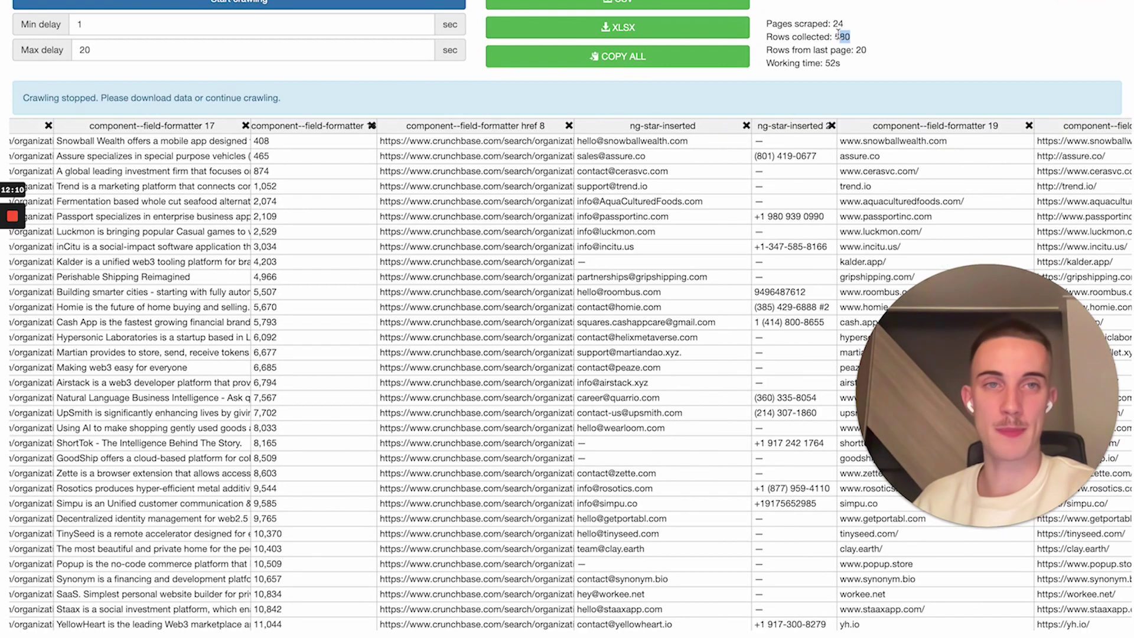
# Step: Stop the crawl at 580 rows from 25 pages and download the data as CSV
pyautogui.tripleClick(838, 34)
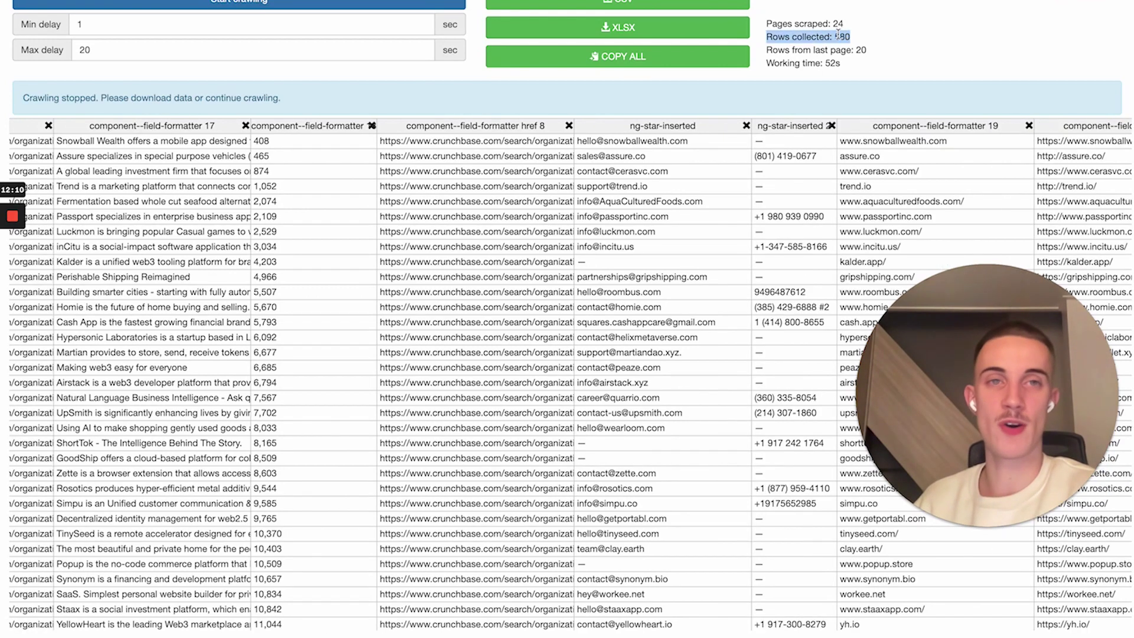
pyautogui.click(837, 34)
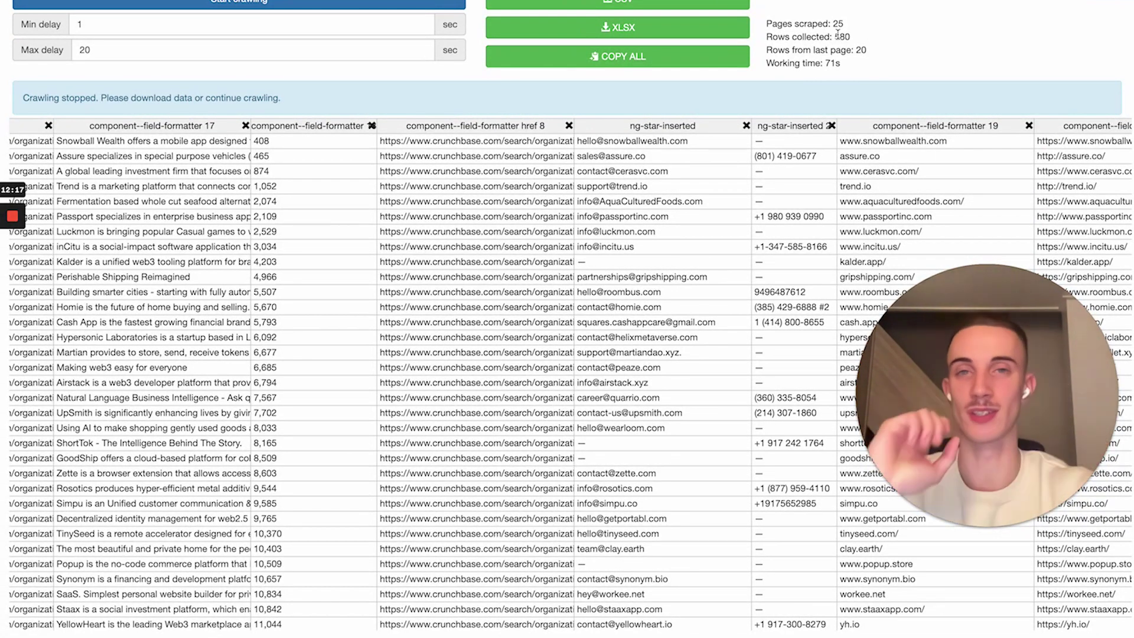
pyautogui.click(643, 4)
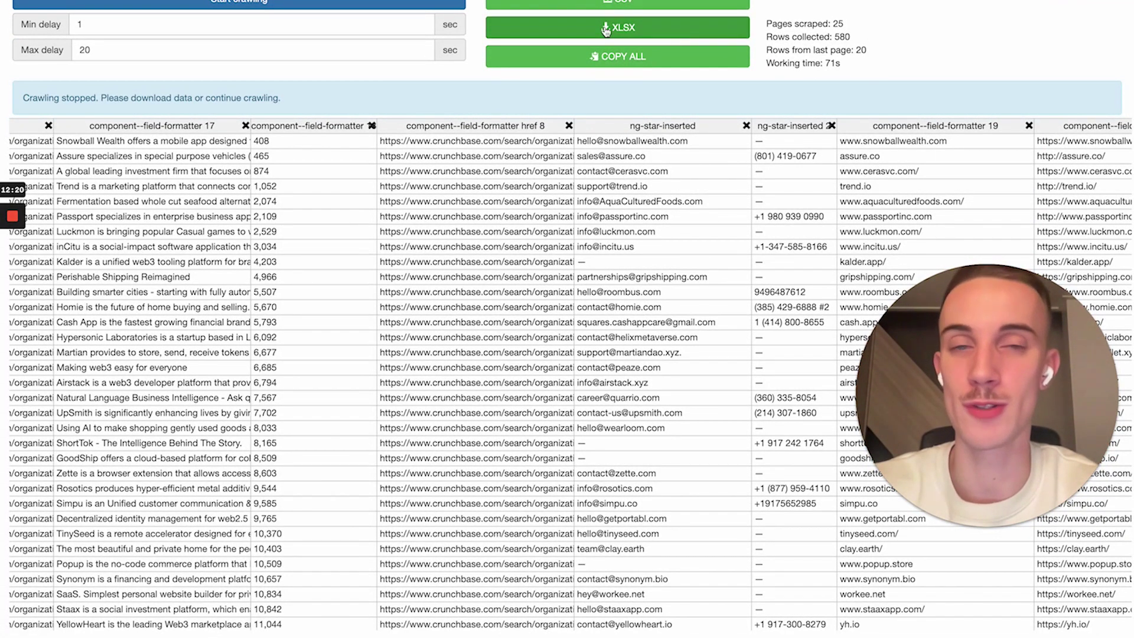
pyautogui.click(622, 6)
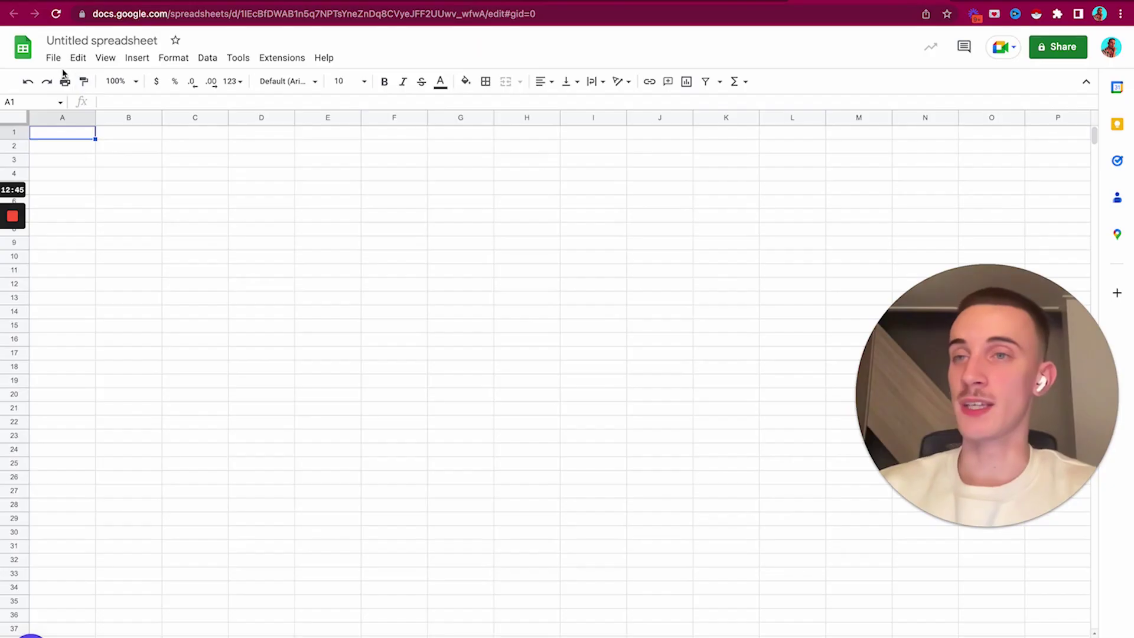
# Step: Import the scraped Crunchbase CSV into the blank Google Sheets spreadsheet
pyautogui.click(59, 63)
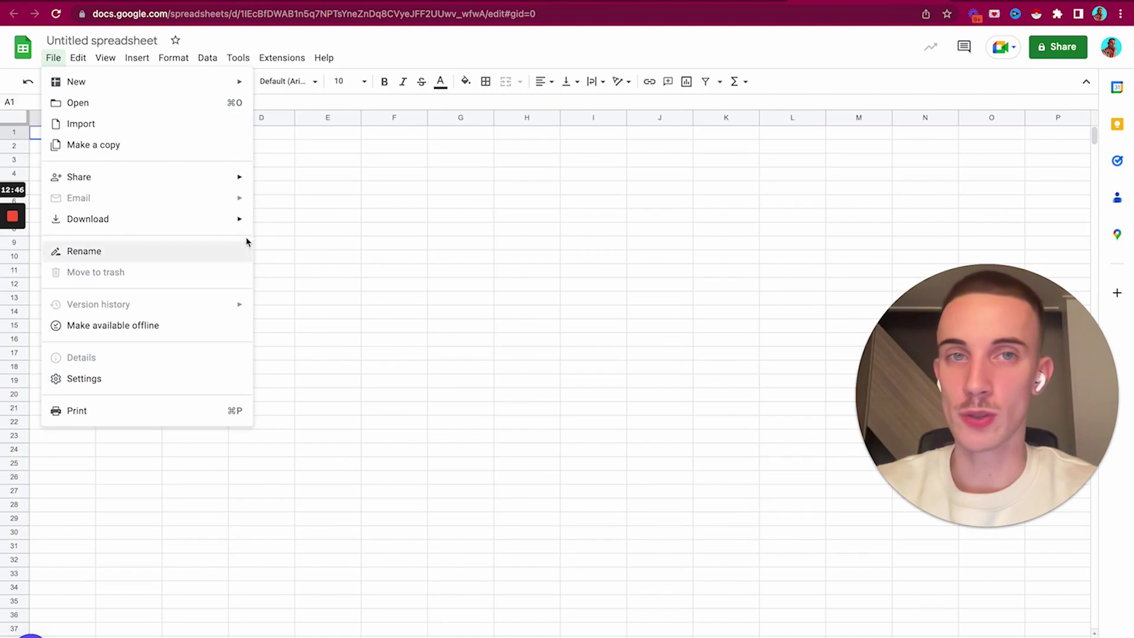
pyautogui.click(170, 144)
pyautogui.click(462, 194)
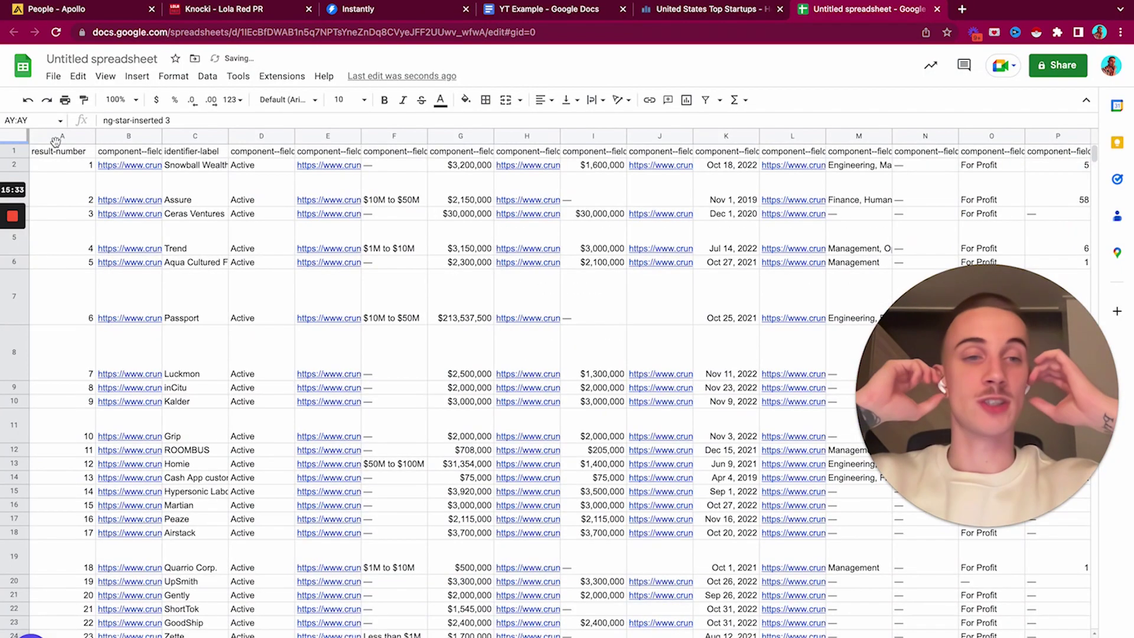
# Step: Delete the result-number and link columns, then columns C–D and C through L
pyautogui.click(59, 135)
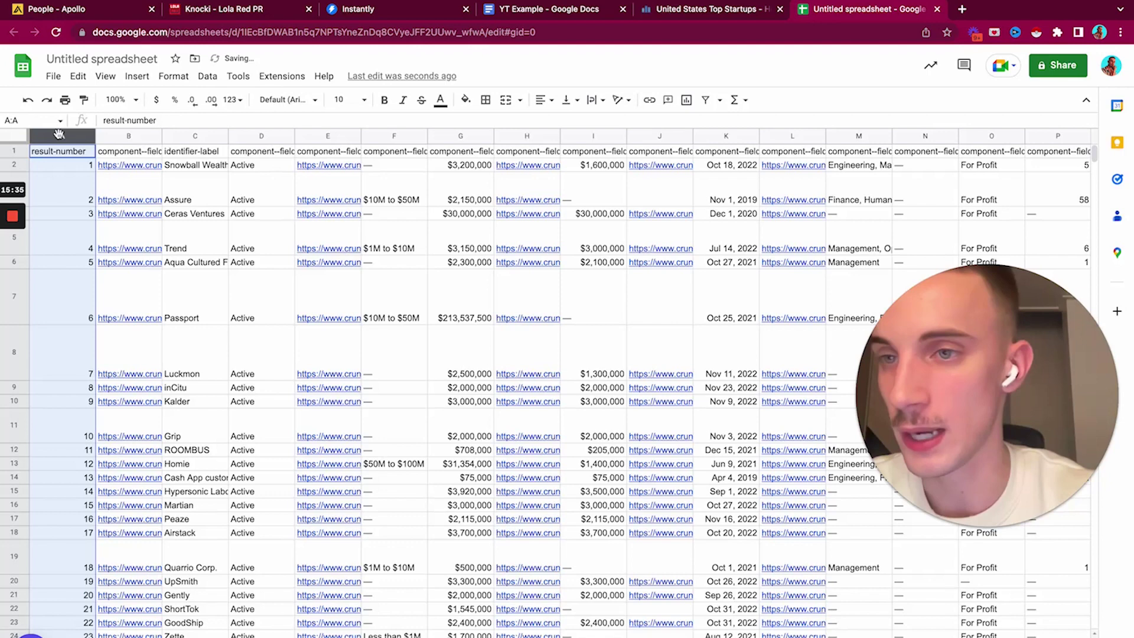
pyautogui.keyDown('shift'); pyautogui.click(130, 137); pyautogui.keyUp('shift')
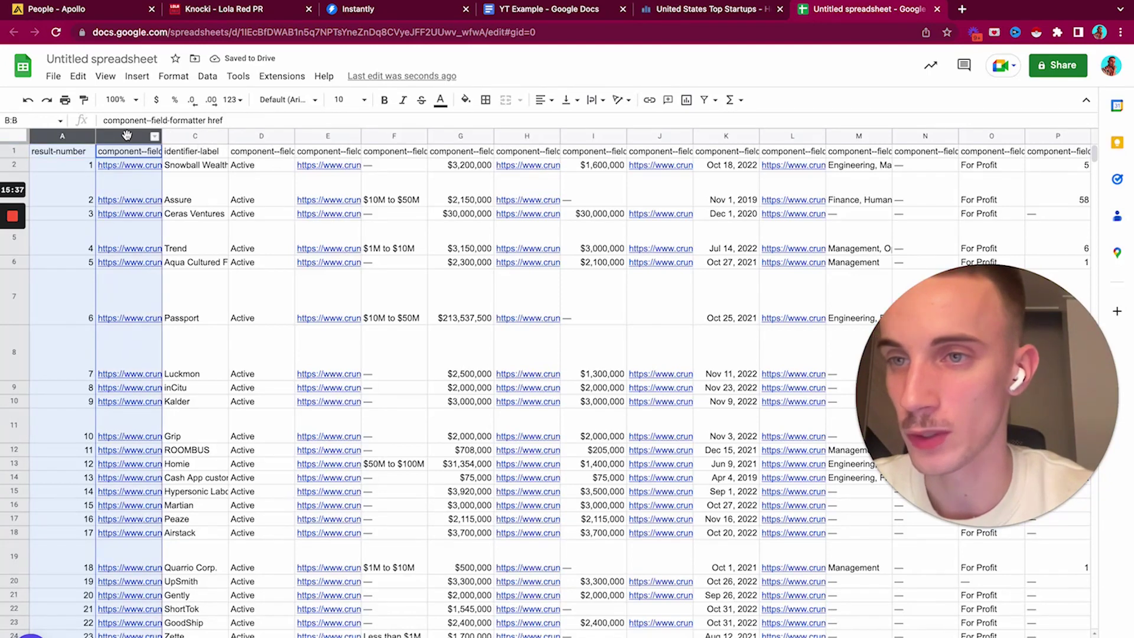
pyautogui.click(154, 135)
pyautogui.click(189, 149)
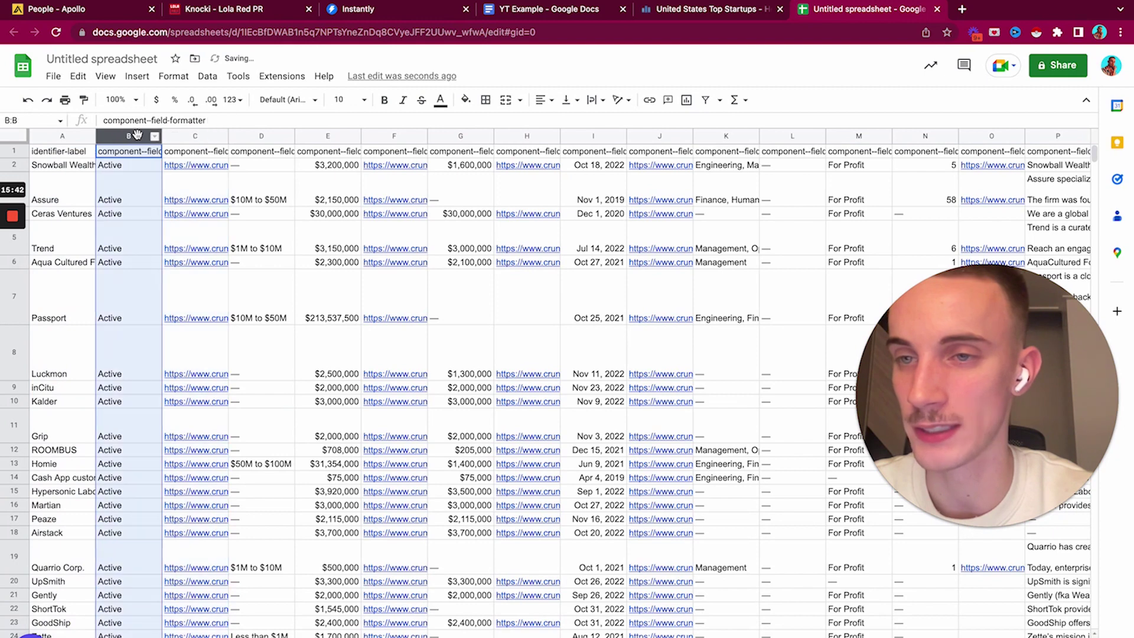
pyautogui.click(271, 136)
pyautogui.keyDown('shift'); pyautogui.click(196, 135); pyautogui.keyUp('shift')
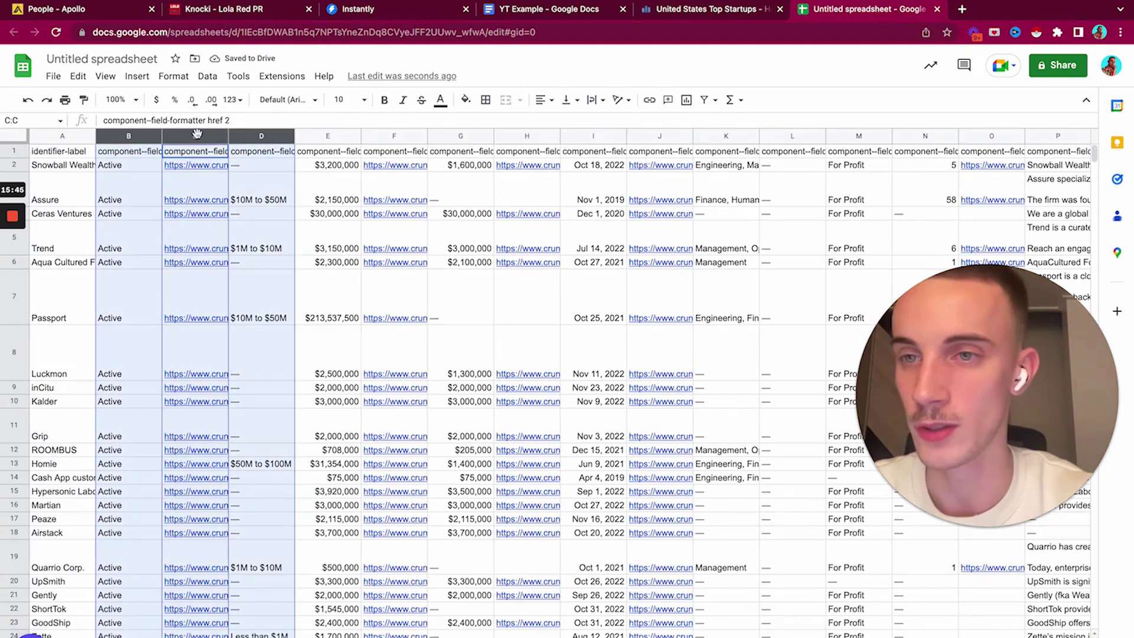
pyautogui.rightClick(198, 136)
pyautogui.click(275, 149)
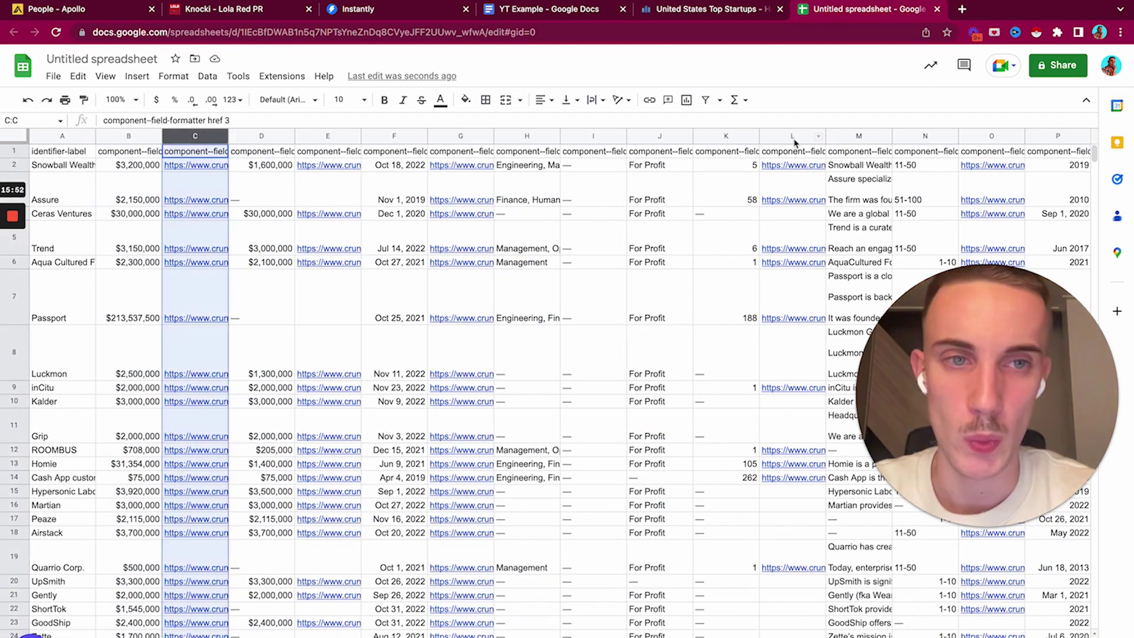
pyautogui.keyDown('shift'); pyautogui.click(793, 137); pyautogui.keyUp('shift')
pyautogui.rightClick(793, 136)
pyautogui.click(850, 295)
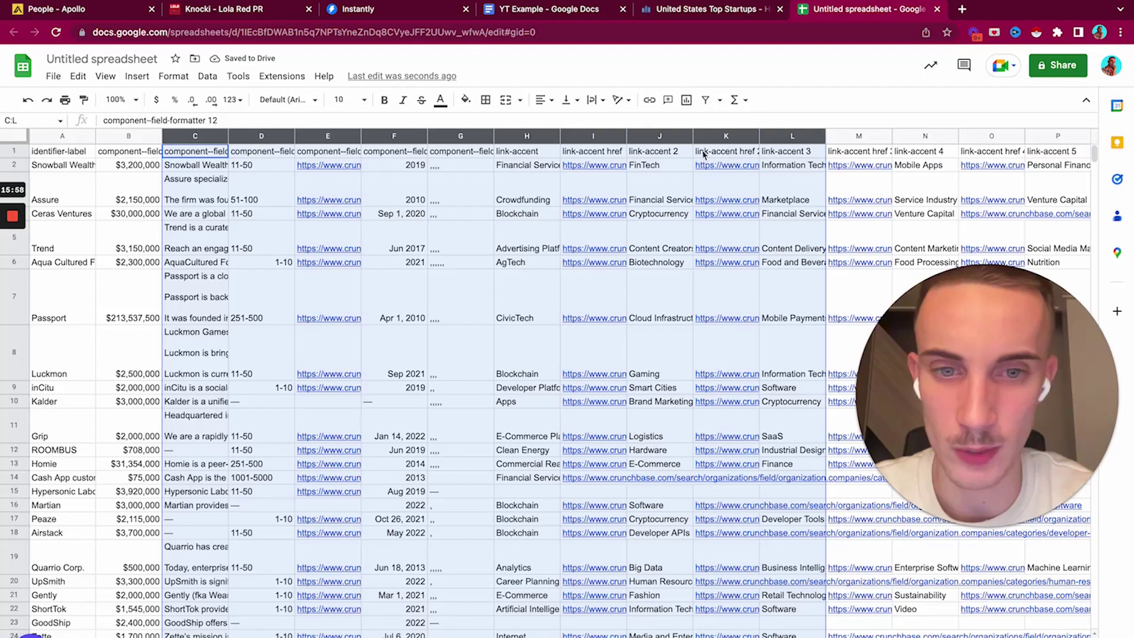
# Step: Delete another batch of unneeded columns, including G, I, K, L and M
pyautogui.click(195, 137)
pyautogui.keyDown('super'); pyautogui.click(327, 137); pyautogui.keyUp('super')
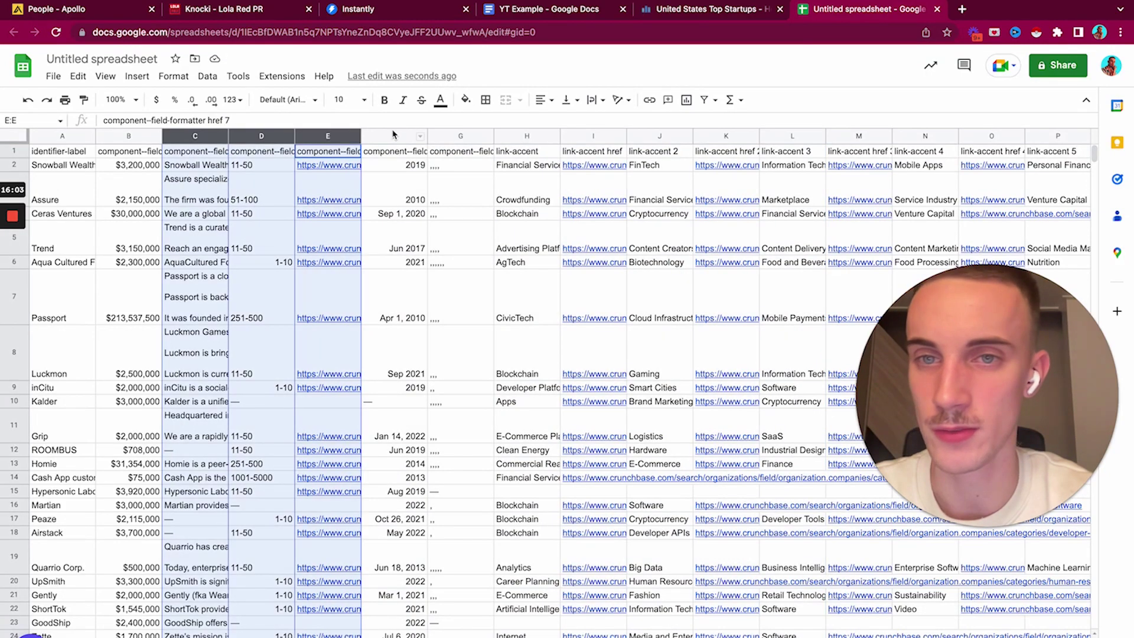
pyautogui.keyDown('super'); pyautogui.click(394, 137); pyautogui.keyUp('super')
pyautogui.keyDown('super'); pyautogui.click(461, 136); pyautogui.keyUp('super')
pyautogui.keyDown('super'); pyautogui.click(588, 135); pyautogui.keyUp('super')
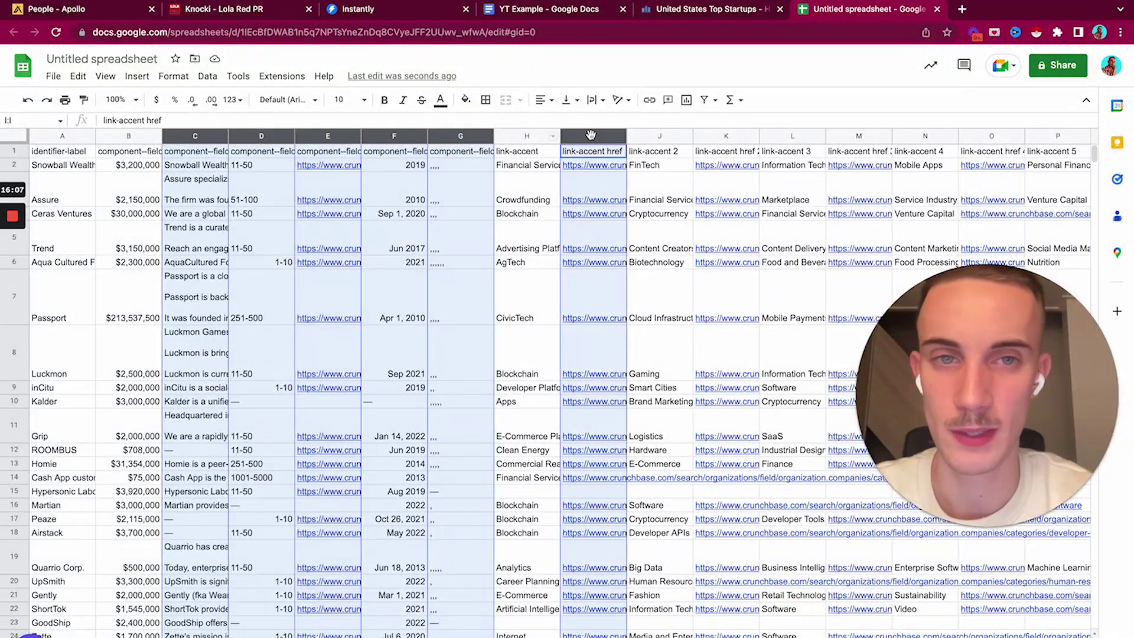
pyautogui.keyDown('super'); pyautogui.click(725, 135); pyautogui.keyUp('super')
pyautogui.keyDown('super'); pyautogui.click(803, 136); pyautogui.keyUp('super')
pyautogui.keyDown('super'); pyautogui.click(856, 135); pyautogui.keyUp('super')
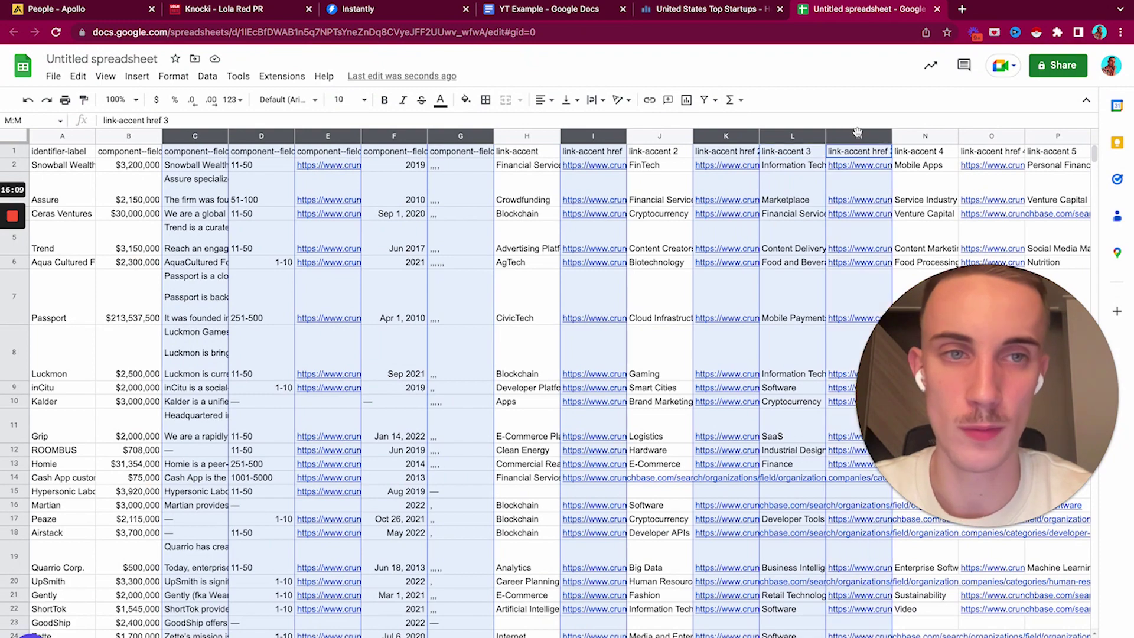
pyautogui.press('super+alt+minus')
# Step: Delete the five leftover link and description columns E through H and J
pyautogui.keyDown('super'); pyautogui.click(375, 136); pyautogui.keyUp('super')
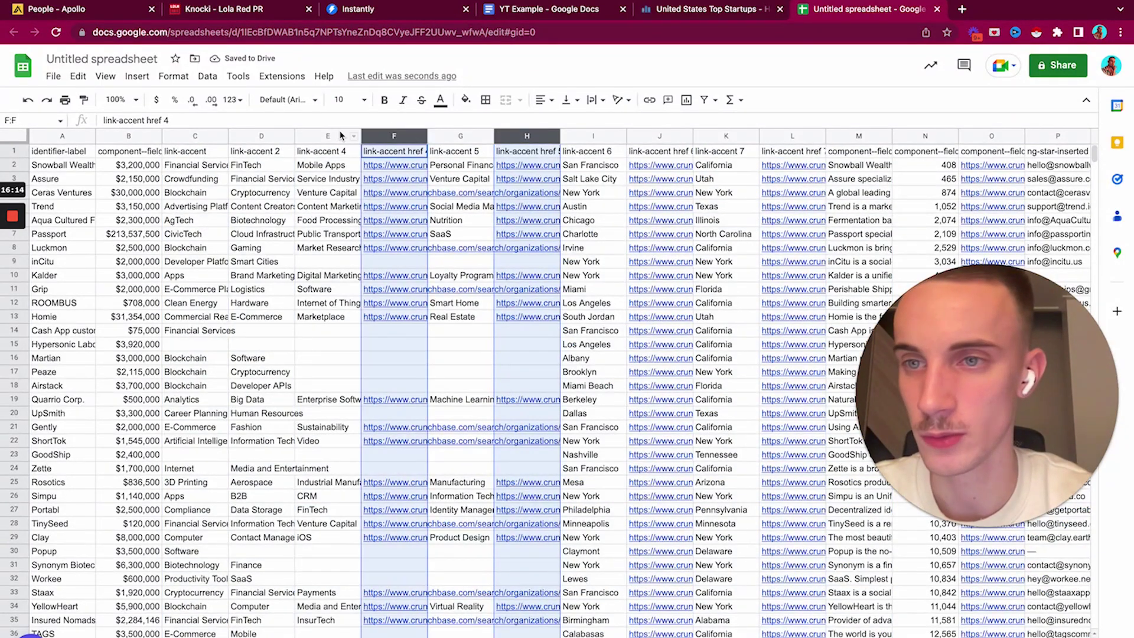
pyautogui.keyDown('super'); pyautogui.click(334, 136); pyautogui.keyUp('super')
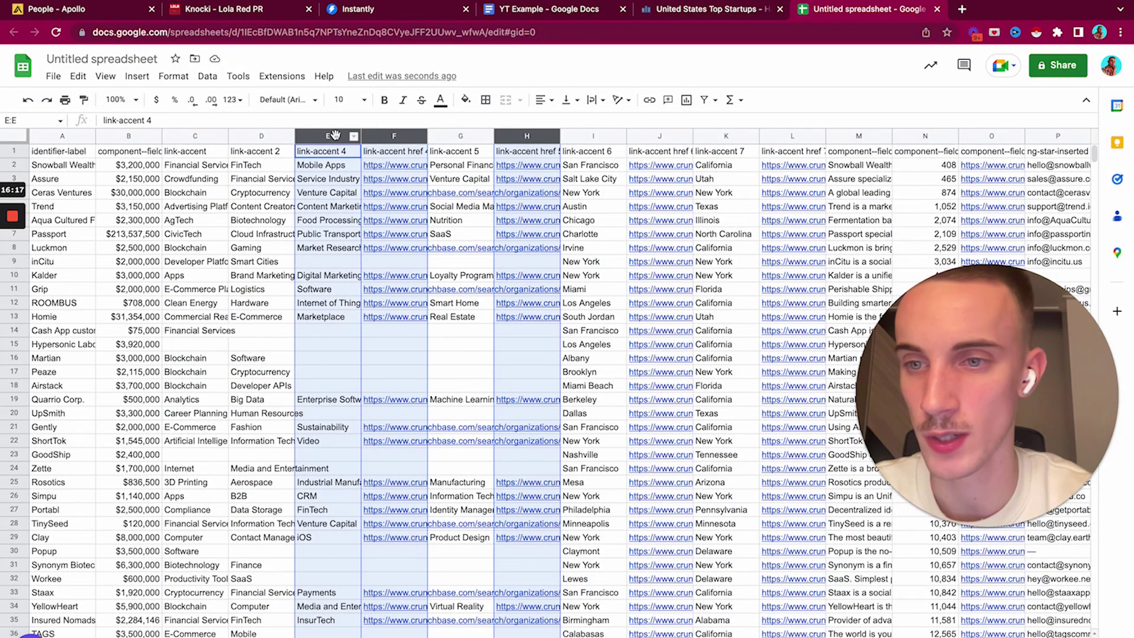
pyautogui.keyDown('super'); pyautogui.click(461, 135); pyautogui.keyUp('super')
pyautogui.keyDown('super'); pyautogui.click(588, 135); pyautogui.keyUp('super')
pyautogui.keyDown('super'); pyautogui.click(660, 135); pyautogui.keyUp('super')
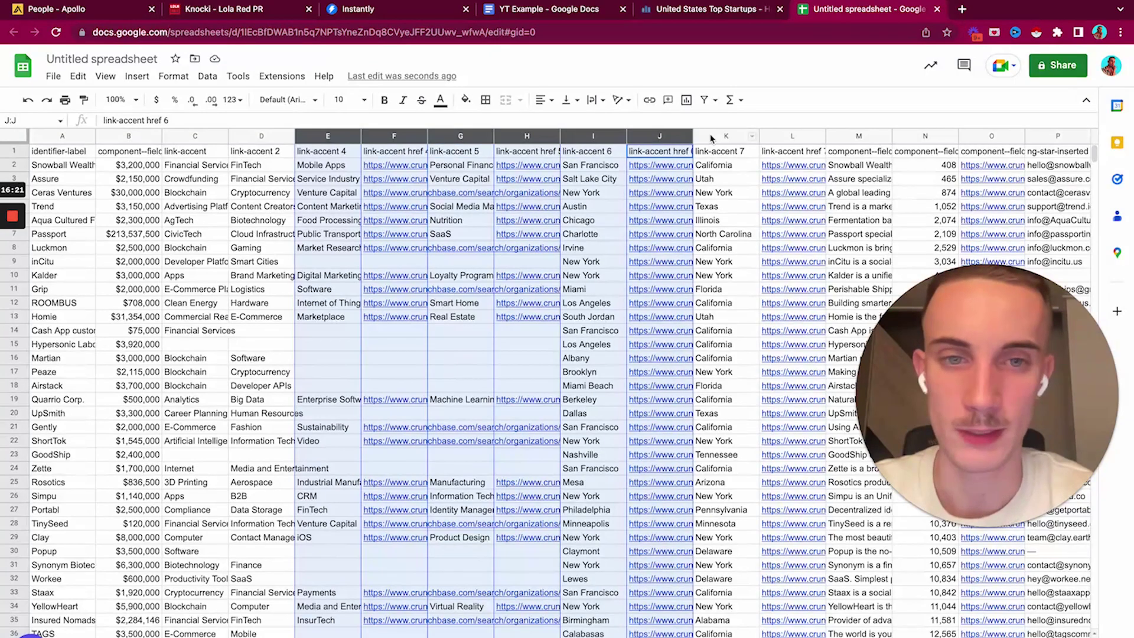
pyautogui.click(593, 135)
pyautogui.click(655, 135)
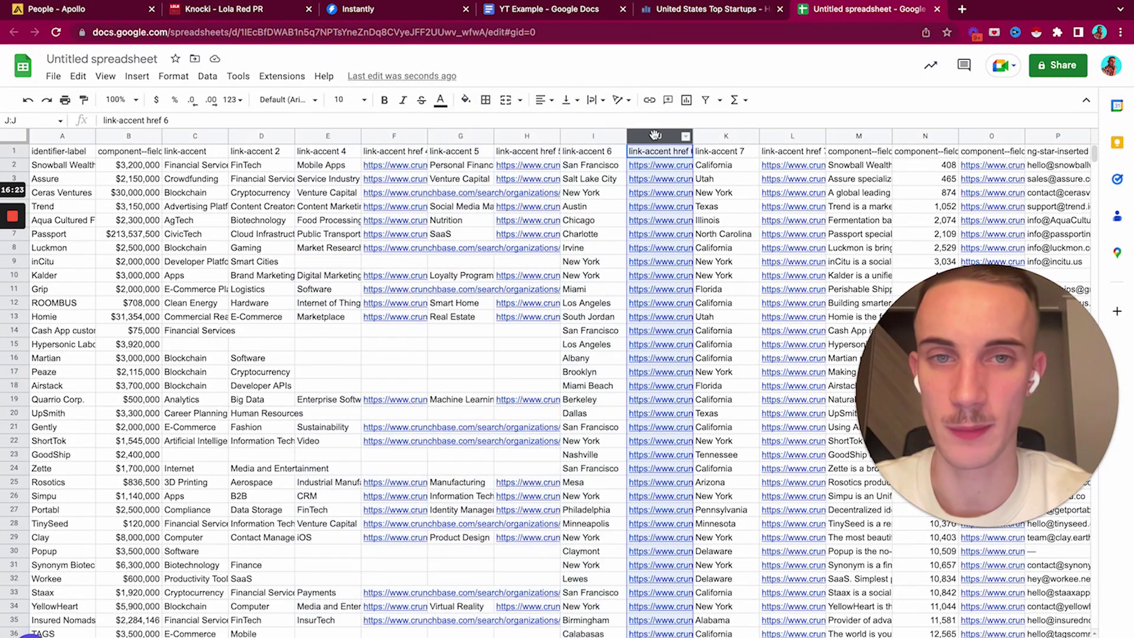
pyautogui.keyDown('super'); pyautogui.click(507, 136); pyautogui.keyUp('super')
pyautogui.keyDown('super'); pyautogui.click(452, 135); pyautogui.keyUp('super')
pyautogui.keyDown('super'); pyautogui.click(328, 135); pyautogui.keyUp('super')
pyautogui.keyDown('super'); pyautogui.click(384, 135); pyautogui.keyUp('super')
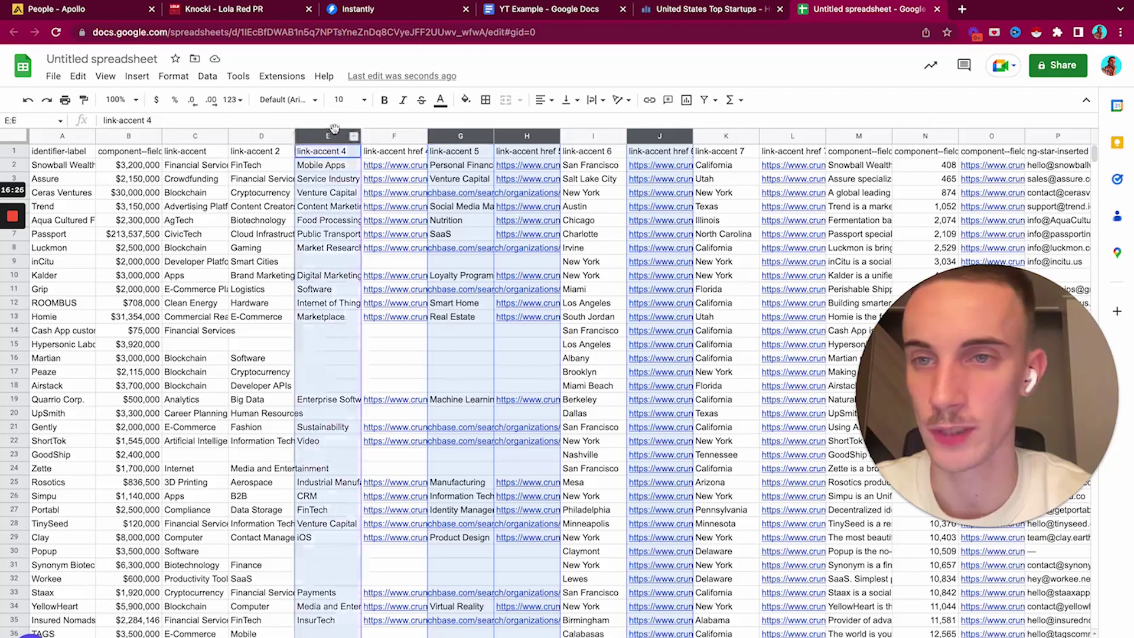
pyautogui.rightClick(392, 136)
pyautogui.click(413, 144)
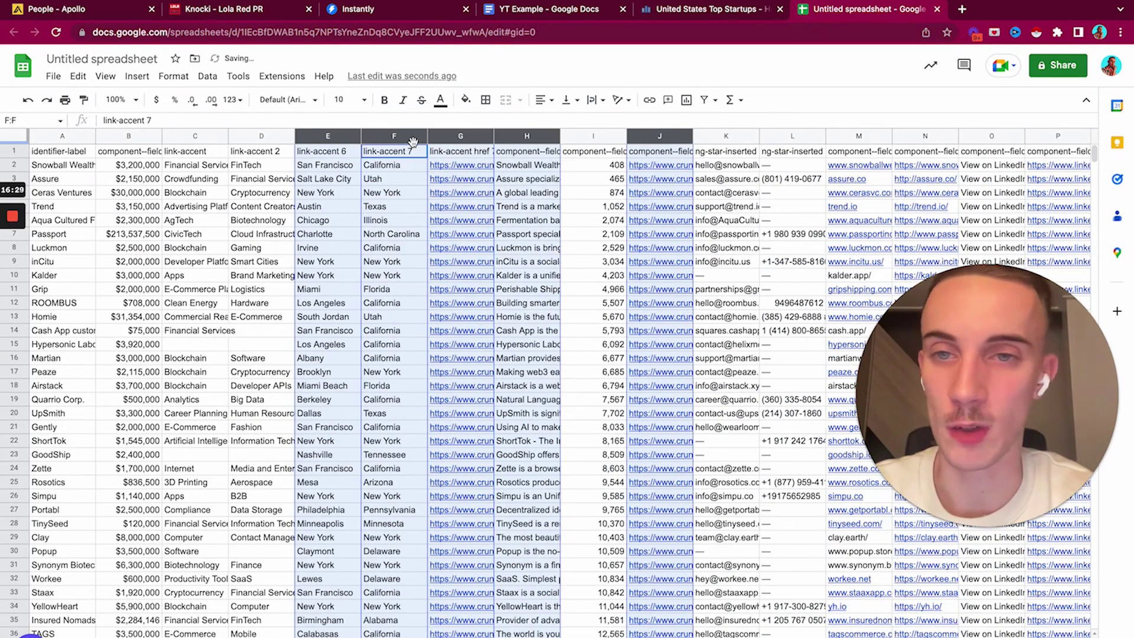
# Step: Delete the numeric ranking column I, then columns G through I
pyautogui.click(599, 135)
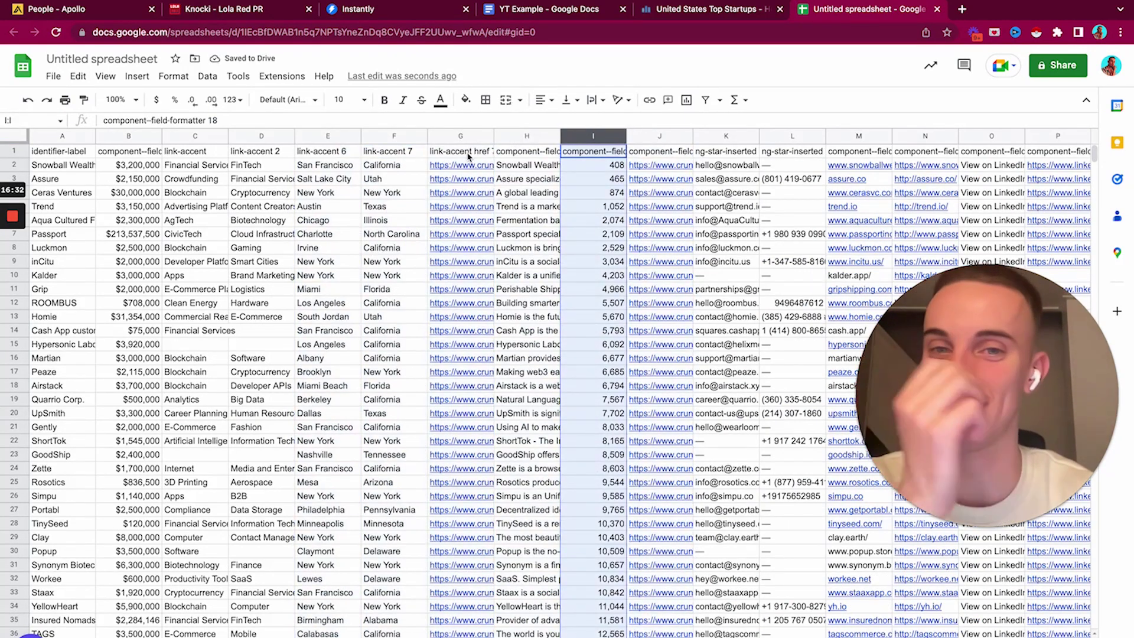
pyautogui.rightClick(577, 136)
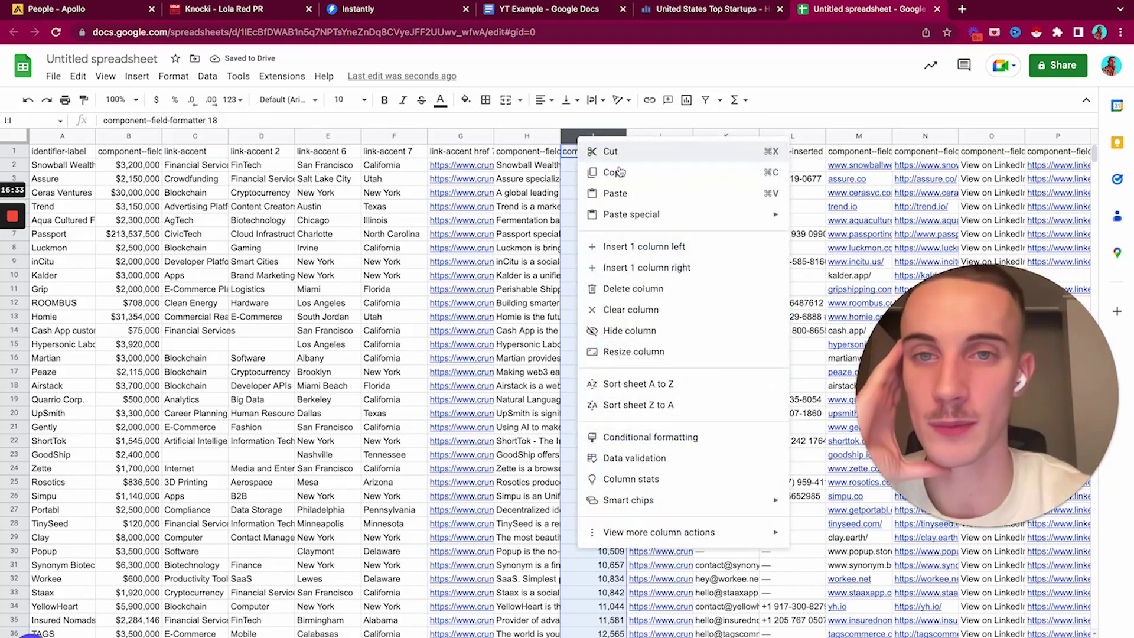
pyautogui.click(626, 286)
pyautogui.click(458, 136)
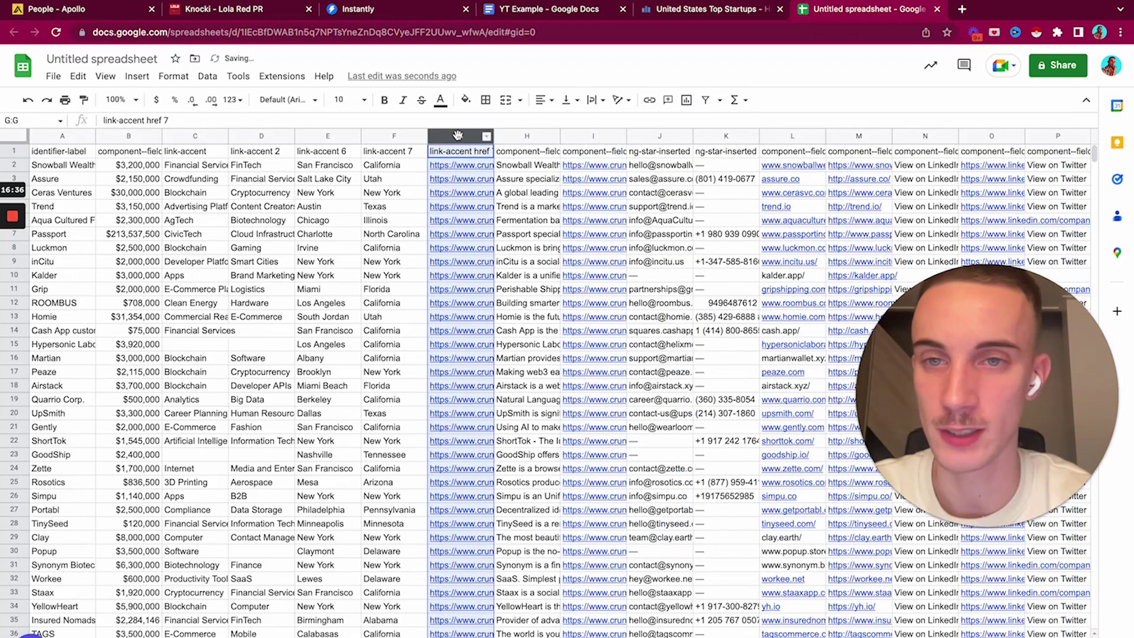
pyautogui.keyDown('shift'); pyautogui.click(608, 137); pyautogui.keyUp('shift')
pyautogui.rightClick(608, 136)
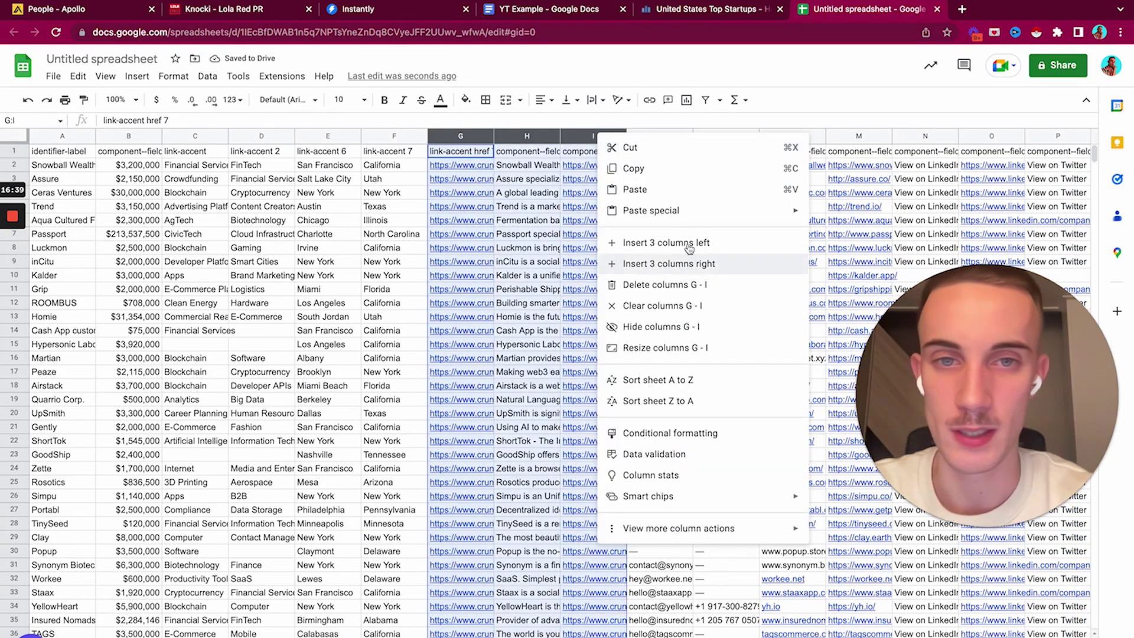
pyautogui.click(665, 284)
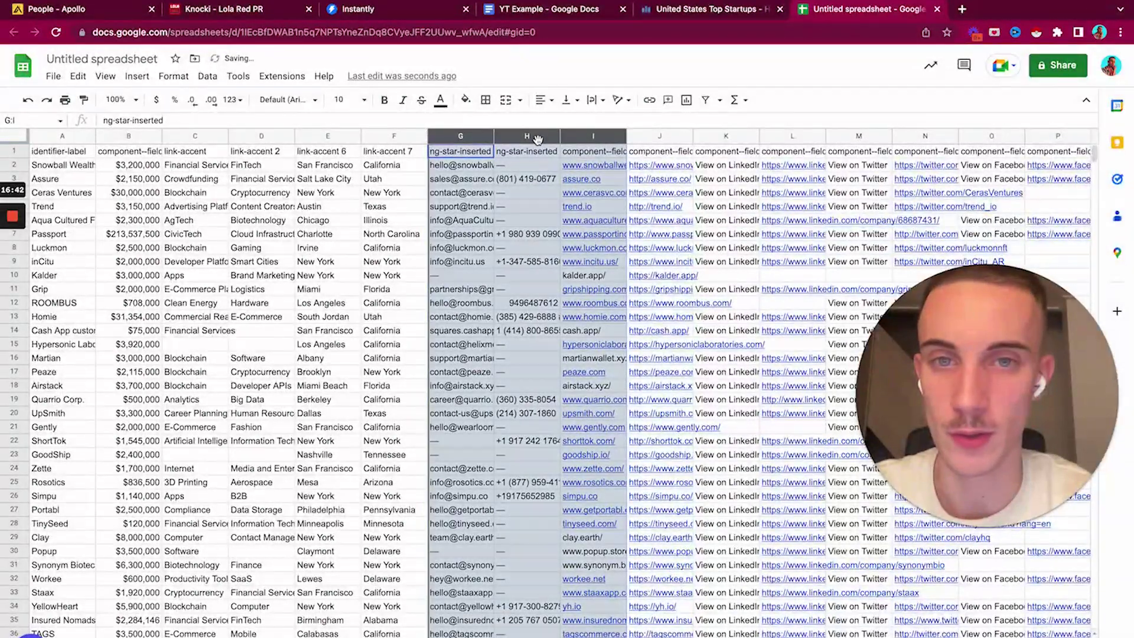
# Step: Delete the phone number column and select the extra link columns I through T for removal
pyautogui.click(700, 137)
pyautogui.rightClick(520, 138)
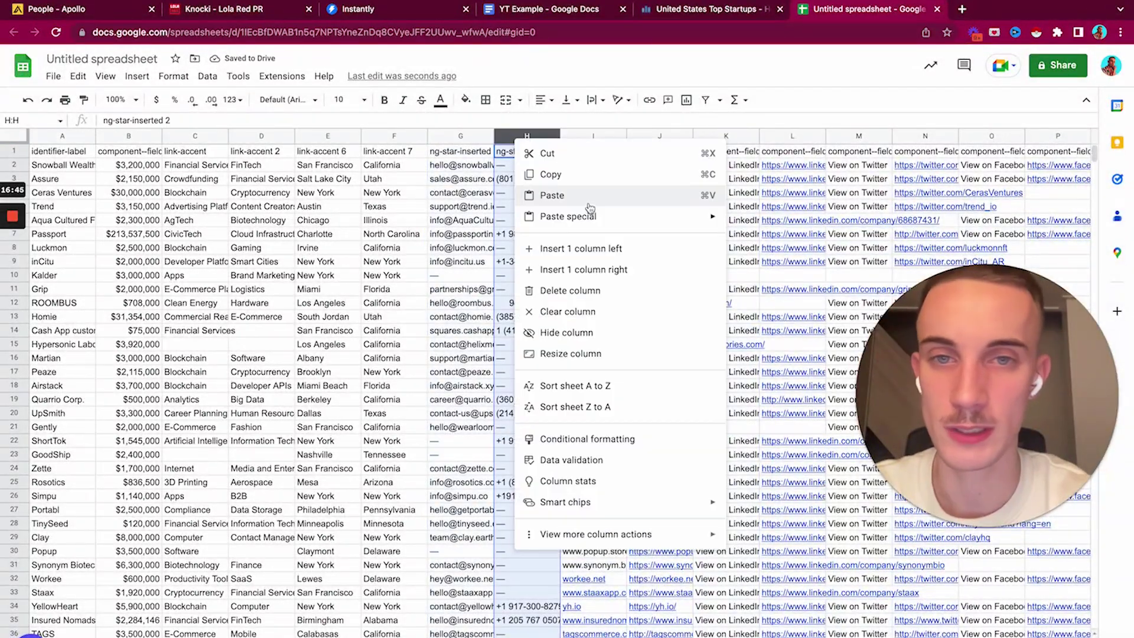
pyautogui.click(568, 288)
pyautogui.click(600, 137)
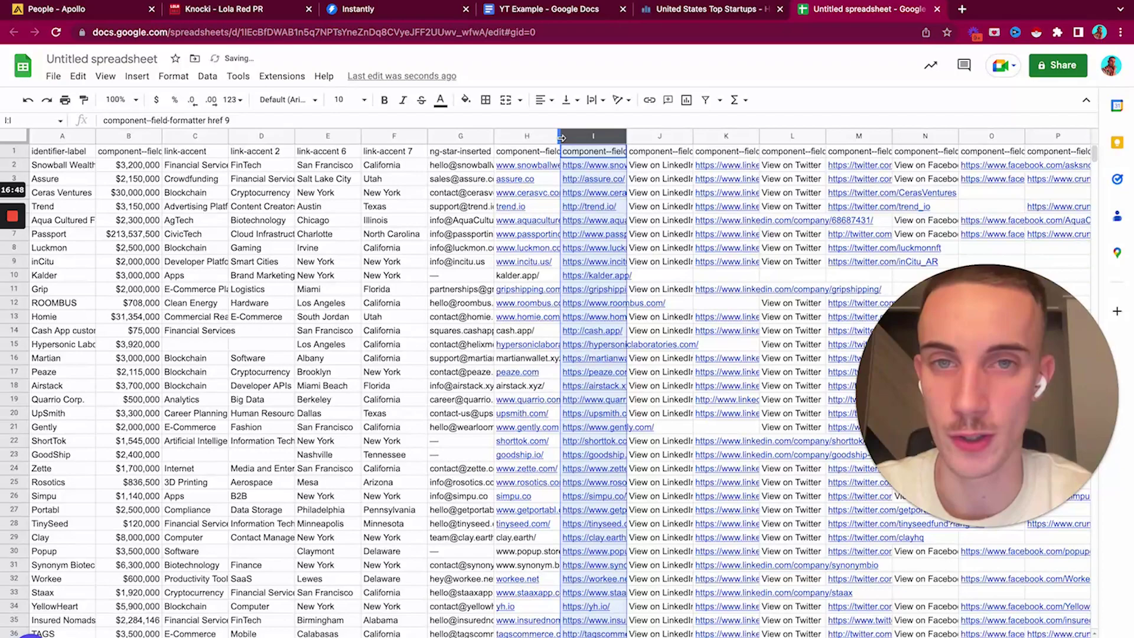
pyautogui.moveTo(561, 137); pyautogui.dragTo(614, 137)
pyautogui.hscroll(4, 751, 142)
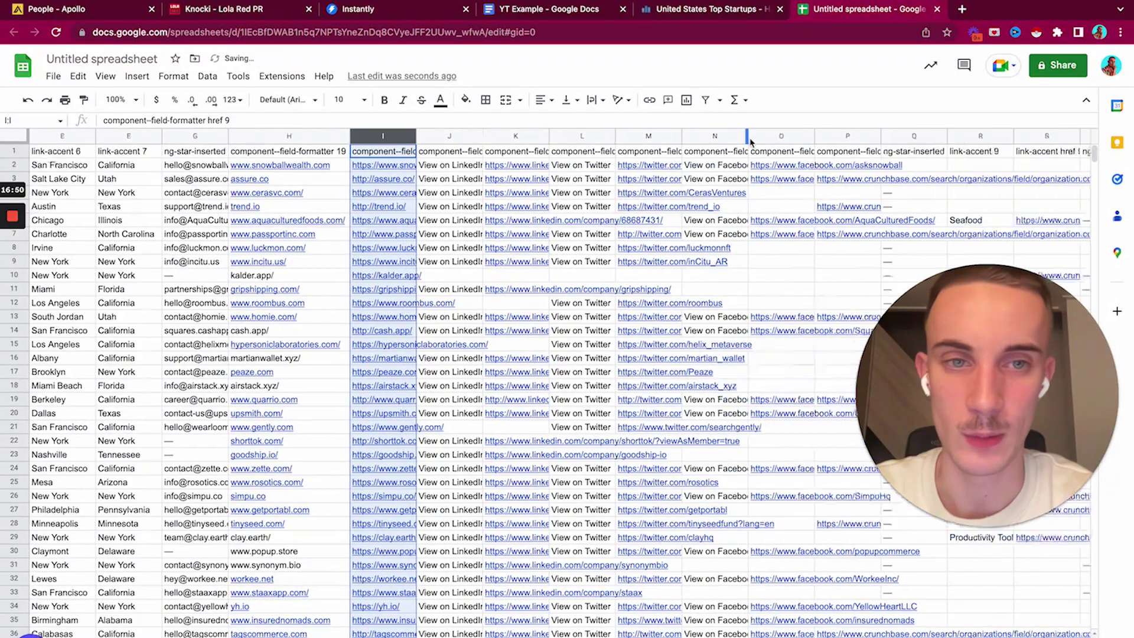
pyautogui.hscroll(1, 750, 141)
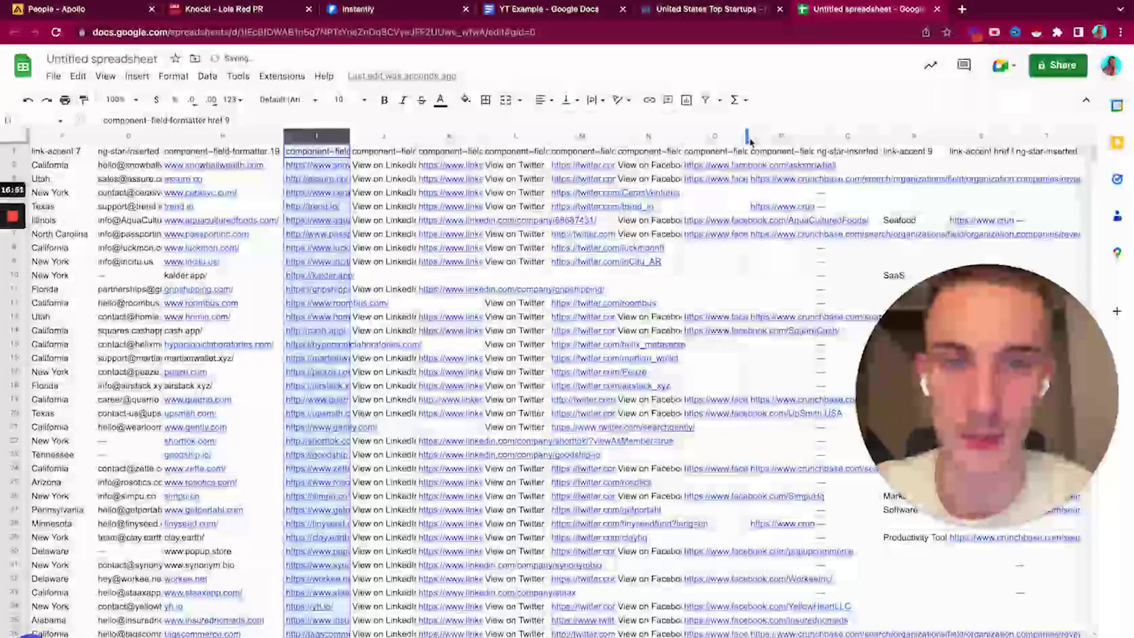
pyautogui.keyDown('shift'); pyautogui.click(1033, 137); pyautogui.keyUp('shift')
pyautogui.rightClick(1033, 137)
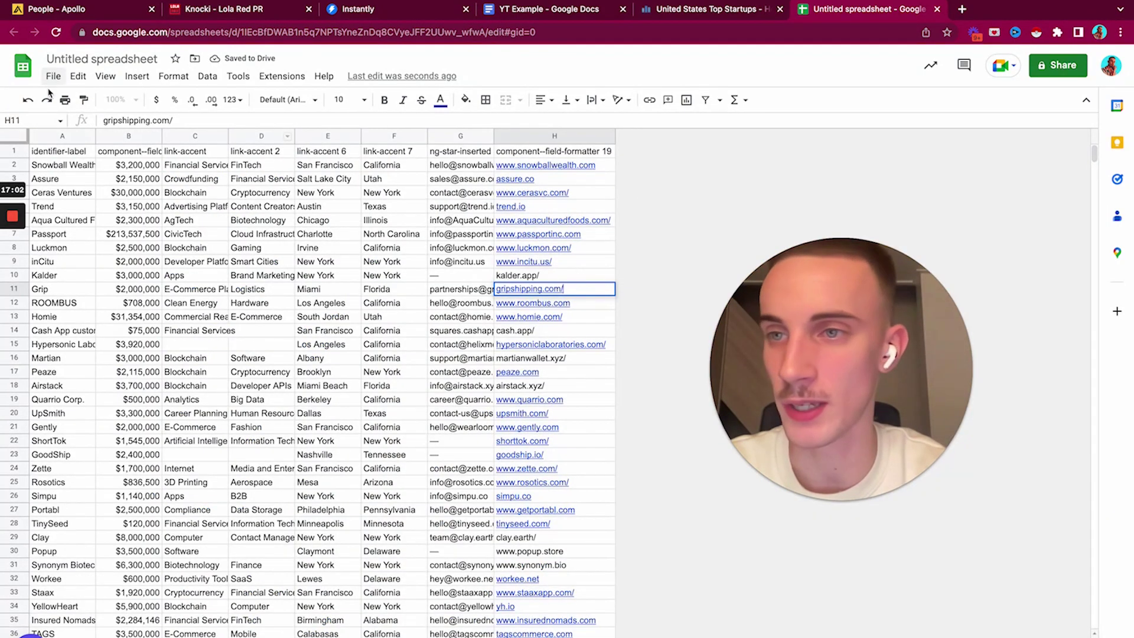
# Step: Name headers Company Name, Funding Round Size and Industry, and delete the second industry column
pyautogui.click(74, 153)
pyautogui.write('Co')
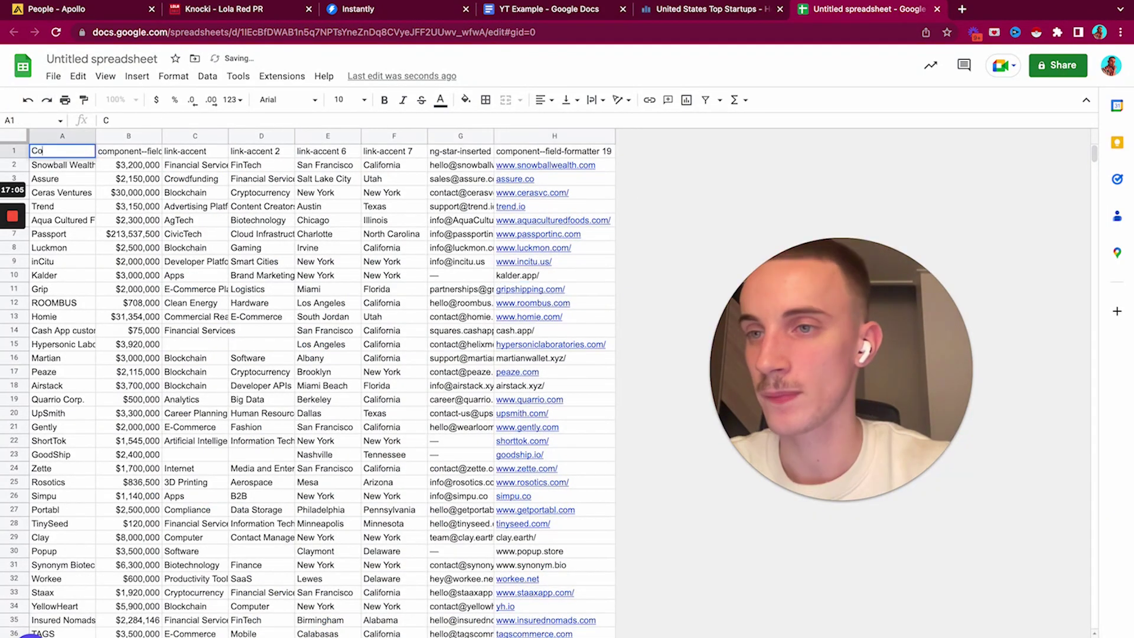
pyautogui.write('mpan')
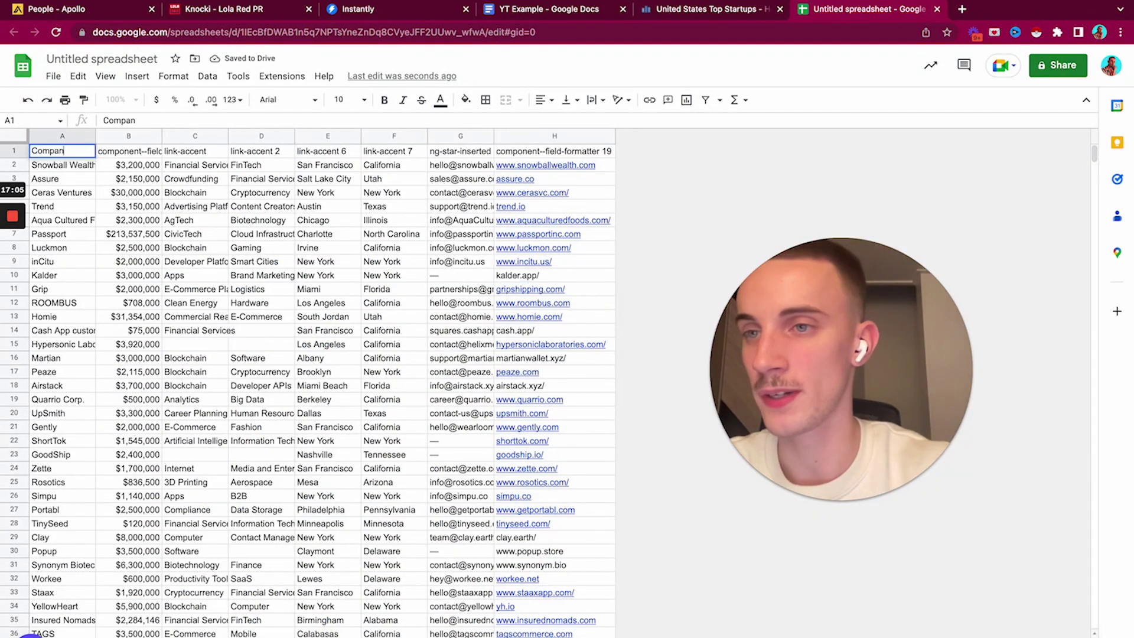
pyautogui.write('y Name')
pyautogui.press('Tab')
pyautogui.write('Fun')
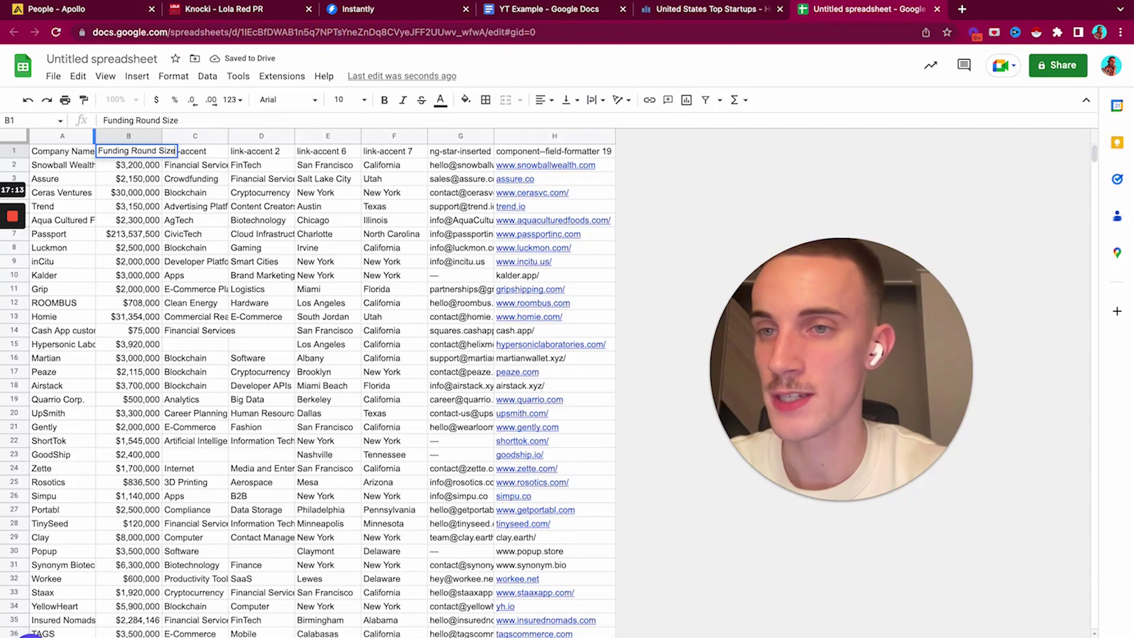
pyautogui.press('Tab')
pyautogui.write('Industr')
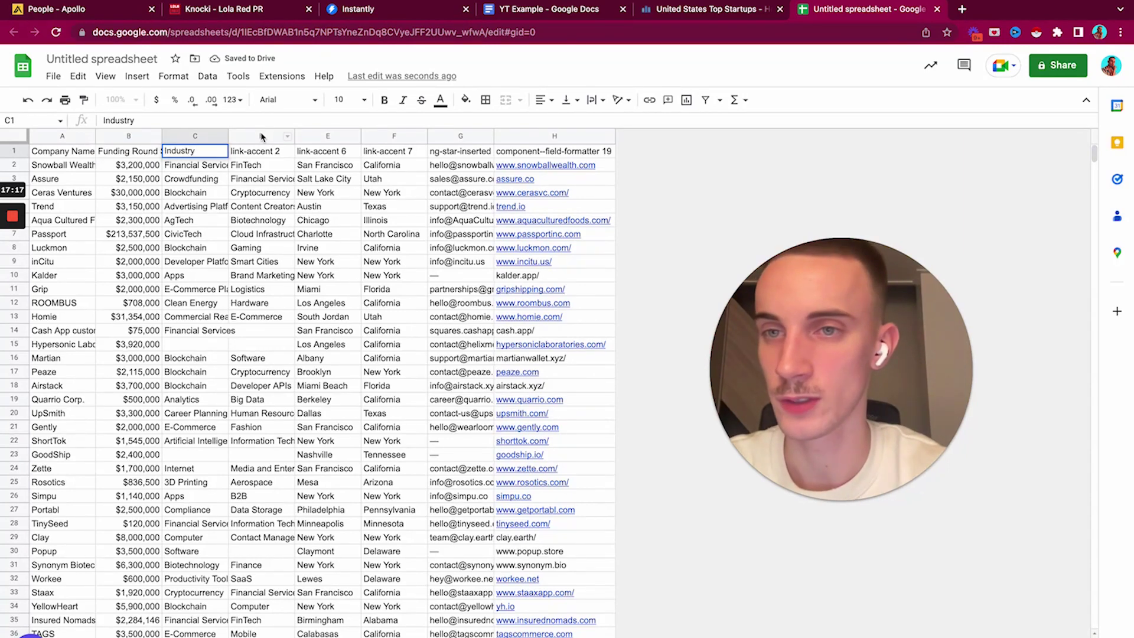
pyautogui.click(261, 137)
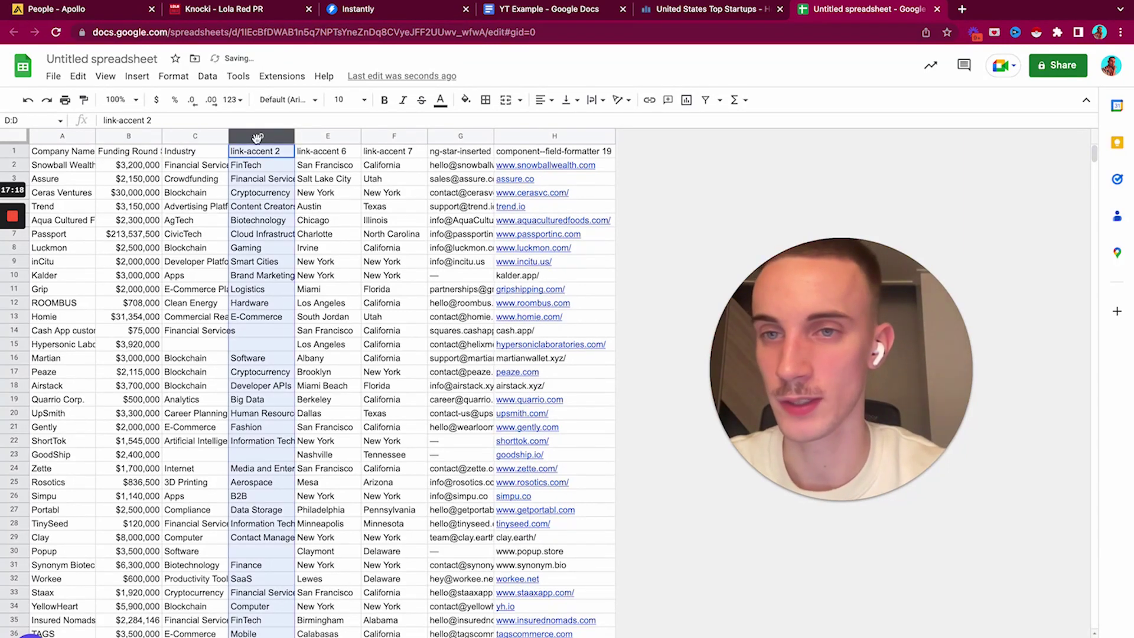
pyautogui.rightClick(257, 138)
pyautogui.click(304, 220)
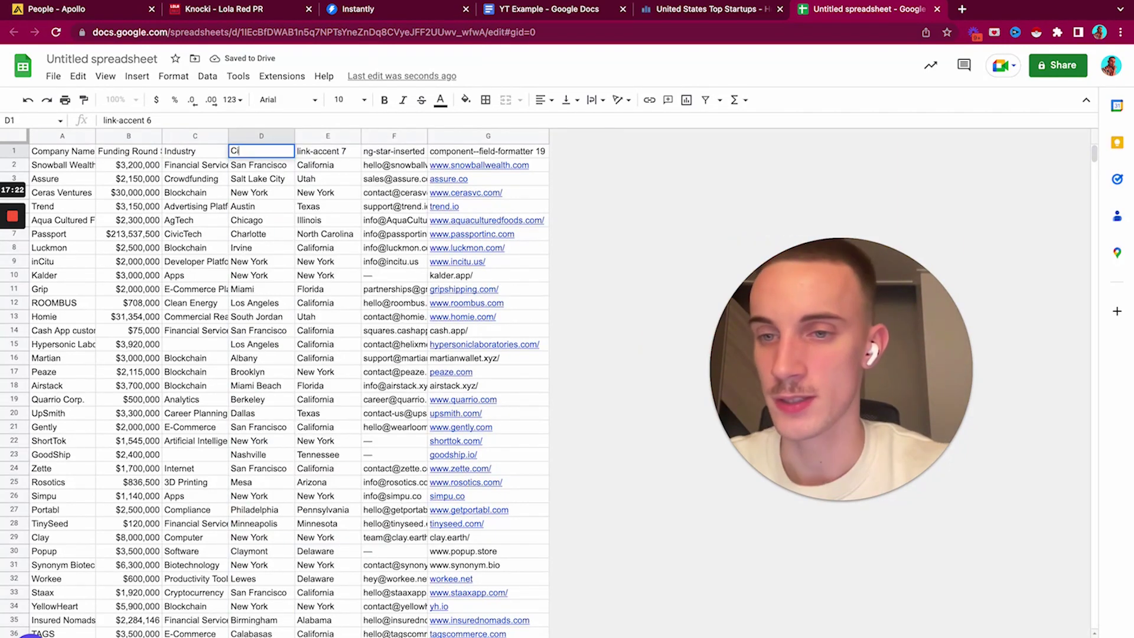
# Step: Name the remaining headers City, State, General Email and Website
pyautogui.write('City')
pyautogui.press('Tab')
pyautogui.write('State')
pyautogui.press('Tab')
pyautogui.write('G')
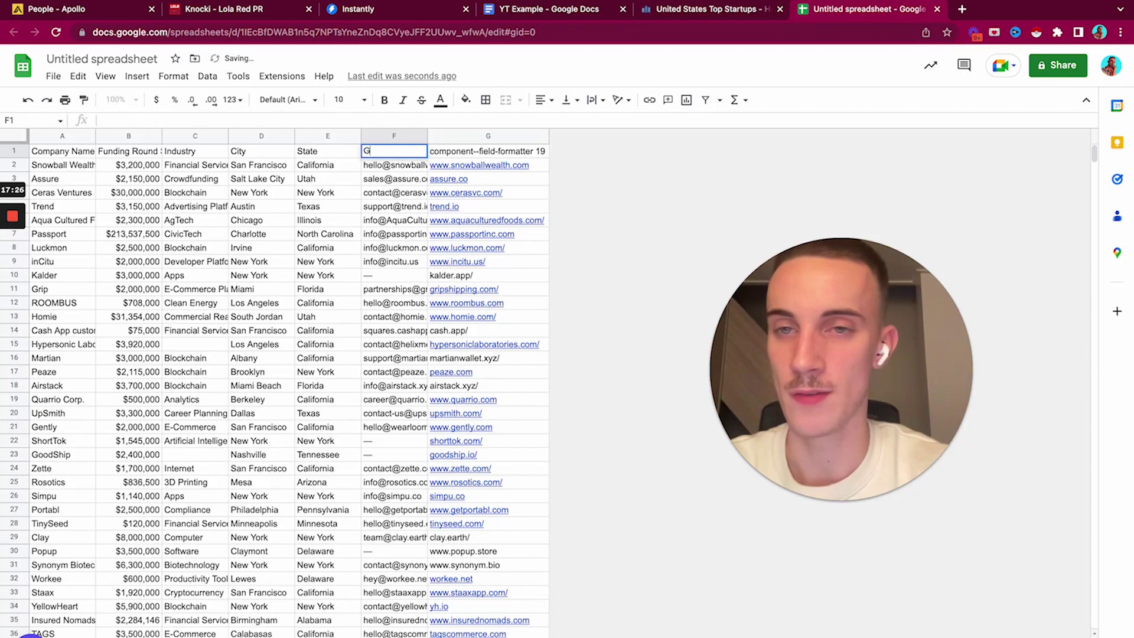
pyautogui.write('eneral Email')
pyautogui.press('Tab')
pyautogui.write('Web')
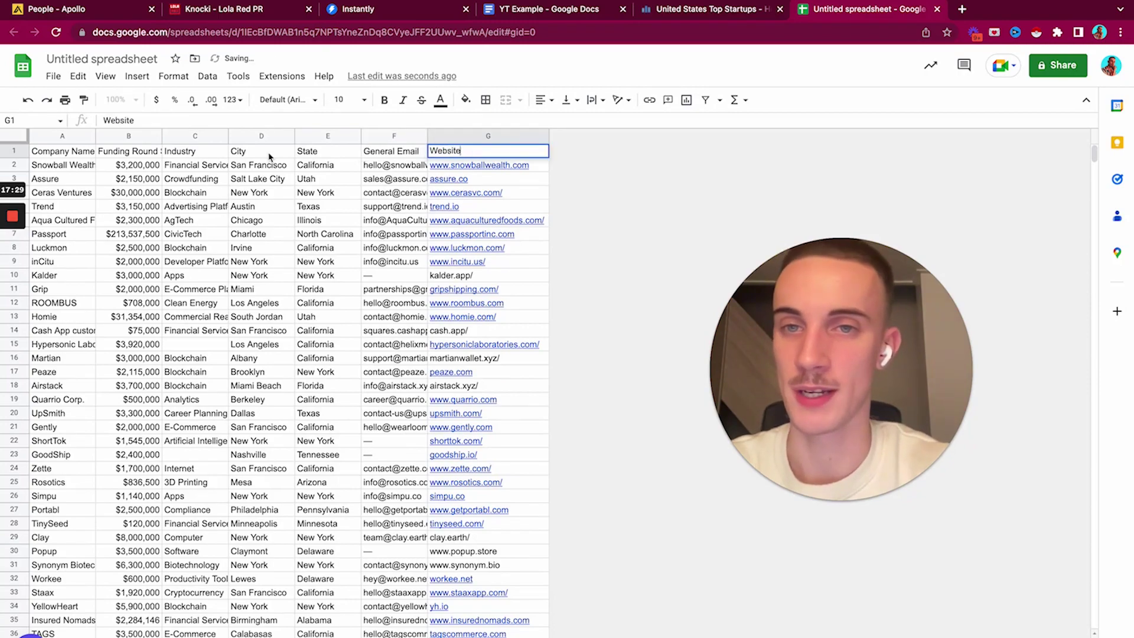
pyautogui.write('site')
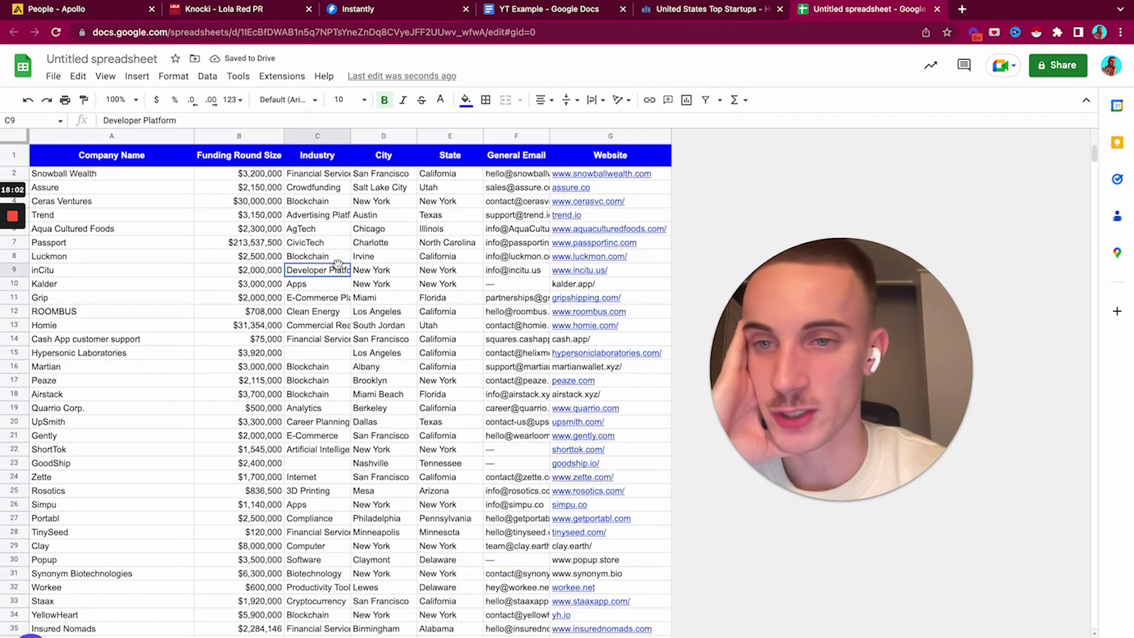
# Step: Download the sheet as a CSV file through File > Download
pyautogui.scroll(-10, 236, 283)
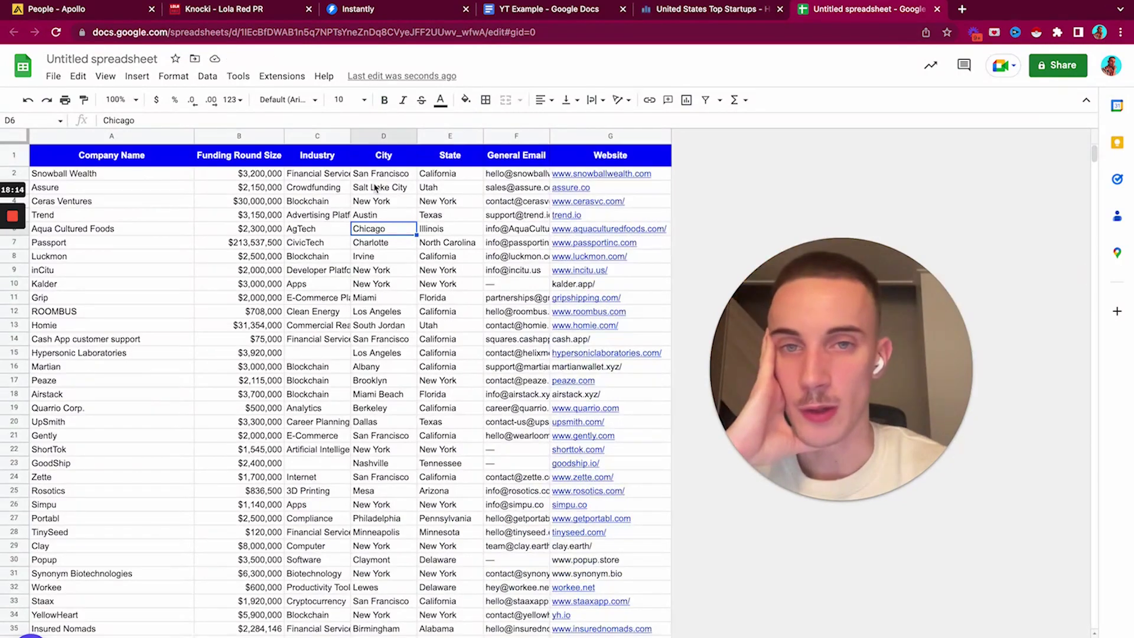
pyautogui.click(52, 77)
pyautogui.moveTo(136, 240)
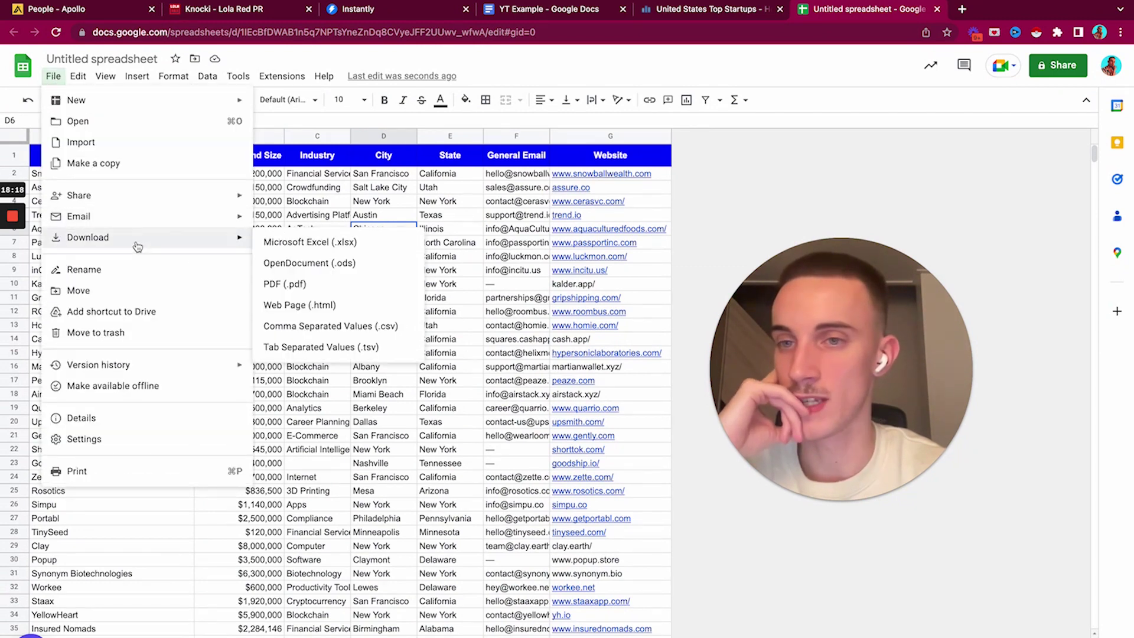
pyautogui.click(331, 326)
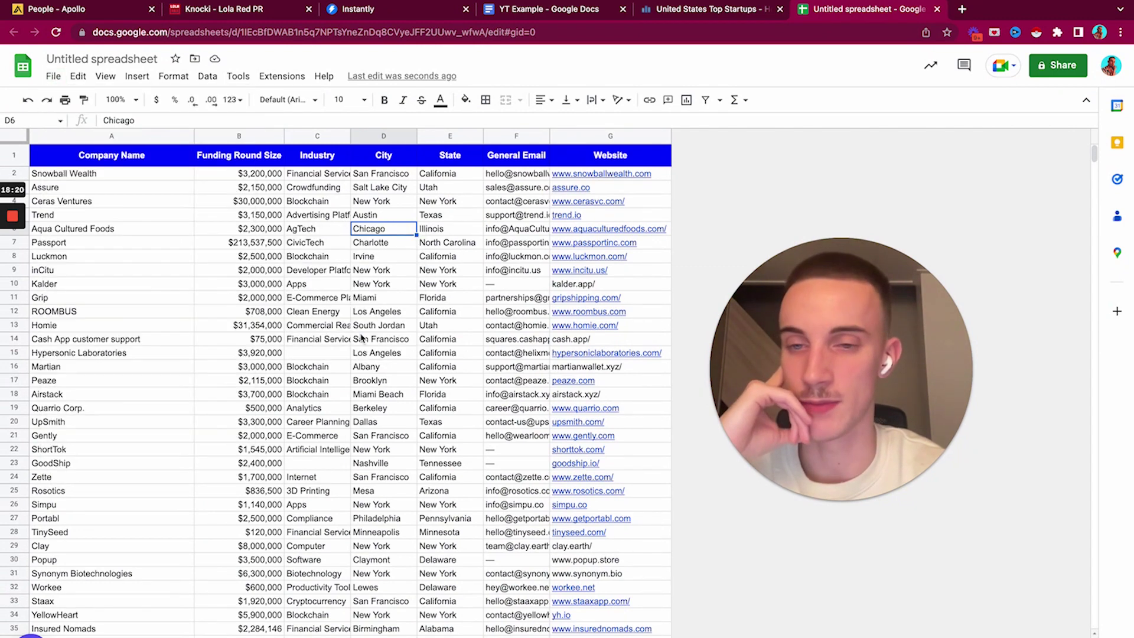
pyautogui.click(90, 11)
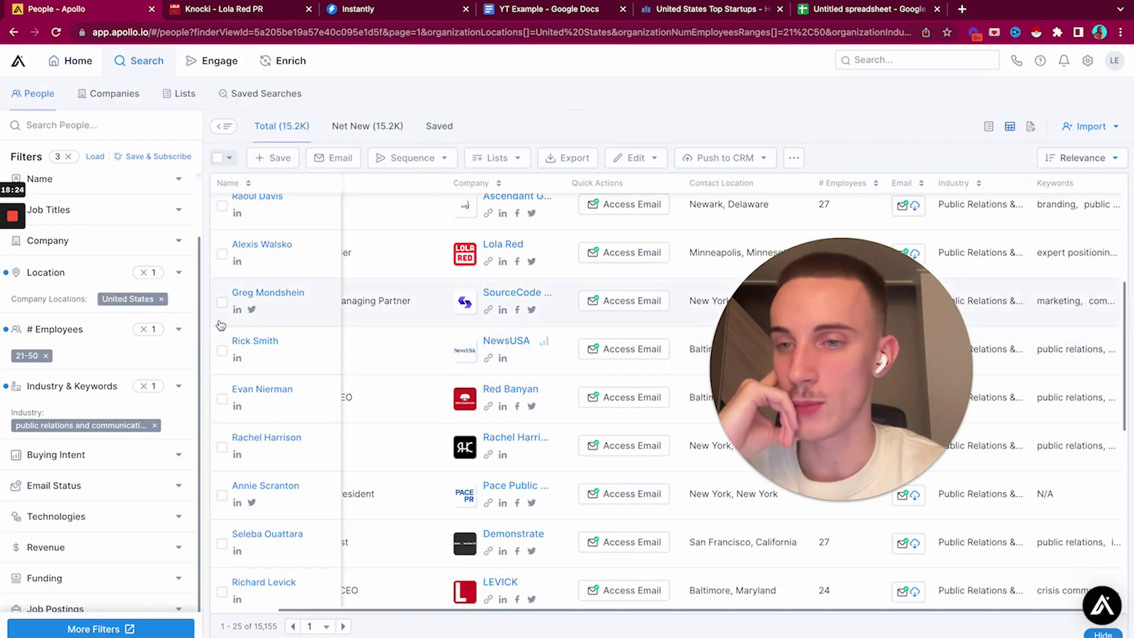
# Step: Remove the United States, employee count and industry filters and switch to company search
pyautogui.click(161, 299)
pyautogui.click(45, 341)
pyautogui.click(154, 411)
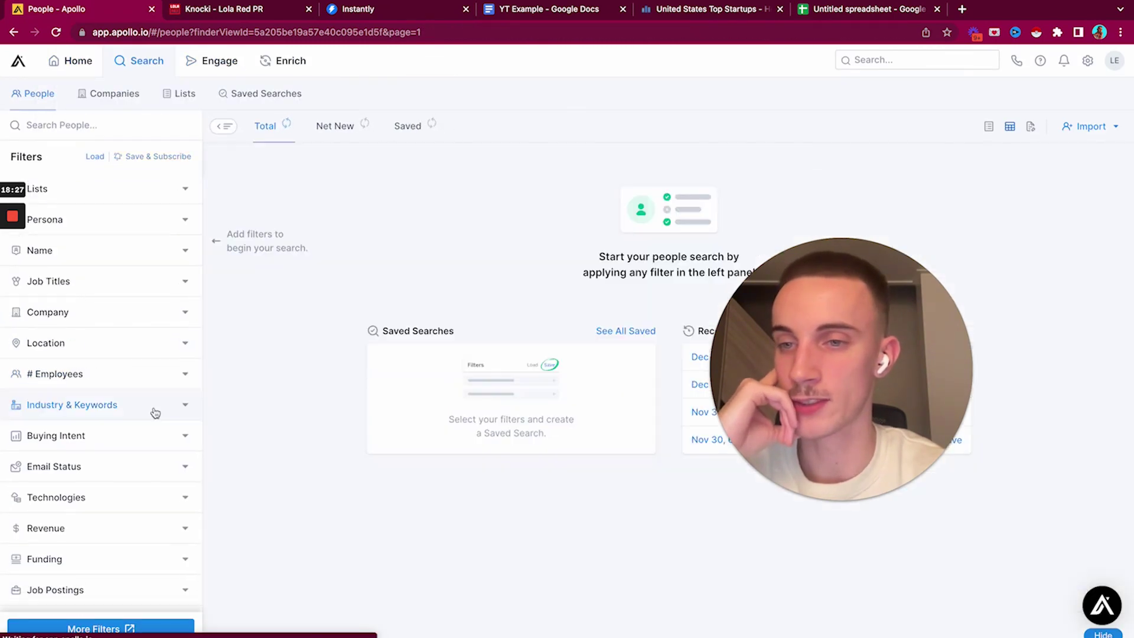
pyautogui.click(112, 95)
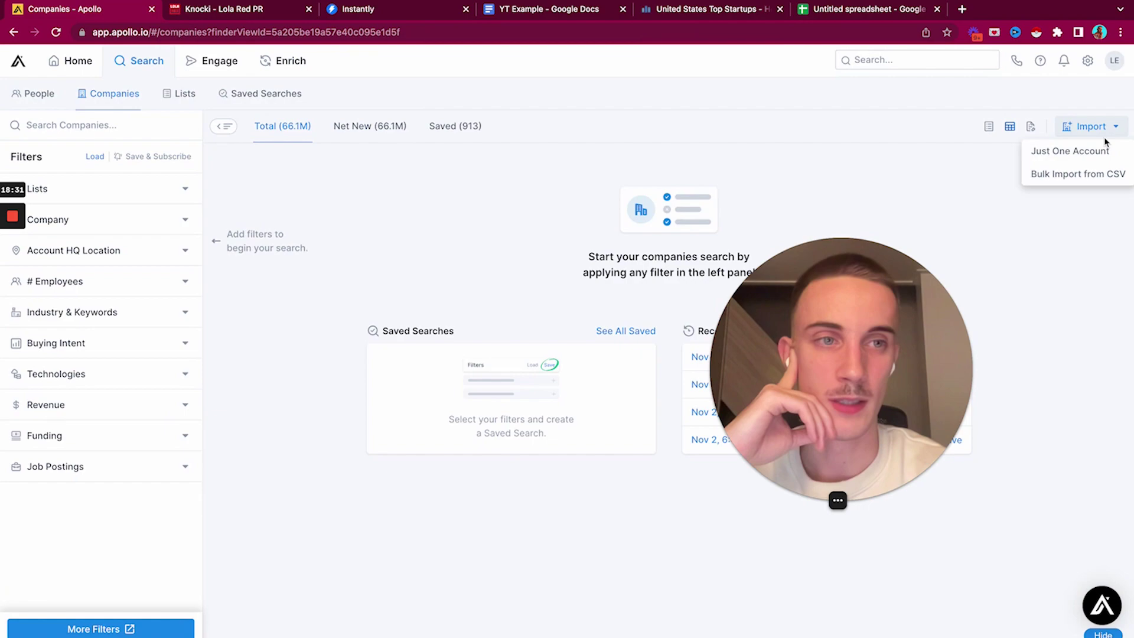
# Step: Bulk-import the Sheet1 CSV, mapping Company Name and leaving Funding Round Size and Industry unmapped
pyautogui.click(1083, 173)
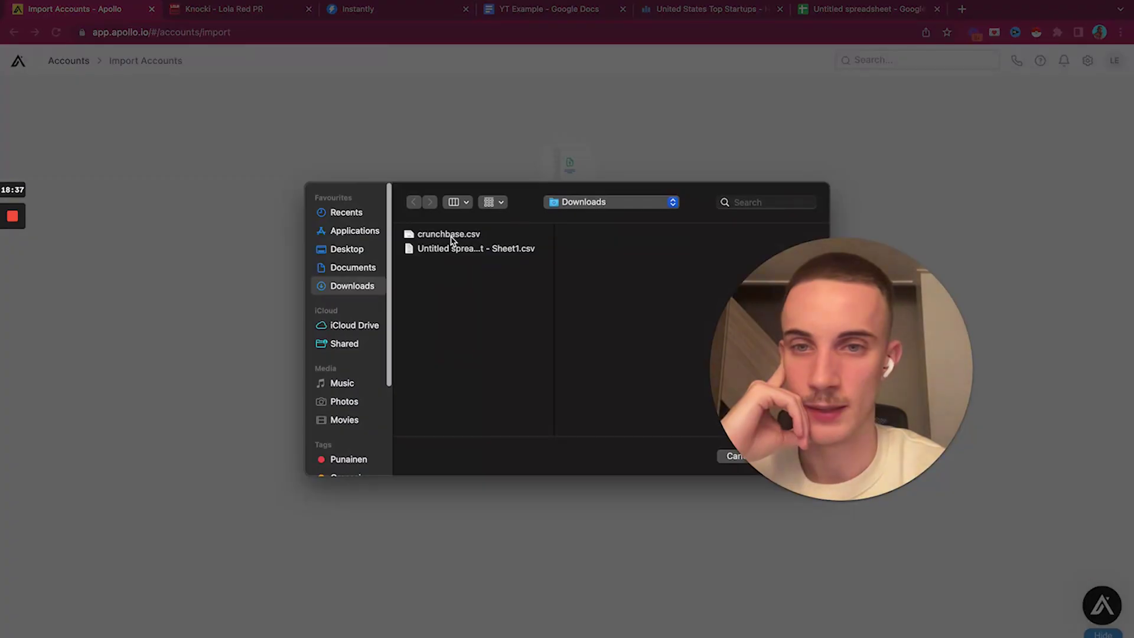
pyautogui.click(451, 248)
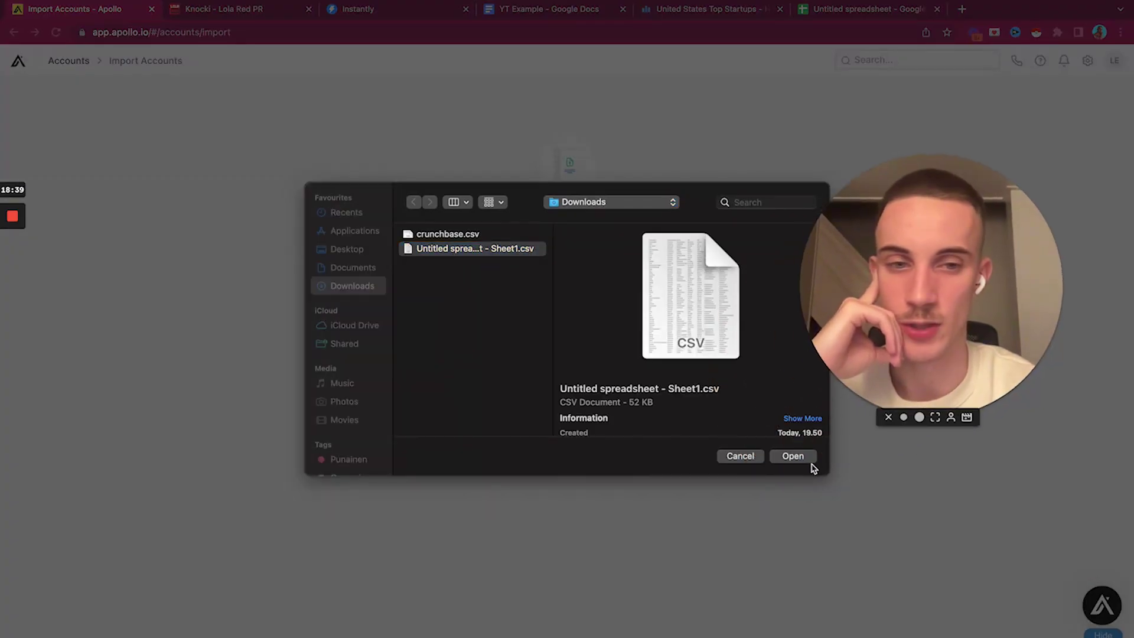
pyautogui.click(811, 464)
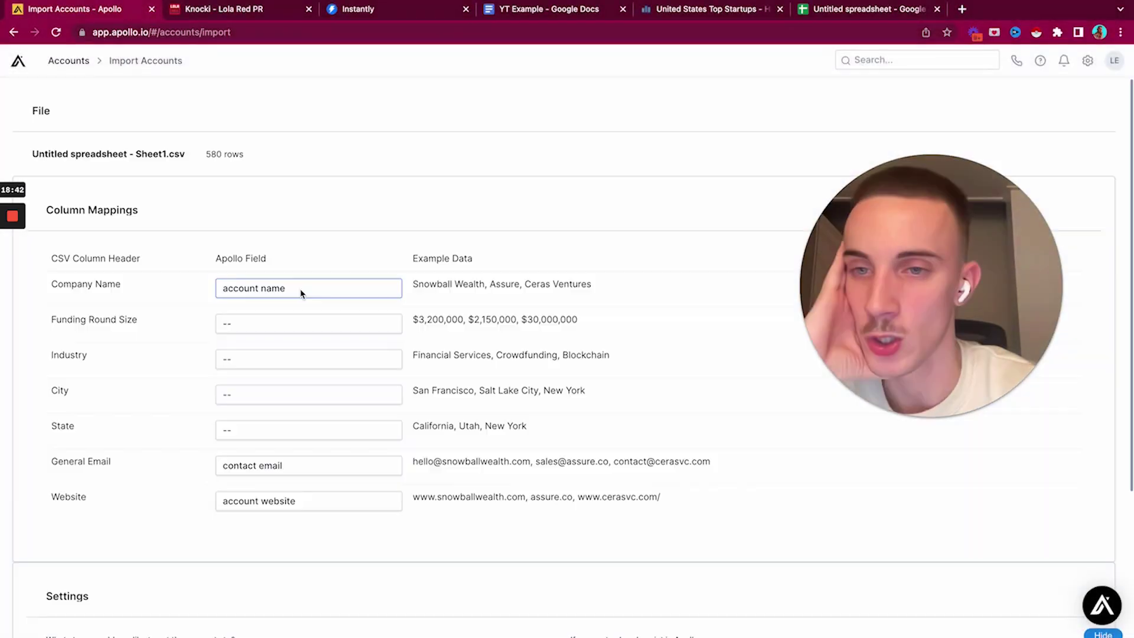
pyautogui.click(300, 290)
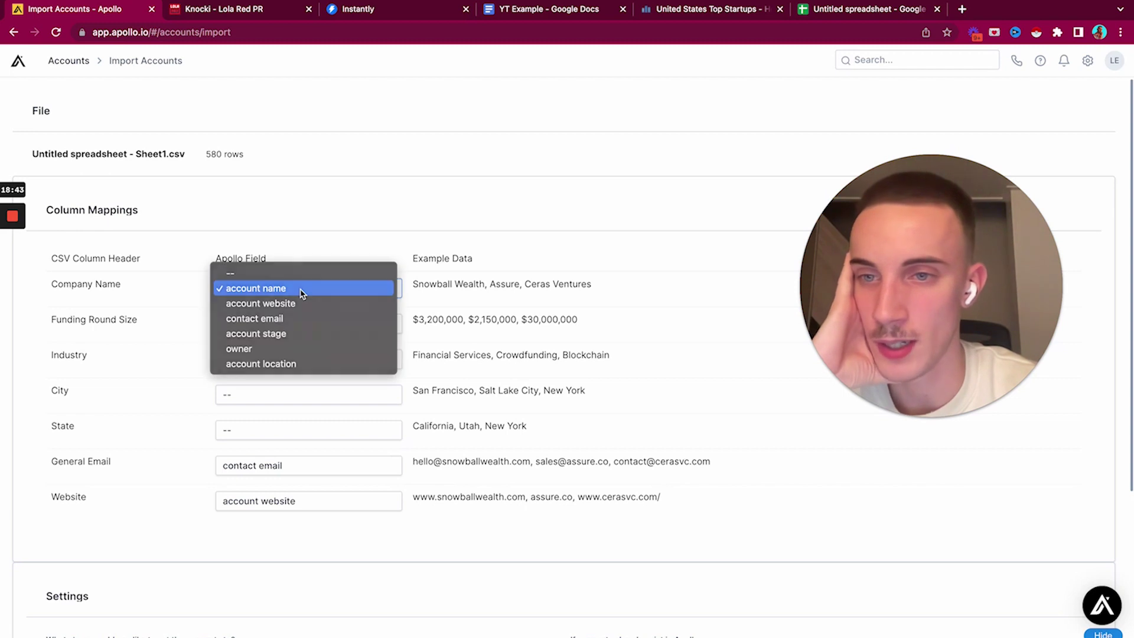
pyautogui.click(300, 291)
pyautogui.click(284, 322)
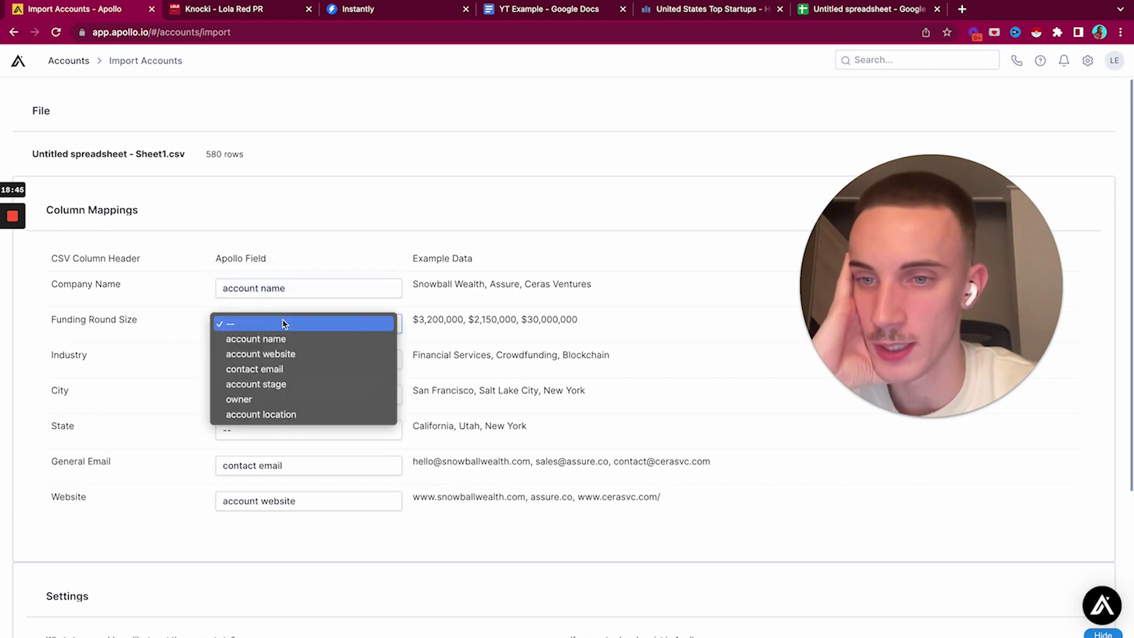
pyautogui.click(284, 323)
pyautogui.click(270, 364)
pyautogui.press('Escape')
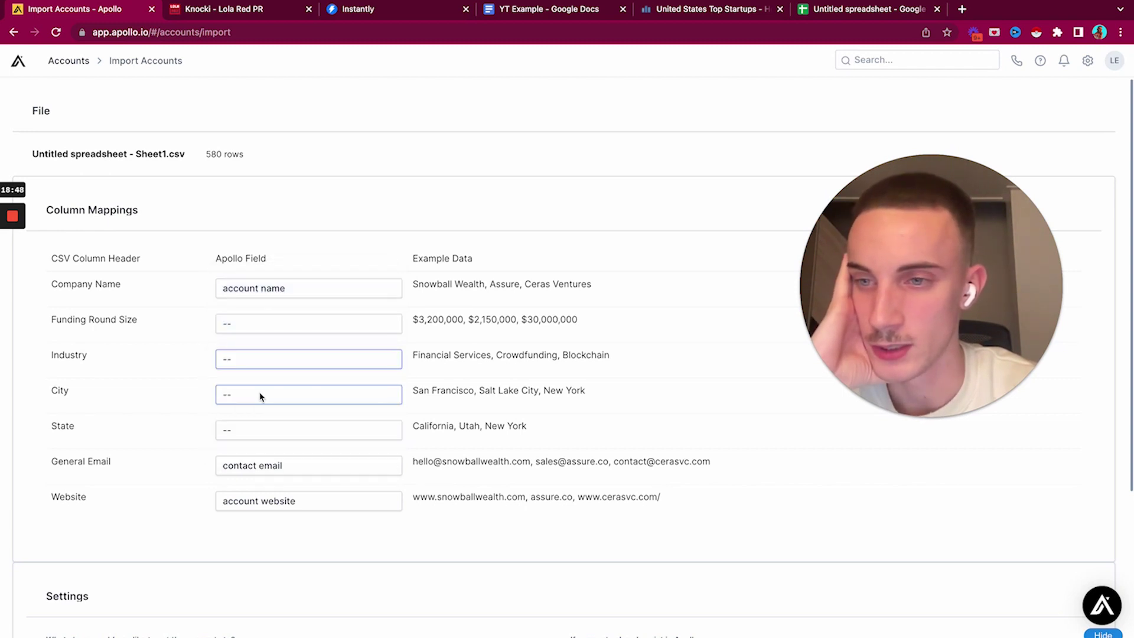
# Step: Map City, skip State, map email and website fields, and import the accounts
pyautogui.click(260, 396)
pyautogui.click(249, 488)
pyautogui.press('Tab')
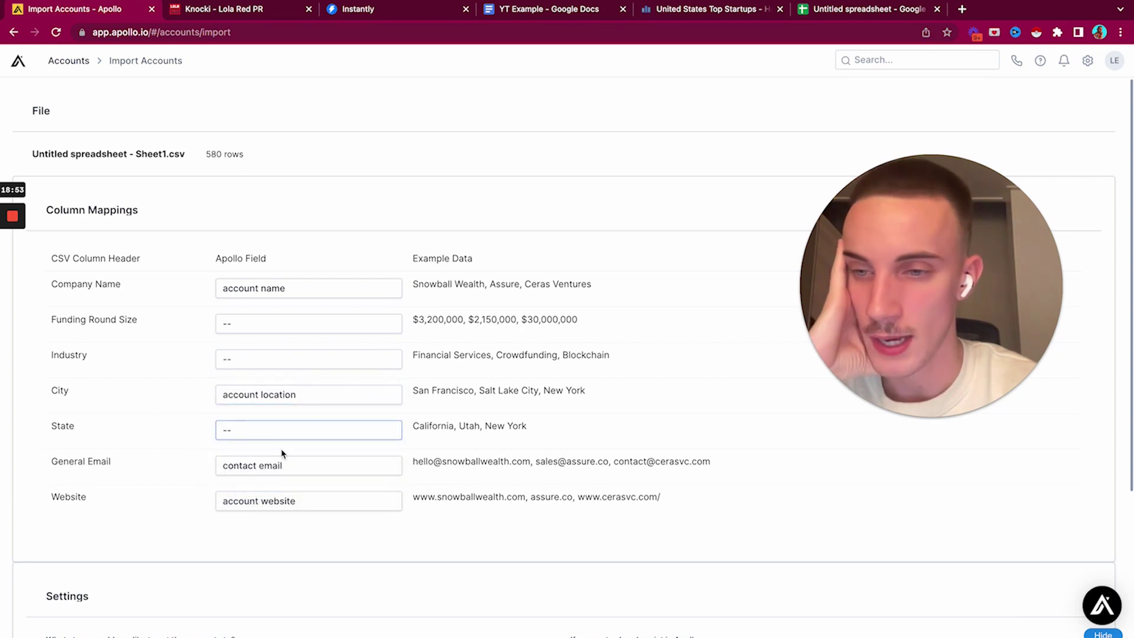
pyautogui.press('Tab')
pyautogui.press('Tab')
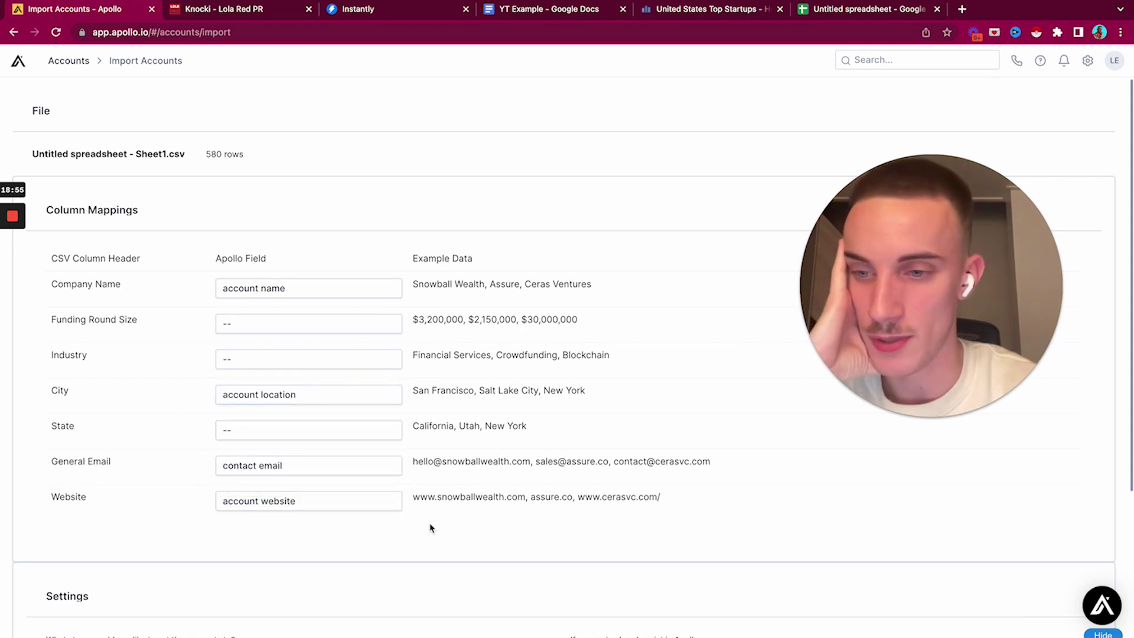
pyautogui.scroll(-4, 430, 526)
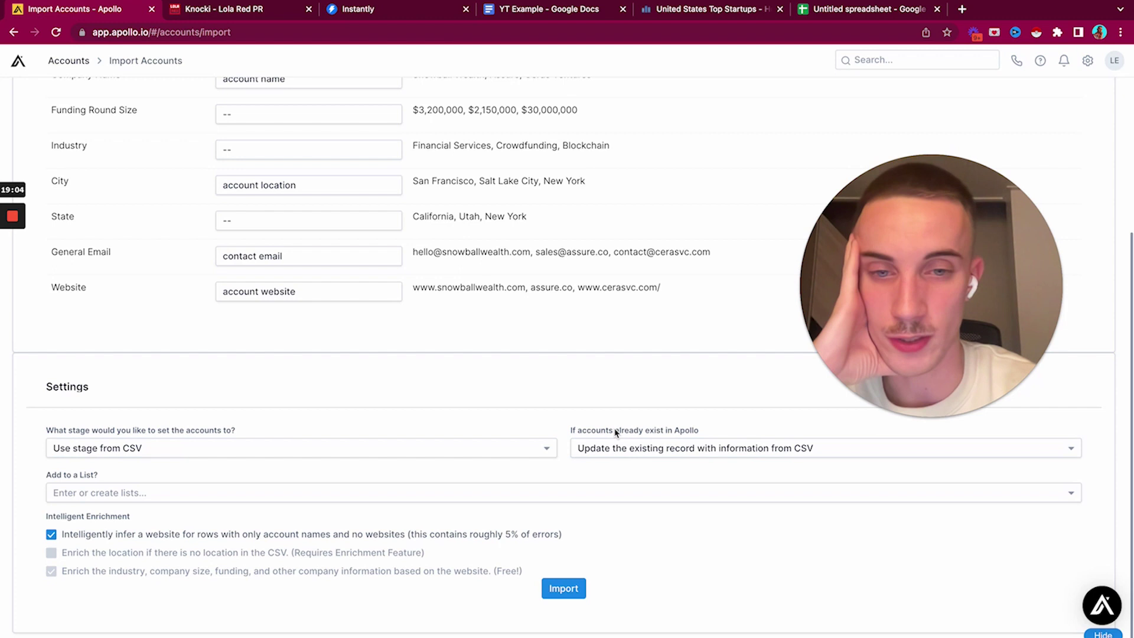
pyautogui.moveTo(570, 435); pyautogui.dragTo(737, 437)
pyautogui.click(725, 431)
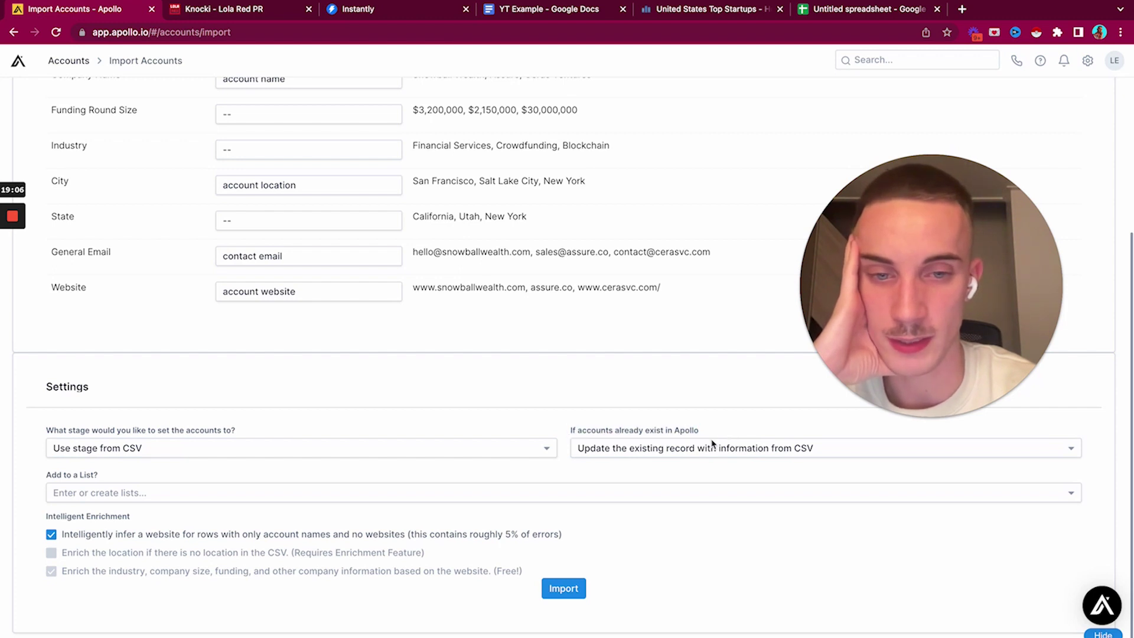
pyautogui.click(96, 491)
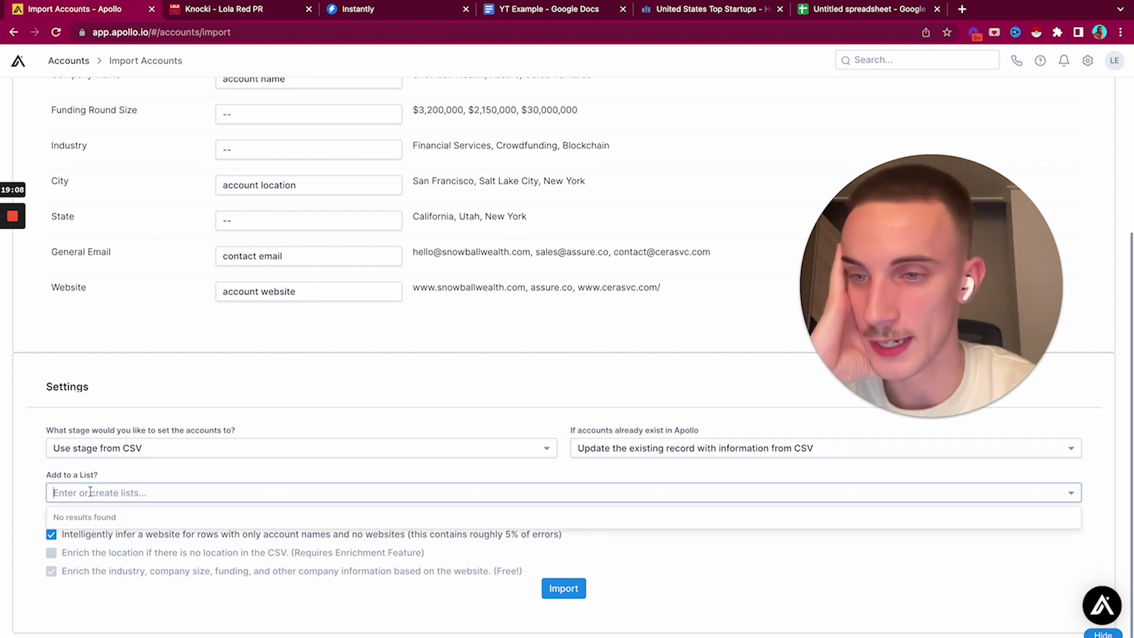
pyautogui.click(134, 471)
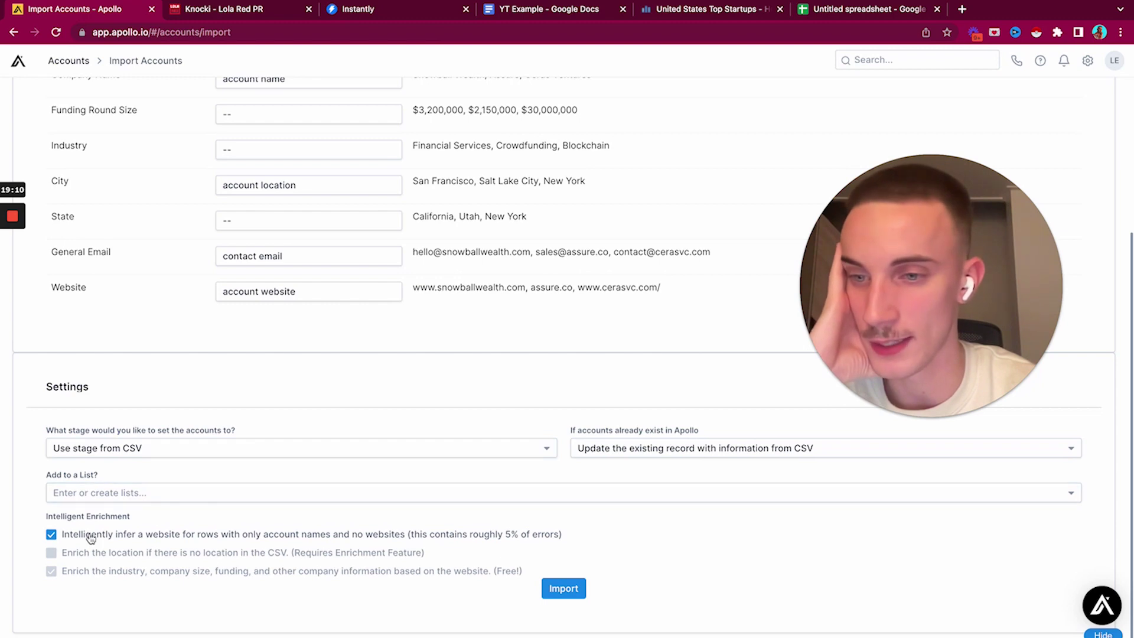
pyautogui.click(561, 587)
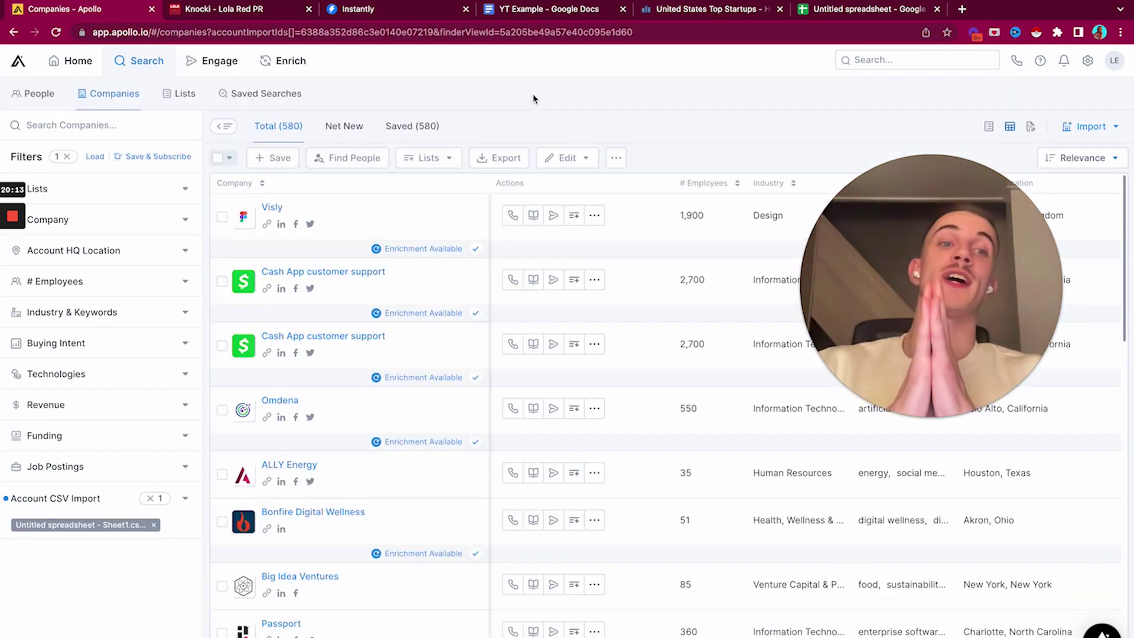
# Step: Select all 25 companies on this page and find people working at them
pyautogui.scroll(-15, 310, 294)
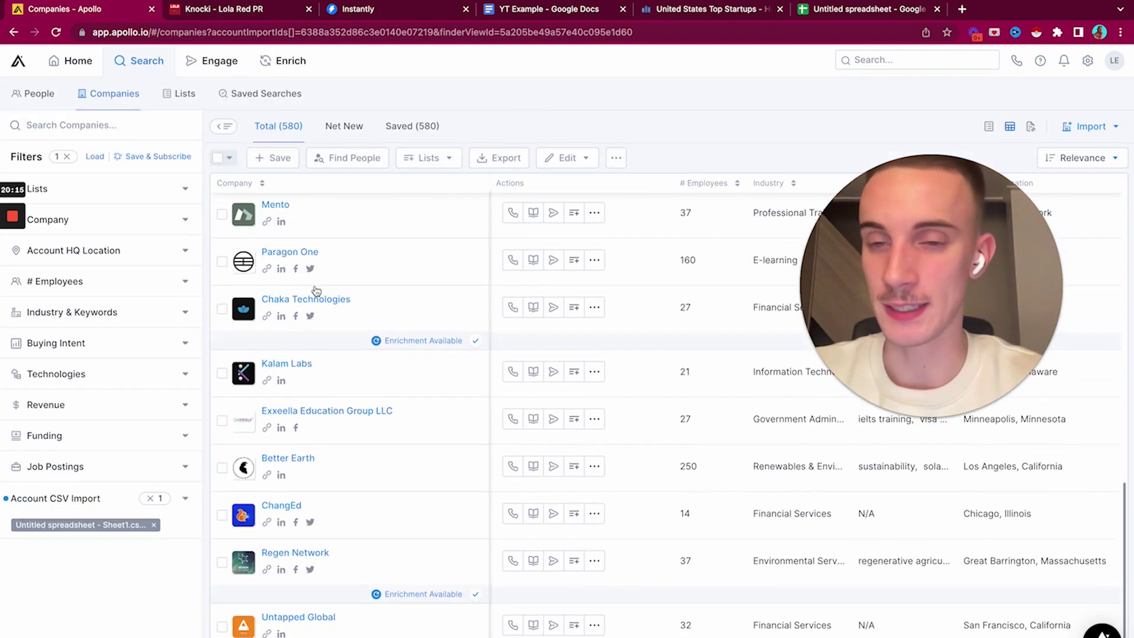
pyautogui.scroll(15, 316, 291)
pyautogui.click(229, 157)
pyautogui.click(242, 180)
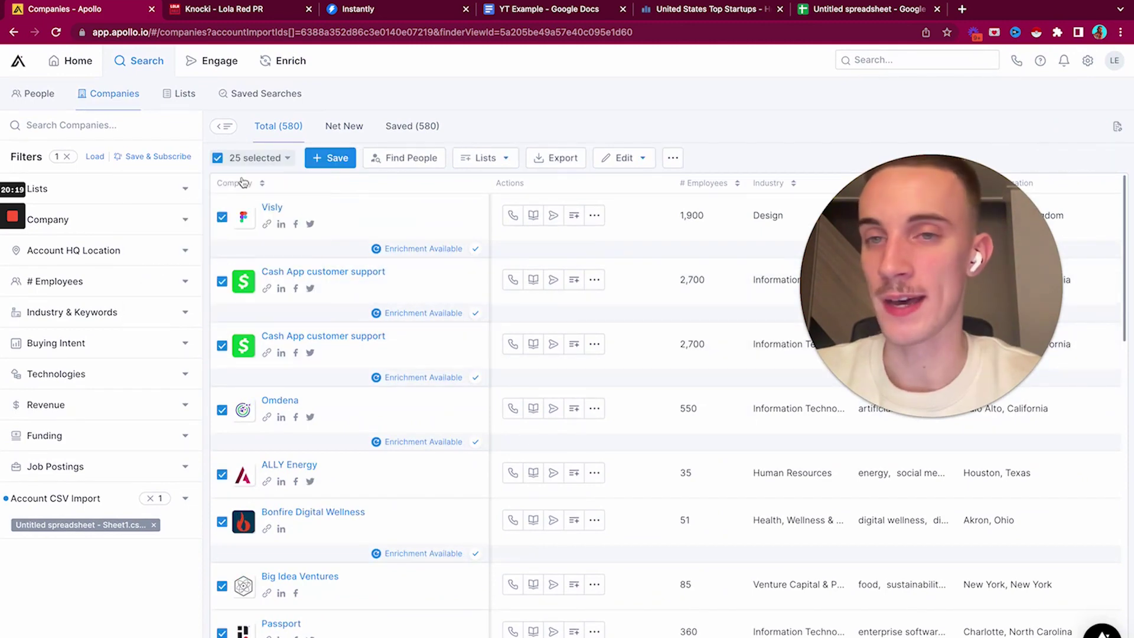
pyautogui.click(394, 164)
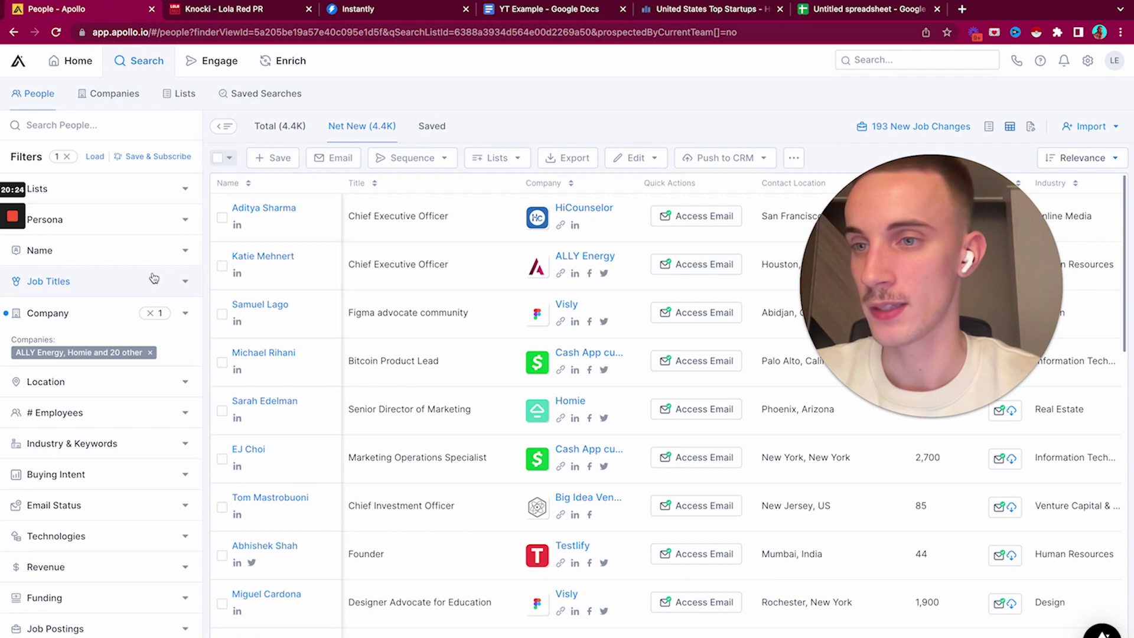
# Step: Filter job titles to CEO, Founder, Co-founder and Co-owner, giving 41 contacts
pyautogui.click(143, 285)
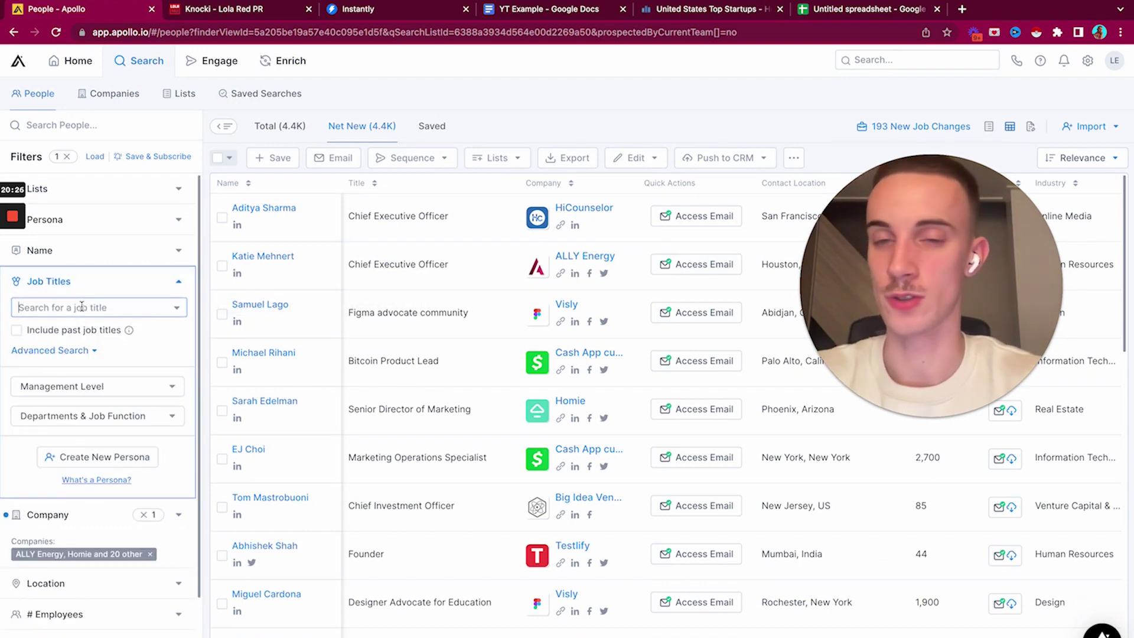
pyautogui.write('CEO')
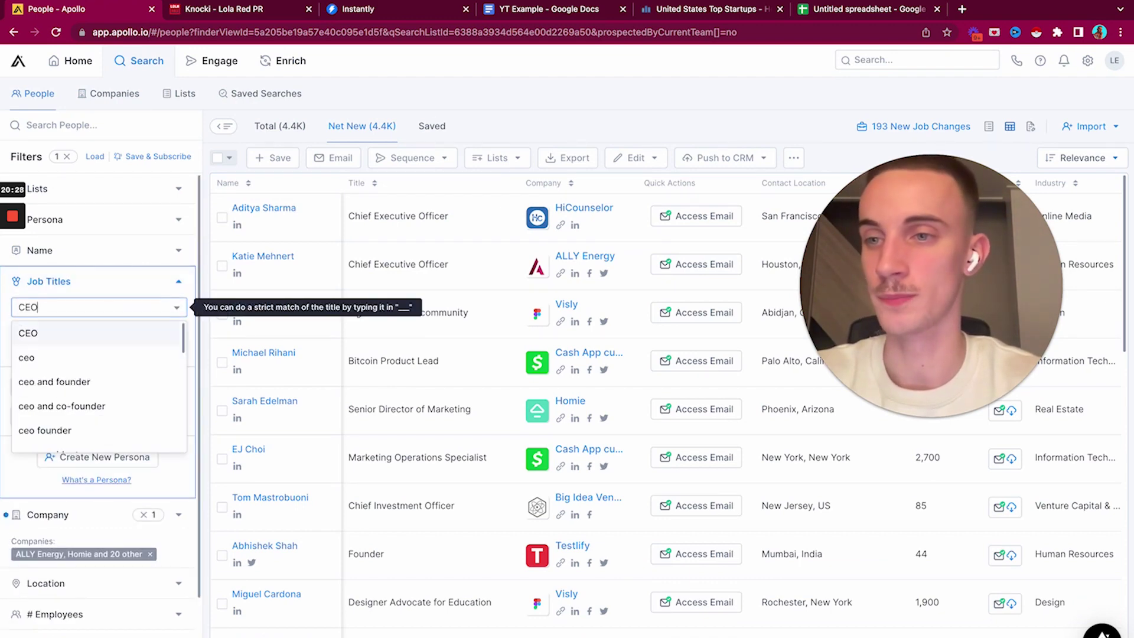
pyautogui.press('Return')
pyautogui.write('Founder')
pyautogui.press('Return')
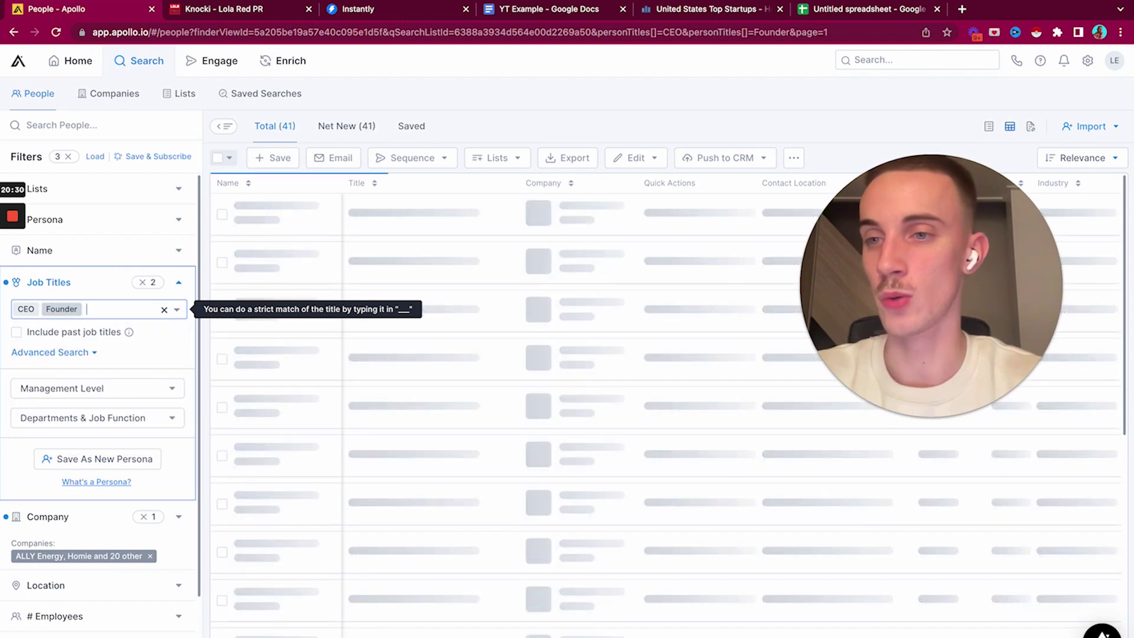
pyautogui.write('Co-founder')
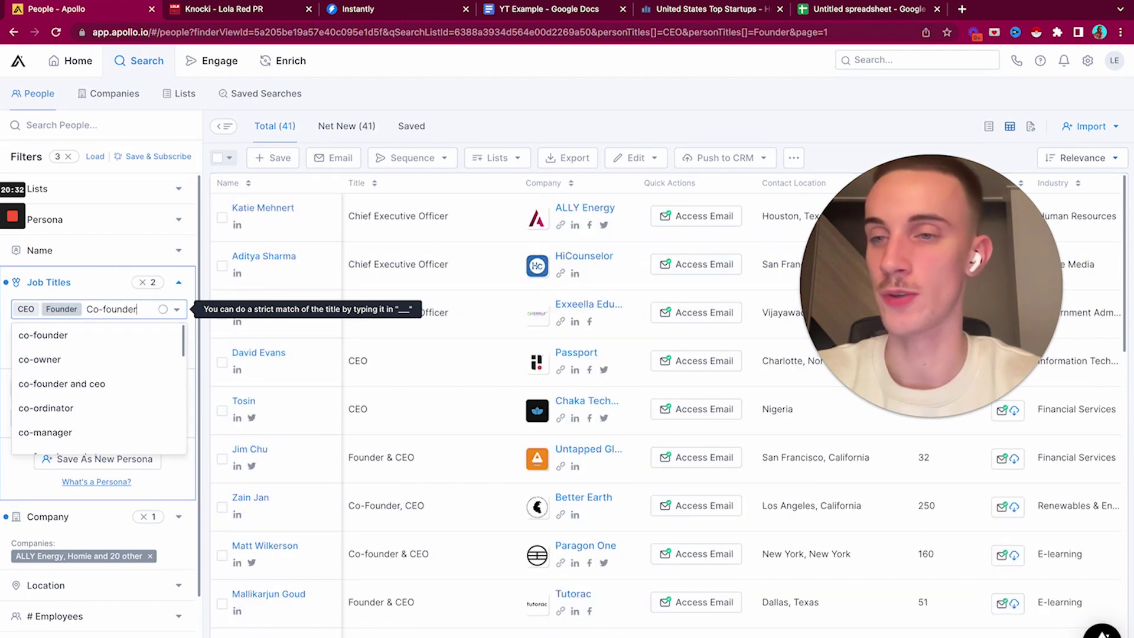
pyautogui.press('Return')
pyautogui.write('Co')
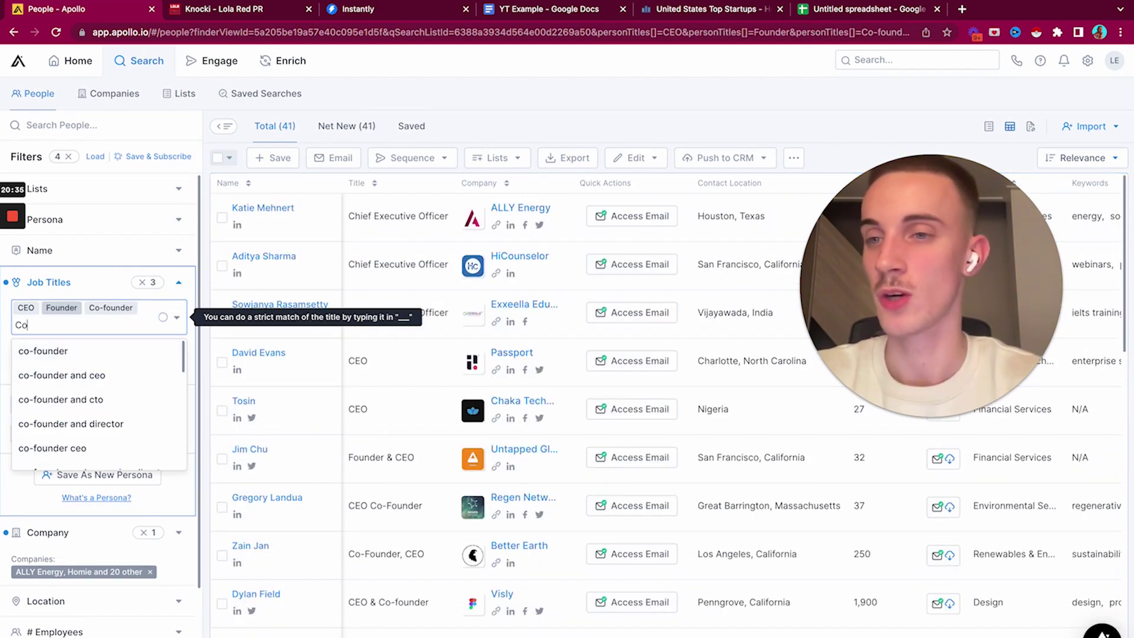
pyautogui.write('-owner')
pyautogui.press('Return')
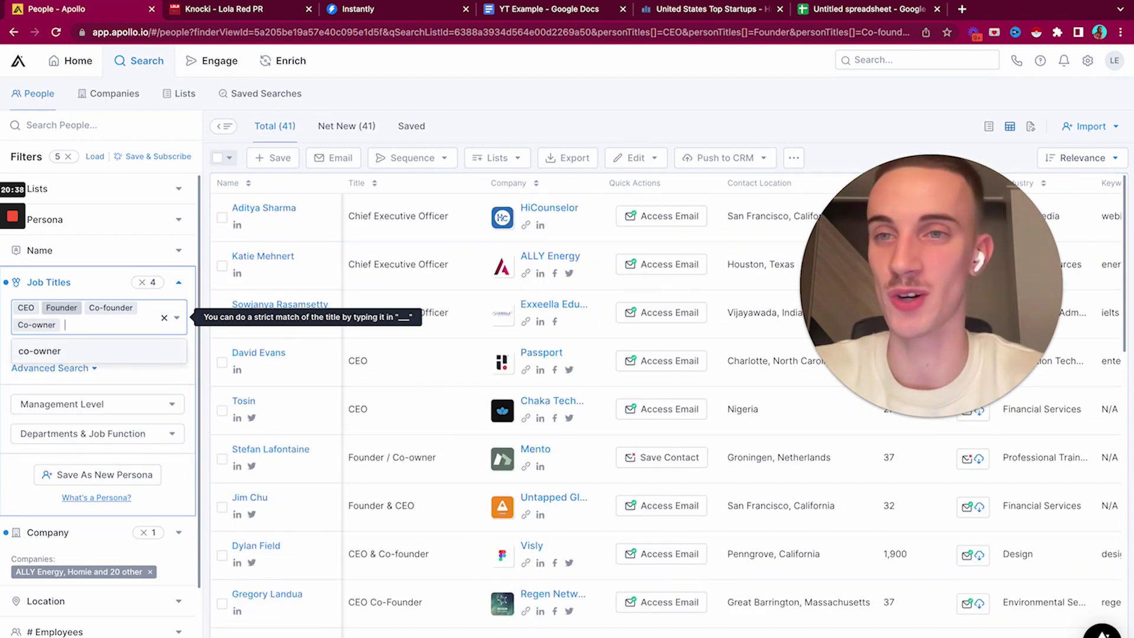
pyautogui.click(289, 133)
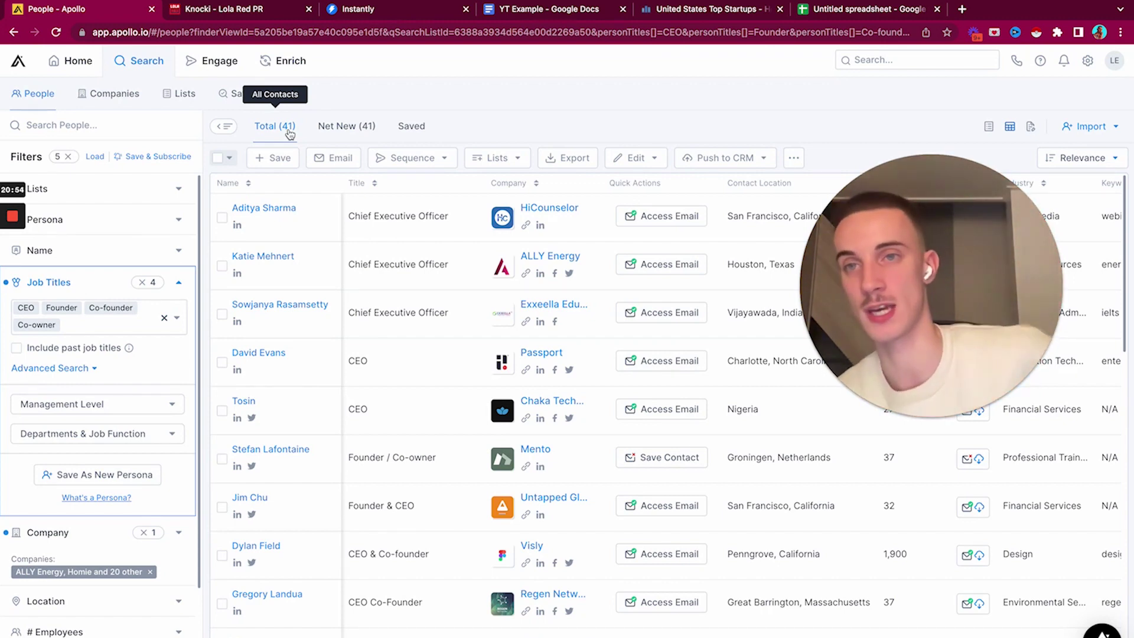
# Step: Return to the company spreadsheet and select Passport's website in cell G7
pyautogui.click(858, 10)
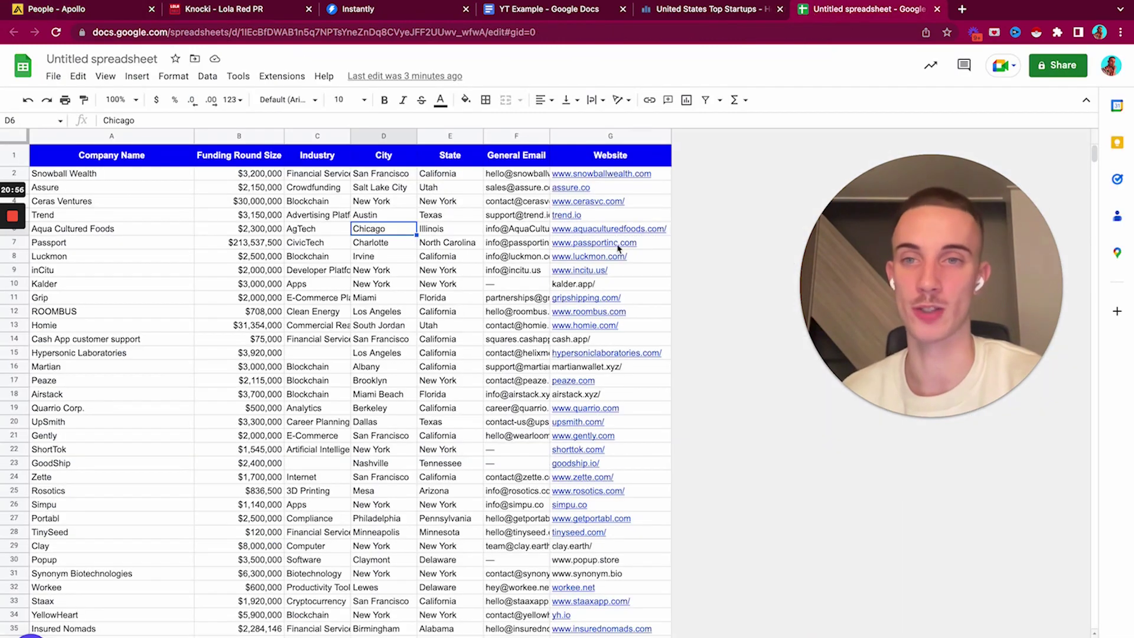
pyautogui.click(56, 8)
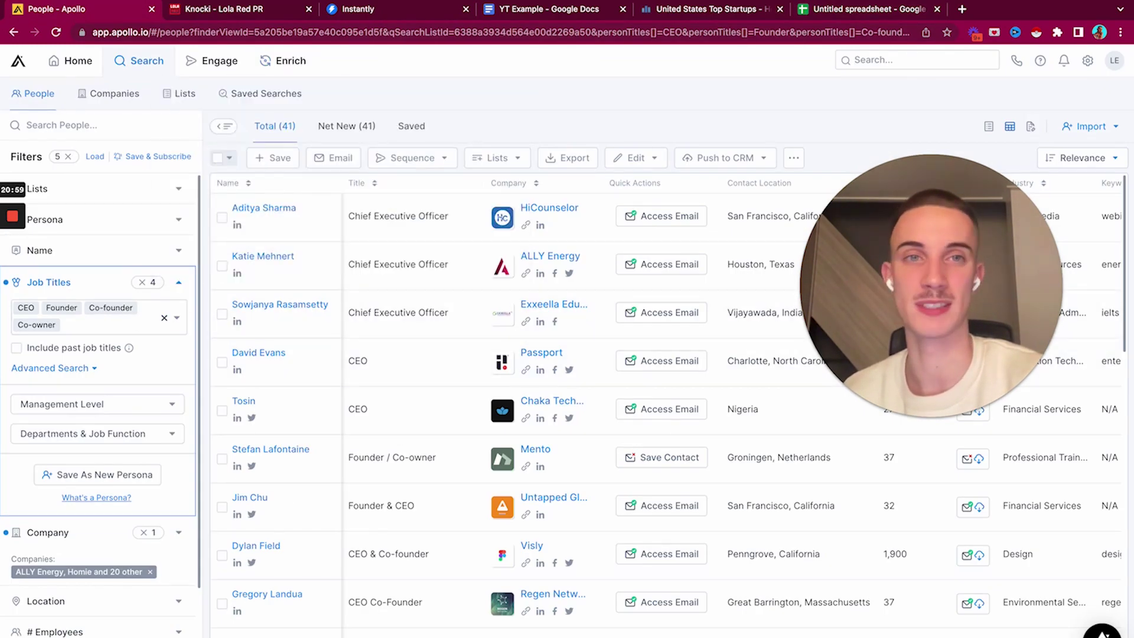
pyautogui.click(865, 10)
pyautogui.click(649, 243)
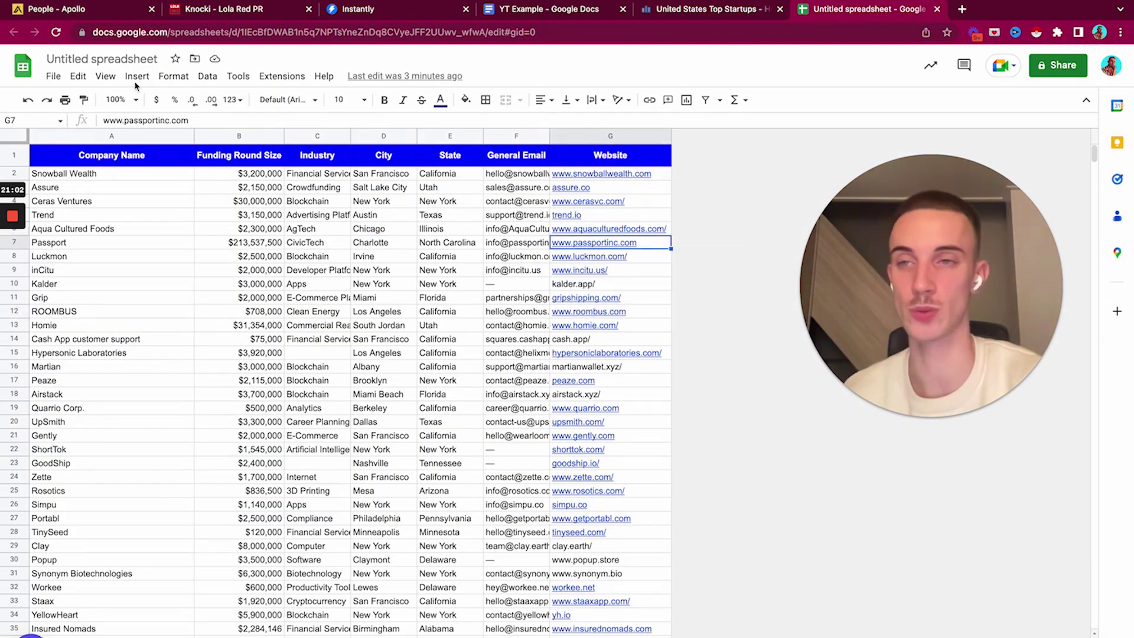
# Step: Search Fiverr for 'lead scraper' in a new tab and browse the 71 scraping gigs
pyautogui.click(962, 9)
pyautogui.write('fiver')
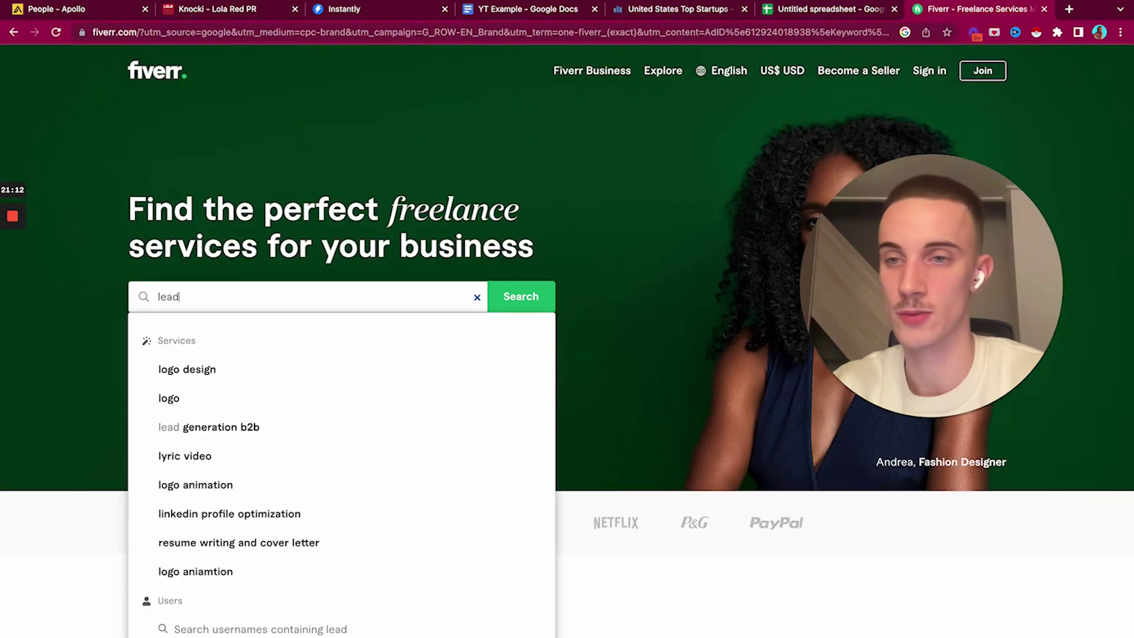
pyautogui.write('scraper')
pyautogui.press('Return')
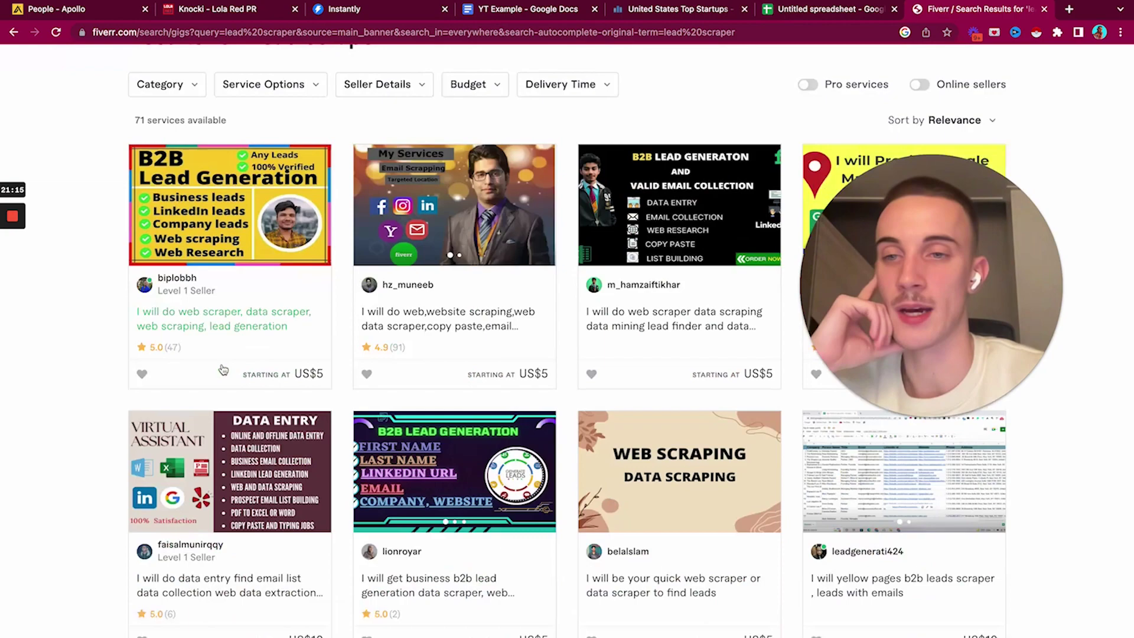
pyautogui.scroll(-1, 651, 213)
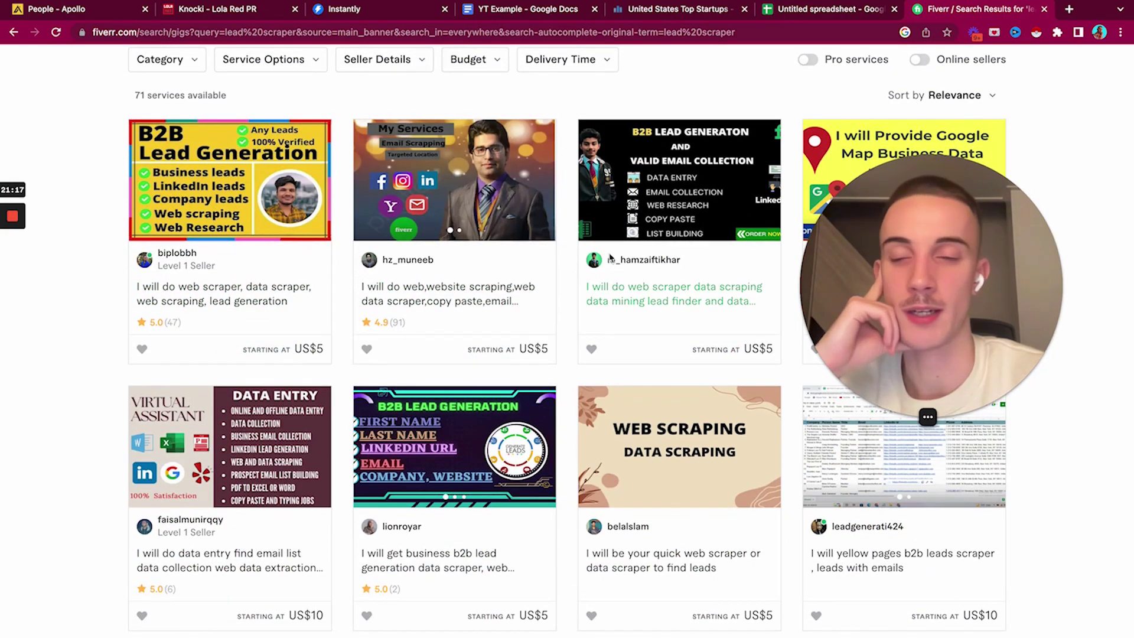
pyautogui.scroll(-3, 651, 214)
pyautogui.scroll(6, 614, 248)
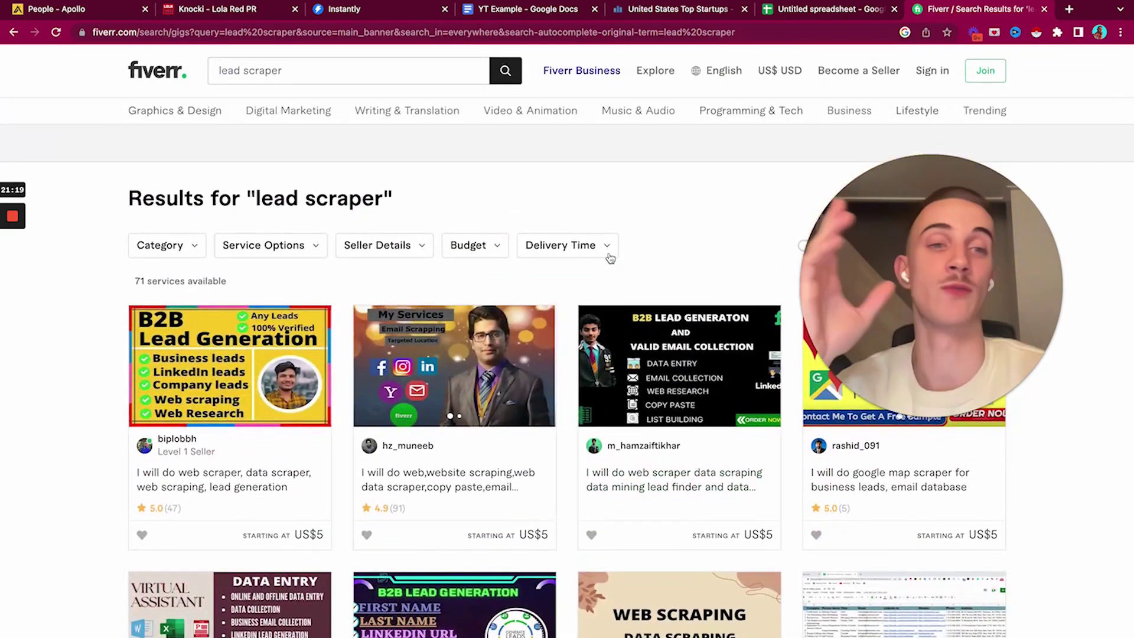
pyautogui.moveTo(819, 250)
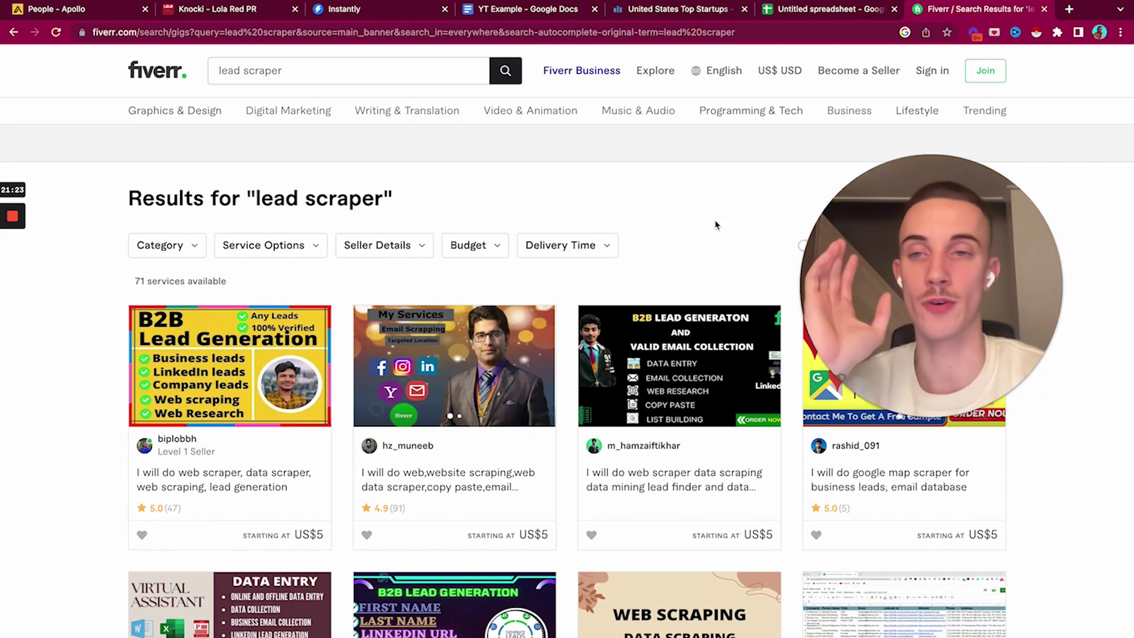
pyautogui.scroll(-4, 650, 212)
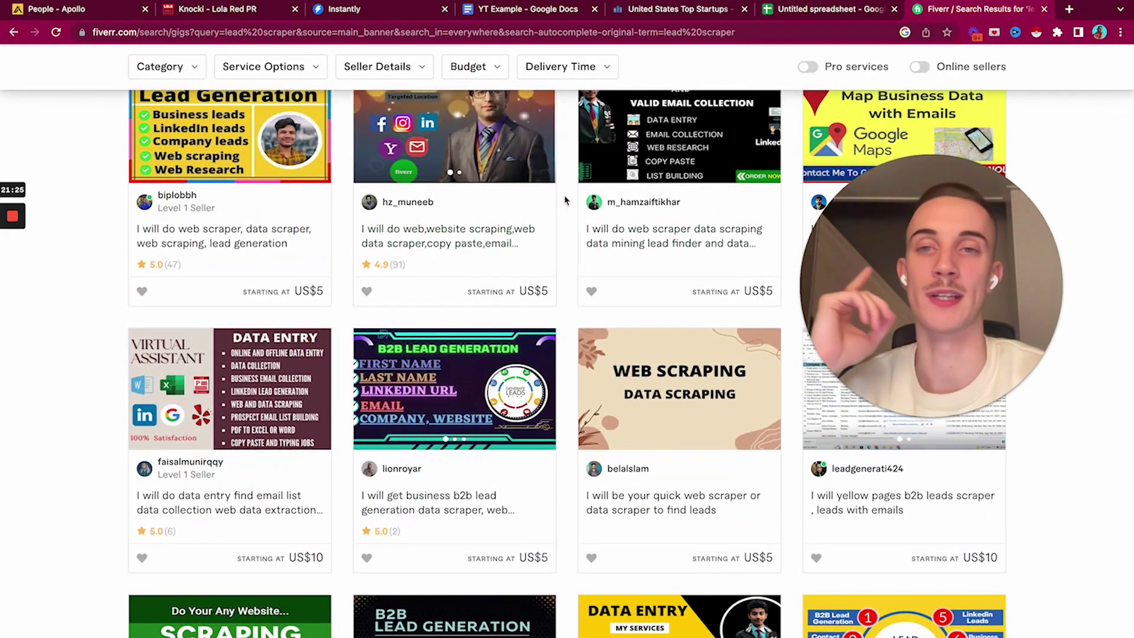
pyautogui.scroll(4, 564, 201)
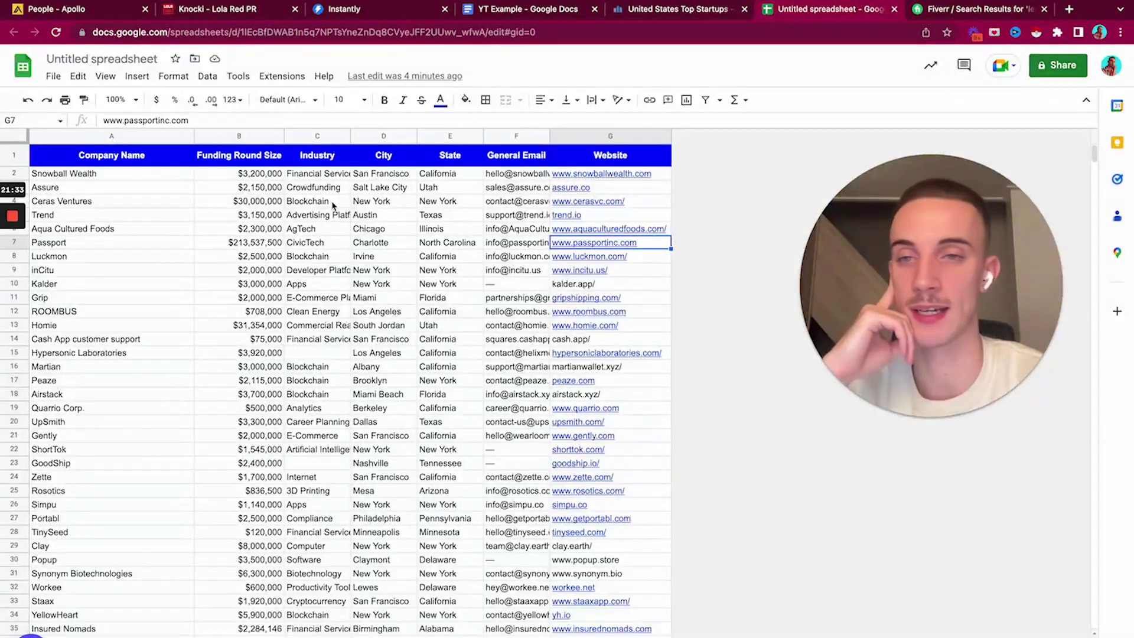
# Step: Look over the lead rows (Snowball Wealth, Ceras Ventures, Aqua Cultured Foods funding) and return to Instantly
pyautogui.click(300, 188)
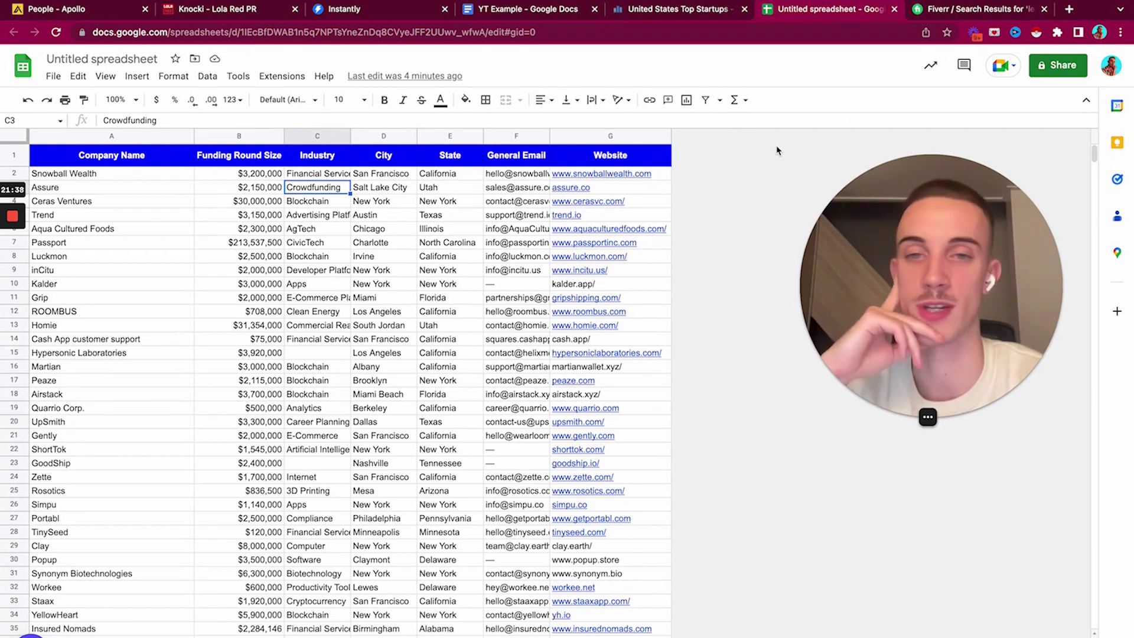
pyautogui.click(159, 187)
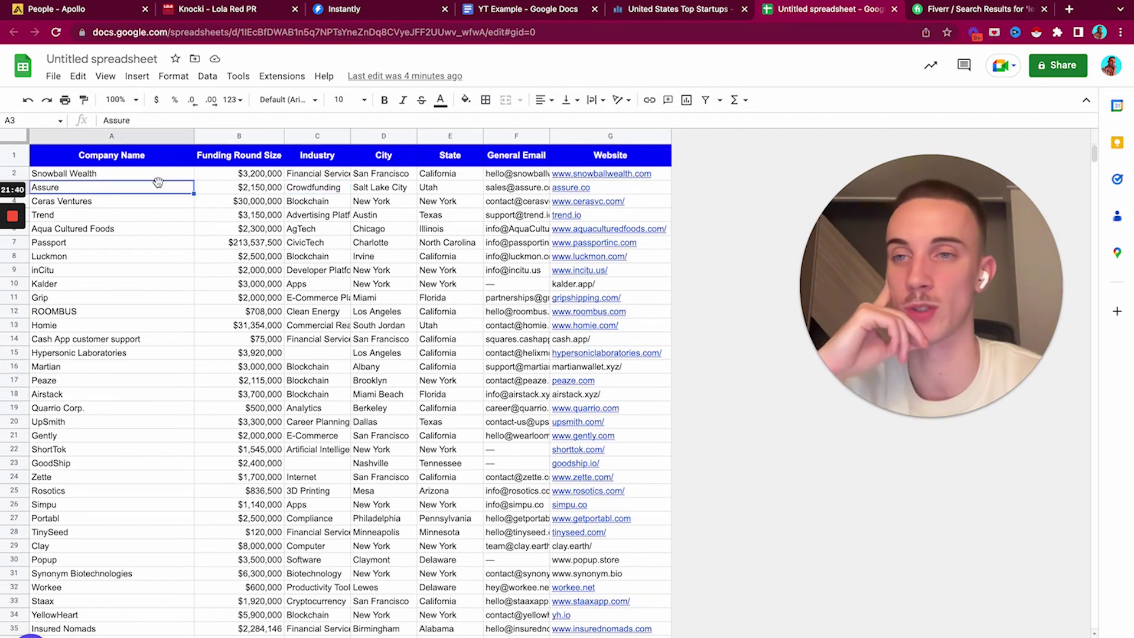
pyautogui.press('Up')
pyautogui.press('Right')
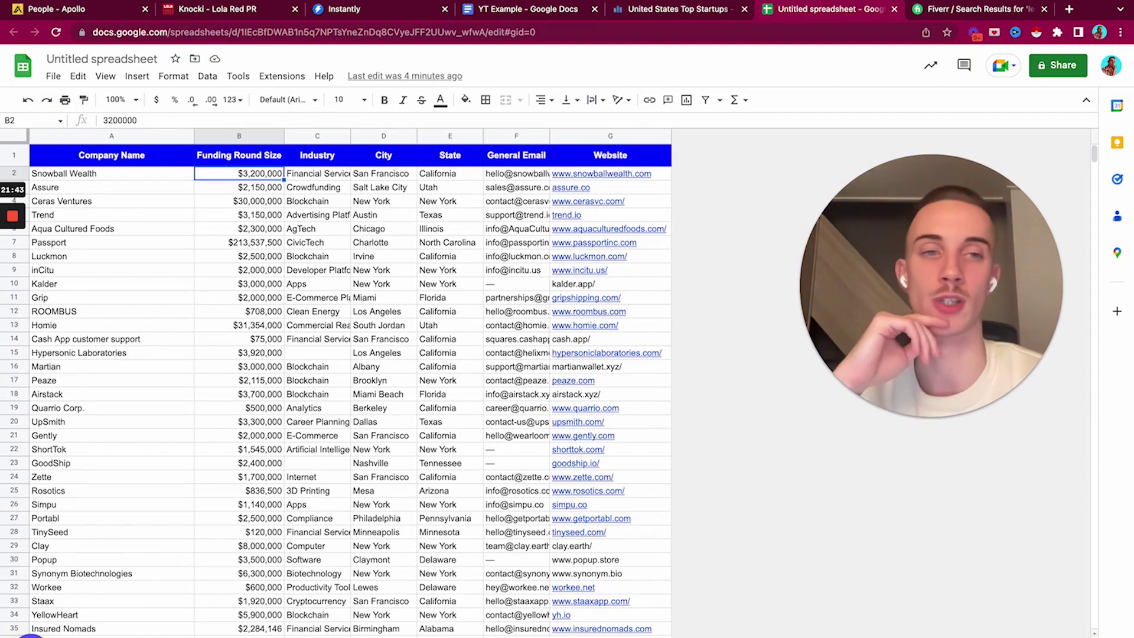
pyautogui.press('Left')
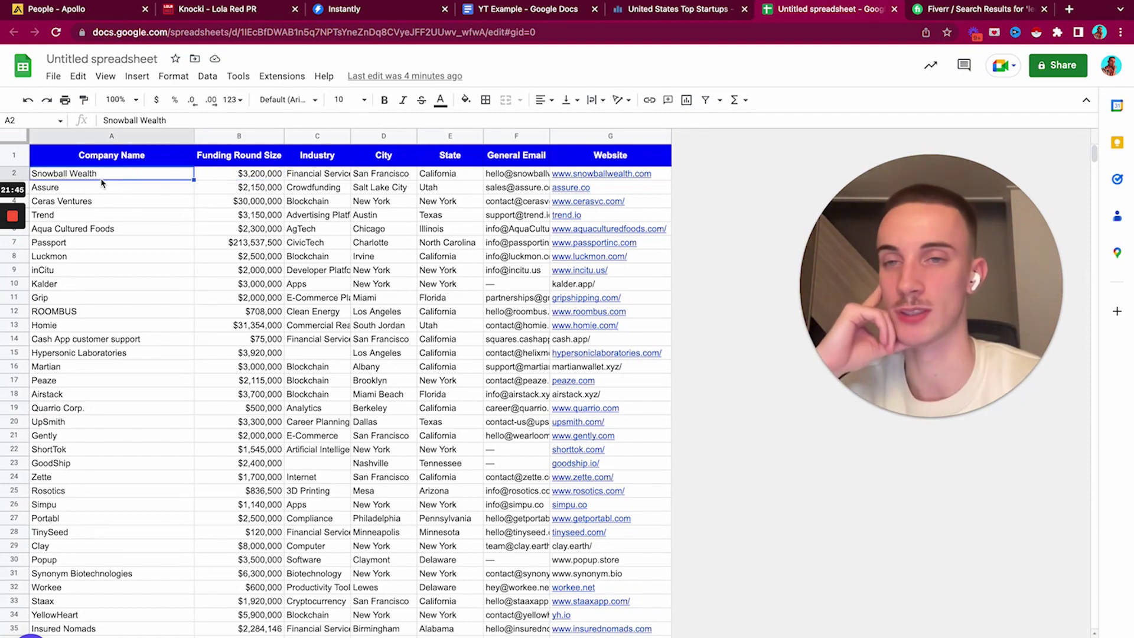
pyautogui.scroll(-10, 102, 183)
pyautogui.scroll(10, 101, 183)
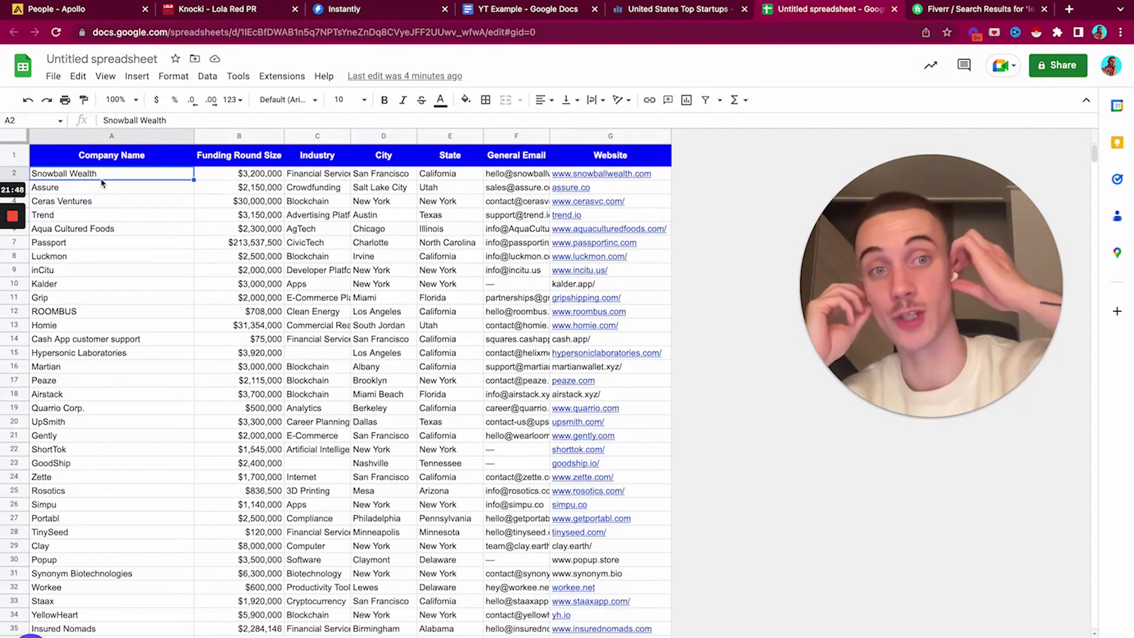
pyautogui.click(97, 202)
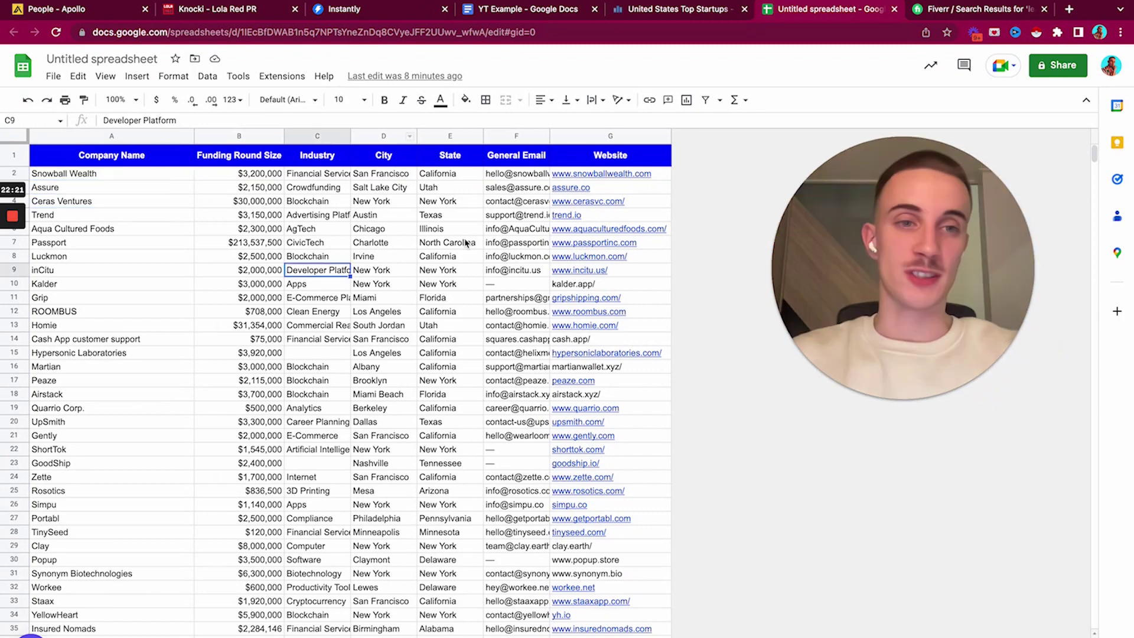
pyautogui.click(272, 231)
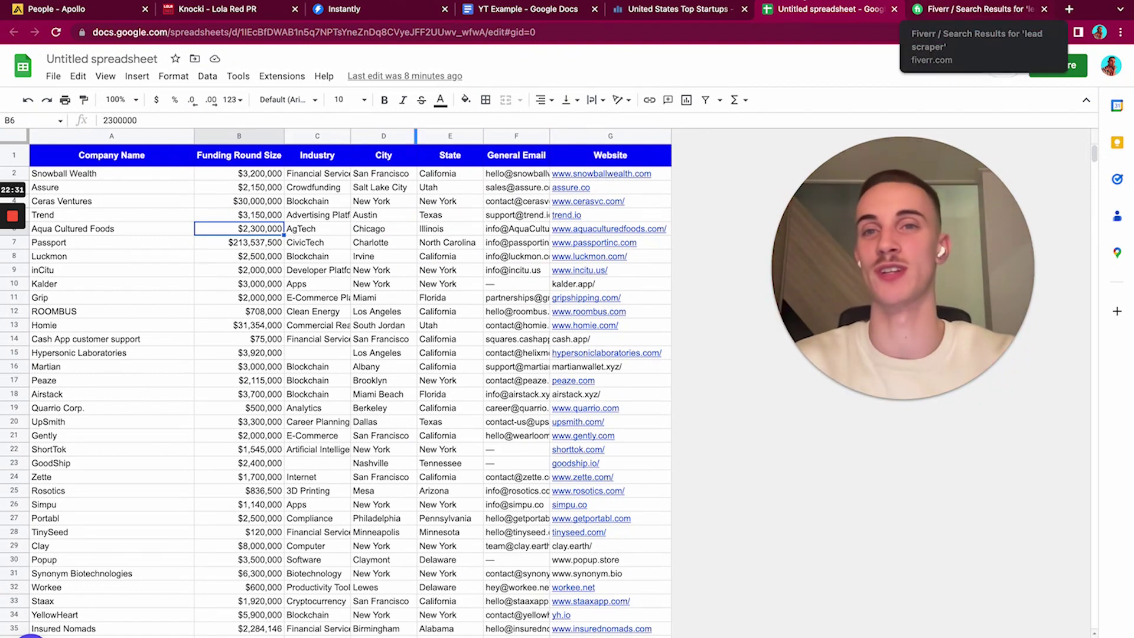
pyautogui.click(371, 11)
# Step: Upload 'Untitled spreadsheet - Sheet1.csv' as the campaign's lead list via CSV import
pyautogui.click(558, 517)
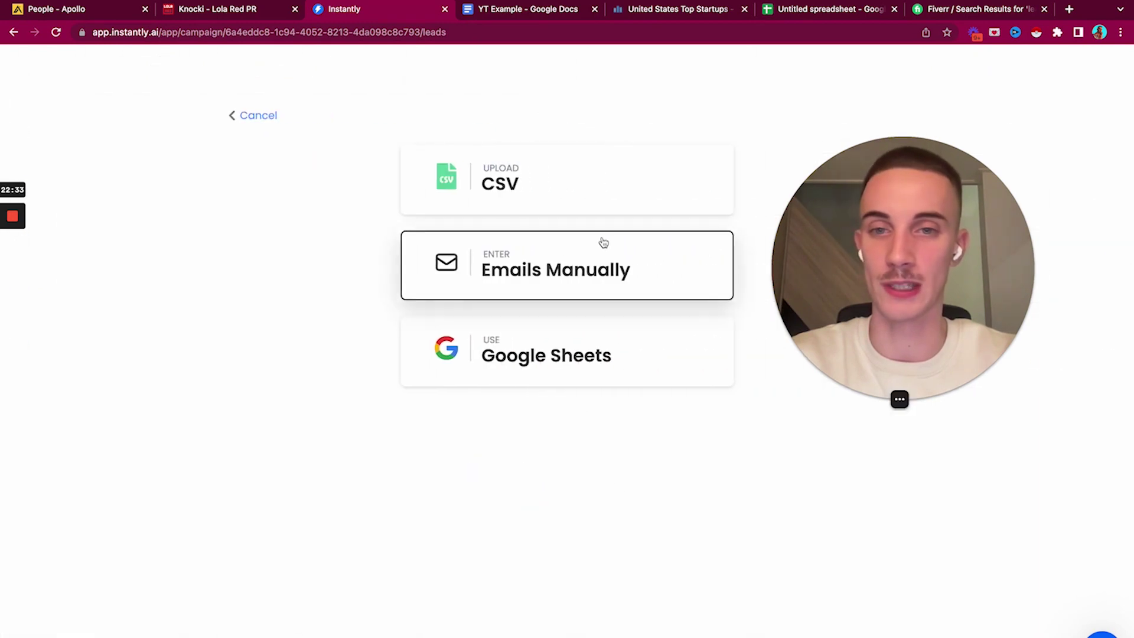
pyautogui.click(541, 192)
pyautogui.click(506, 273)
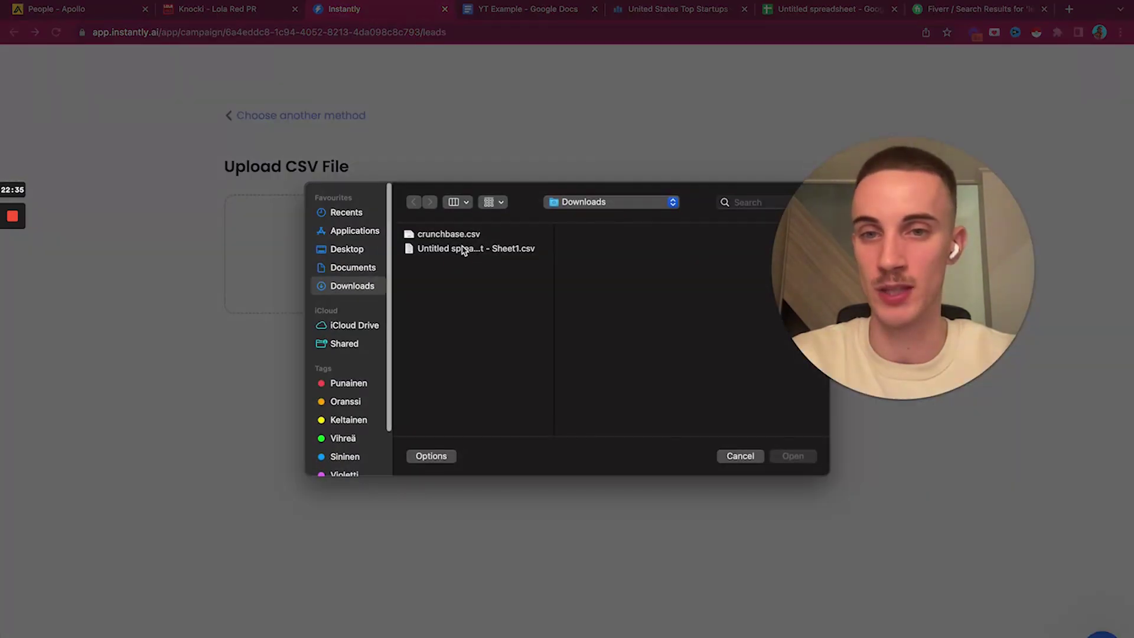
pyautogui.click(461, 246)
pyautogui.click(798, 456)
# Step: Set Funding Round Size as Personalization and Industry and City as custom variables
pyautogui.scroll(-10, 549, 411)
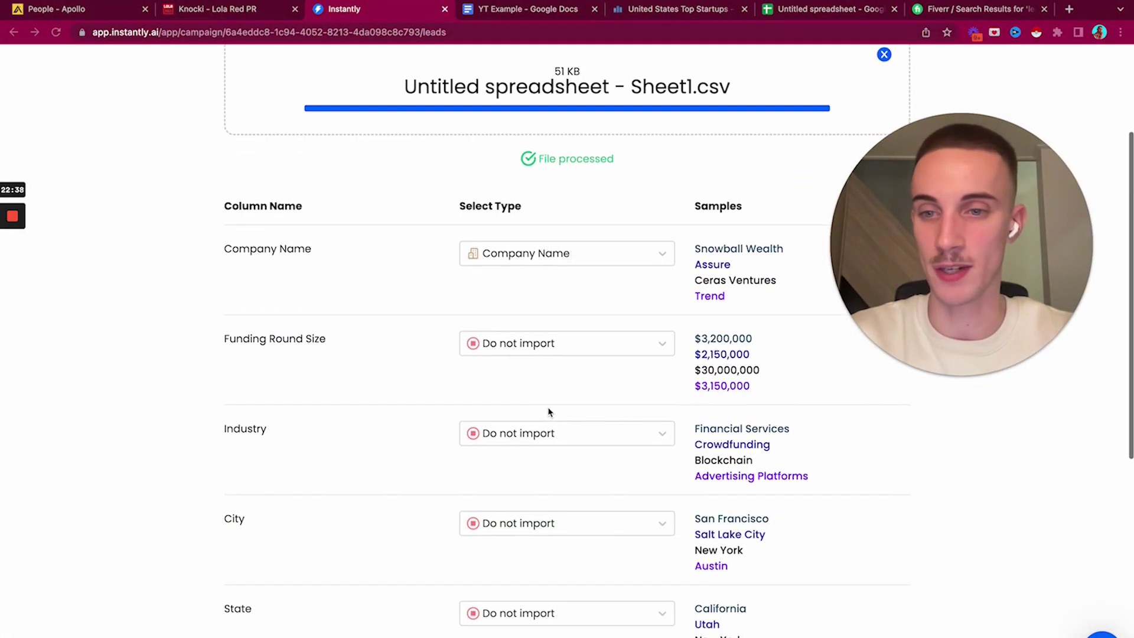
pyautogui.click(566, 190)
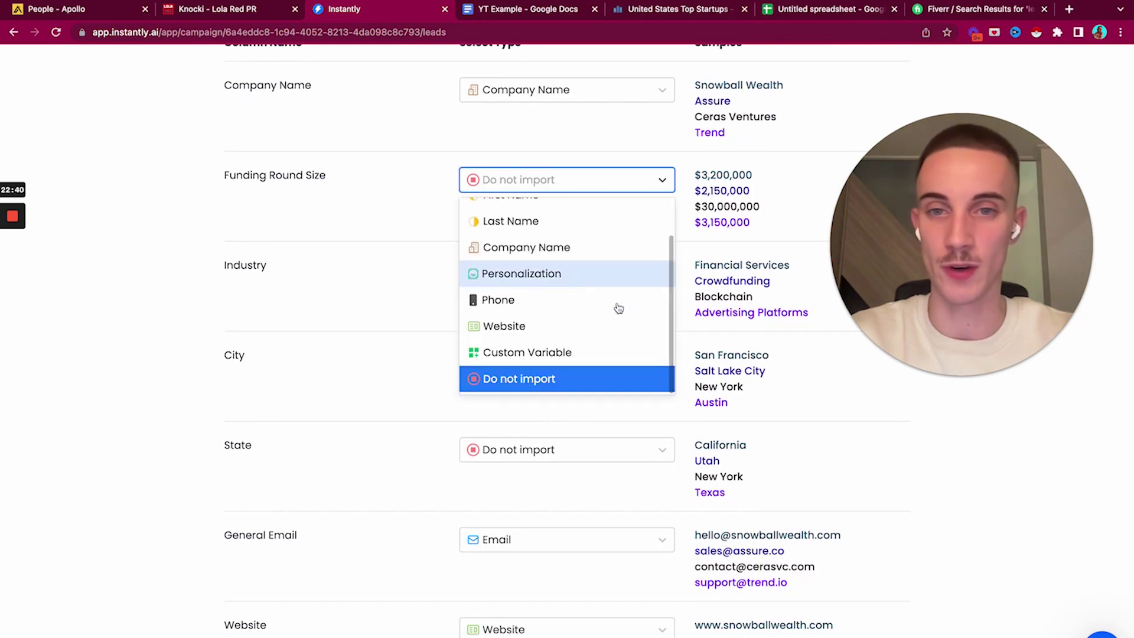
pyautogui.click(543, 352)
pyautogui.moveTo(225, 148); pyautogui.dragTo(266, 244)
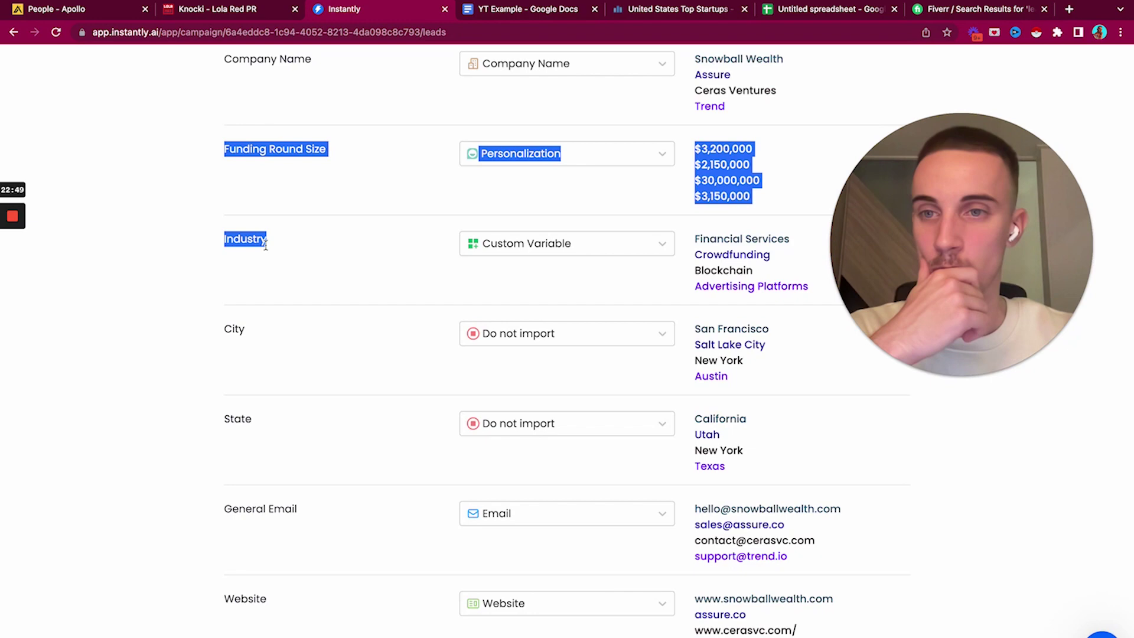
pyautogui.scroll(-2, 481, 241)
pyautogui.click(481, 240)
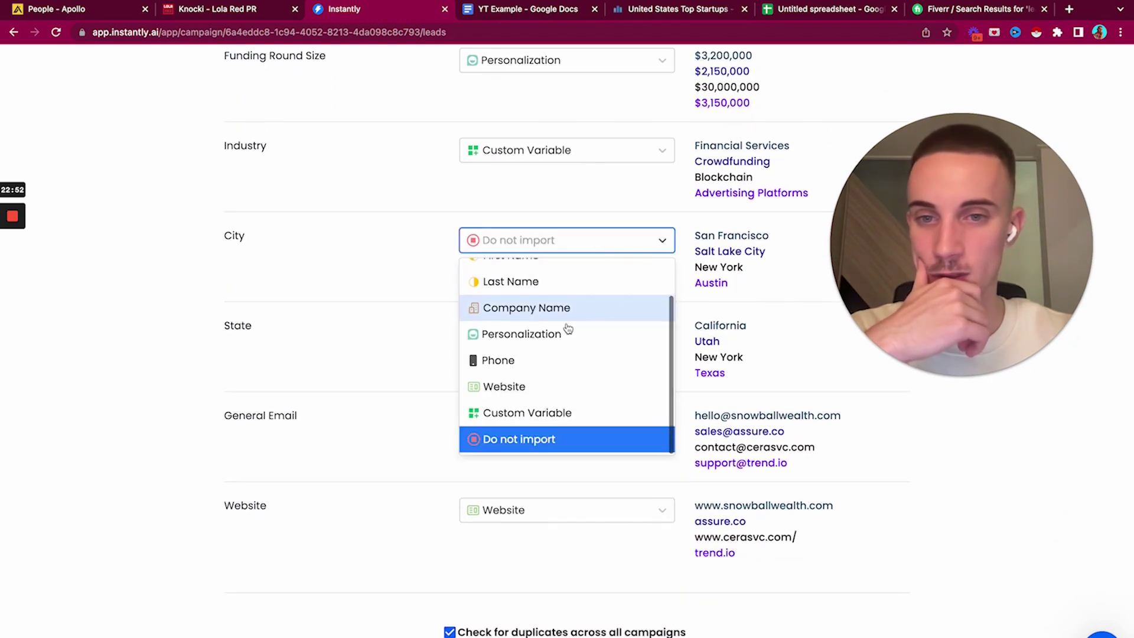
pyautogui.scroll(1, 565, 329)
pyautogui.scroll(-1, 563, 366)
pyautogui.click(555, 413)
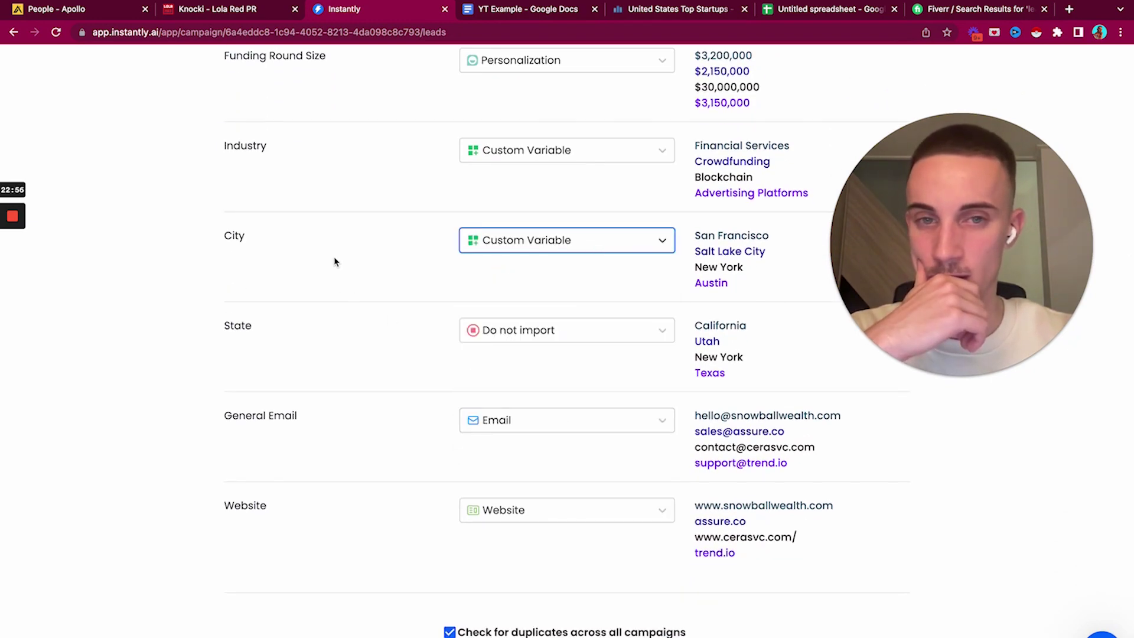
# Step: Turn off the cross-campaign duplicate check and upload all 580 lead rows
pyautogui.scroll(-3, 344, 216)
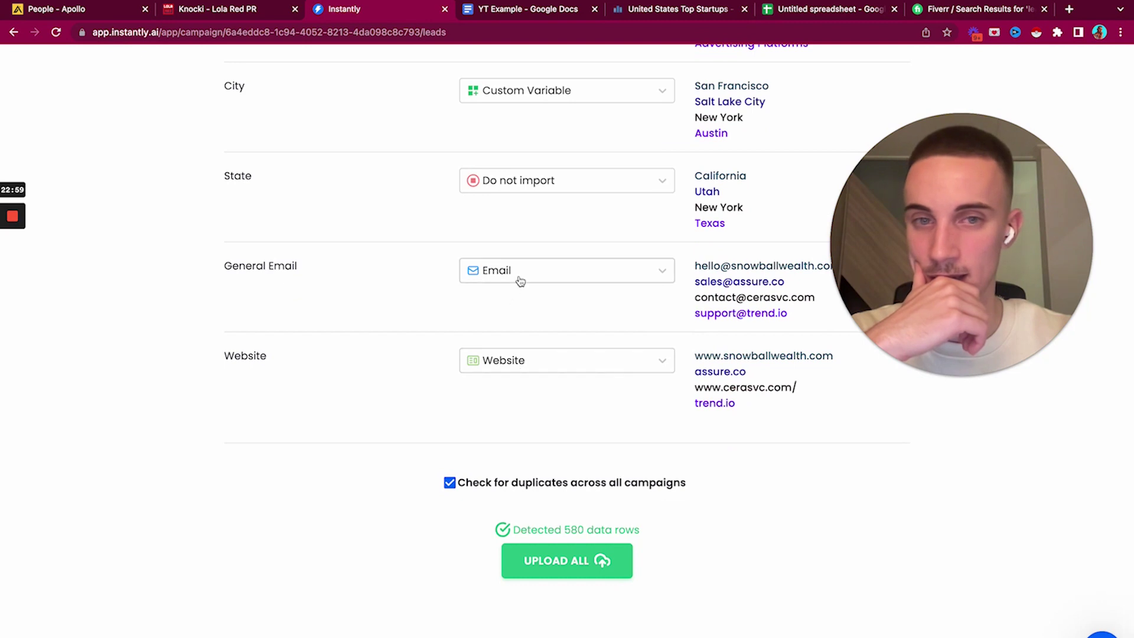
pyautogui.click(450, 482)
pyautogui.click(608, 561)
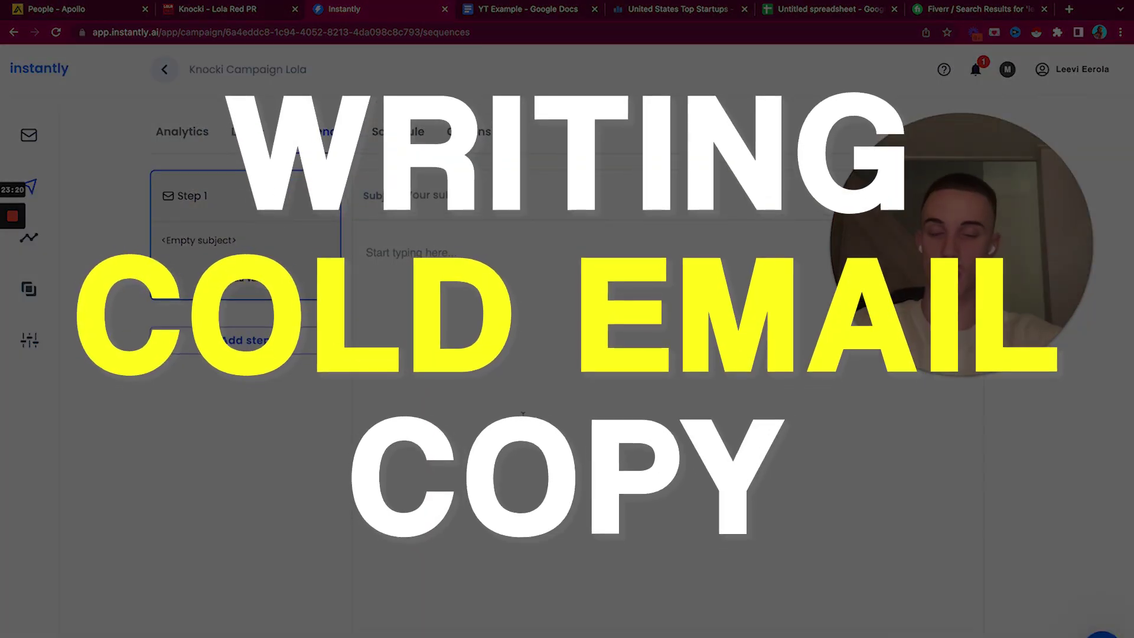
# Step: Enter 'quick question' as the Step 1 email subject
pyautogui.click(475, 201)
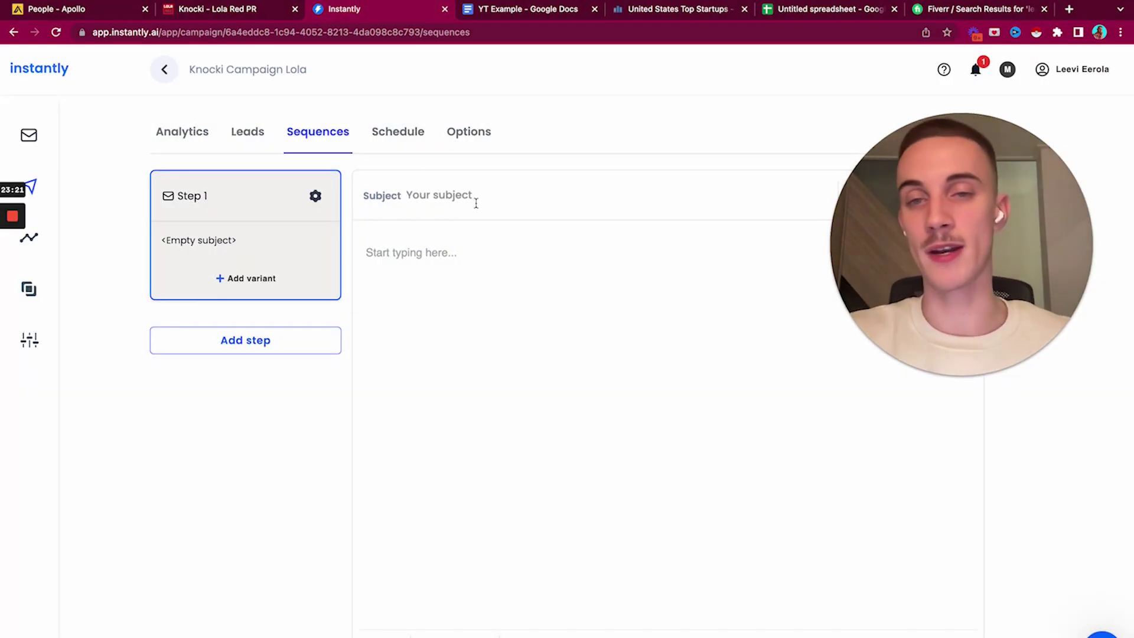
pyautogui.write('quick question')
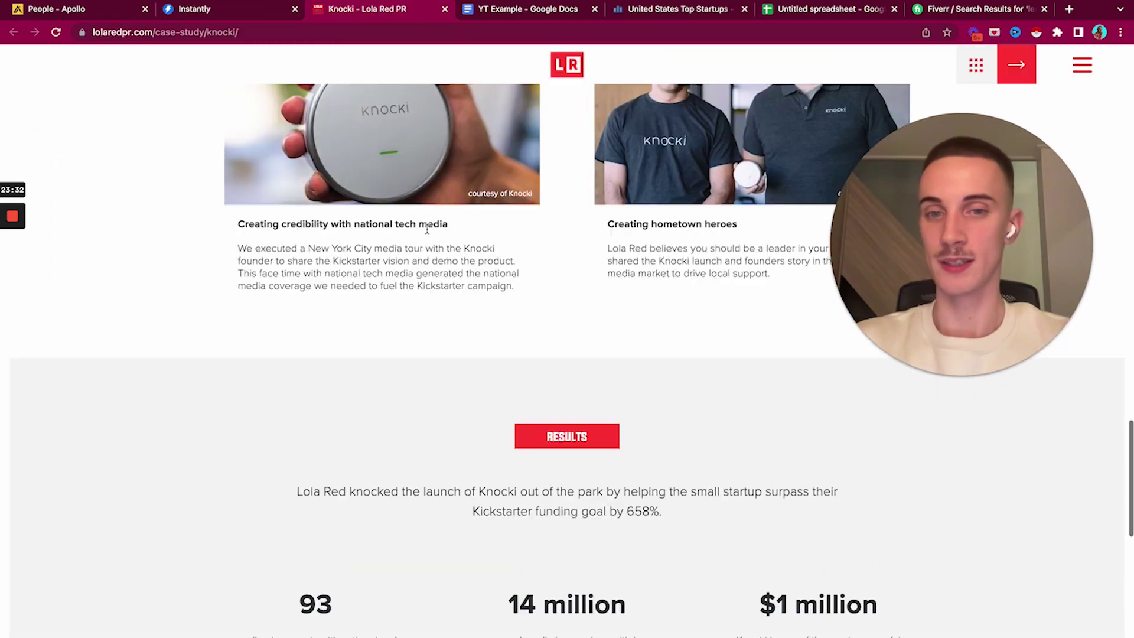
pyautogui.scroll(-5, 425, 233)
pyautogui.scroll(2, 314, 248)
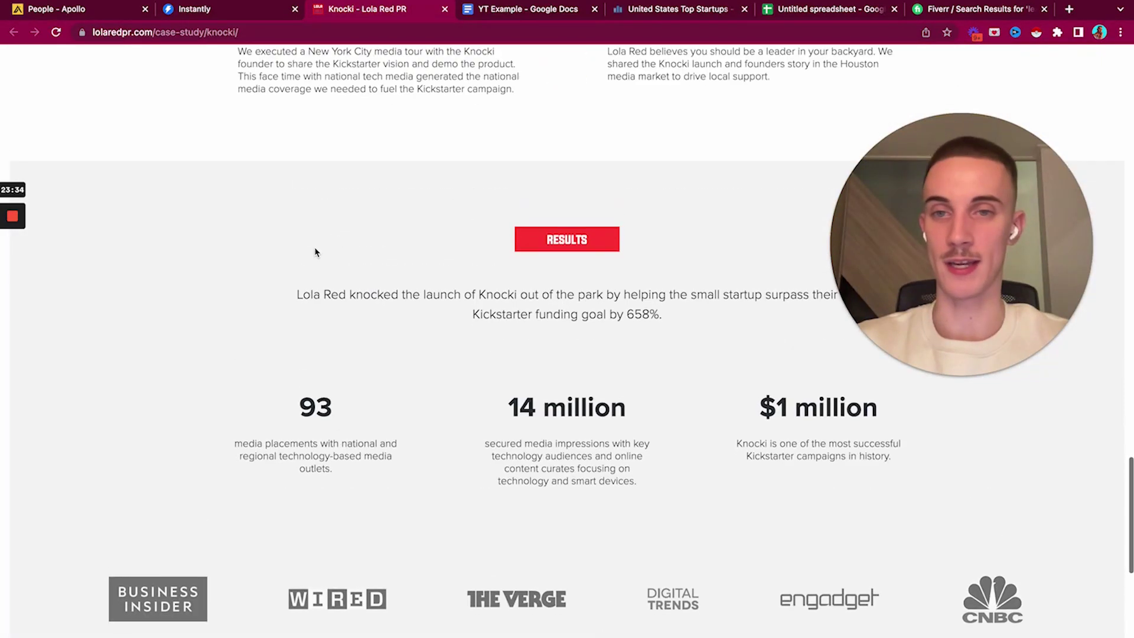
pyautogui.moveTo(278, 273); pyautogui.dragTo(633, 343)
pyautogui.click(634, 343)
pyautogui.scroll(2, 351, 289)
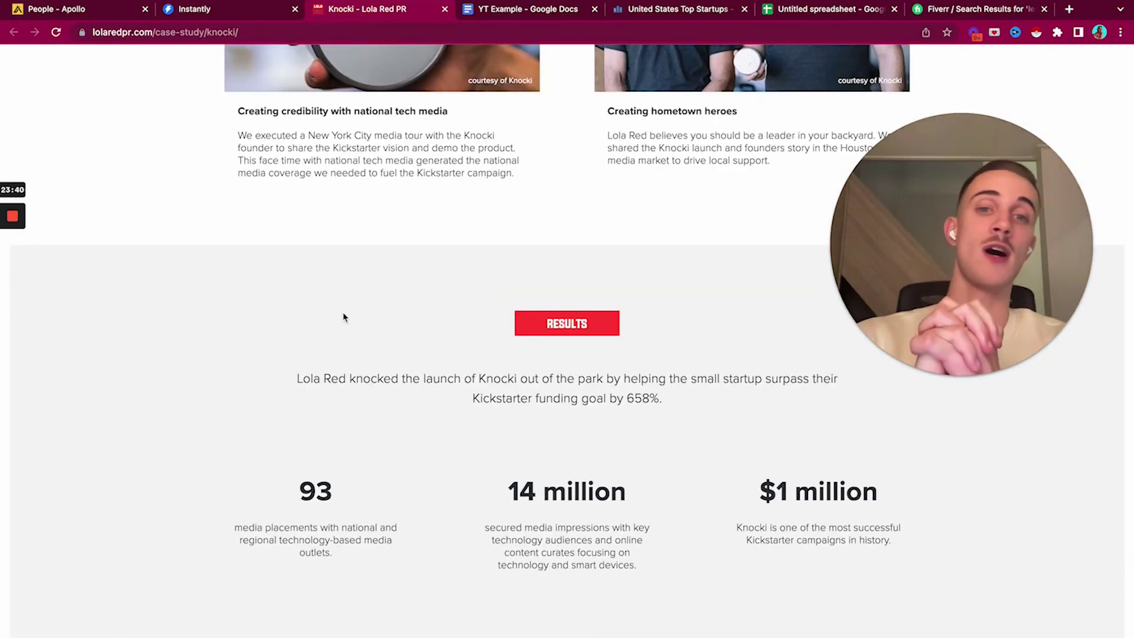
pyautogui.moveTo(676, 394); pyautogui.dragTo(622, 381)
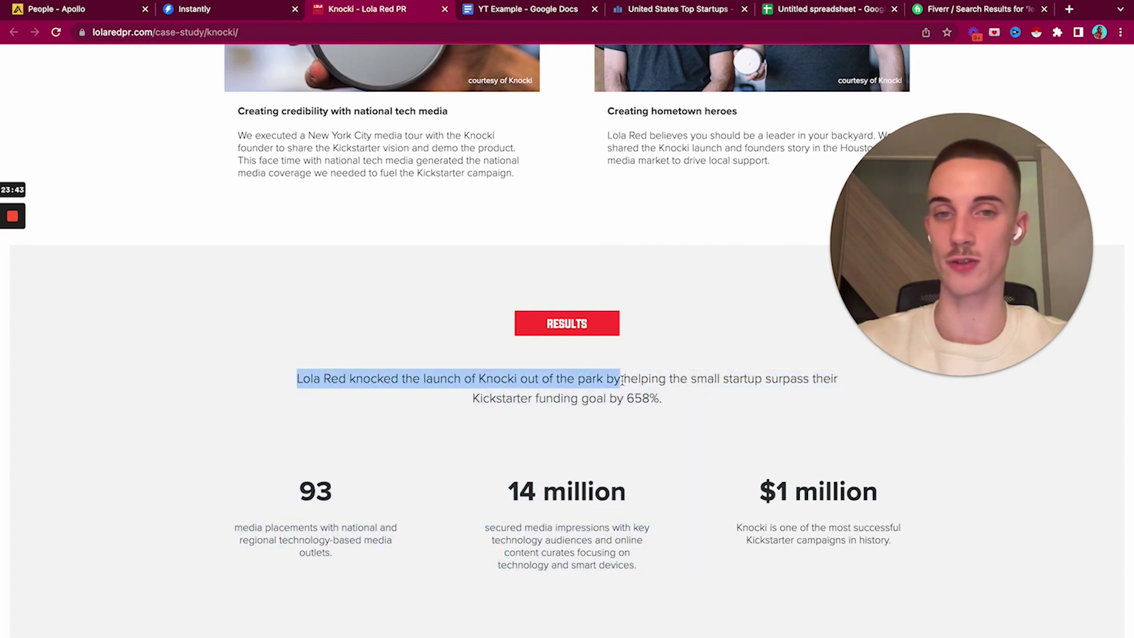
pyautogui.click(622, 381)
pyautogui.scroll(-2, 567, 354)
pyautogui.scroll(1, 566, 354)
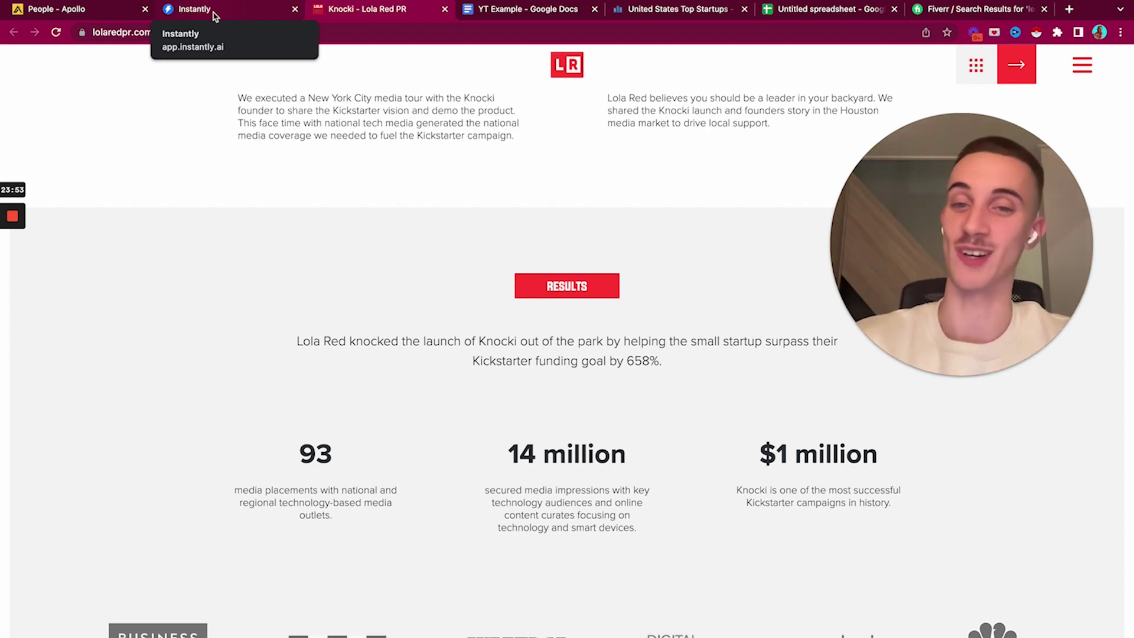
# Step: Write the greeting 'Hey {{companyName}},' and the {{City}} line in the Step 1 body
pyautogui.click(214, 16)
pyautogui.write('H')
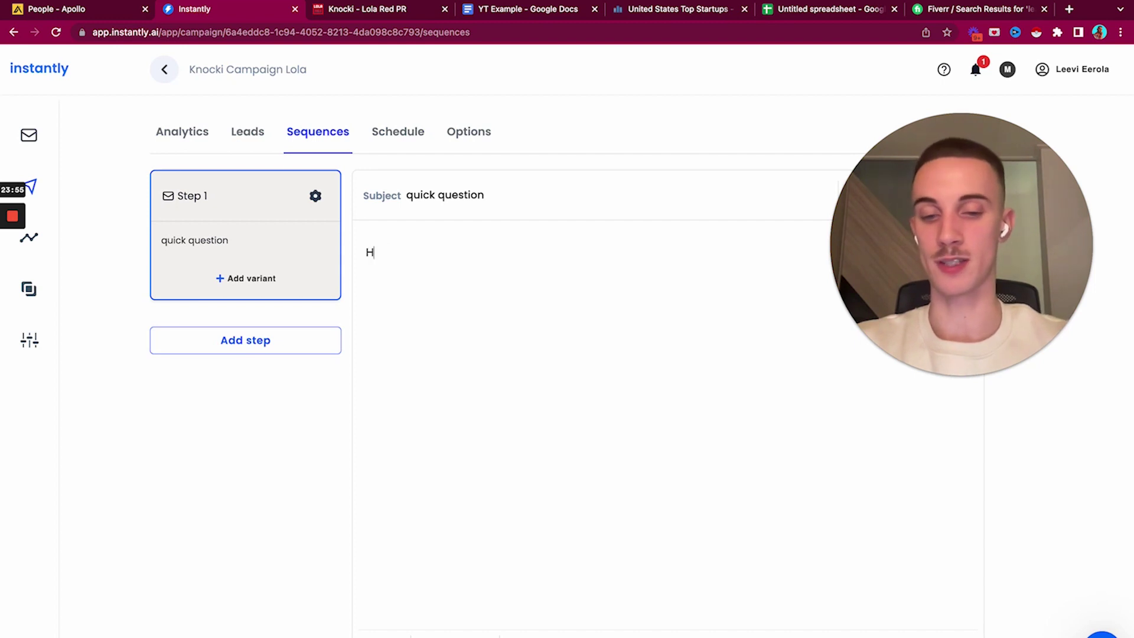
pyautogui.write('ey {')
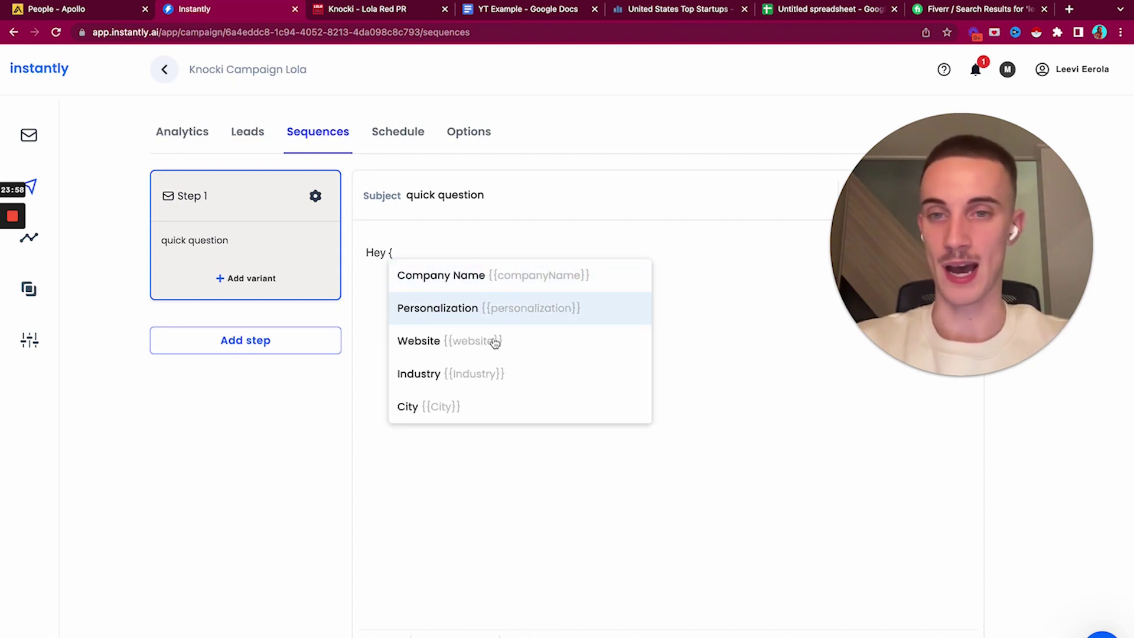
pyautogui.click(522, 278)
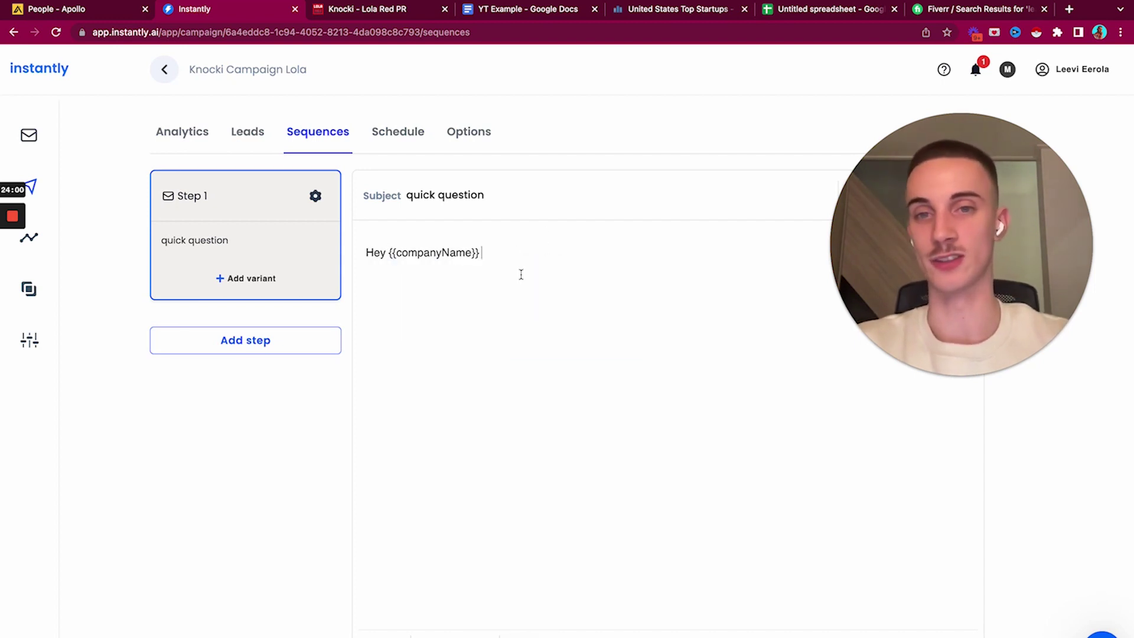
pyautogui.write(',')
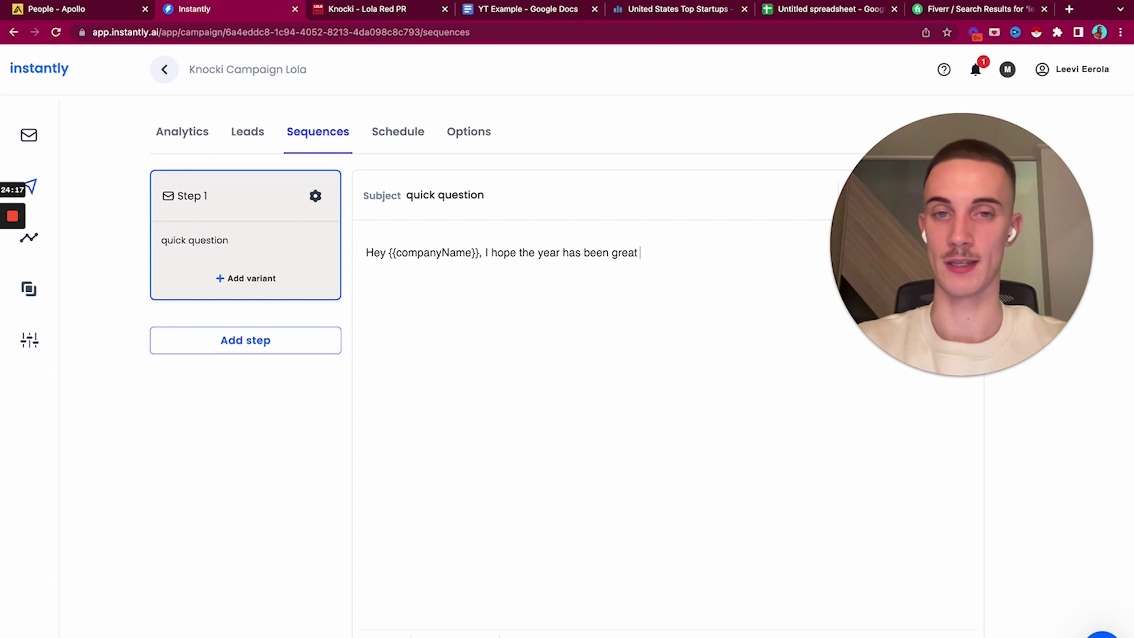
pyautogui.write('{{')
pyautogui.click(710, 395)
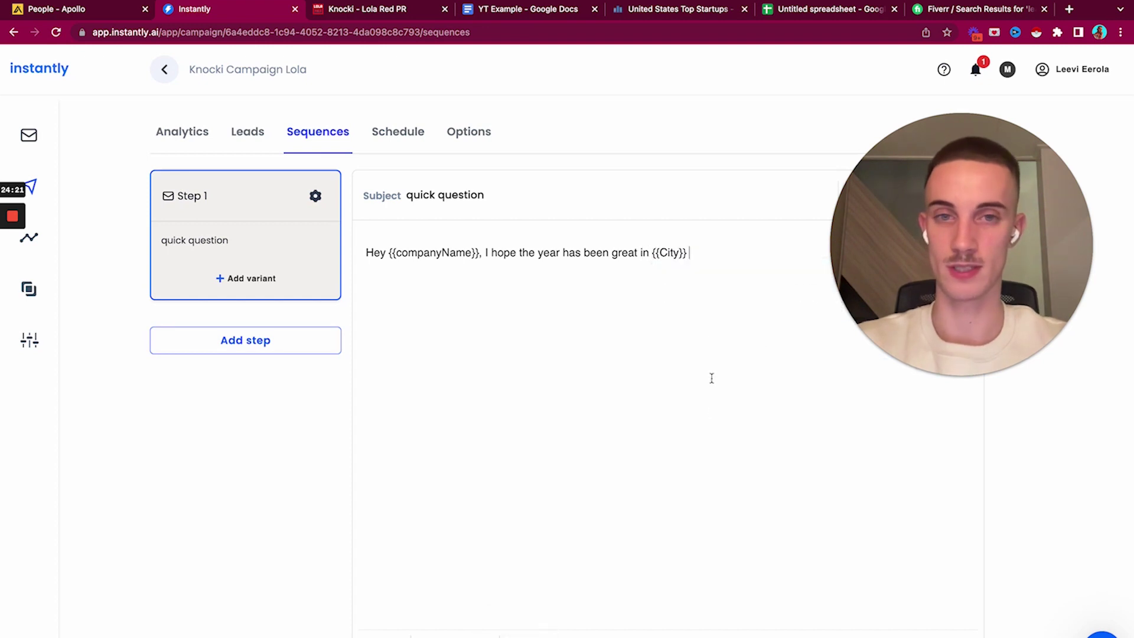
pyautogui.press('BackSpace')
pyautogui.press('BackSpace')
pyautogui.press('BackSpace')
pyautogui.press('BackSpace')
pyautogui.press('BackSpace')
pyautogui.press('BackSpace')
pyautogui.press('BackSpace')
pyautogui.press('BackSpace')
pyautogui.write('{{City}}.')
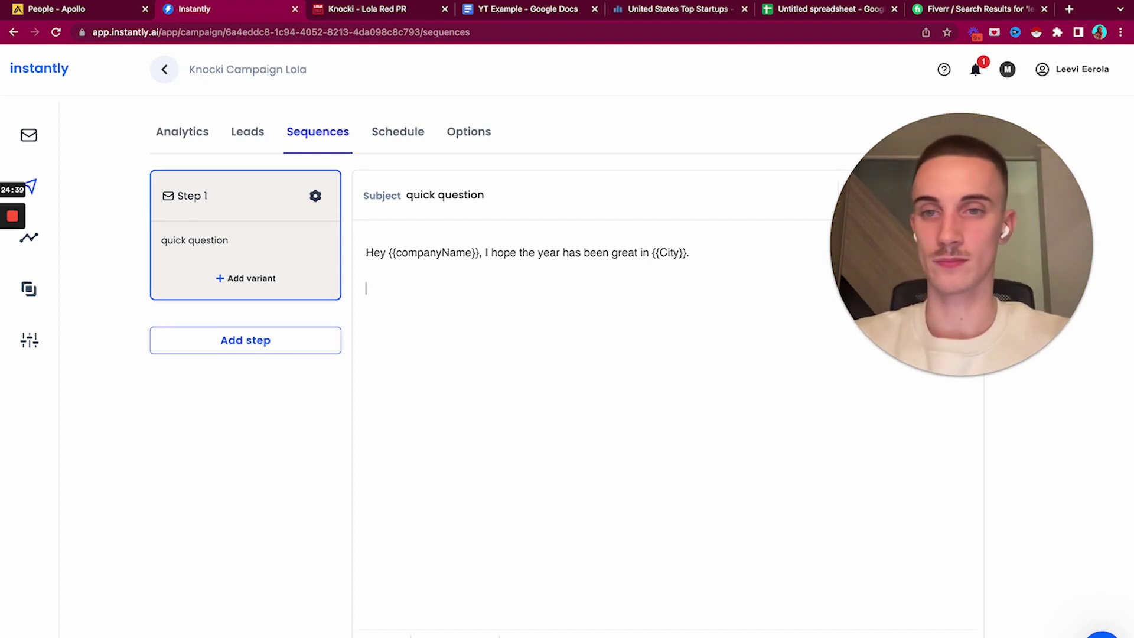
# Step: Begin the next line: 'I wanted to reach out to you since'
pyautogui.write('I wanted to reach ')
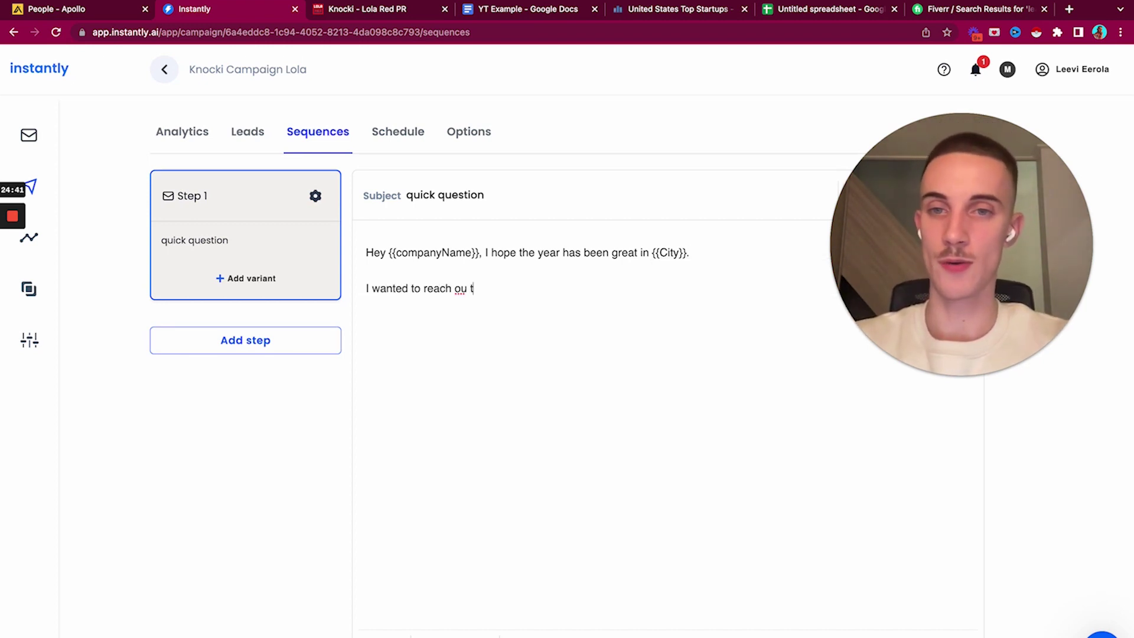
pyautogui.write('out to youy si')
pyautogui.press('BackSpace')
pyautogui.press('BackSpace')
pyautogui.press('BackSpace')
pyautogui.press('BackSpace')
pyautogui.write('since we just helped Knocki (an e')
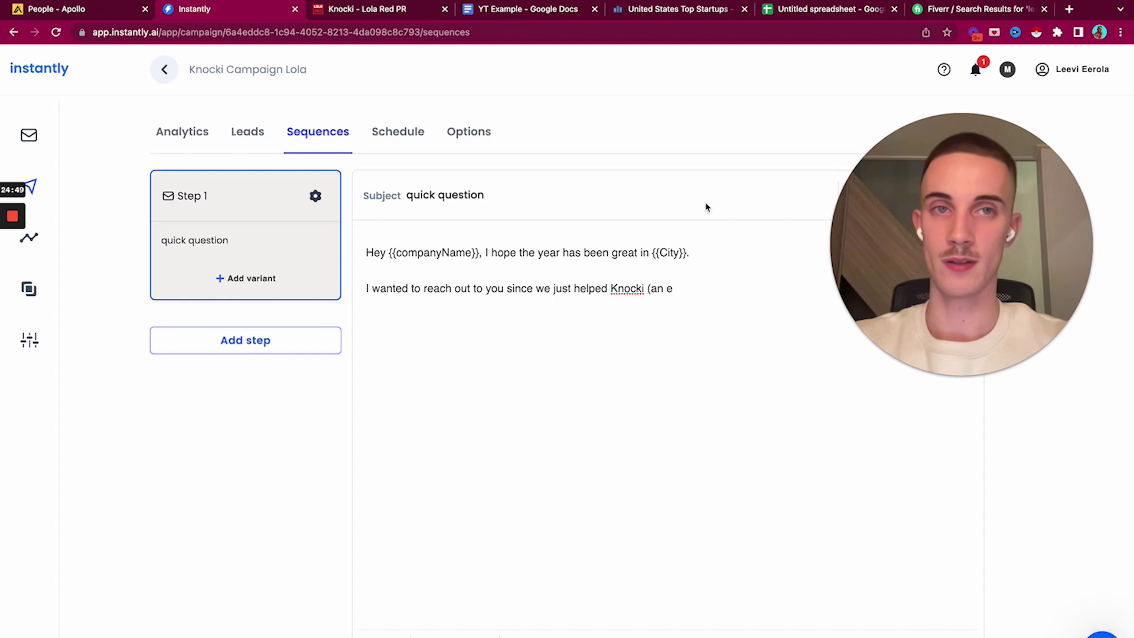
# Step: Check Knocki's funding stage on Crunchbase, then fix the text after 'Knocki (' to 'a pre-seed startup)'
pyautogui.click(1067, 8)
pyautogui.write('knocki startup')
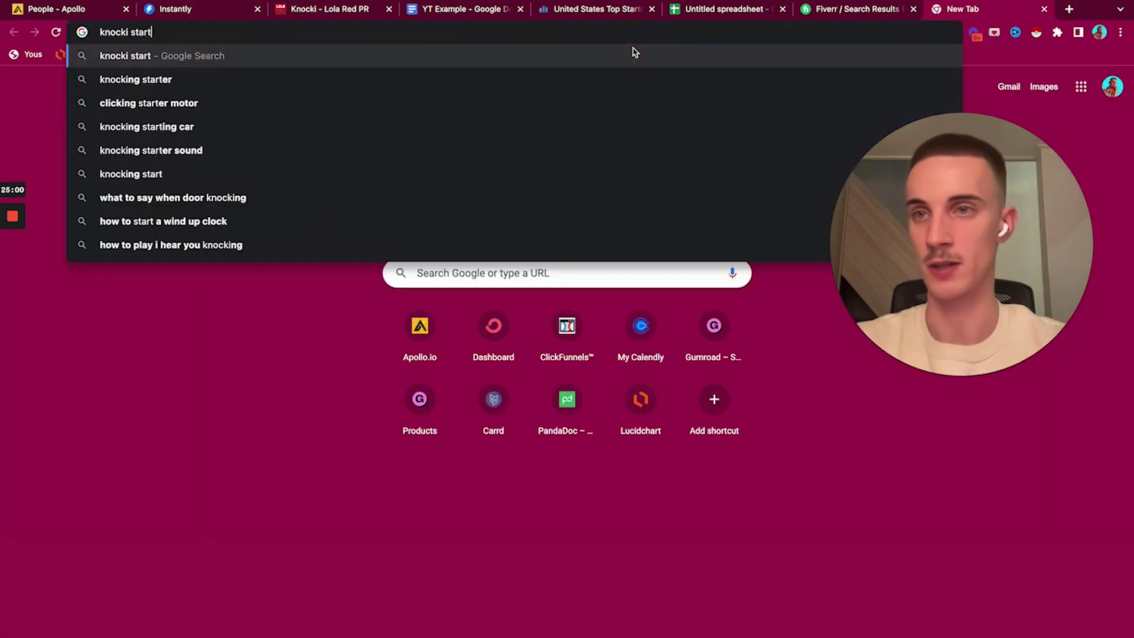
pyautogui.press('Return')
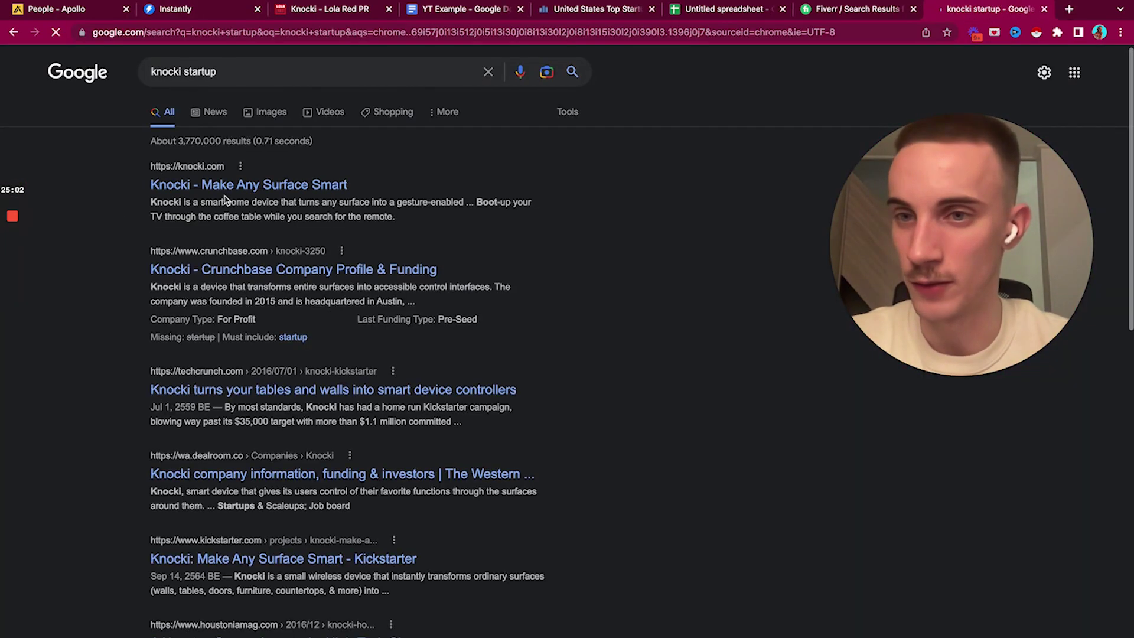
pyautogui.scroll(-1, 224, 200)
pyautogui.click(226, 230)
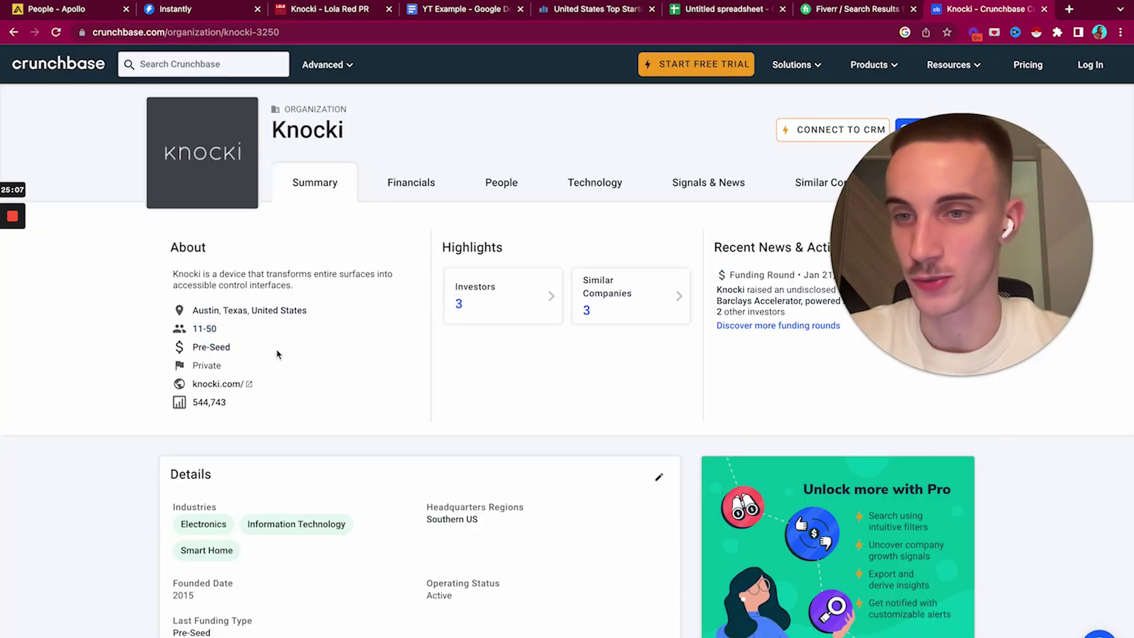
pyautogui.click(1044, 10)
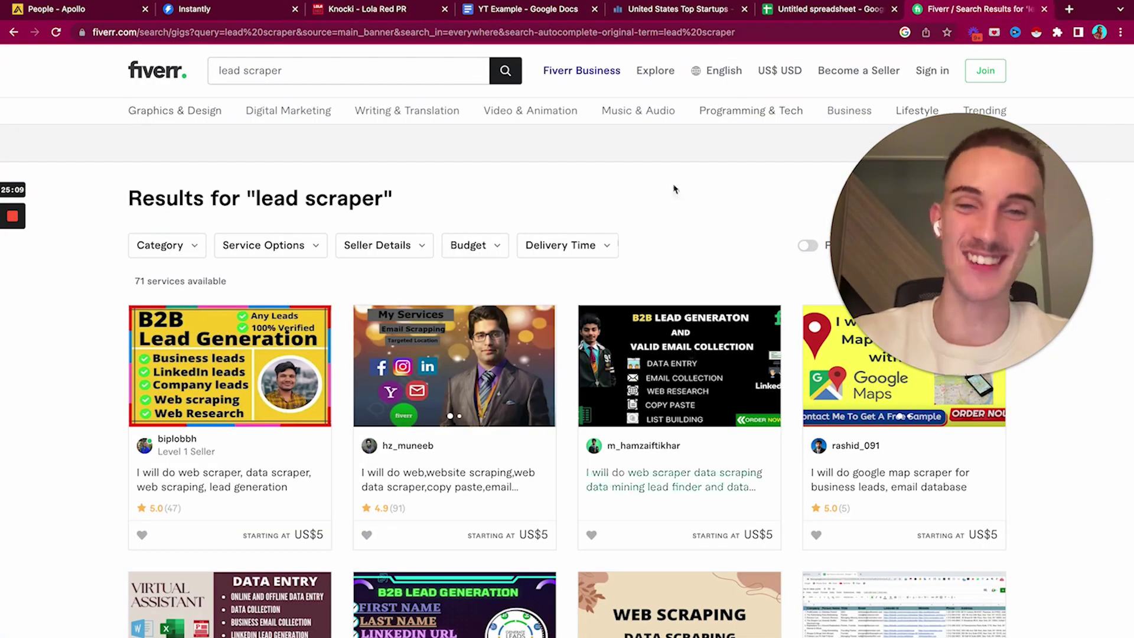
pyautogui.press('BackSpace')
pyautogui.press('BackSpace')
pyautogui.press('BackSpace')
pyautogui.press('BackSpace')
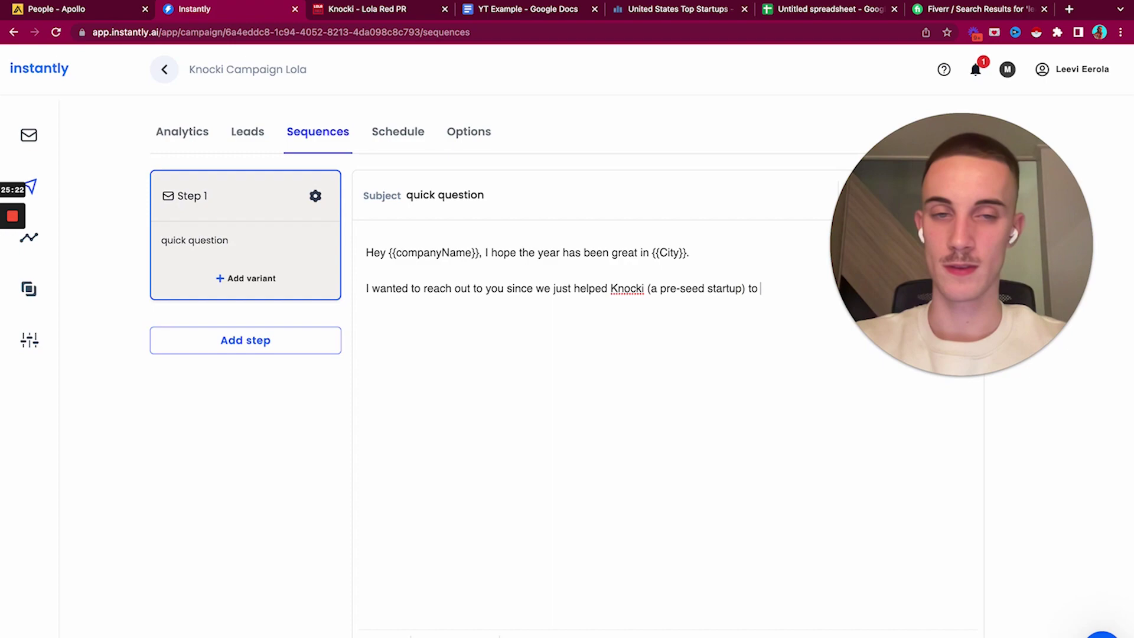
# Step: Add 'with their Kickstarter funding campaign' and start a new paragraph 'We helped them to'
pyautogui.click(339, 21)
pyautogui.scroll(-15, 412, 325)
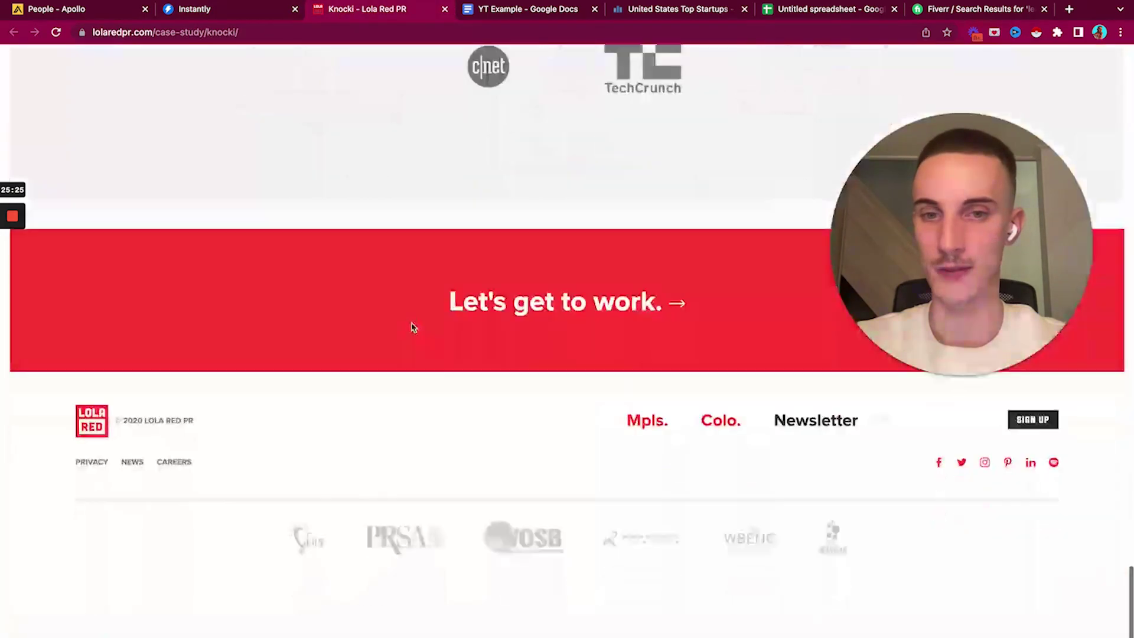
pyautogui.scroll(6, 412, 324)
pyautogui.scroll(2, 412, 327)
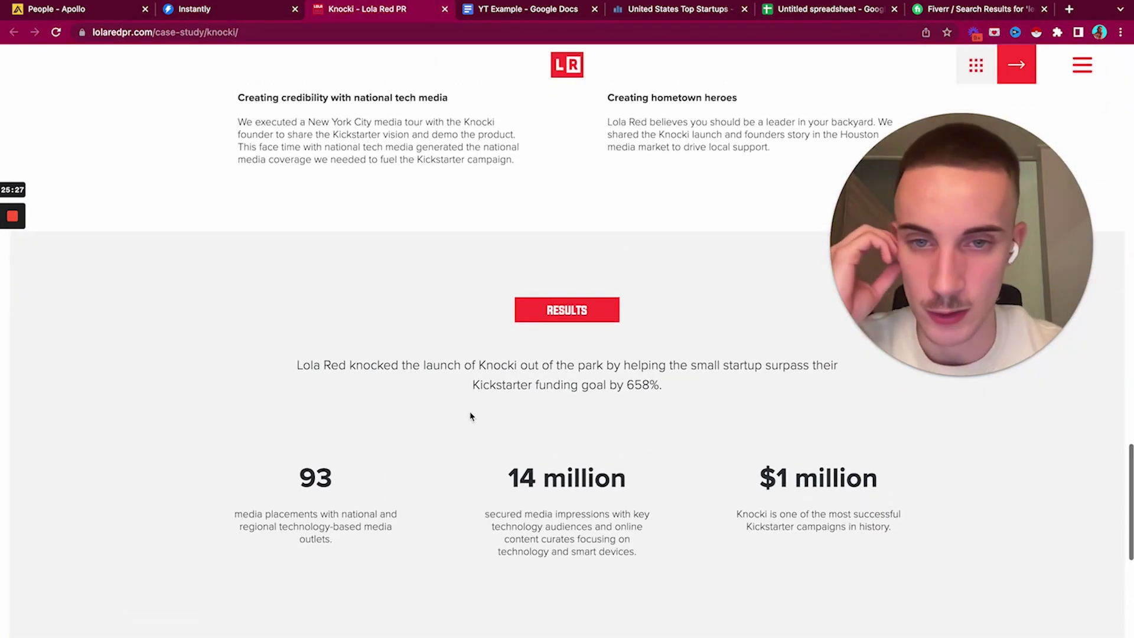
pyautogui.moveTo(478, 367); pyautogui.dragTo(576, 367)
pyautogui.click(574, 366)
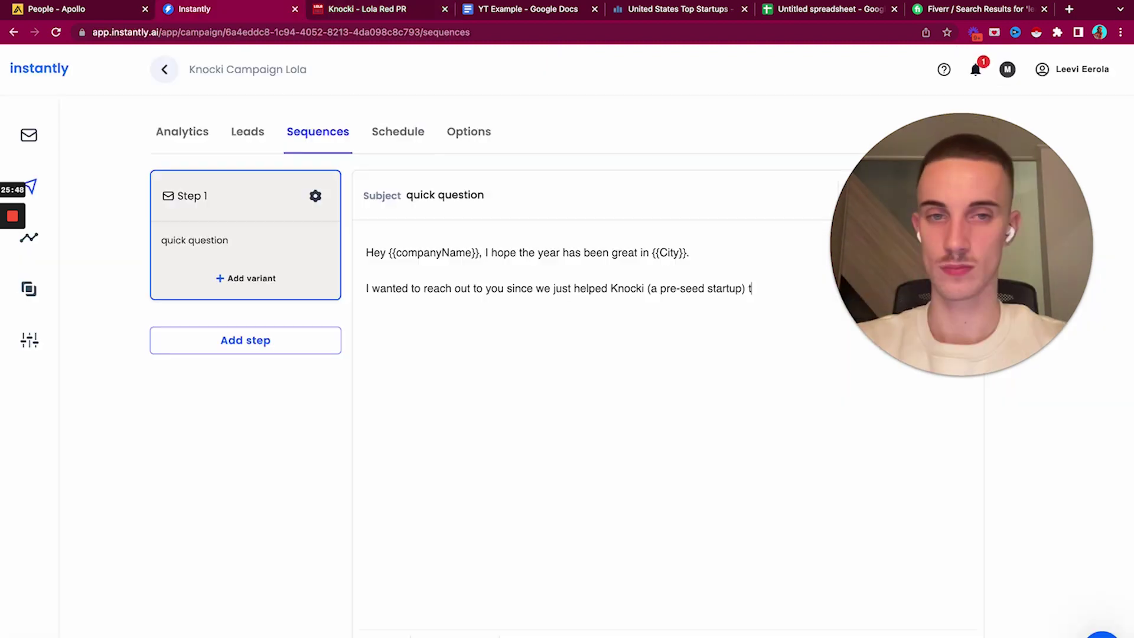
pyautogui.write('ith their Kicksta')
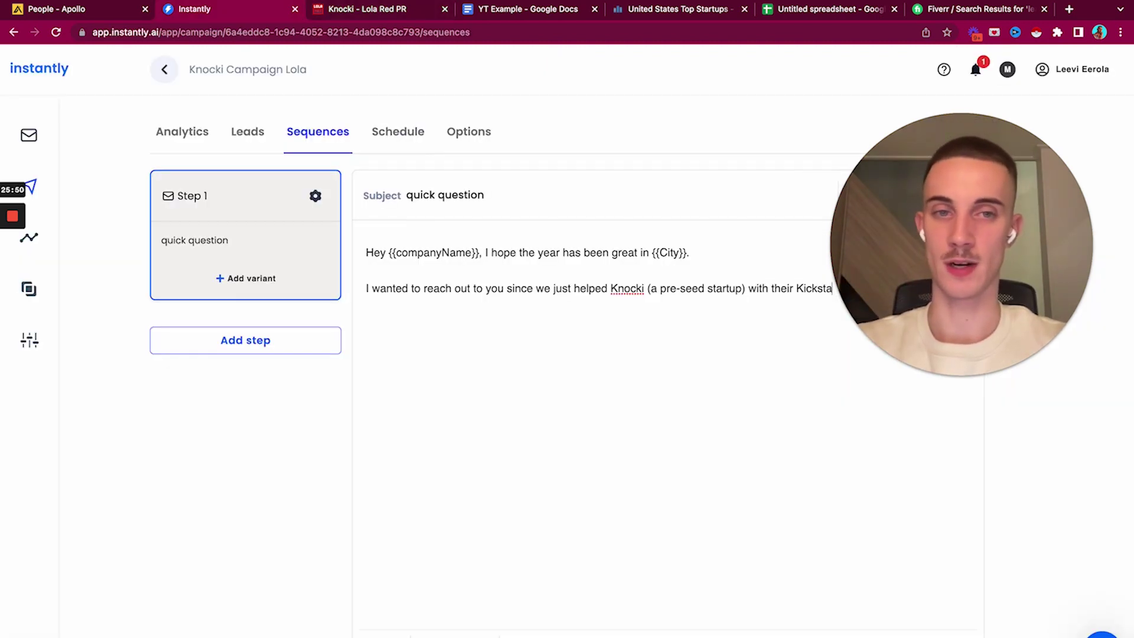
pyautogui.write('rter funding campaign')
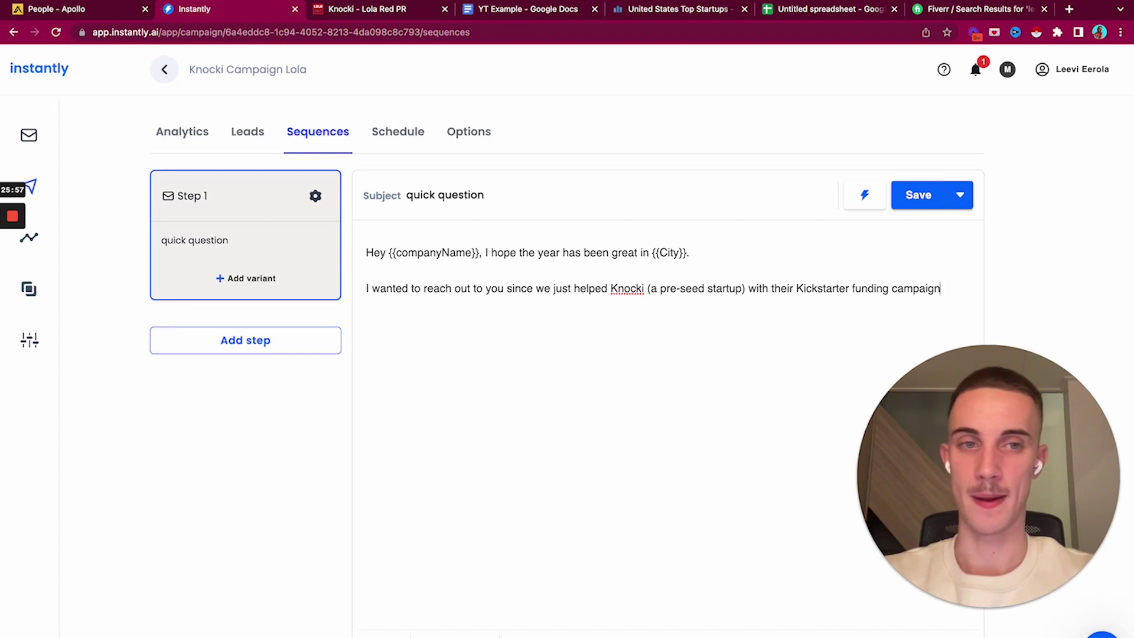
pyautogui.write('We helped them to')
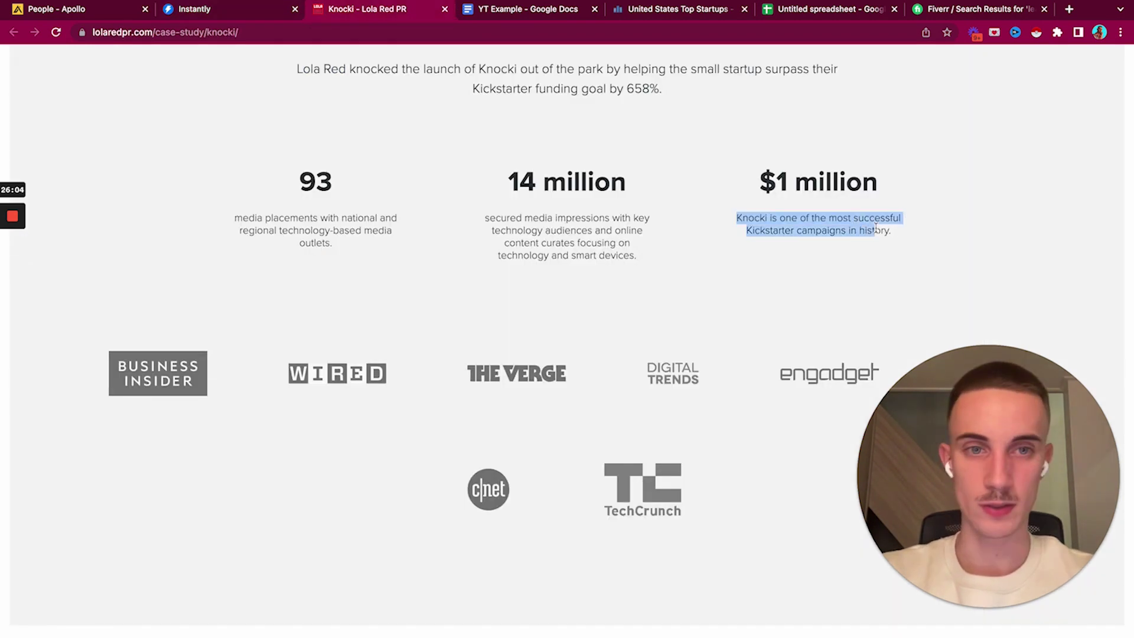
# Step: Copy the Results sentence from the Lola Red Knocki case study
pyautogui.click(875, 228)
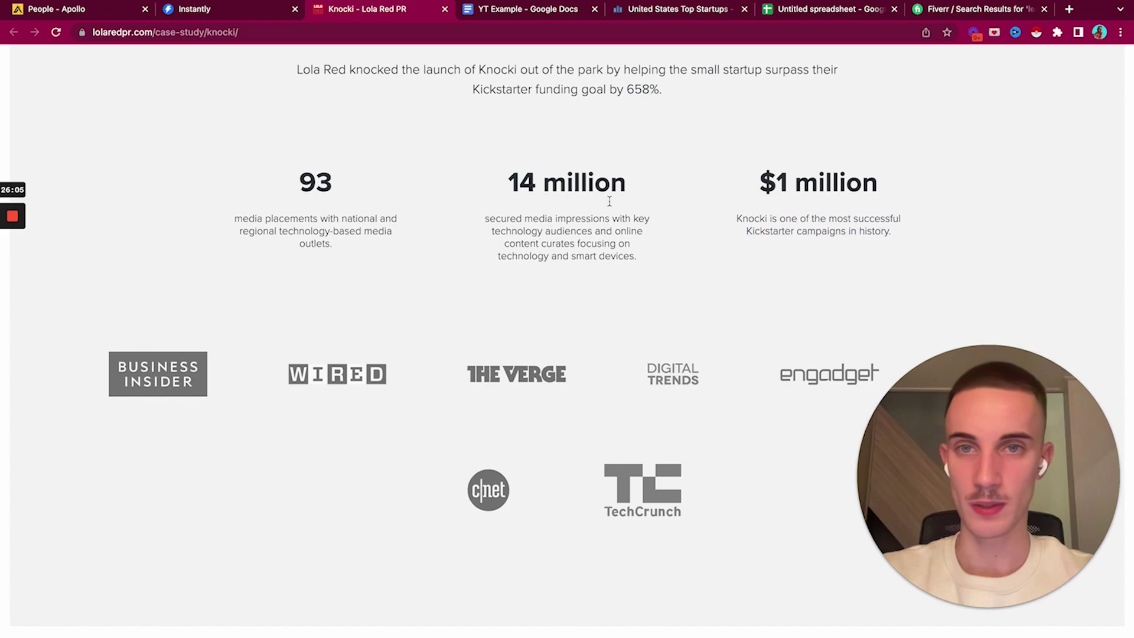
pyautogui.scroll(-15, 610, 205)
pyautogui.moveTo(413, 166); pyautogui.dragTo(592, 197)
pyautogui.click(592, 198)
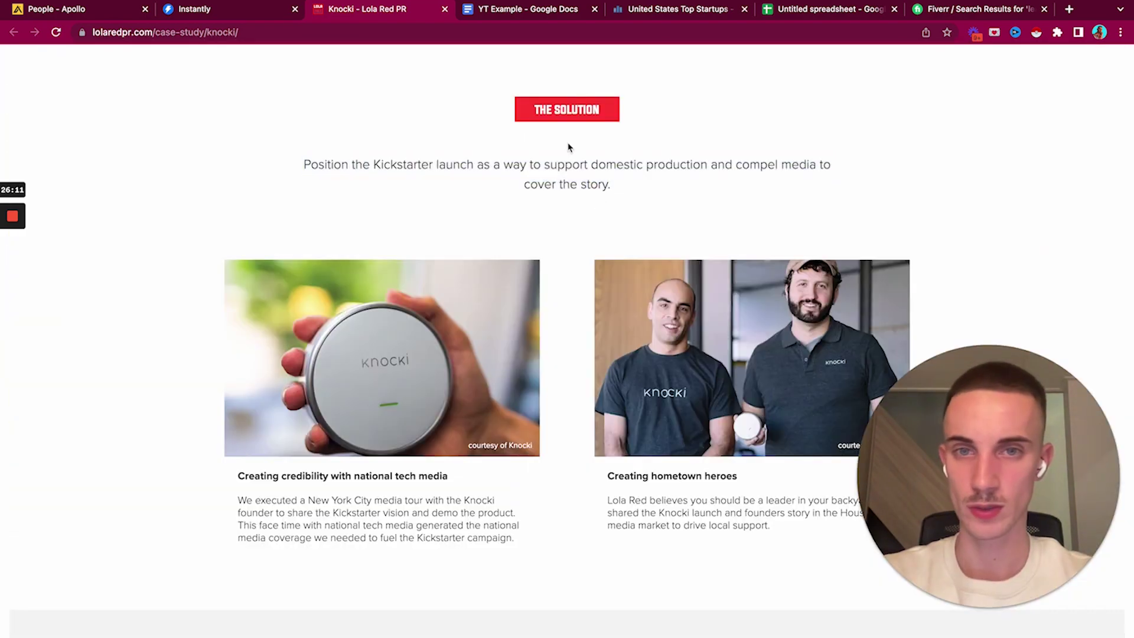
pyautogui.scroll(-10, 567, 147)
pyautogui.moveTo(719, 182); pyautogui.dragTo(478, 183)
pyautogui.moveTo(662, 202); pyautogui.dragTo(380, 182)
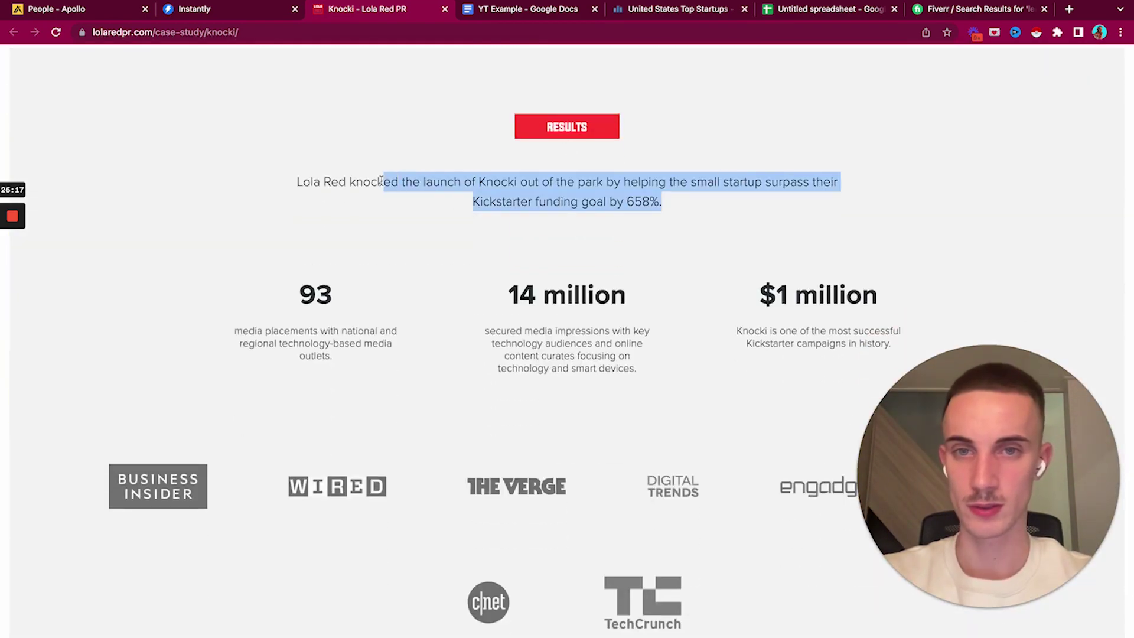
pyautogui.press('super+c')
pyautogui.click(496, 228)
pyautogui.press('super+2')
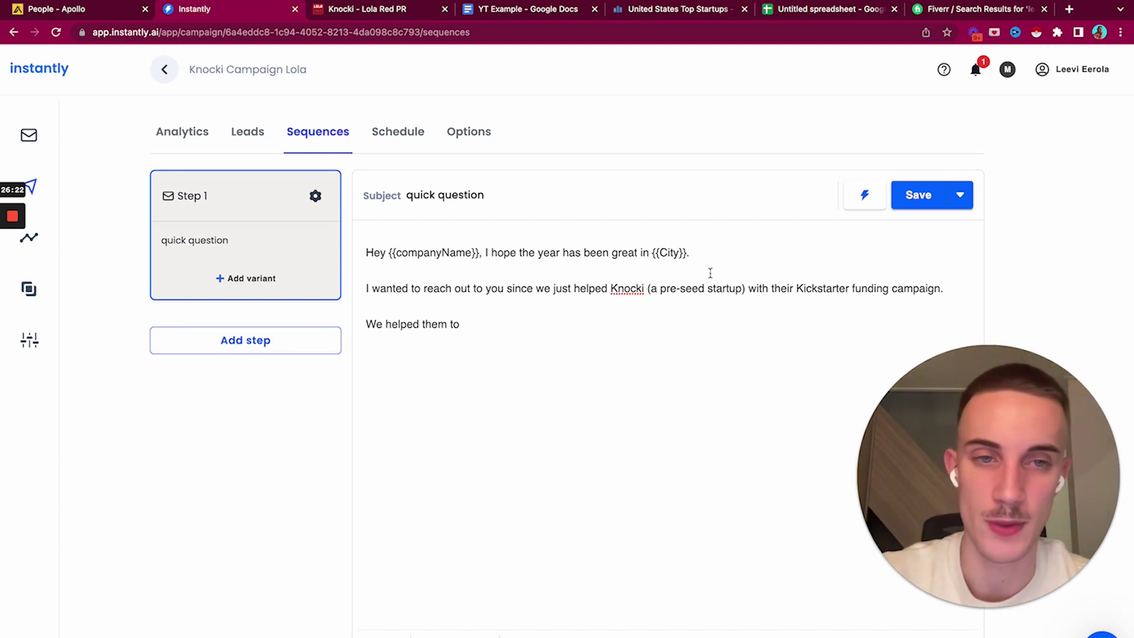
# Step: Rewrite the third paragraph: 93 media placements helped raise over $1000,000, plus the closing question
pyautogui.press('BackSpace')
pyautogui.press('BackSpace')
pyautogui.press('BackSpace')
pyautogui.press('BackSpace')
pyautogui.press('BackSpace')
pyautogui.press('BackSpace')
pyautogui.press('BackSpace')
pyautogui.press('BackSpace')
pyautogui.press('BackSpace')
pyautogui.press('BackSpace')
pyautogui.press('BackSpace')
pyautogui.press('BackSpace')
pyautogui.press('BackSpace')
pyautogui.press('BackSpace')
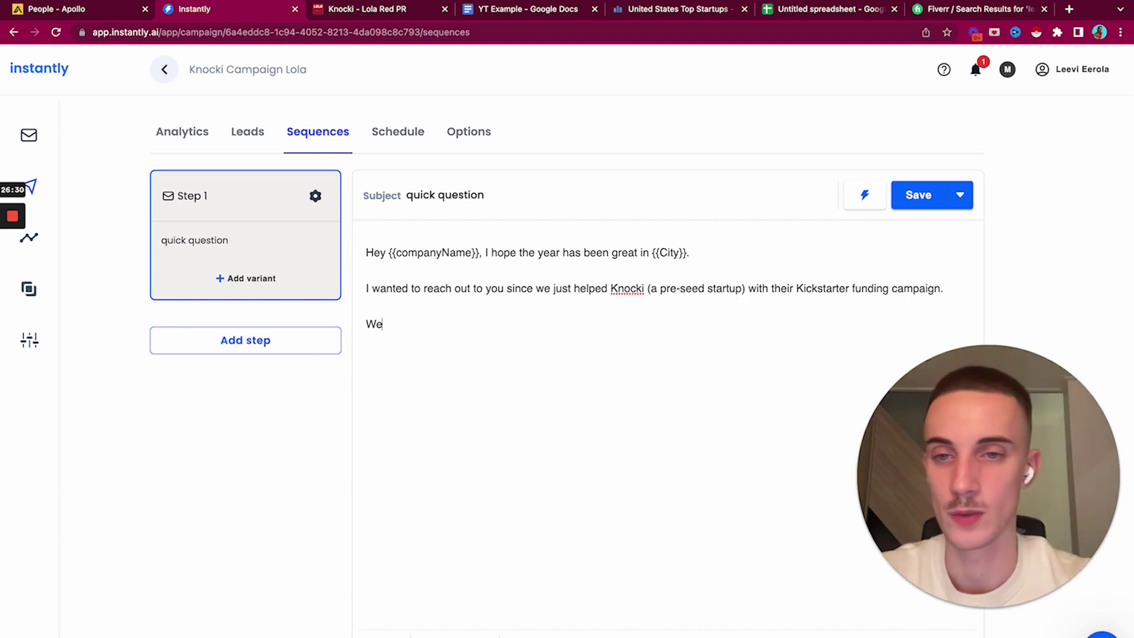
pyautogui.write('got them')
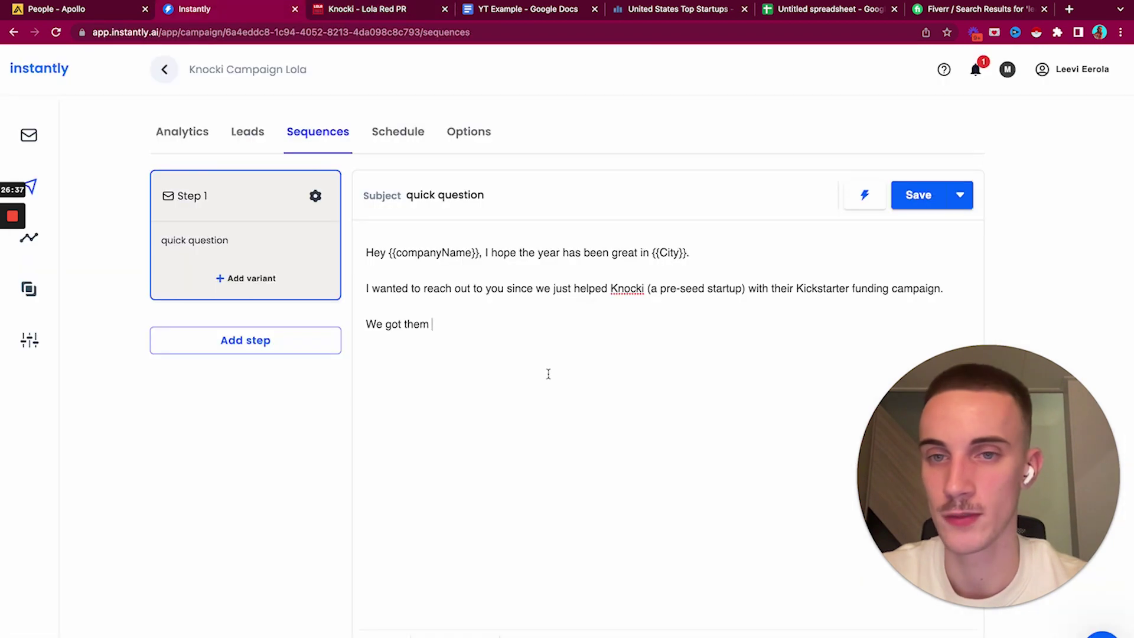
pyautogui.write('93')
pyautogui.write('media placements with')
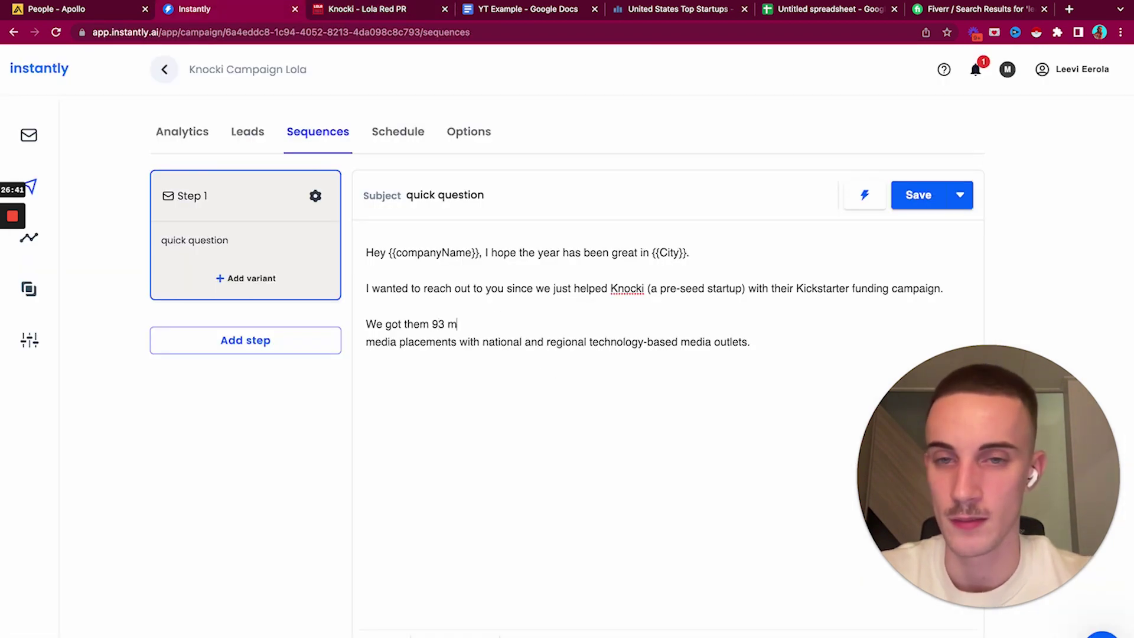
pyautogui.write(' na')
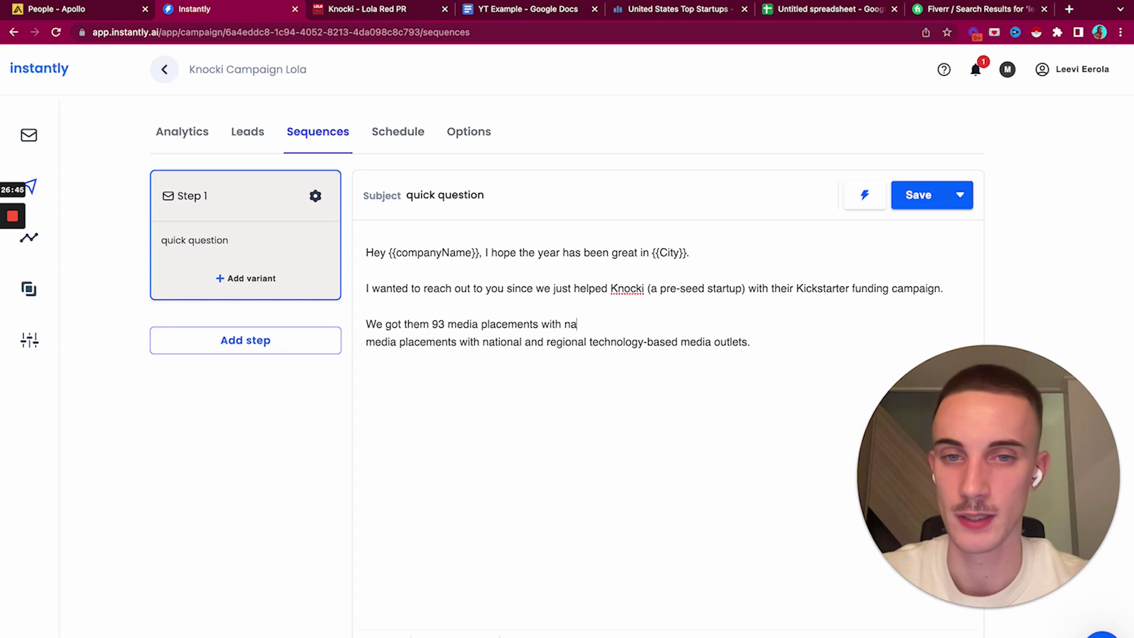
pyautogui.write('tional and regiona')
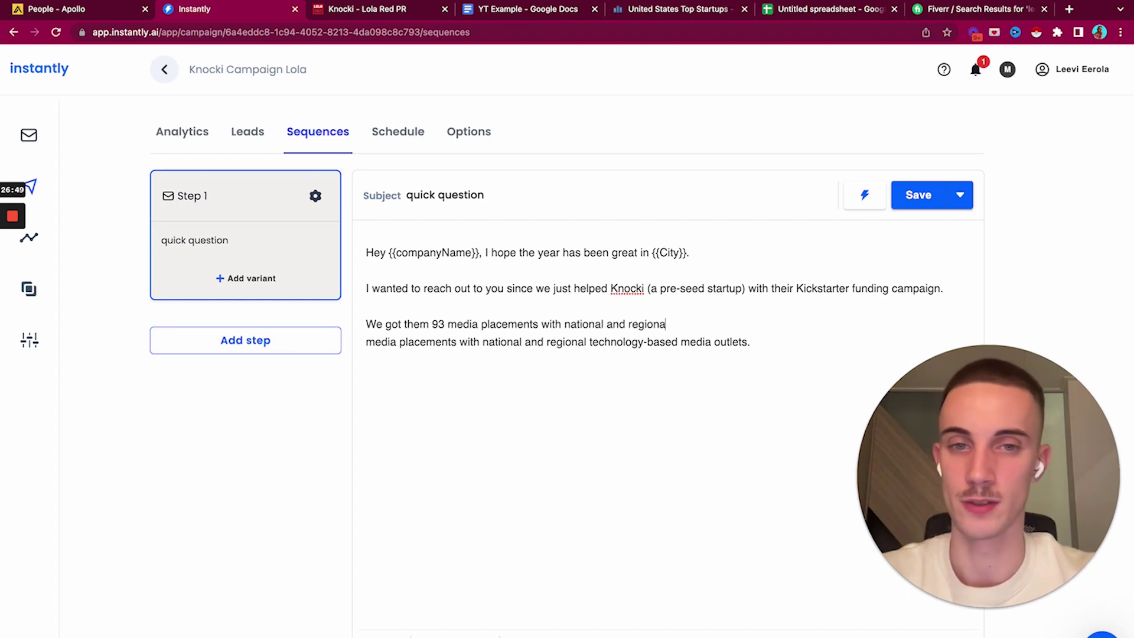
pyautogui.write('l tech based media out')
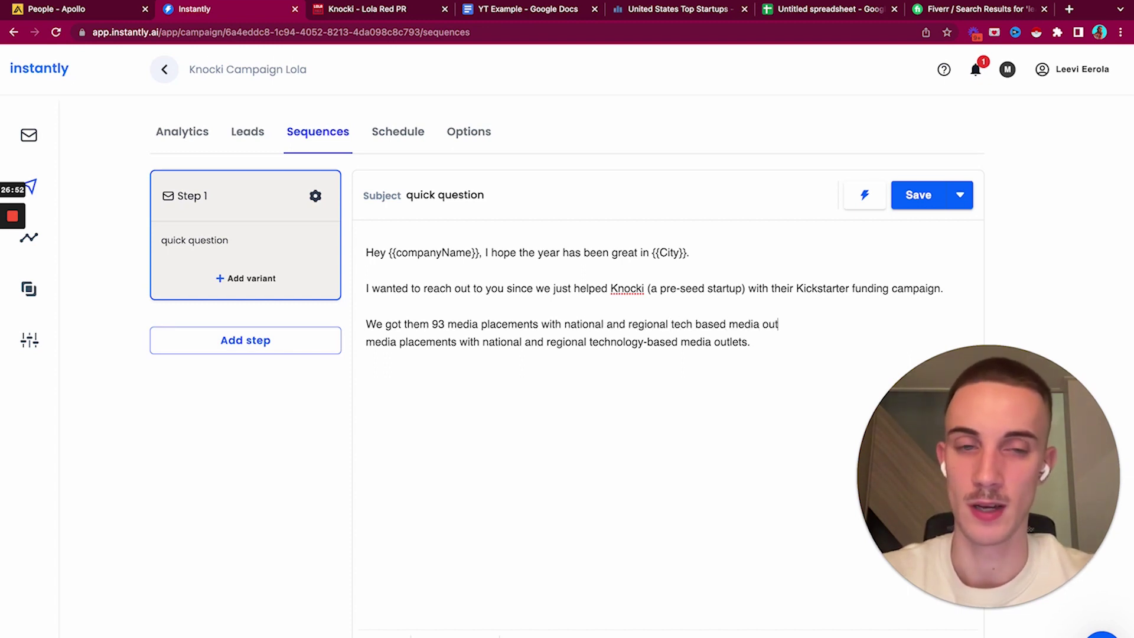
pyautogui.write('le')
pyautogui.write('ts ')
pyautogui.write('which')
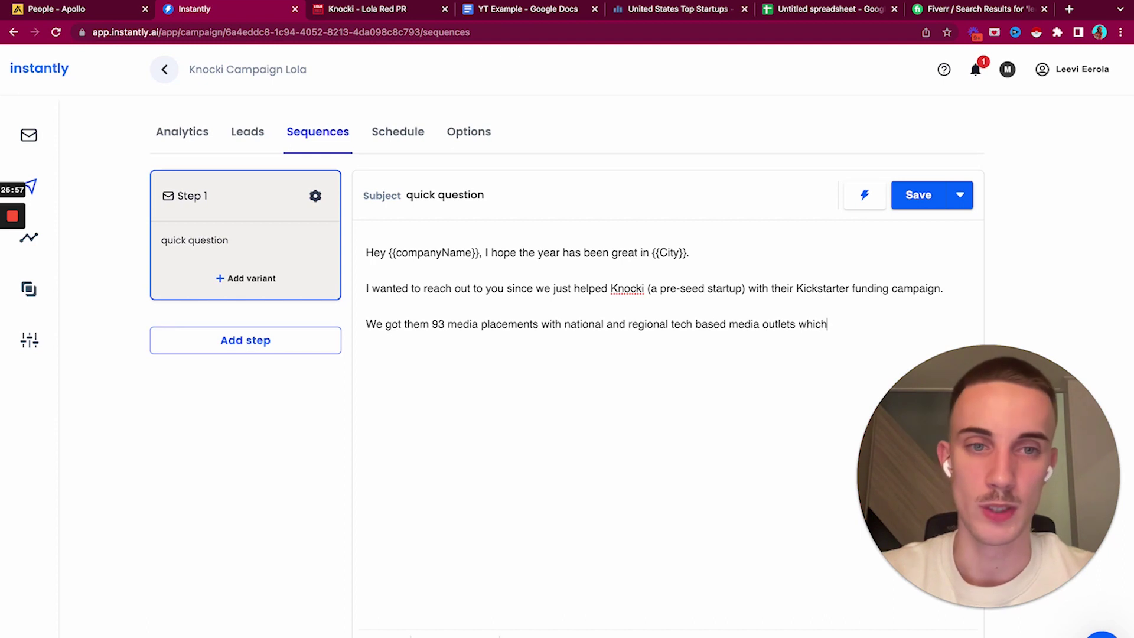
pyautogui.write(' helped them get enough cov')
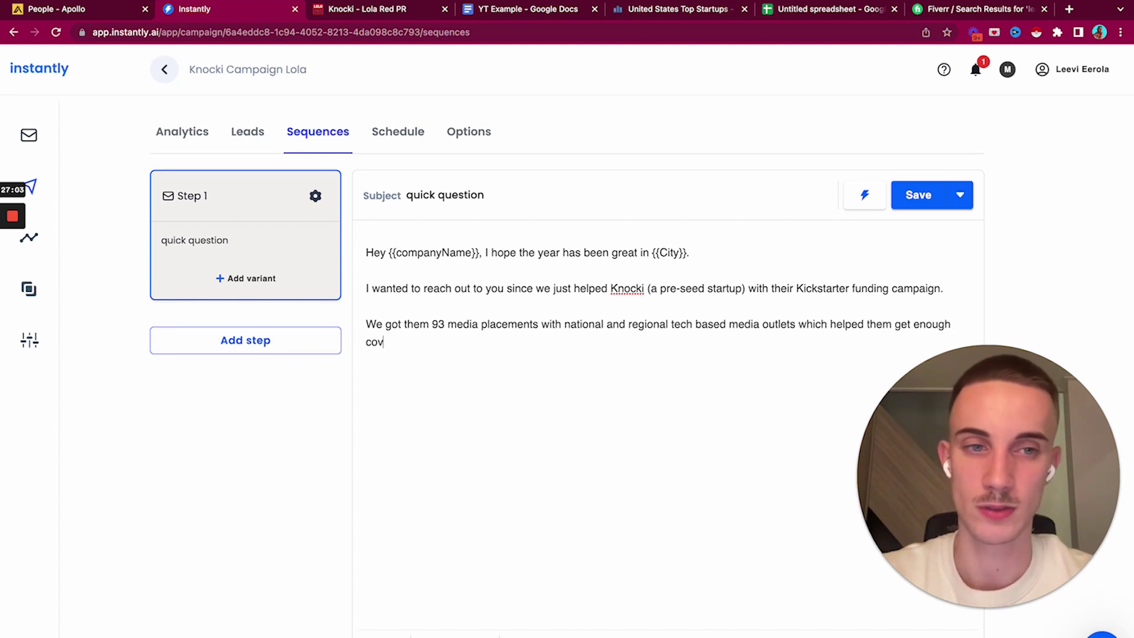
pyautogui.write('erage to raise over')
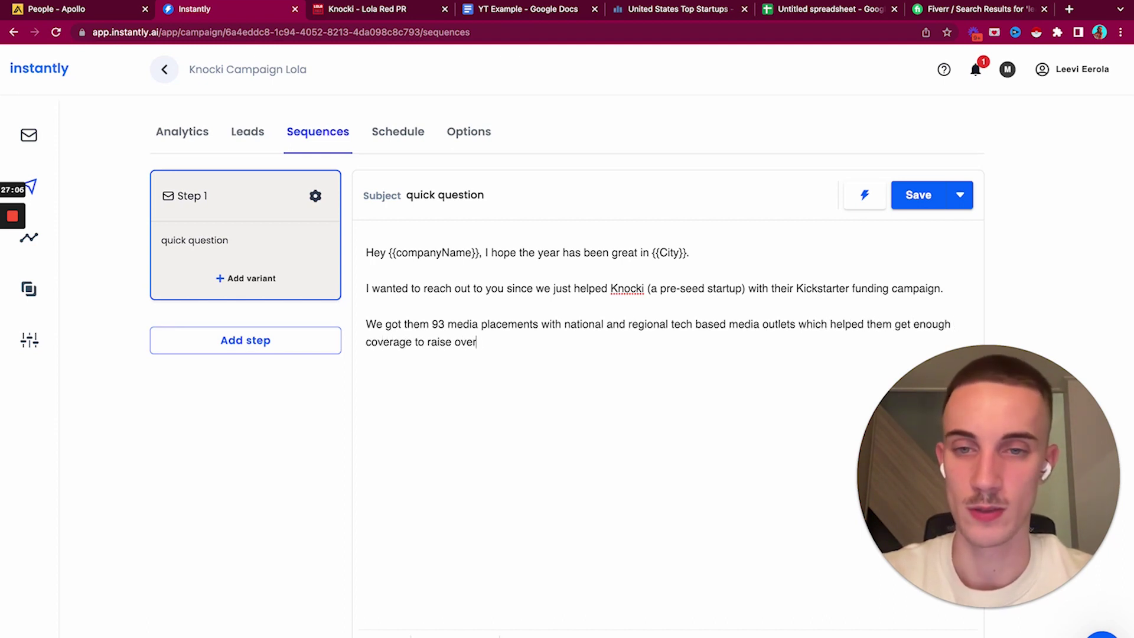
pyautogui.write(' $1000,000 ')
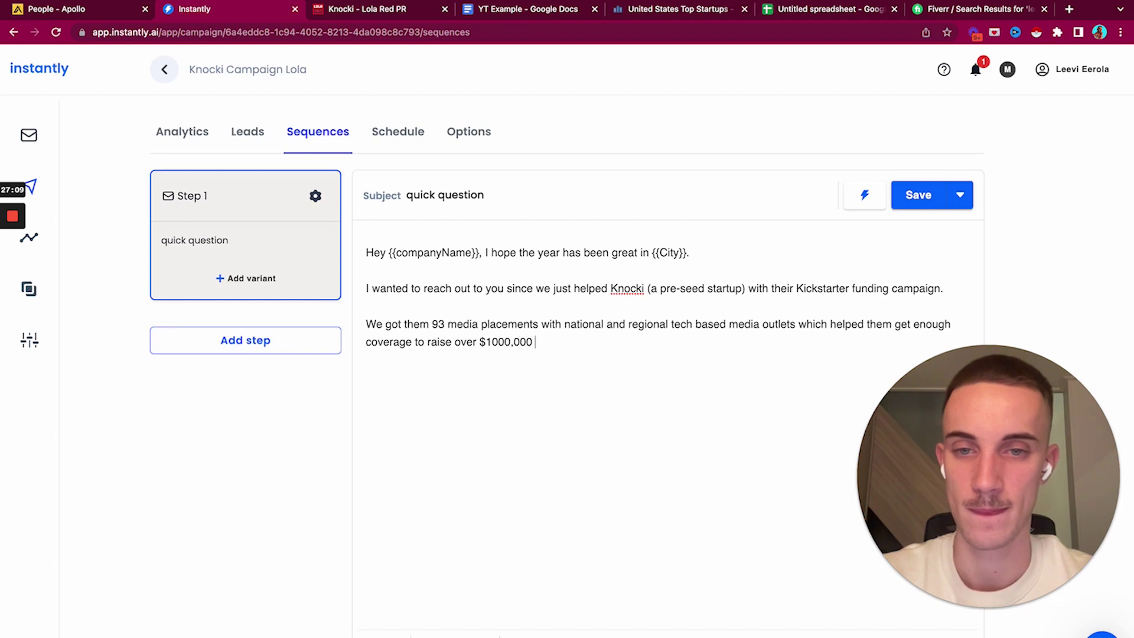
pyautogui.write('in funding.  ')
pyautogui.write('Do you mi')
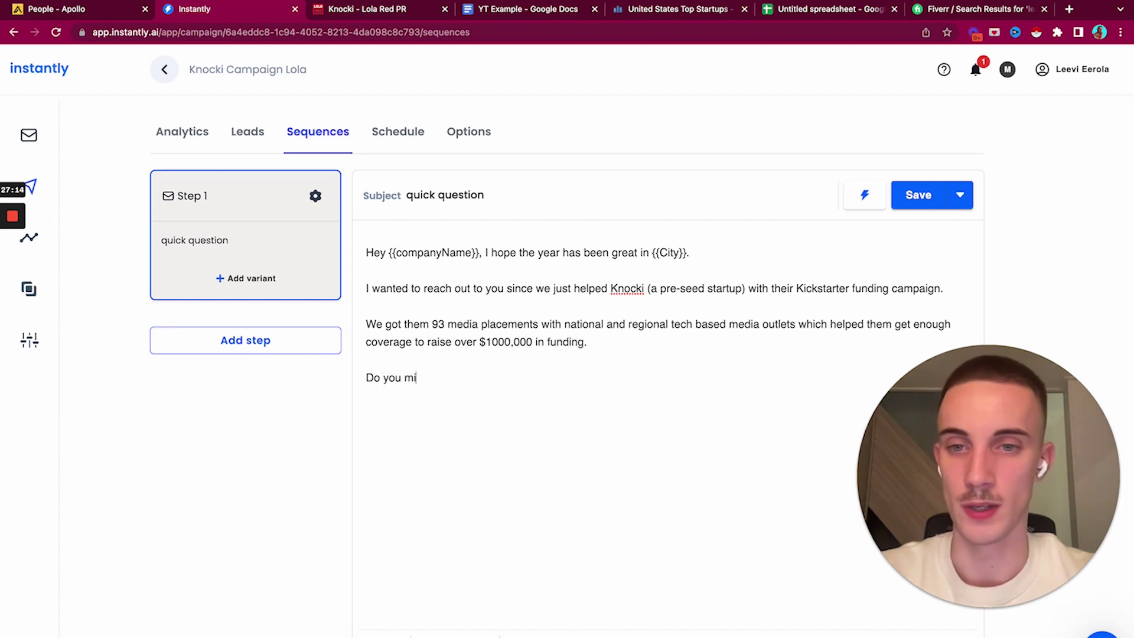
pyautogui.write('nd if I send som')
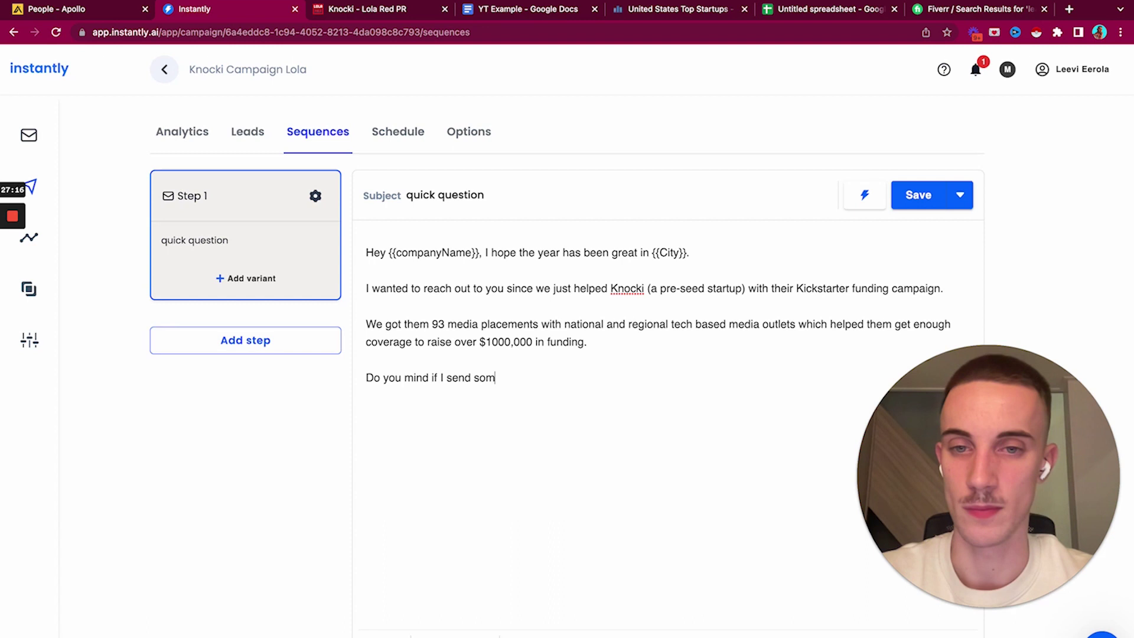
pyautogui.write('e more information about this?')
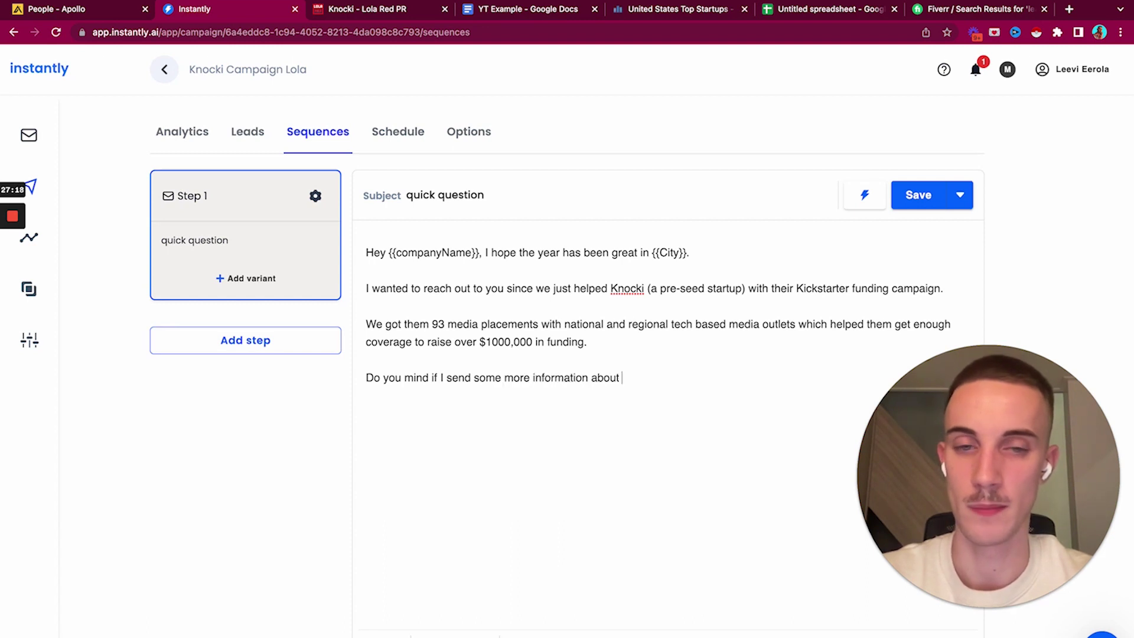
# Step: Add the sign-off 'Cheers,' with Name, Company and Address lines below
pyautogui.press('Return')
pyautogui.press('Return')
pyautogui.write('Che')
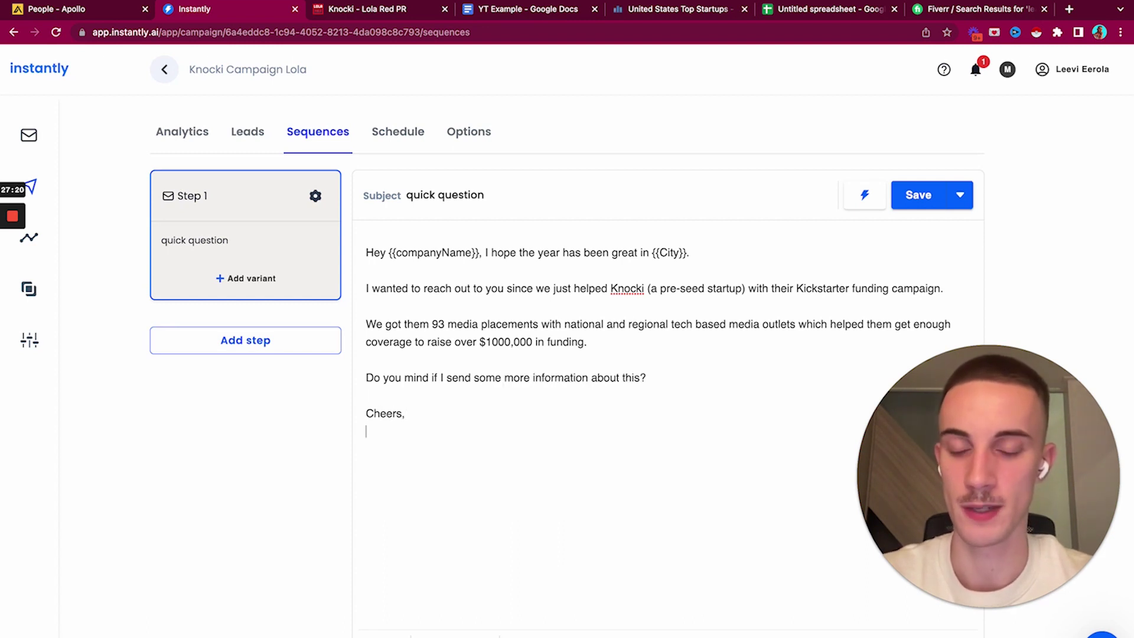
pyautogui.write('ers,')
pyautogui.press('Return')
pyautogui.write('Name Company')
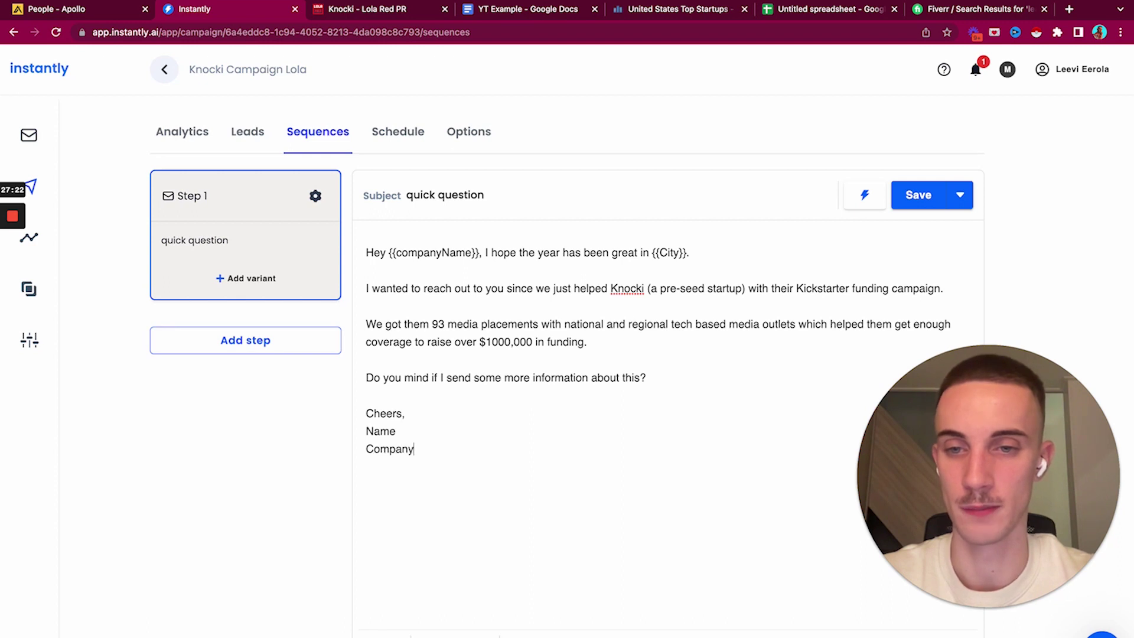
pyautogui.press('Return')
pyautogui.write('Address')
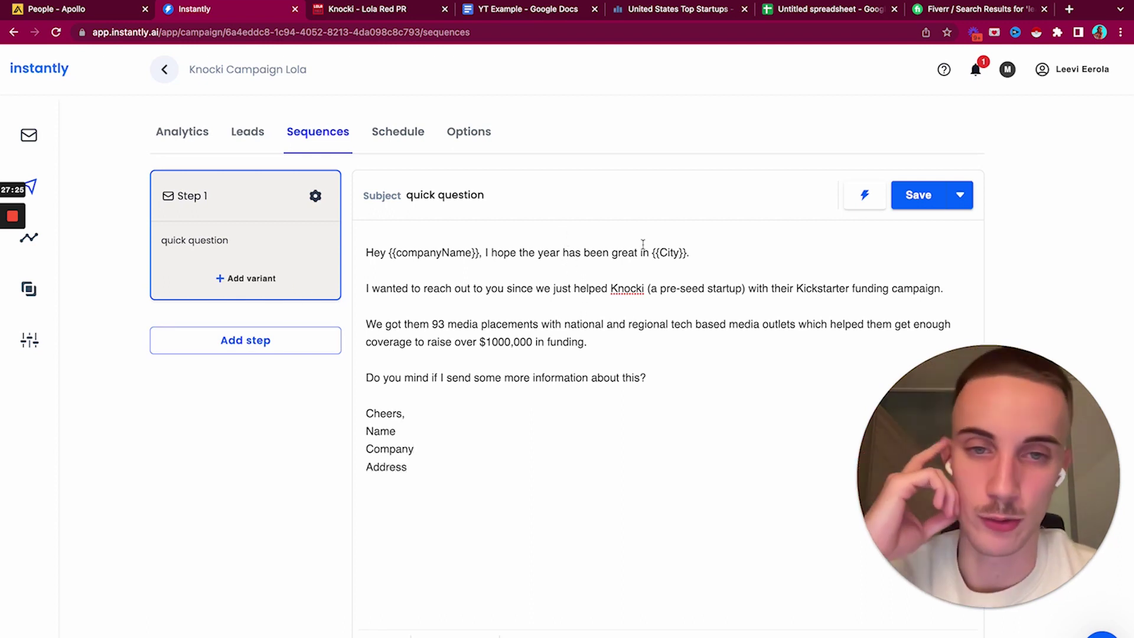
# Step: Review the email's Kickstarter and $1000,000 funding paragraphs
pyautogui.moveTo(366, 248)
pyautogui.mouseDown()
pyautogui.moveTo(657, 455)
pyautogui.moveTo(370, 236)
pyautogui.mouseUp()
pyautogui.click(658, 455)
pyautogui.click(369, 248)
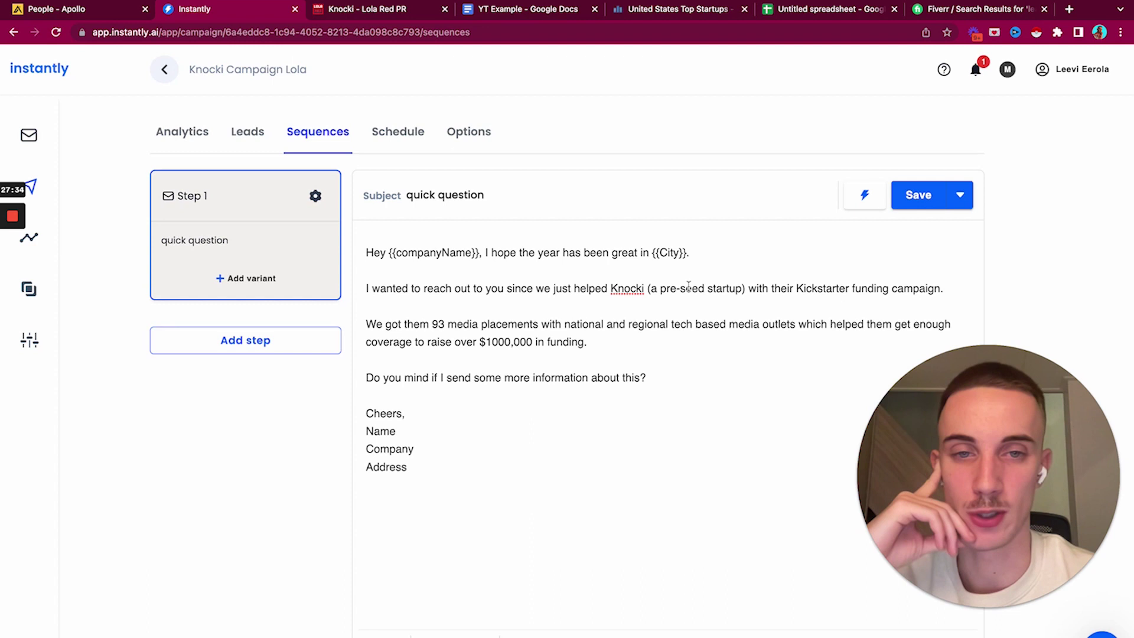
pyautogui.moveTo(748, 289); pyautogui.dragTo(943, 289)
pyautogui.moveTo(366, 323); pyautogui.dragTo(822, 320)
pyautogui.click(598, 349)
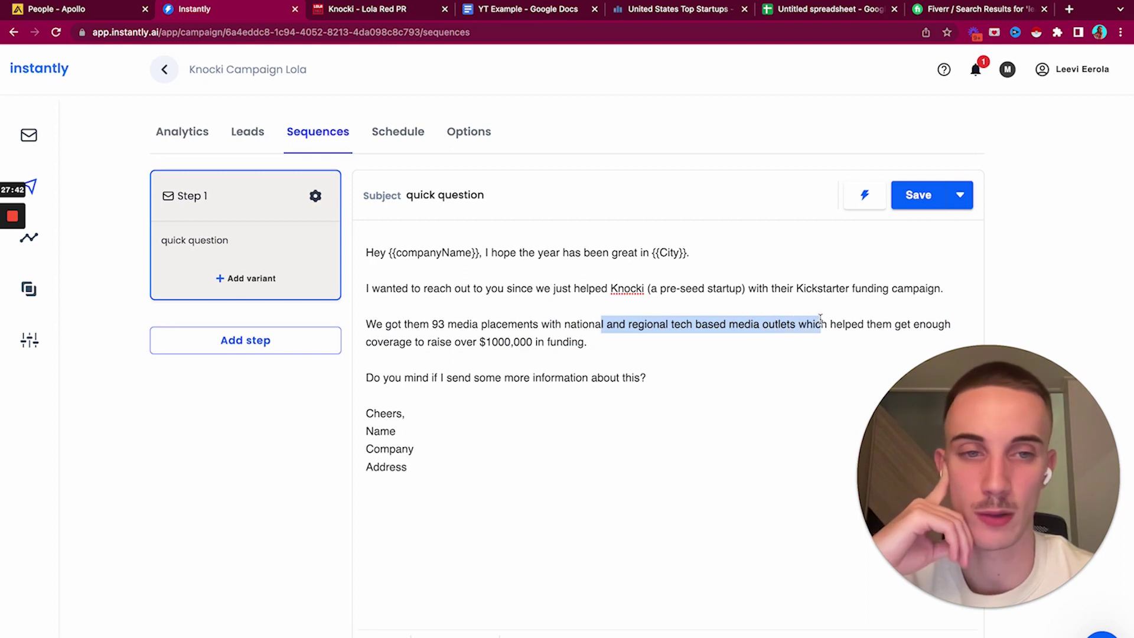
pyautogui.tripleClick(820, 319)
pyautogui.moveTo(605, 343); pyautogui.dragTo(400, 342)
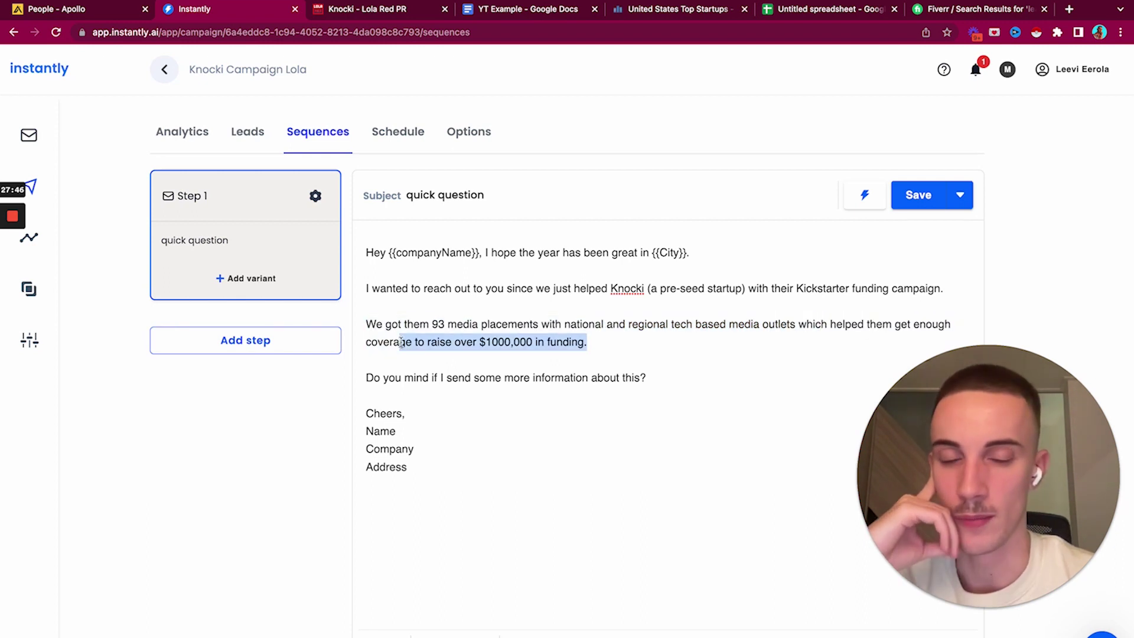
pyautogui.click(400, 342)
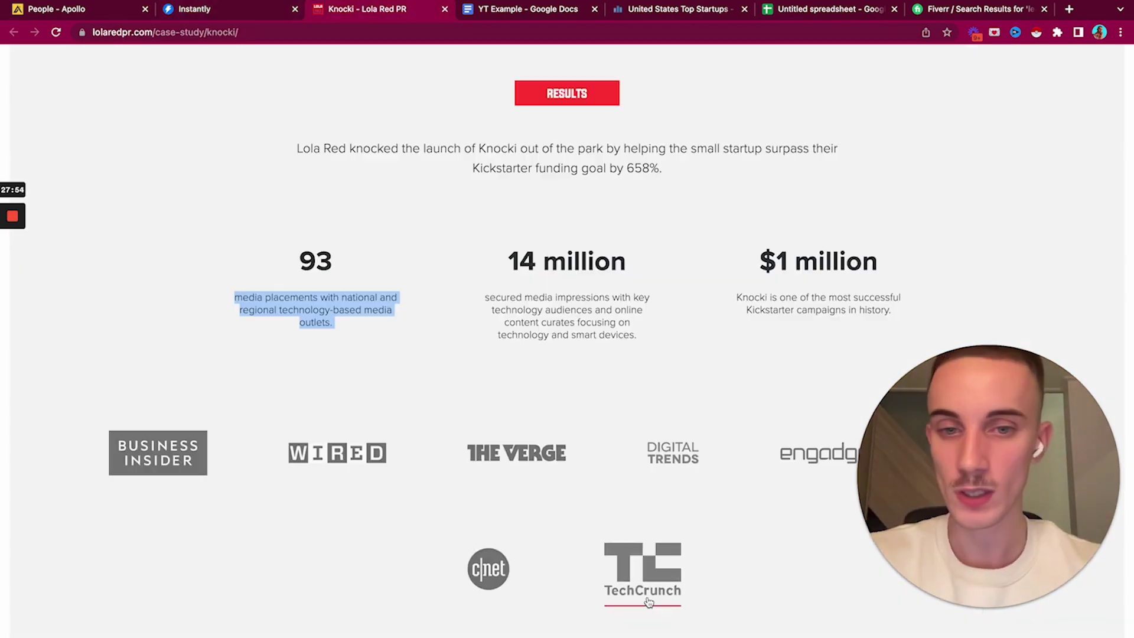
# Step: Complete the P.S. with 'campaign we helped them with', join it onto the Ps. line, and save
pyautogui.scroll(-4, 567, 331)
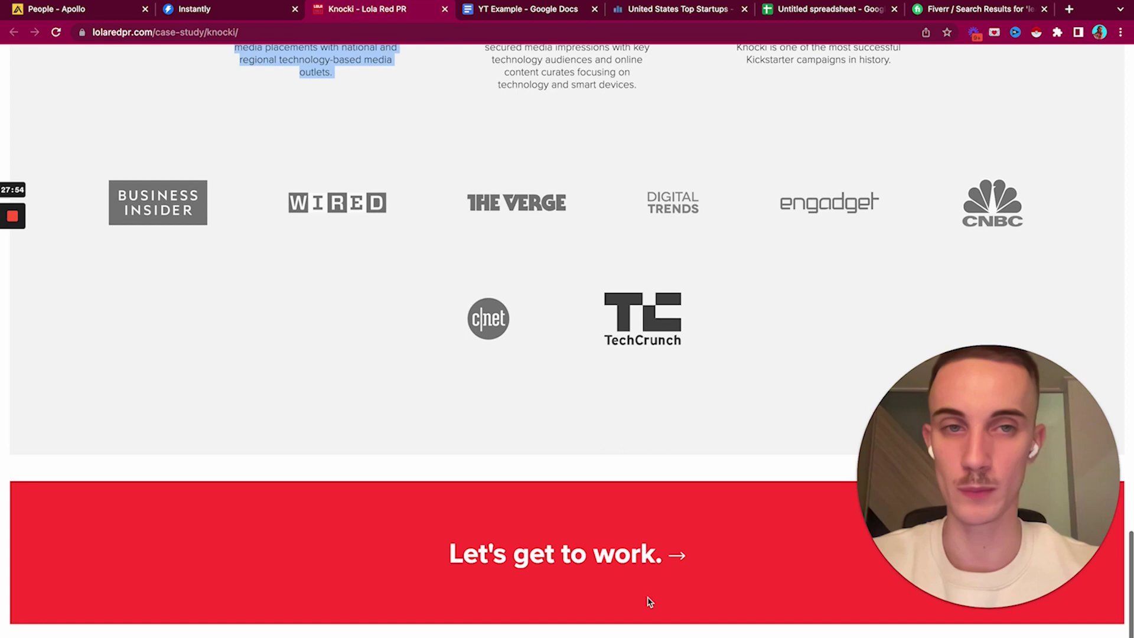
pyautogui.scroll(3, 757, 241)
pyautogui.moveTo(756, 241)
pyautogui.mouseDown()
pyautogui.moveTo(931, 245)
pyautogui.moveTo(906, 258)
pyautogui.moveTo(773, 248)
pyautogui.moveTo(737, 232)
pyautogui.mouseUp()
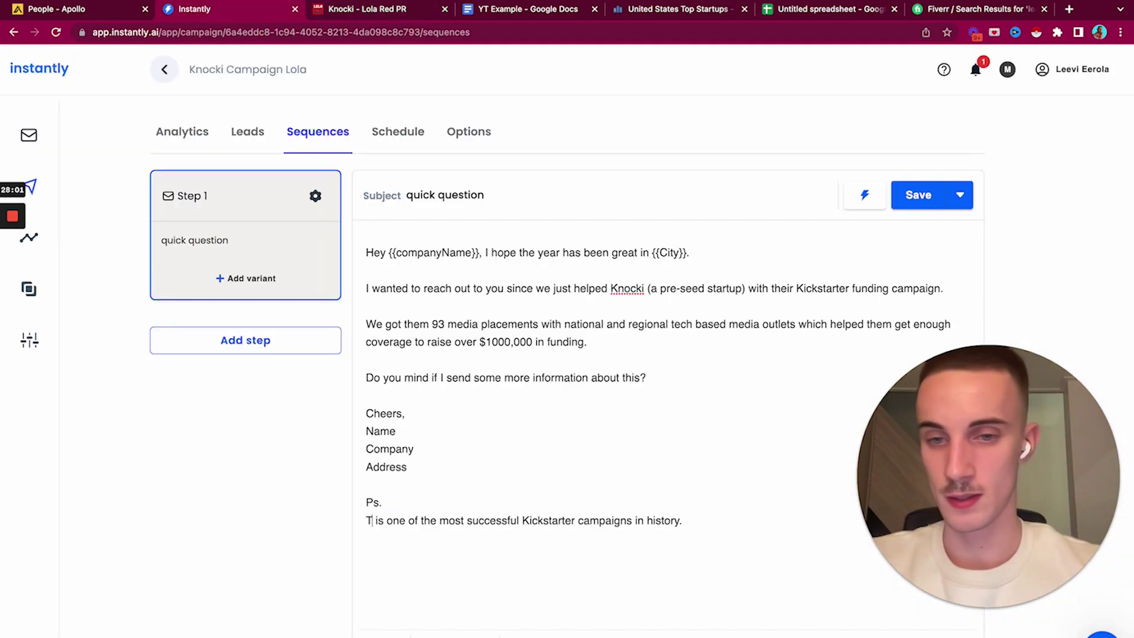
pyautogui.write('campaigns in history.')
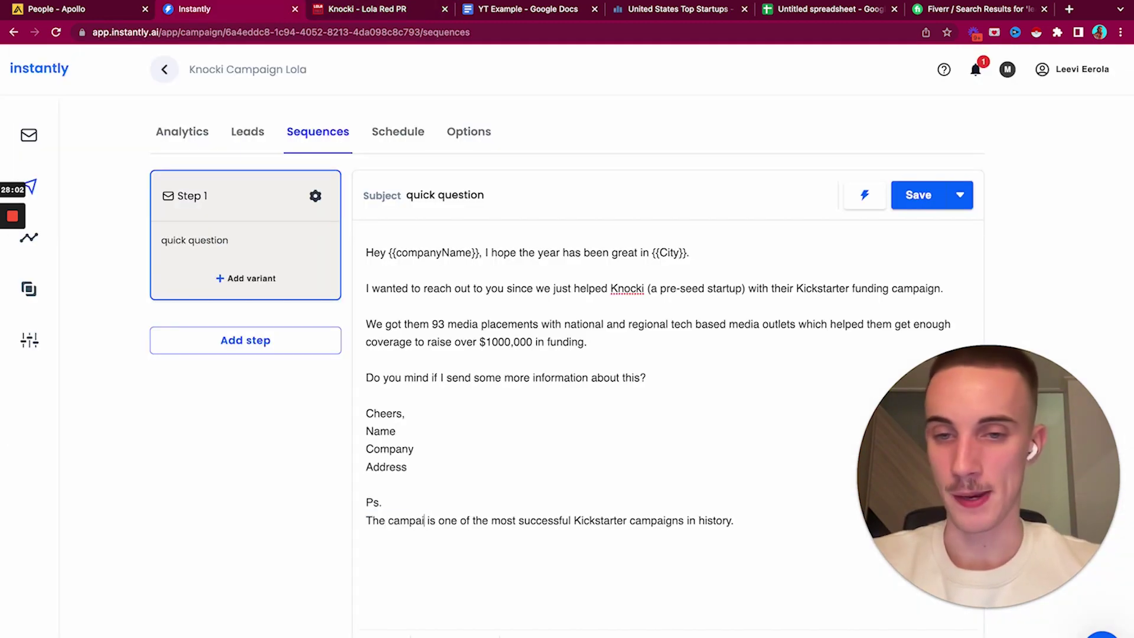
pyautogui.write(' we helped them with')
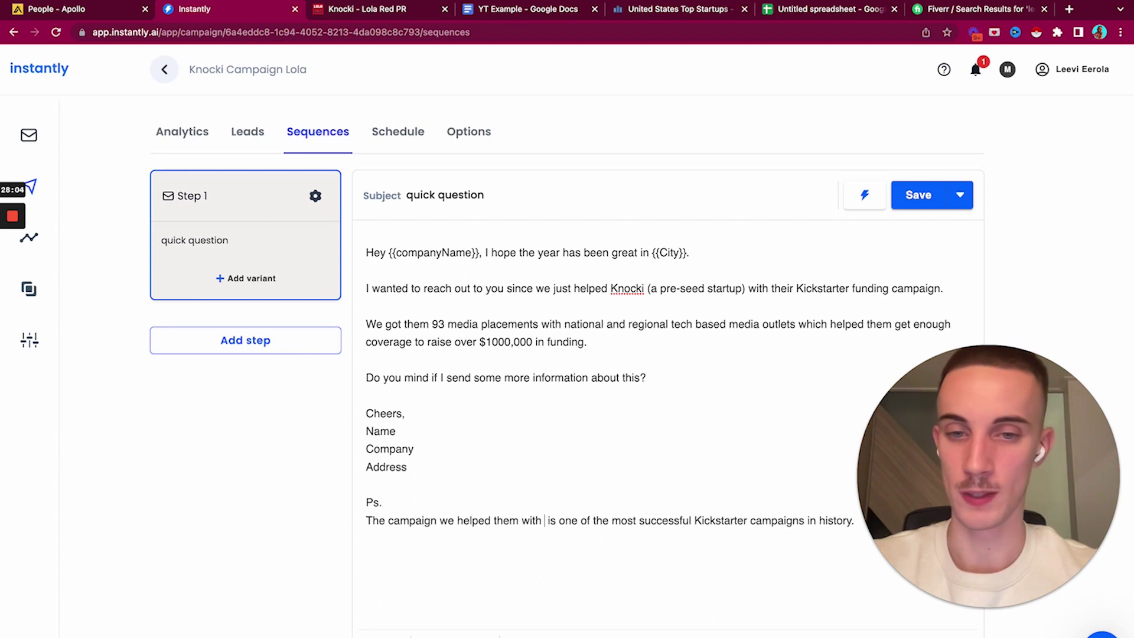
pyautogui.press('Home')
pyautogui.press('BackSpace')
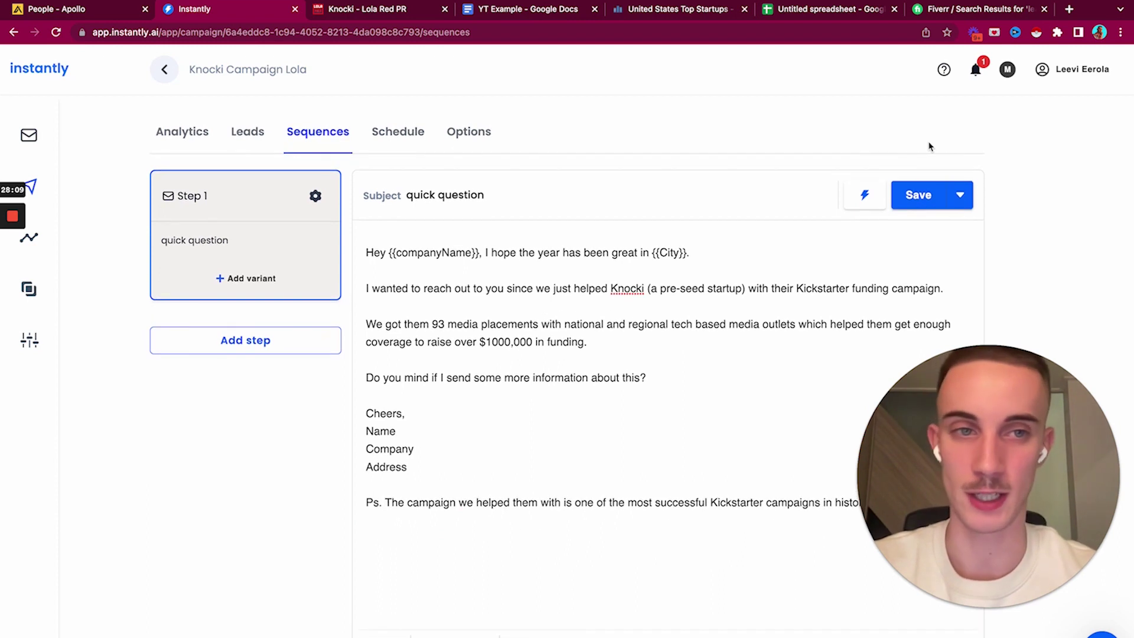
pyautogui.click(918, 195)
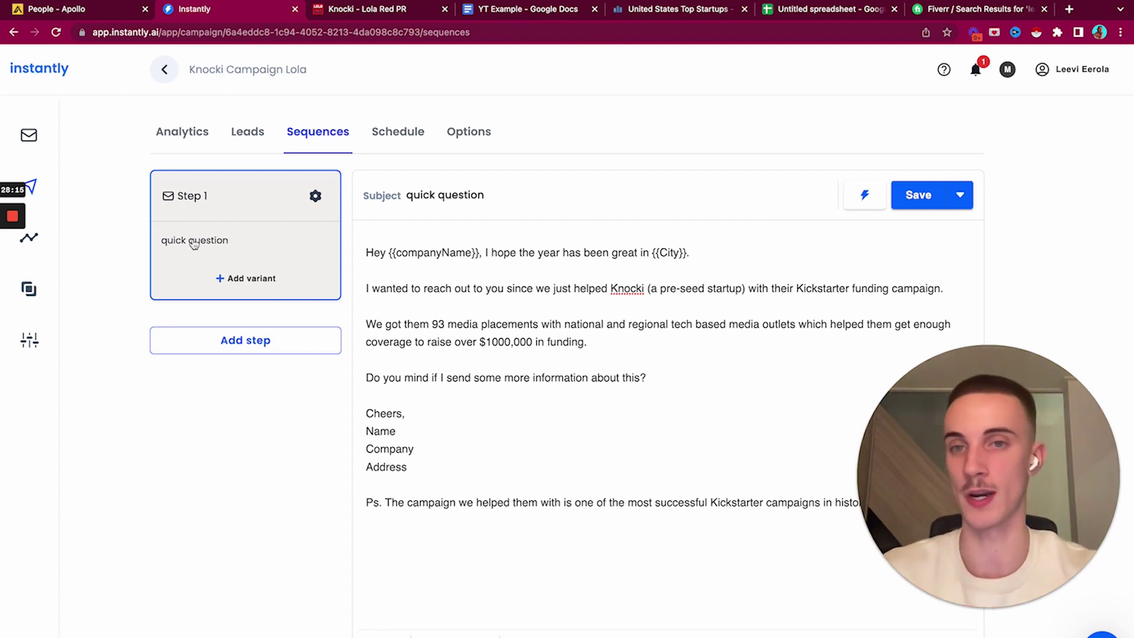
# Step: Add variant B with variant A's email and put Name, Company, Address on separate lines
pyautogui.click(227, 279)
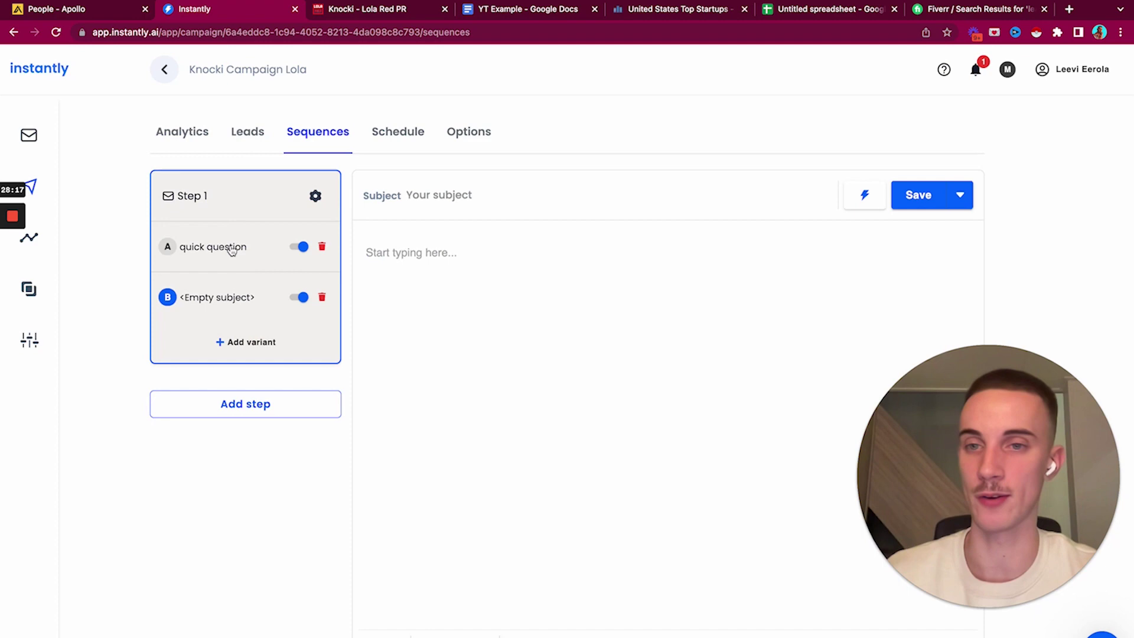
pyautogui.click(227, 247)
pyautogui.click(228, 297)
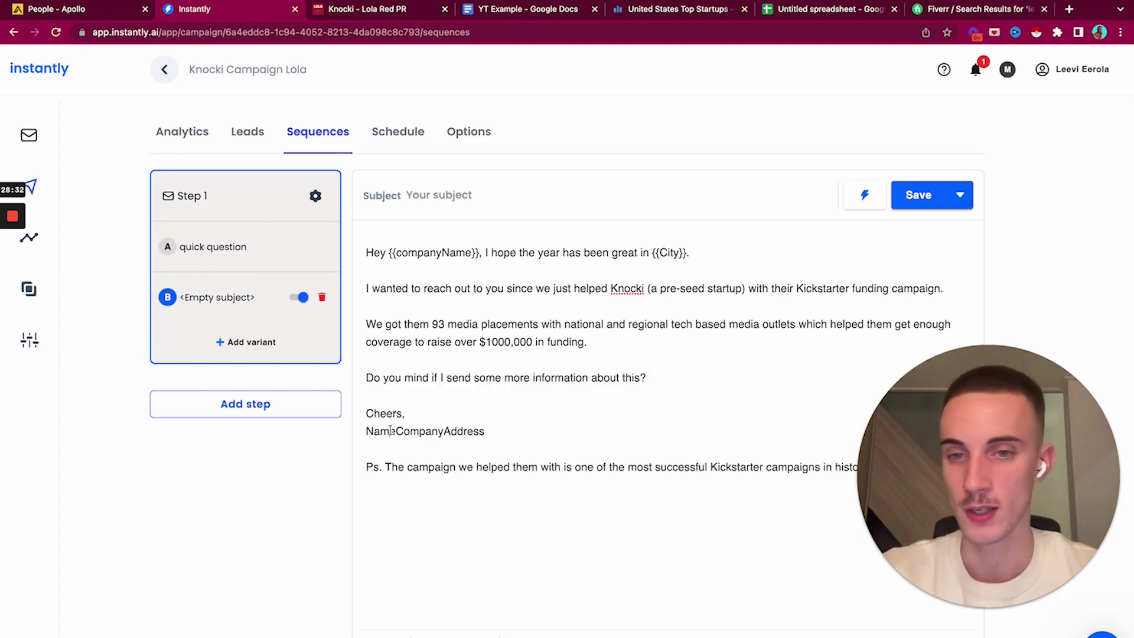
pyautogui.press('Return')
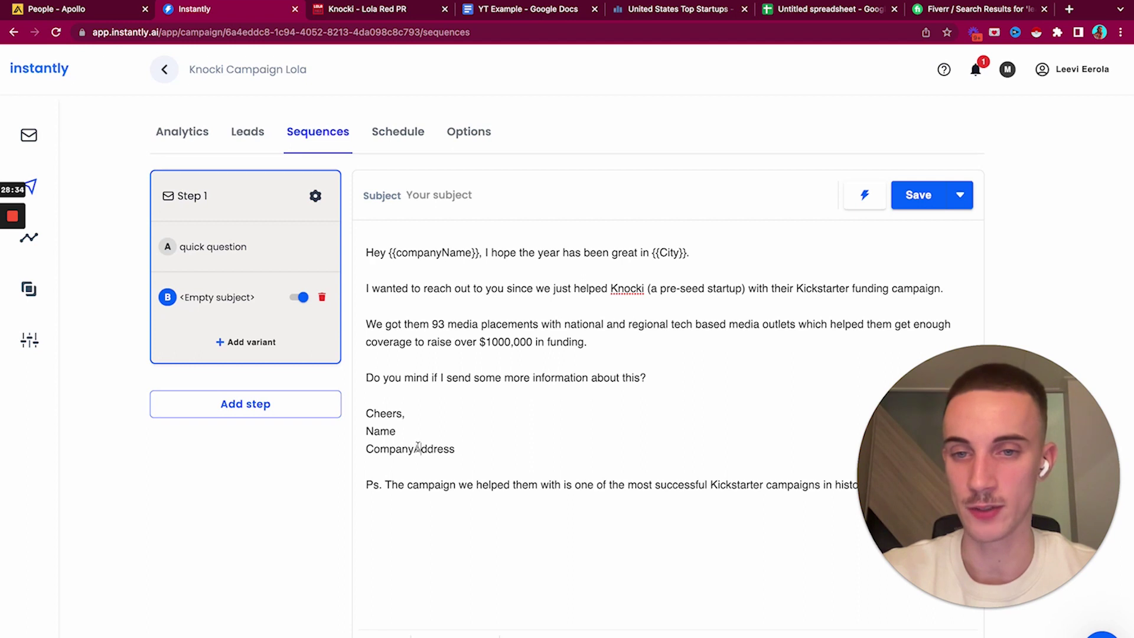
pyautogui.press('Return')
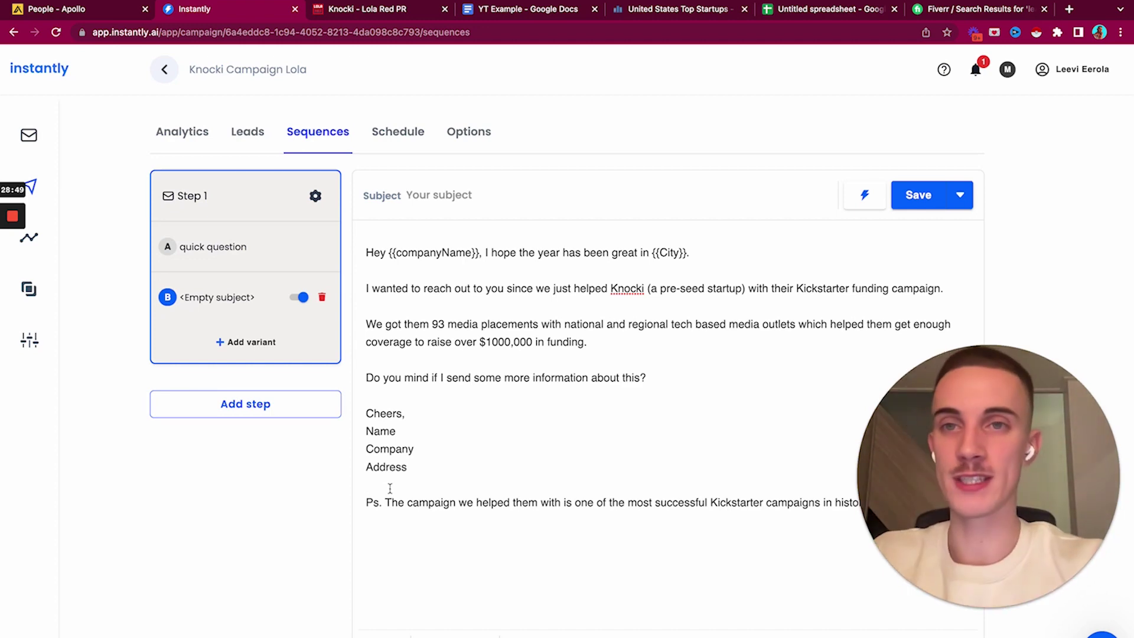
# Step: Replace the middle sentences with 'a pre-seed start-up like yourself (Knocki) with their Kickstarter funding campaign'
pyautogui.click(360, 11)
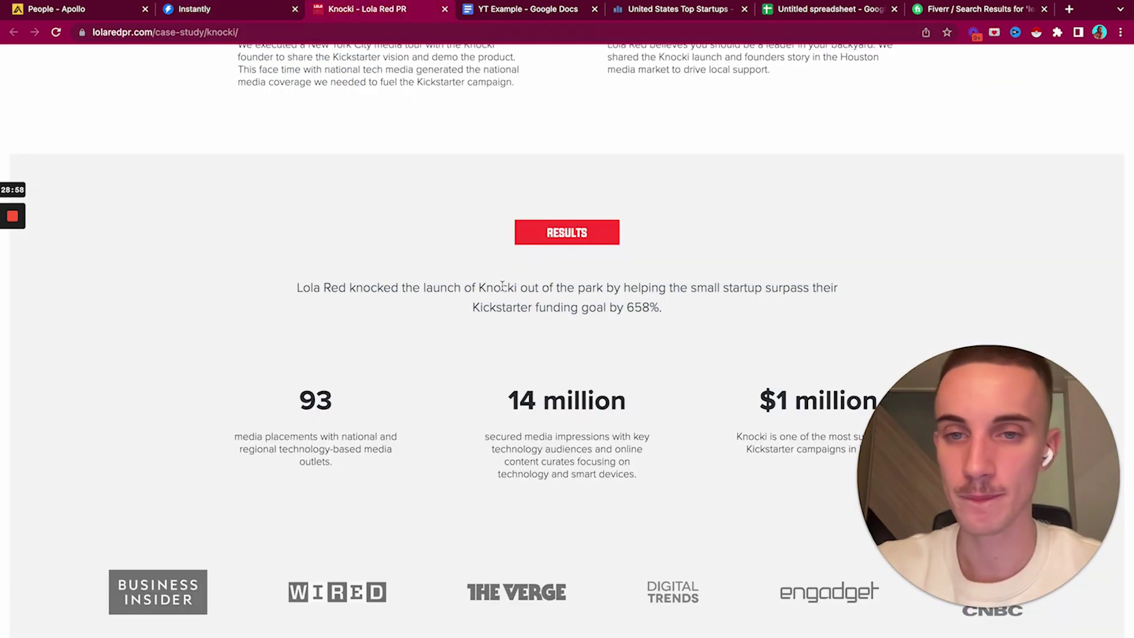
pyautogui.moveTo(480, 288); pyautogui.dragTo(658, 307)
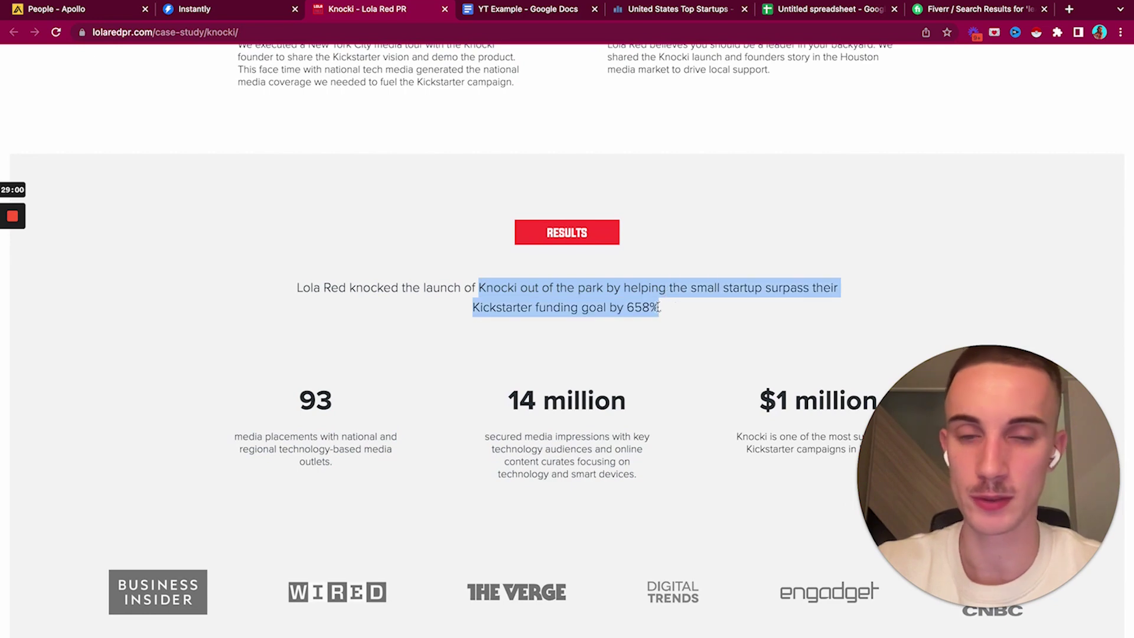
pyautogui.click(270, 8)
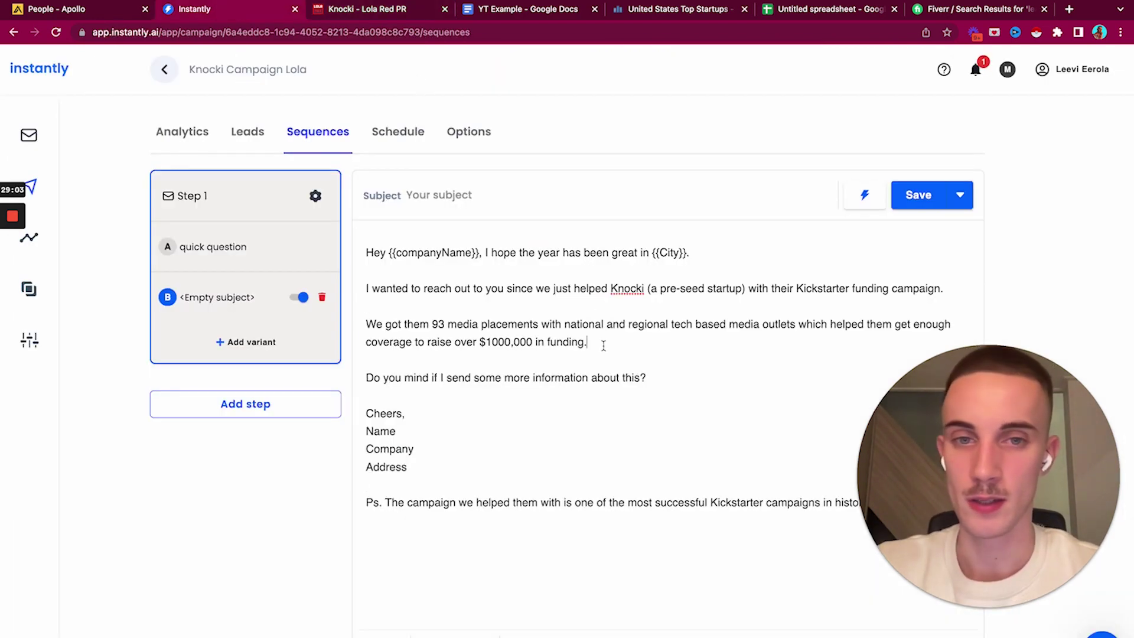
pyautogui.moveTo(603, 346); pyautogui.dragTo(652, 288)
pyautogui.press('BackSpace')
pyautogui.press('BackSpace')
pyautogui.press('BackSpace')
pyautogui.press('BackSpace')
pyautogui.press('BackSpace')
pyautogui.press('BackSpace')
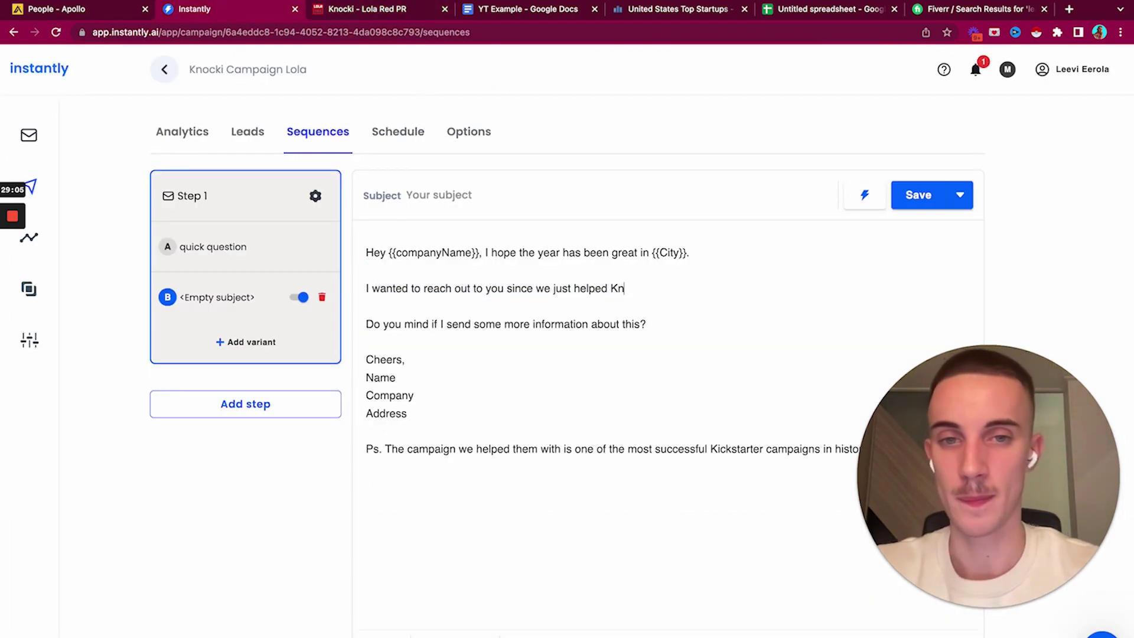
pyautogui.write('a pre-seed star')
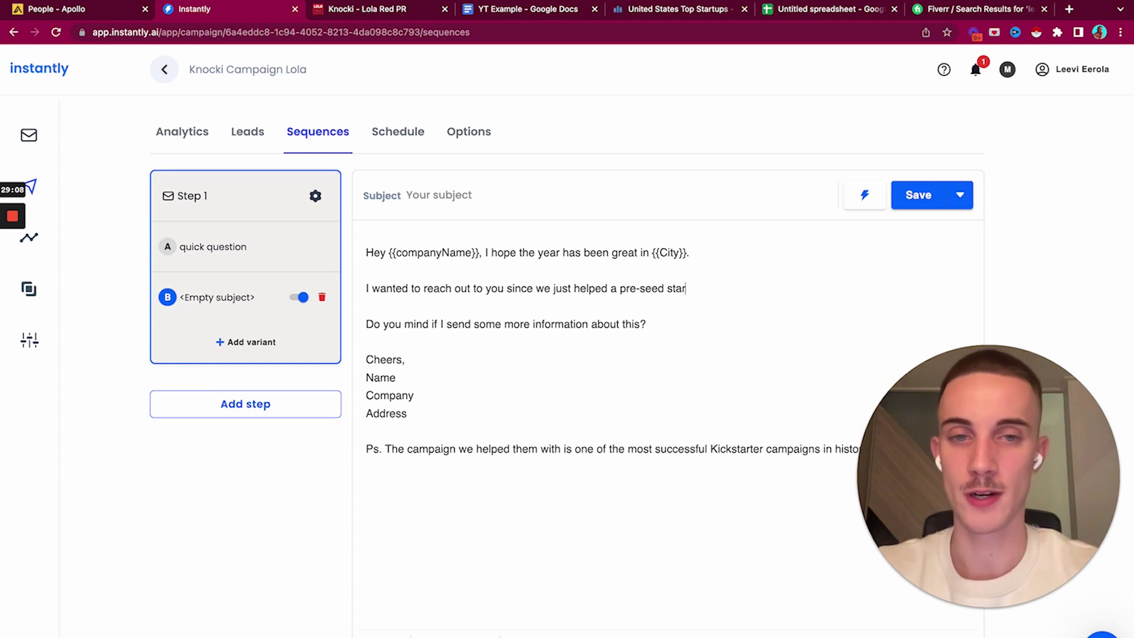
pyautogui.write('t-up like yourself (Knocki) with their ')
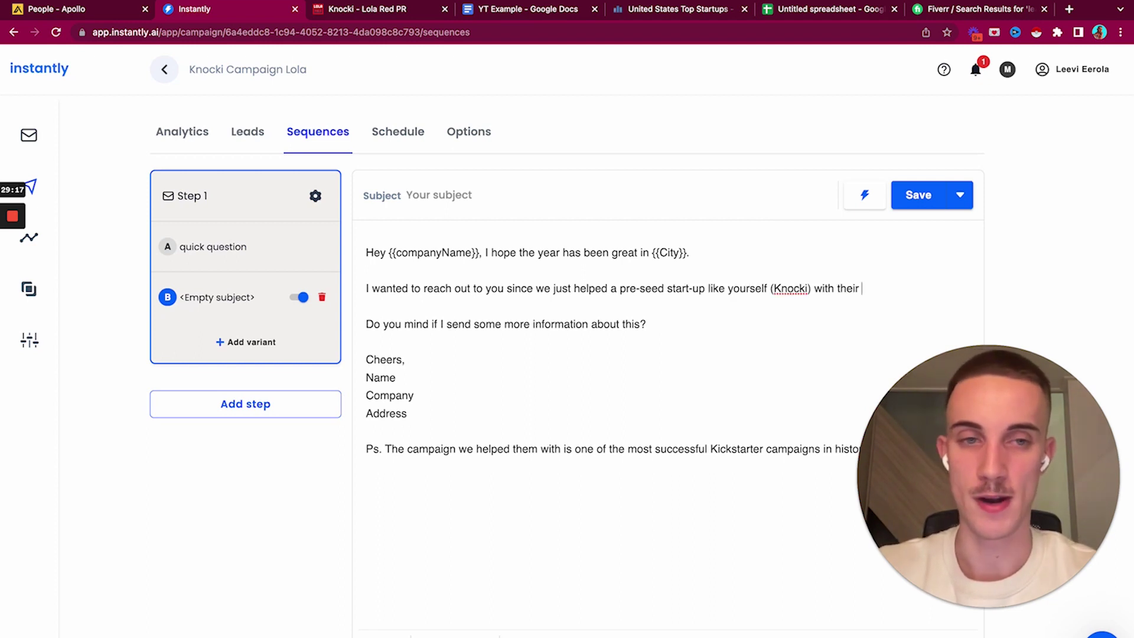
pyautogui.write('Kickstarter funding campa')
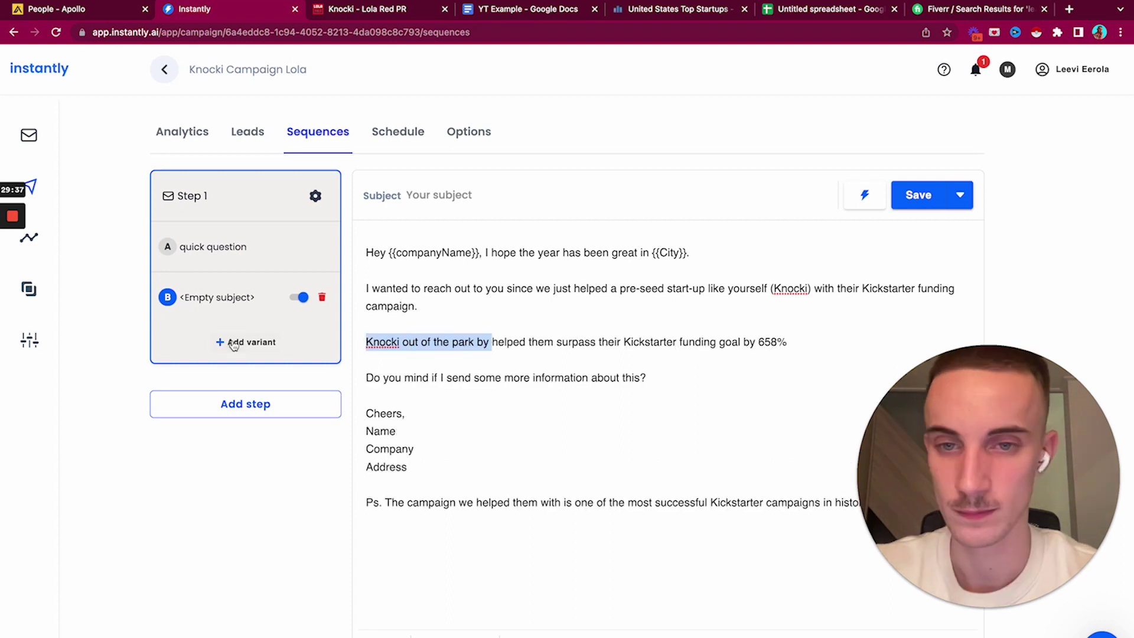
pyautogui.write('We')
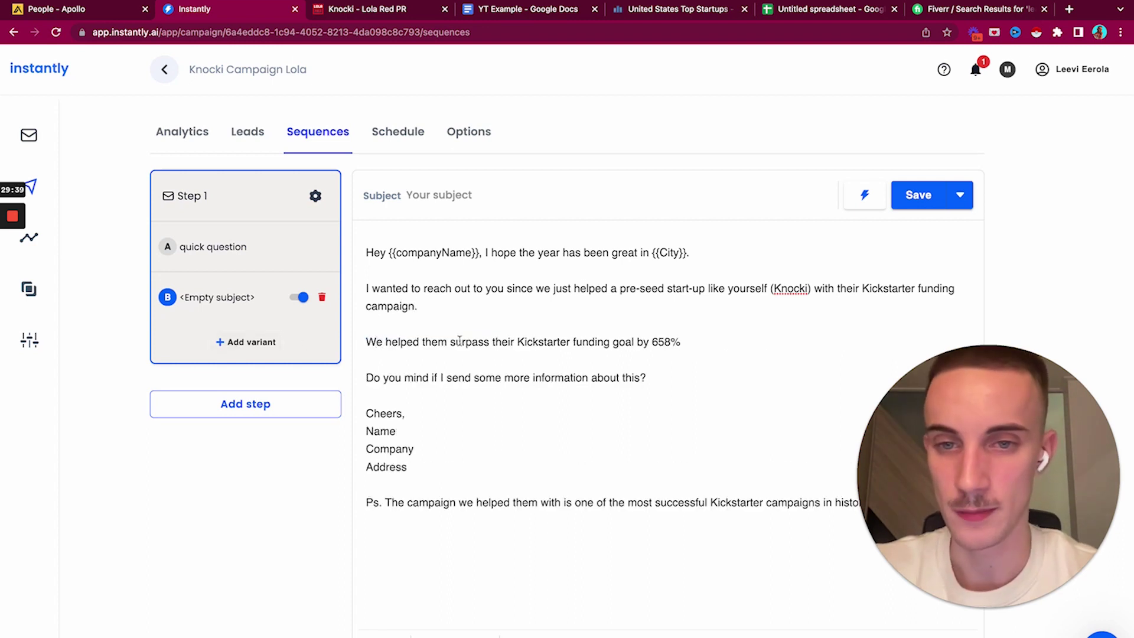
# Step: Add the 658% result credited to media coverage targeted at their customer avatar, and save
pyautogui.click(698, 338)
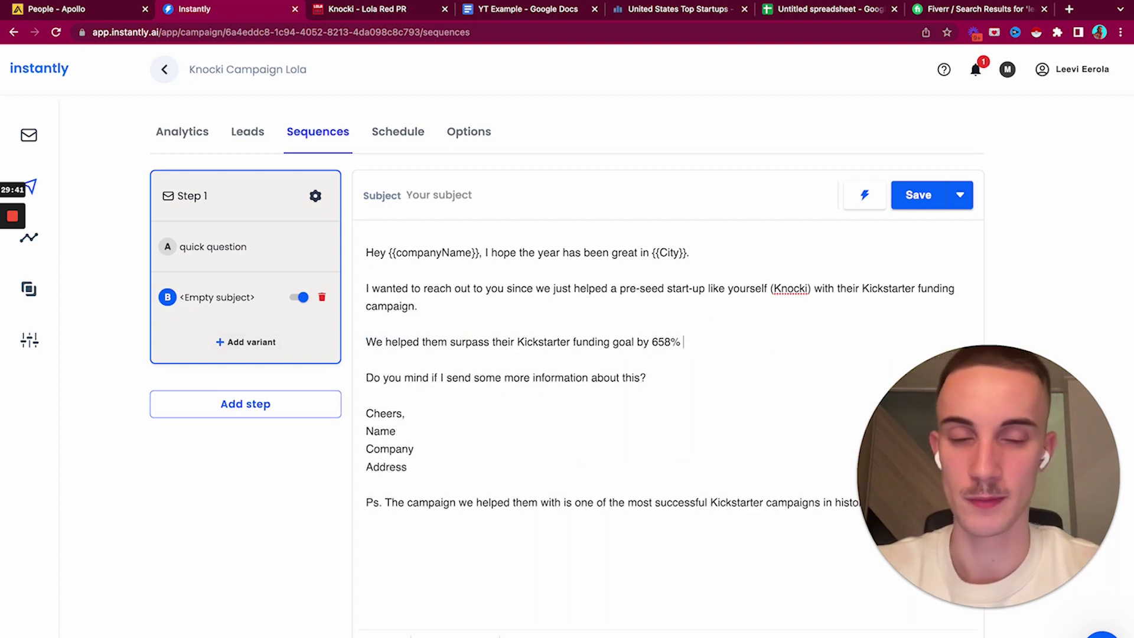
pyautogui.write('with getting them good q')
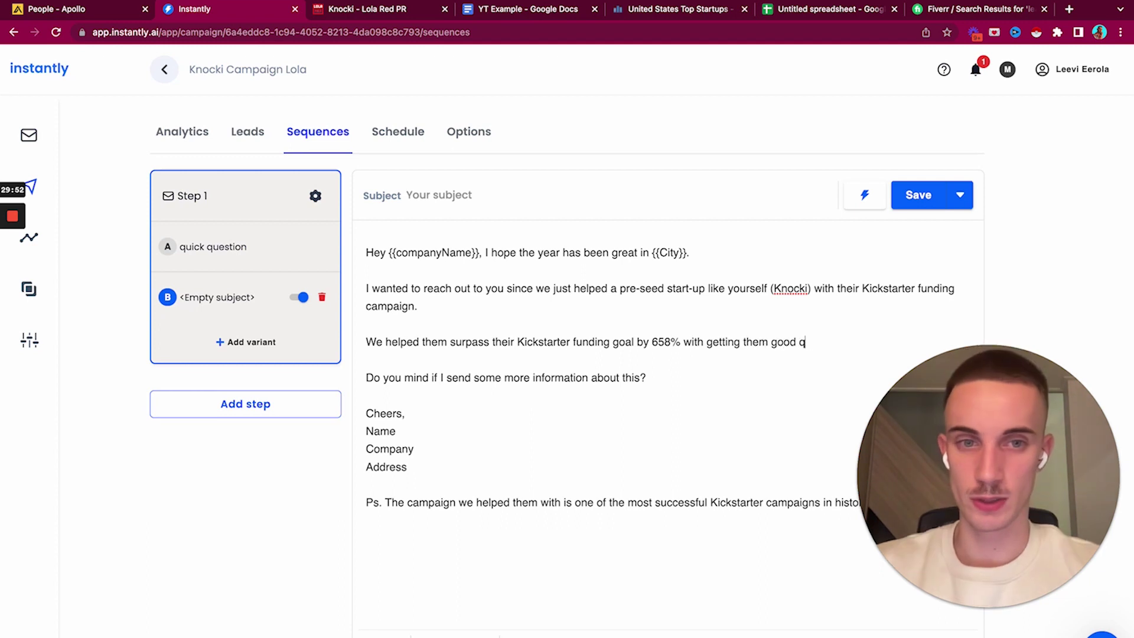
pyautogui.write('uality media cover')
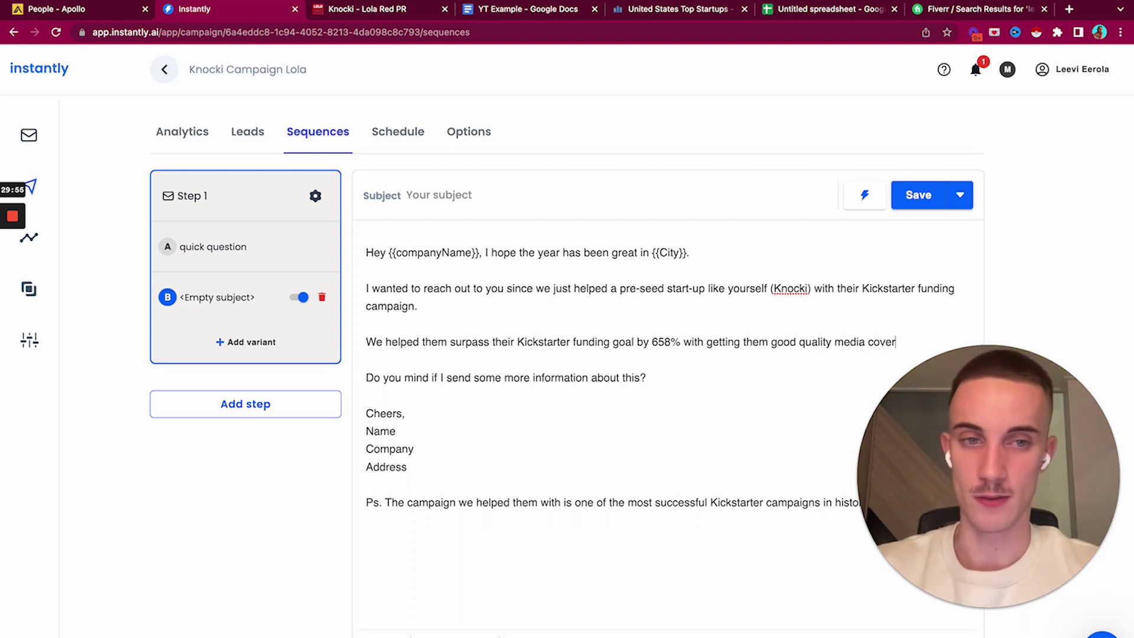
pyautogui.write('age targeted for teh')
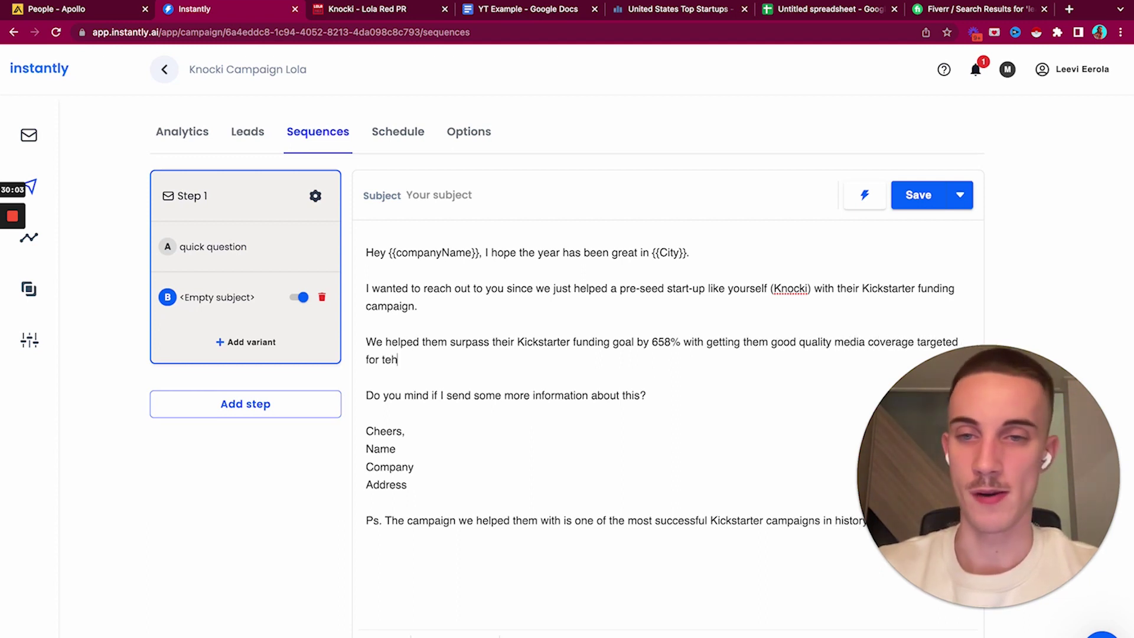
pyautogui.press('BackSpace')
pyautogui.press('BackSpace')
pyautogui.write('heir customer avatar.')
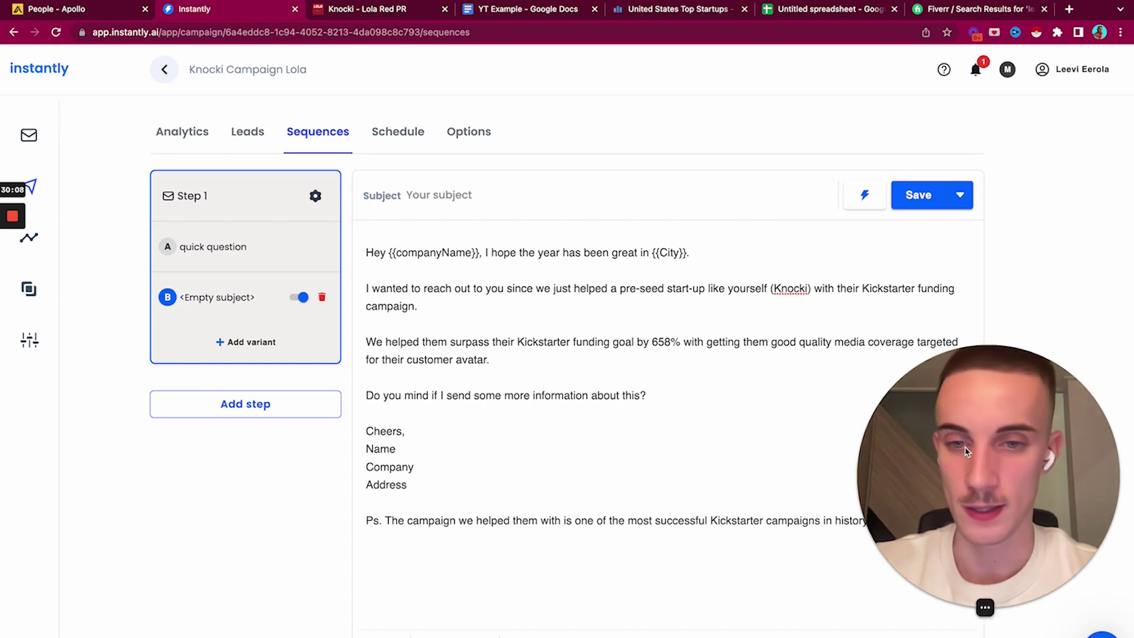
pyautogui.click(920, 198)
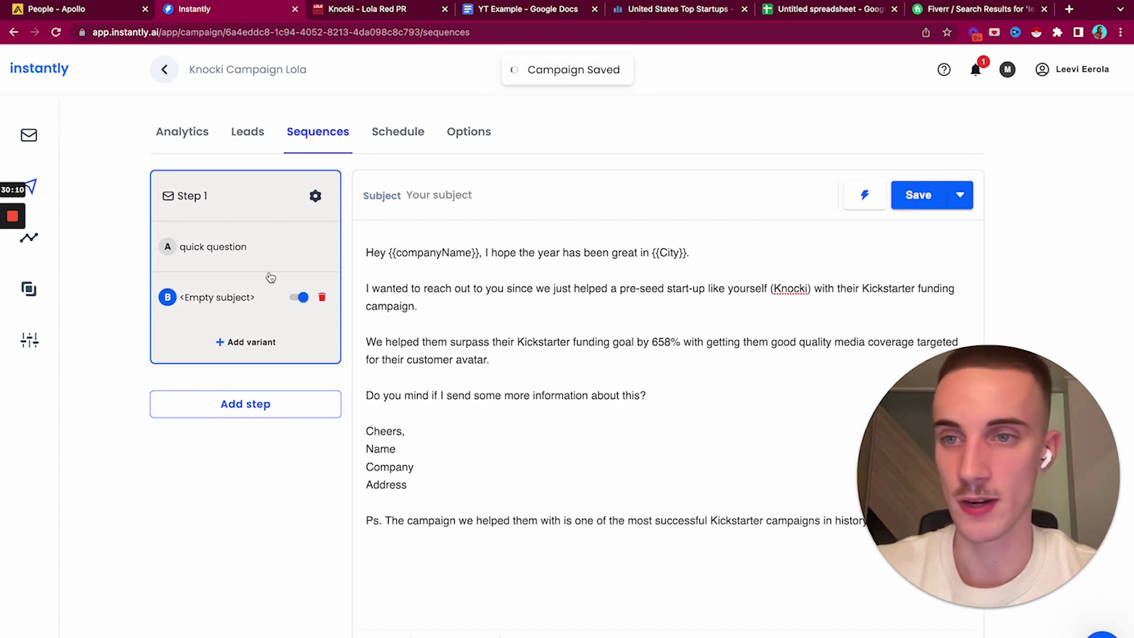
# Step: Create variant C from variant B's body with the subject 'quick question'
pyautogui.click(237, 342)
pyautogui.click(244, 303)
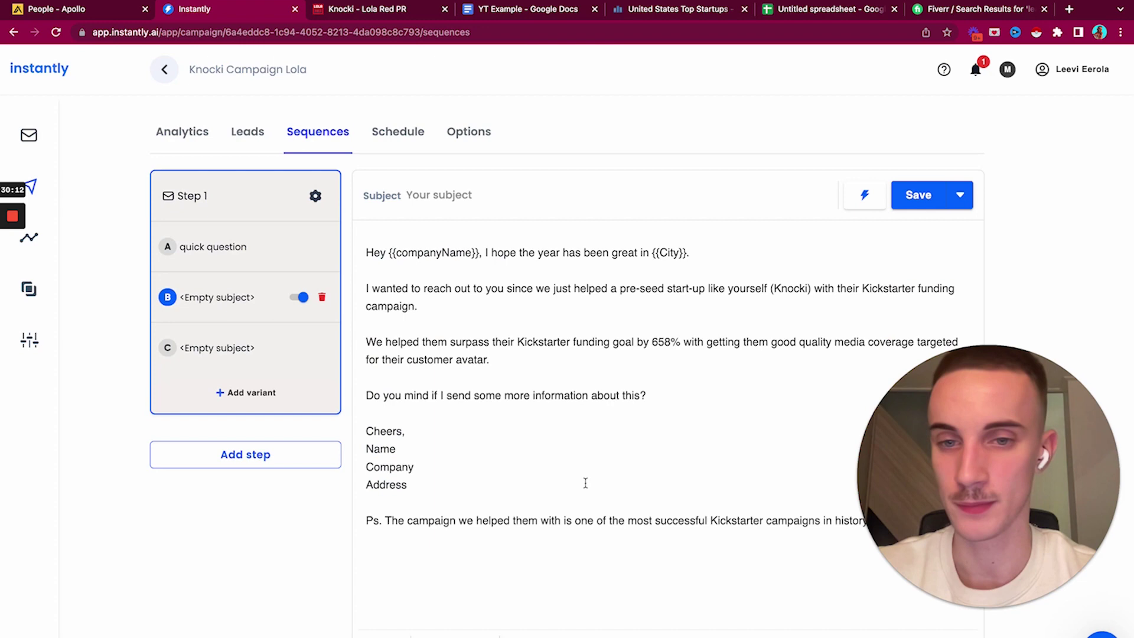
pyautogui.press('super+a')
pyautogui.press('super+c')
pyautogui.click(213, 348)
pyautogui.press('super+v')
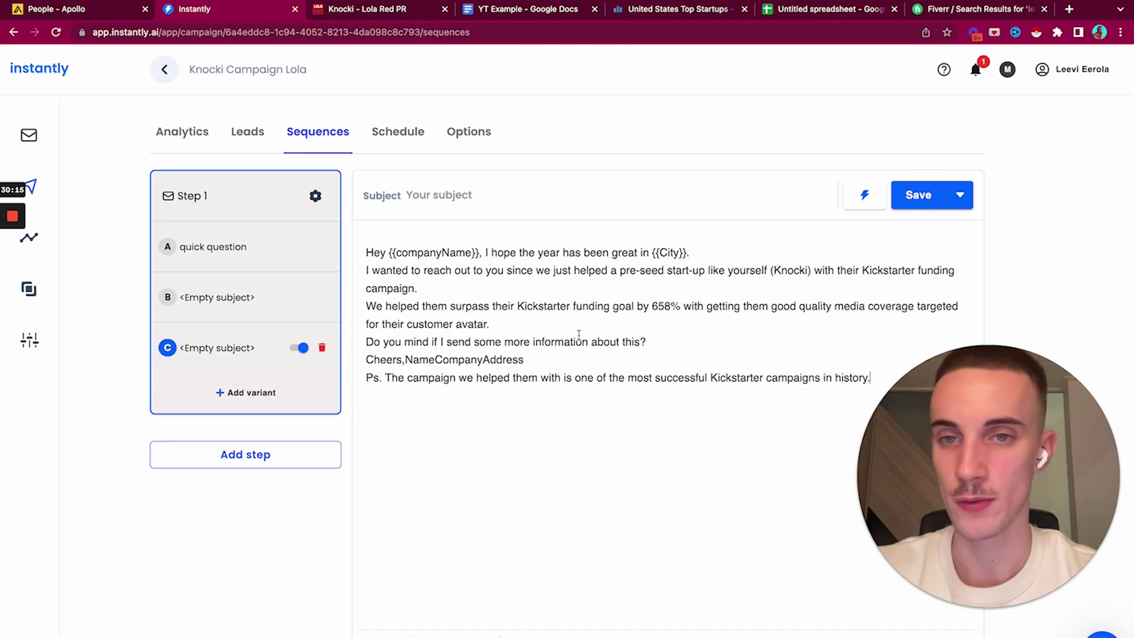
pyautogui.click(437, 195)
pyautogui.write('quick question')
pyautogui.click(918, 194)
# Step: Replace the middle paragraphs with the Kickstarter question, Knocki's $1000,000 story and 'Do you mind…' line, then save
pyautogui.moveTo(365, 288); pyautogui.dragTo(646, 395)
pyautogui.press('BackSpace')
pyautogui.write('Just w')
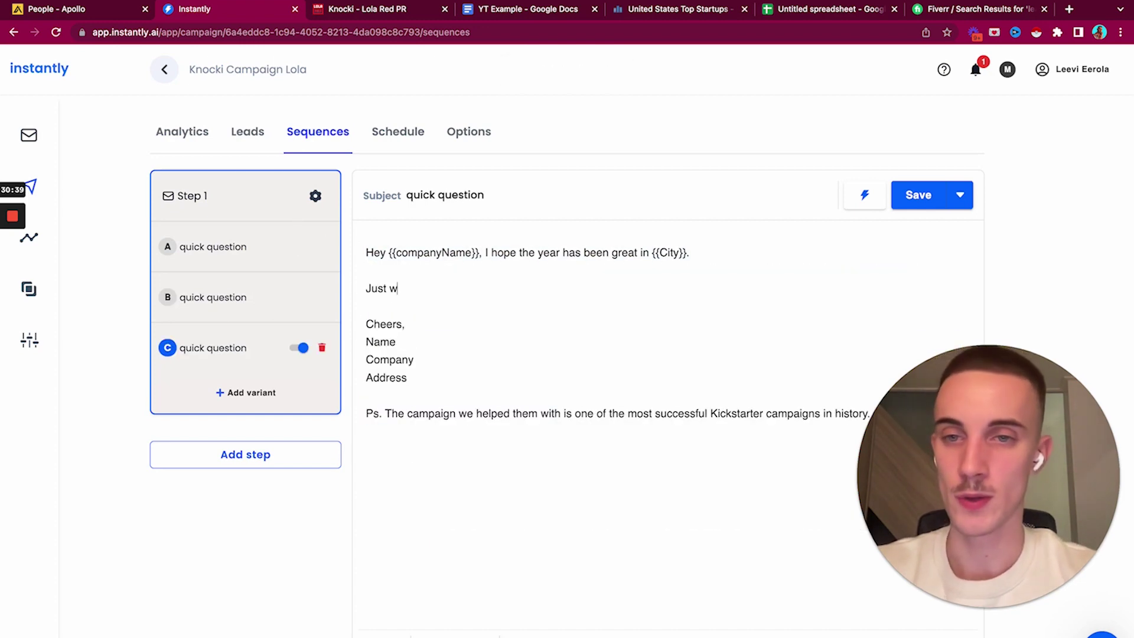
pyautogui.write('anted to ask if you have ')
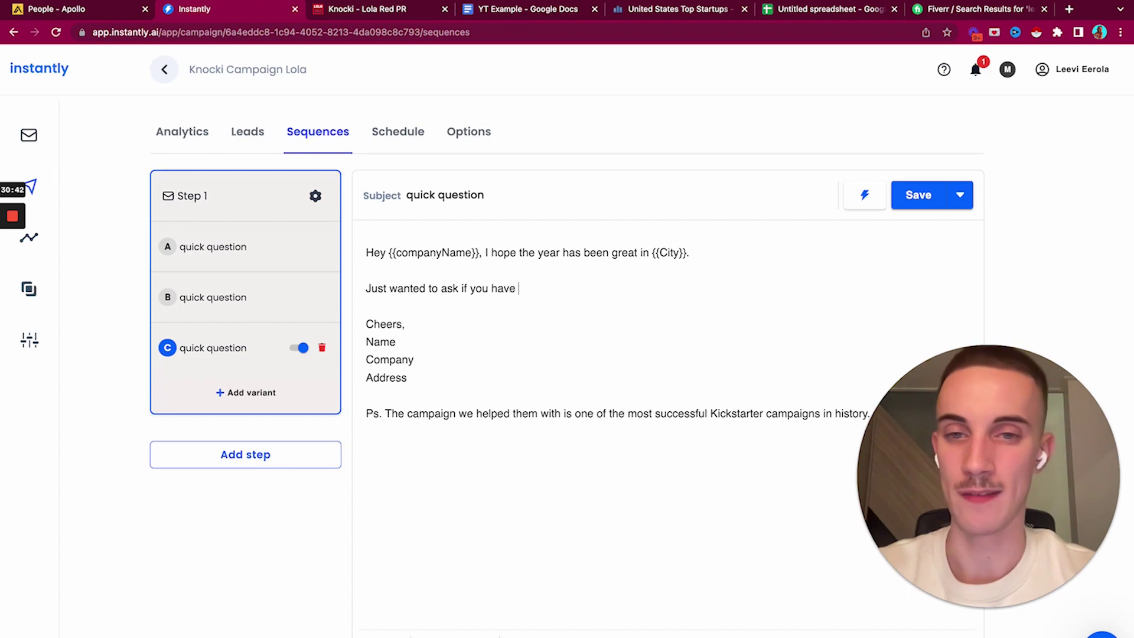
pyautogui.write('though about laun')
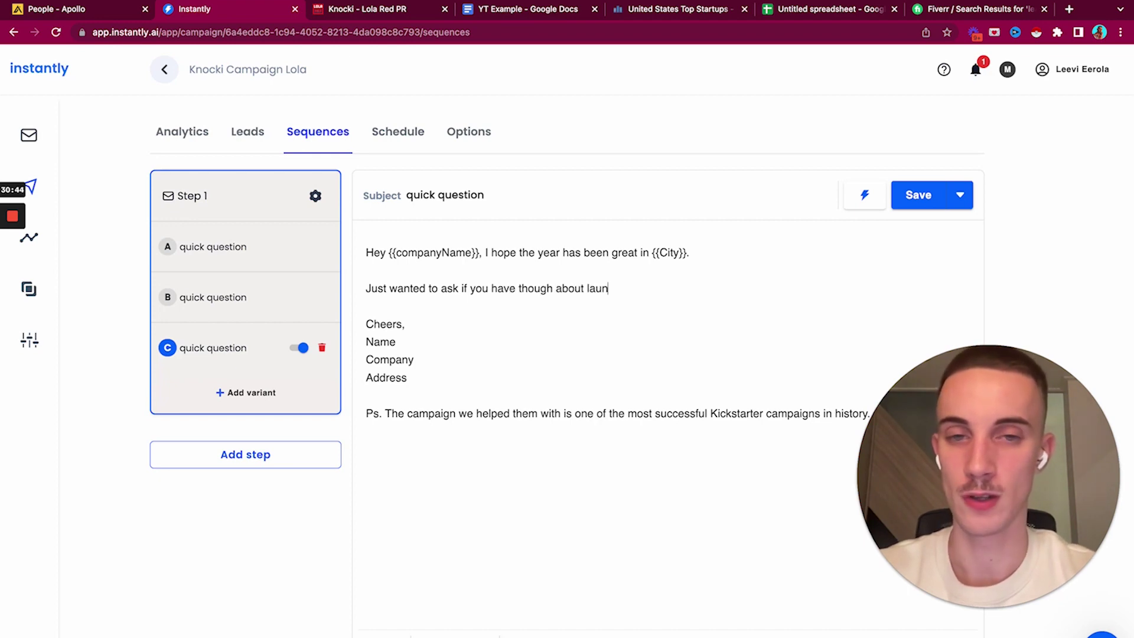
pyautogui.write('ching a Kickstarter')
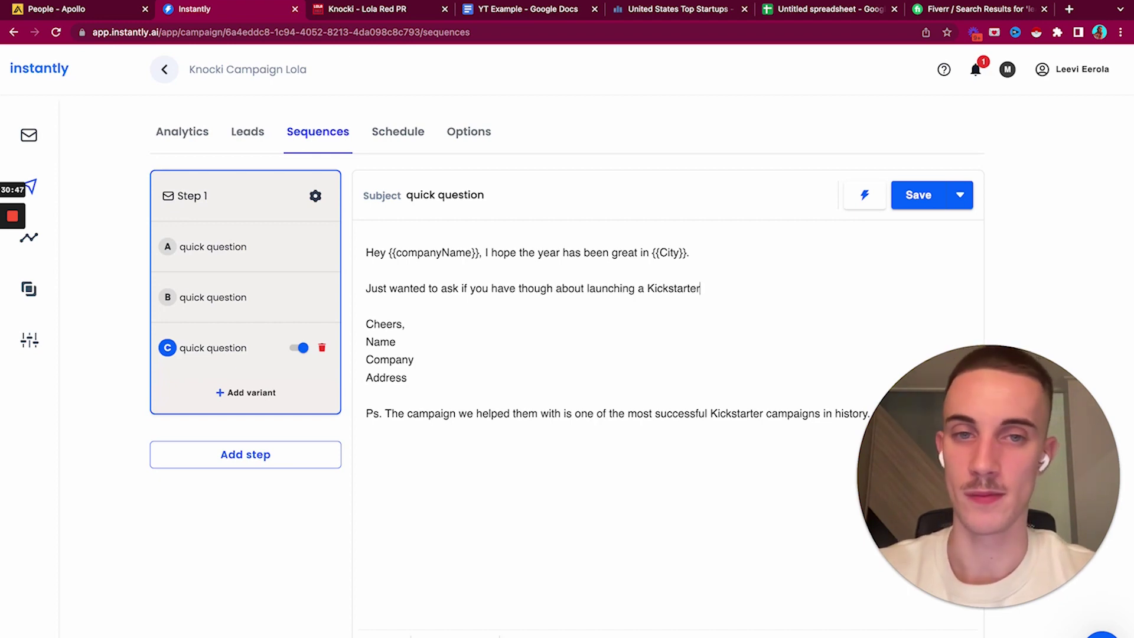
pyautogui.write(' funding campaign in 20')
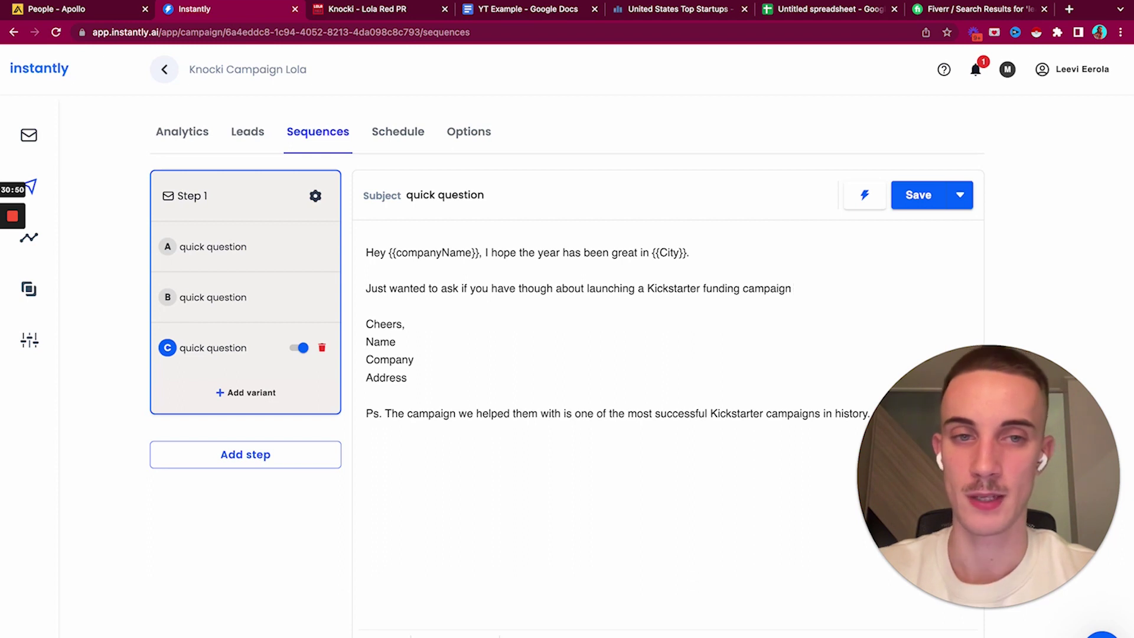
pyautogui.write('23')
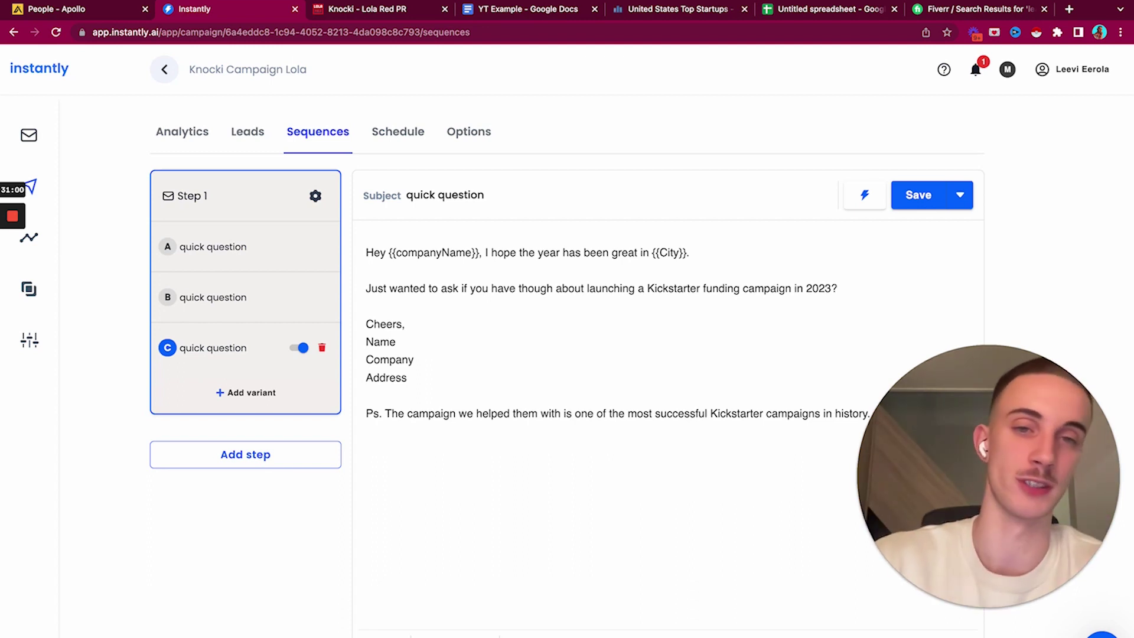
pyautogui.press('Return')
pyautogui.press('Return')
pyautogui.write('We just helped a ')
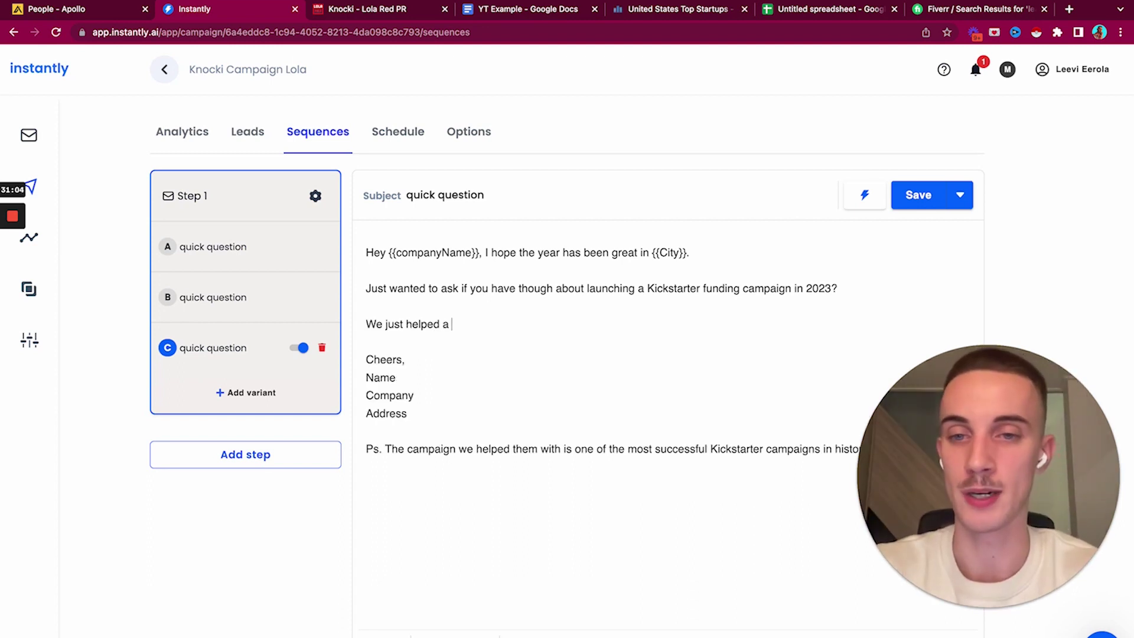
pyautogui.write('pre-seed start-up c')
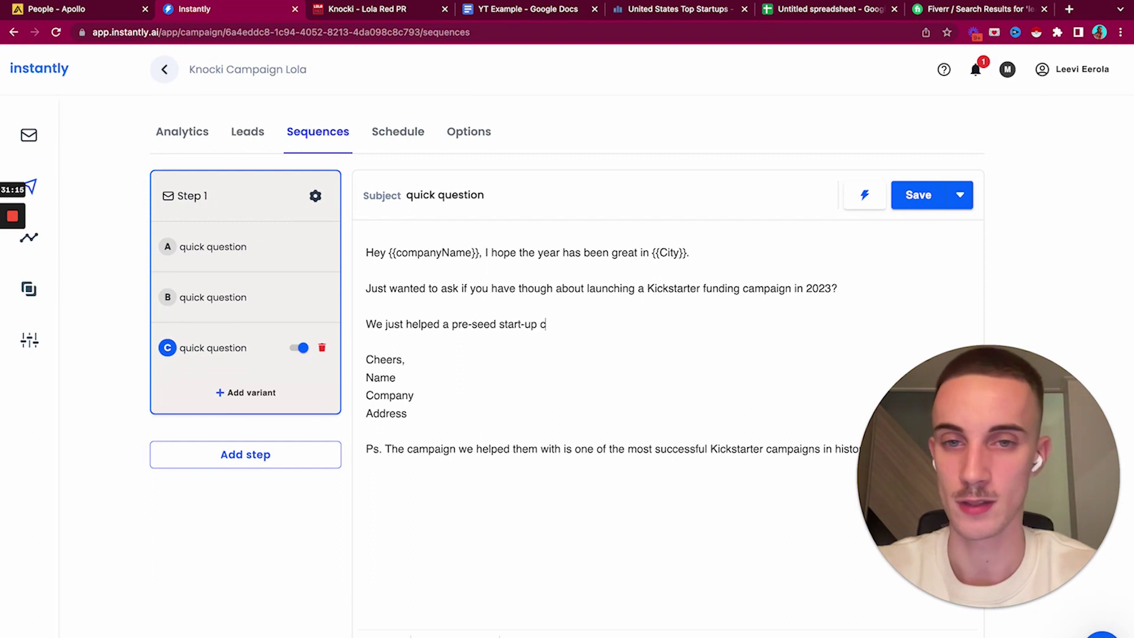
pyautogui.write('alled Knocki genera')
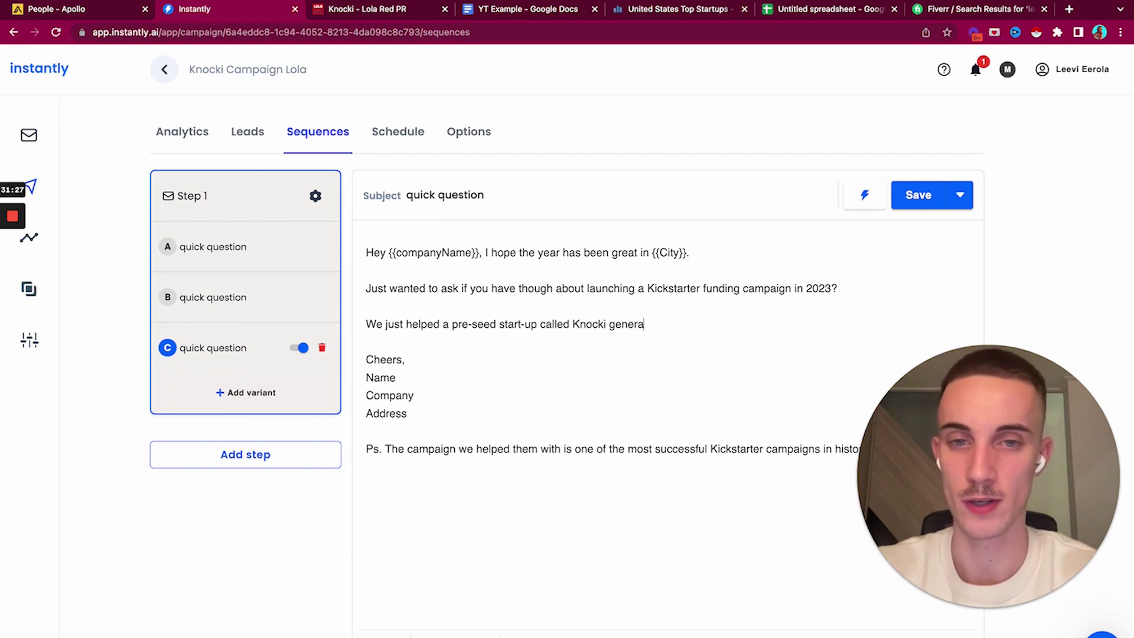
pyautogui.write('te over $1000,00')
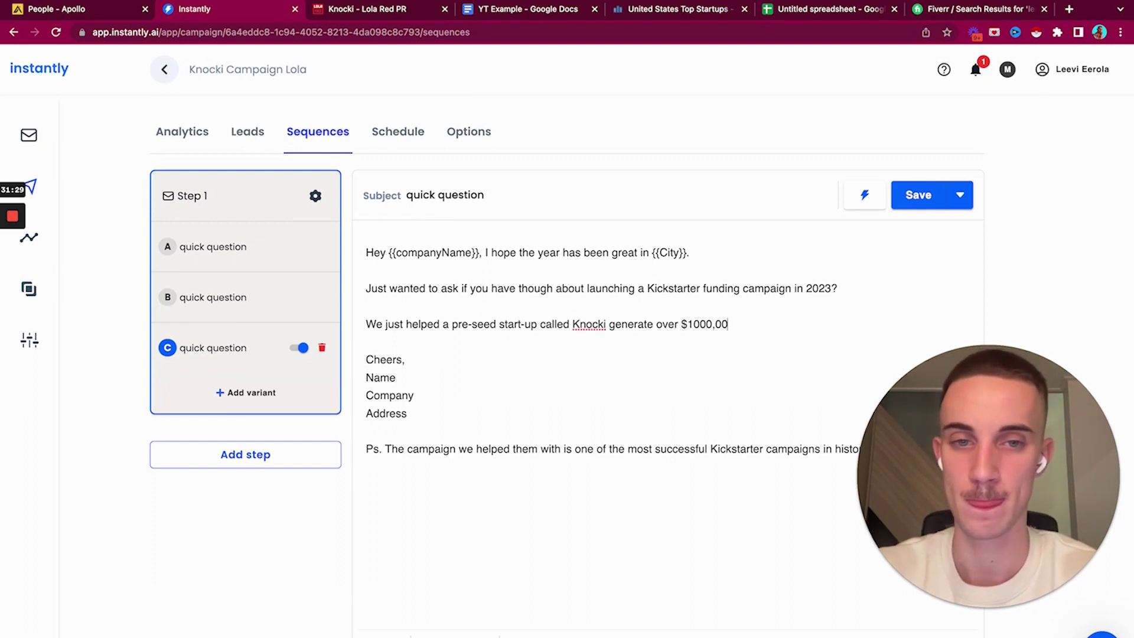
pyautogui.write('0 with their cam')
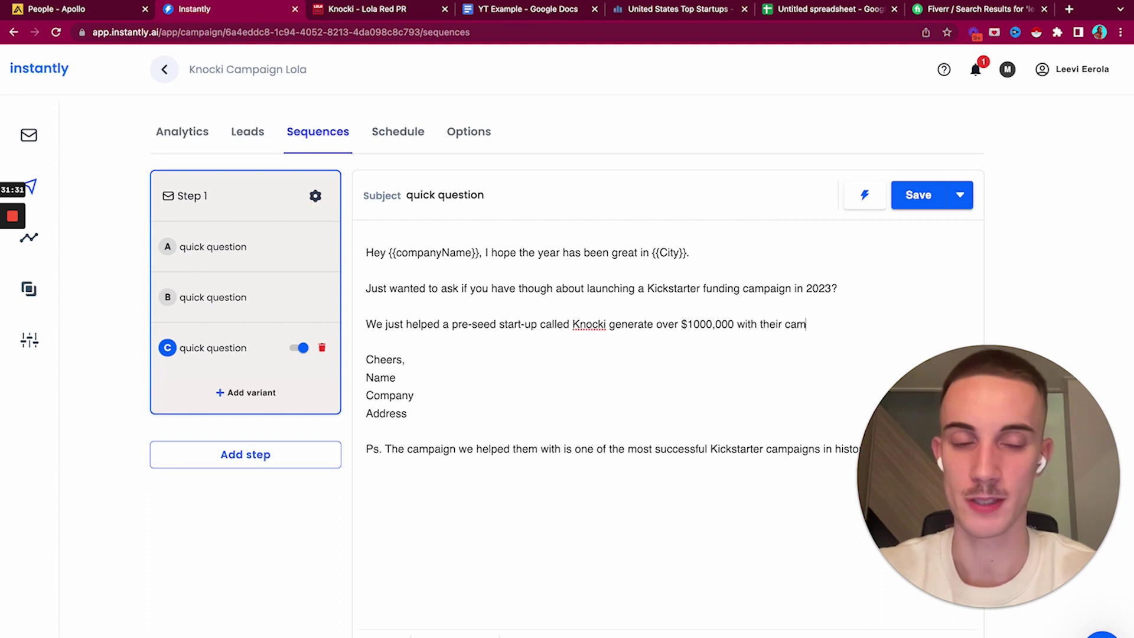
pyautogui.write('paign using high')
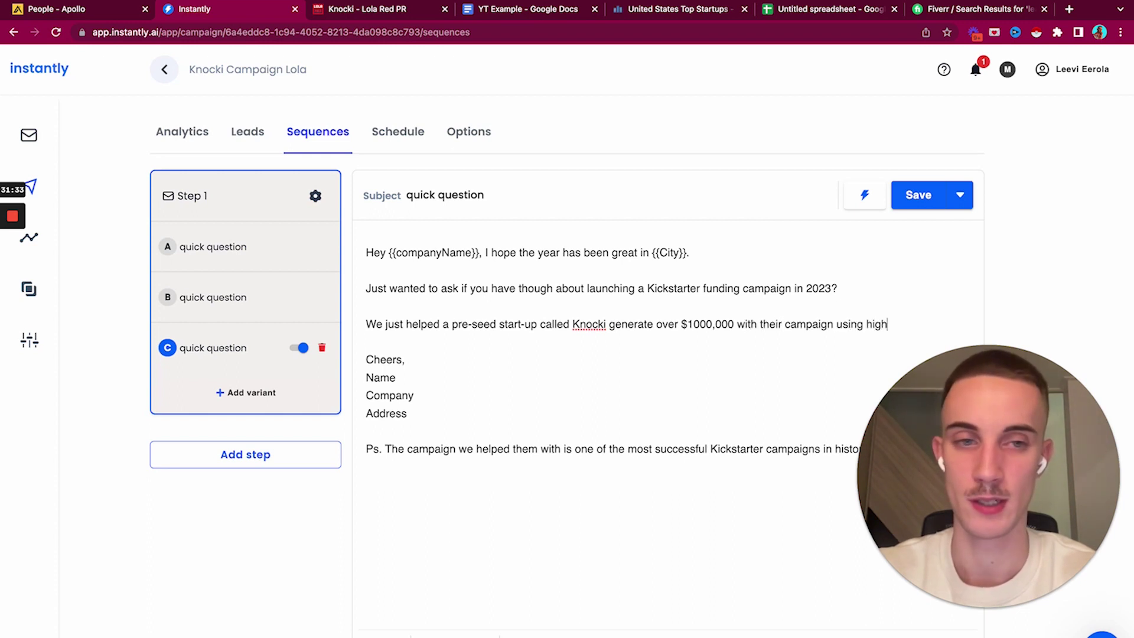
pyautogui.write(' quality media cover')
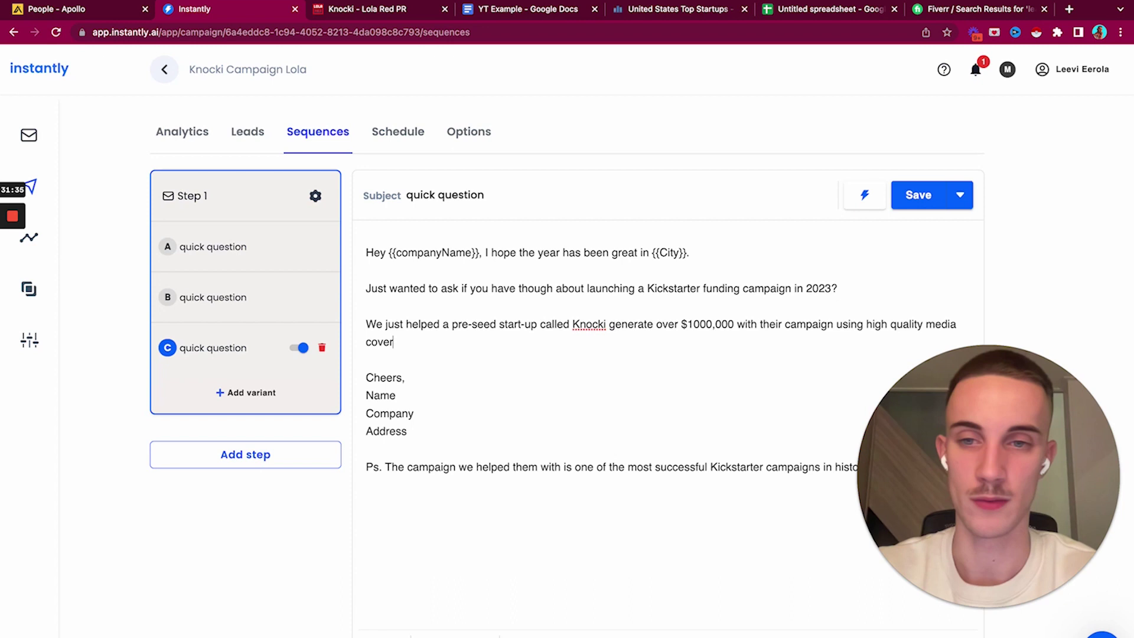
pyautogui.write('age targeted to ')
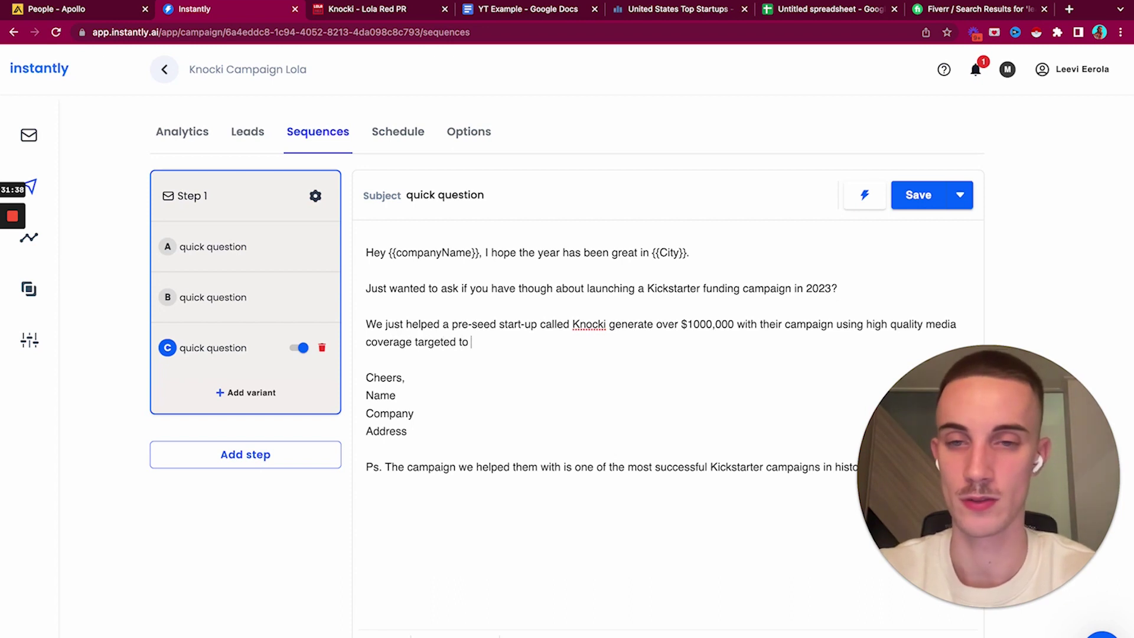
pyautogui.write('their ideal cust')
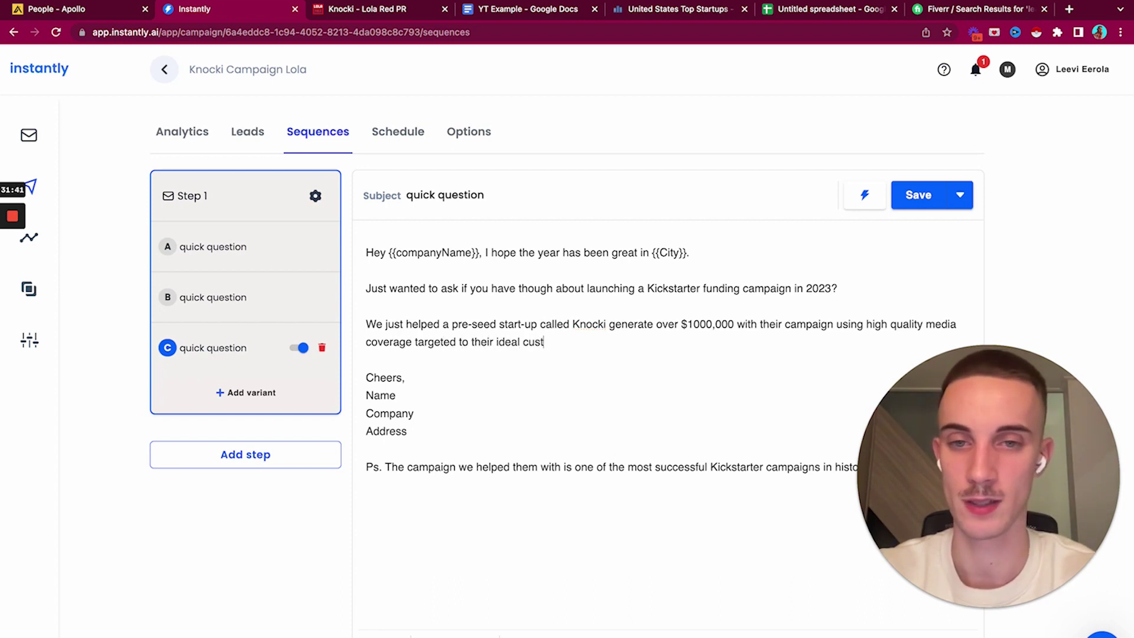
pyautogui.write('omer avatar.')
pyautogui.press('Return')
pyautogui.press('Return')
pyautogui.write('Do you mind')
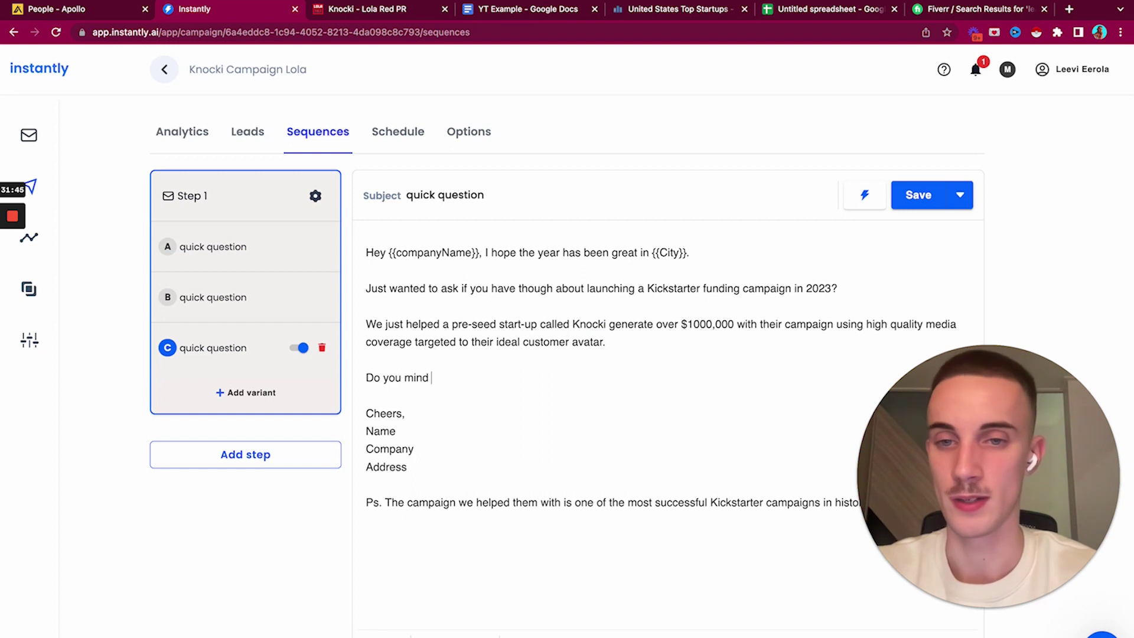
pyautogui.write(' if I send some more information about this?')
pyautogui.press('Return')
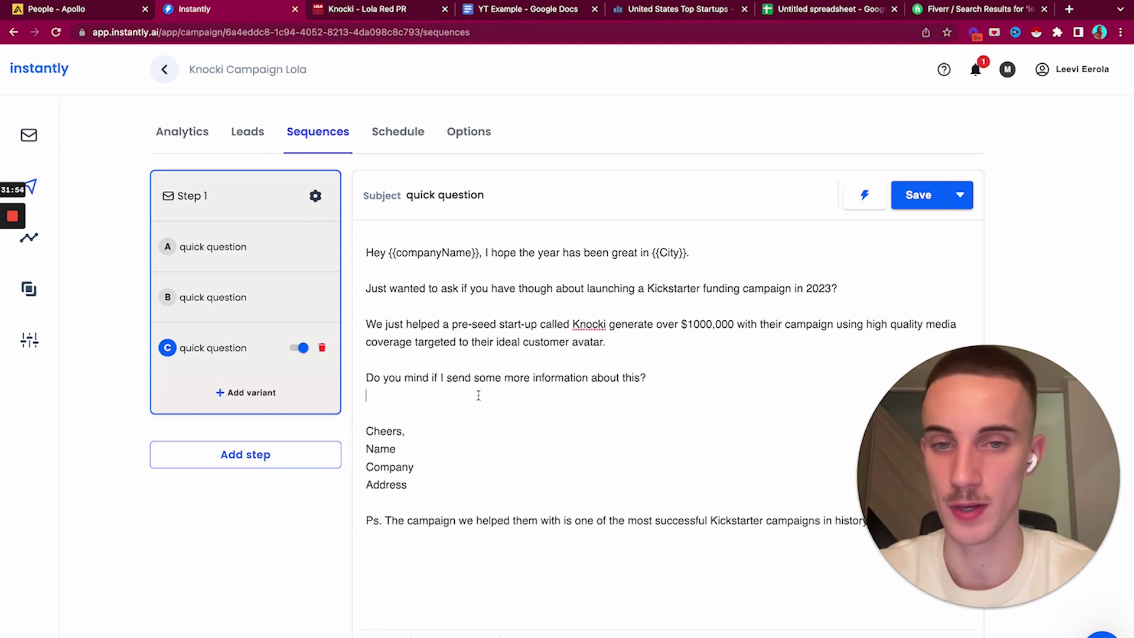
pyautogui.press('BackSpace')
pyautogui.click(260, 312)
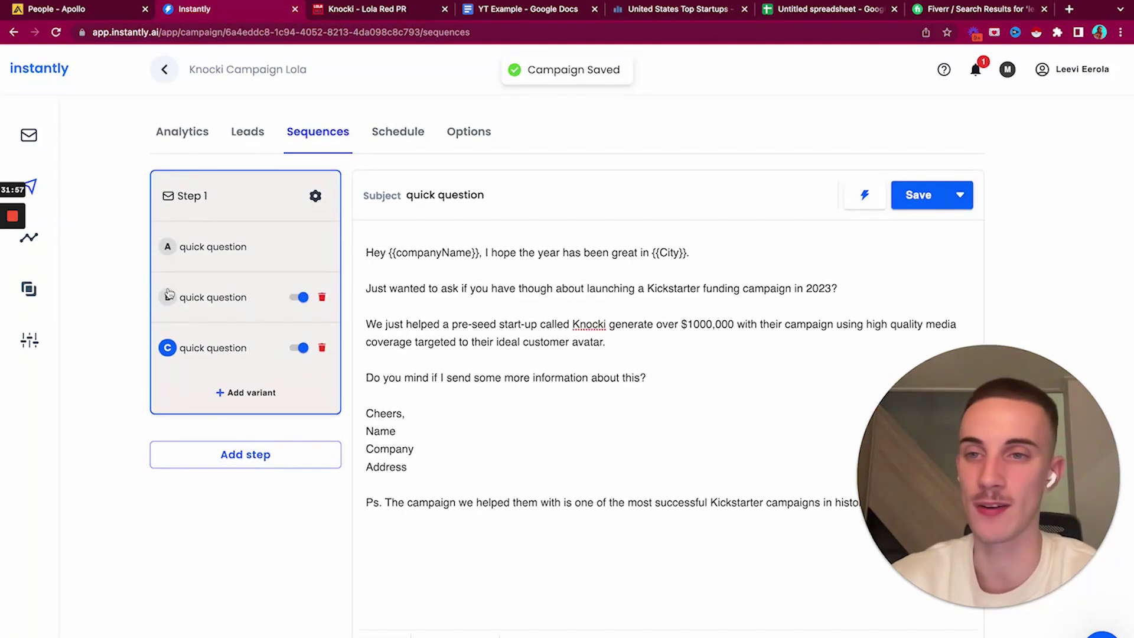
pyautogui.click(239, 265)
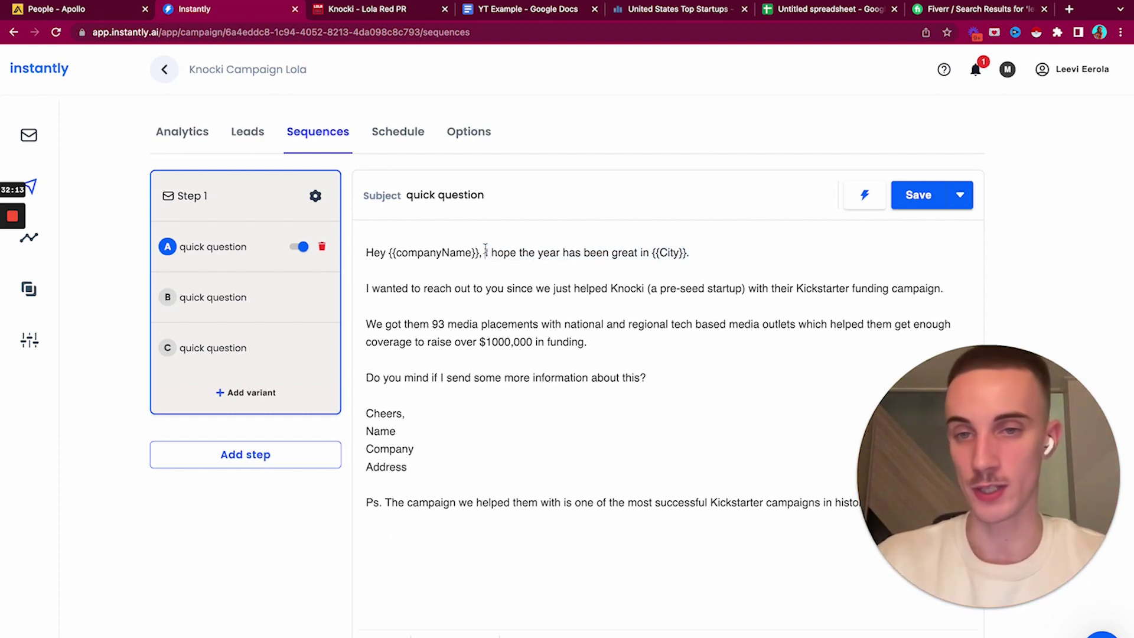
pyautogui.moveTo(369, 293); pyautogui.dragTo(944, 293)
pyautogui.click(630, 307)
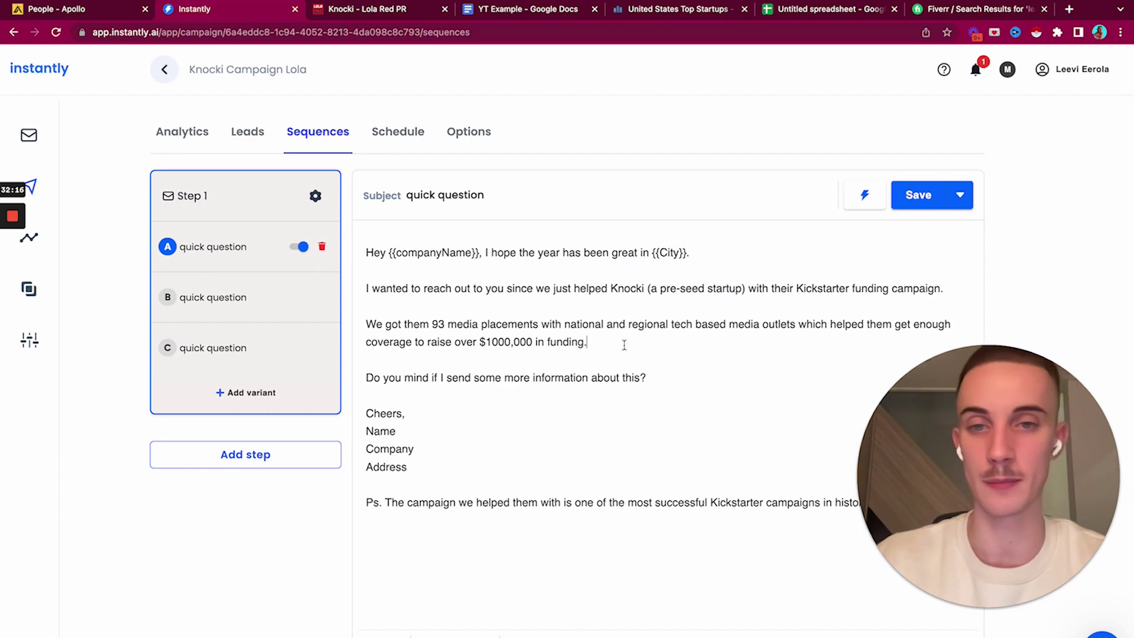
pyautogui.moveTo(624, 344); pyautogui.dragTo(347, 330)
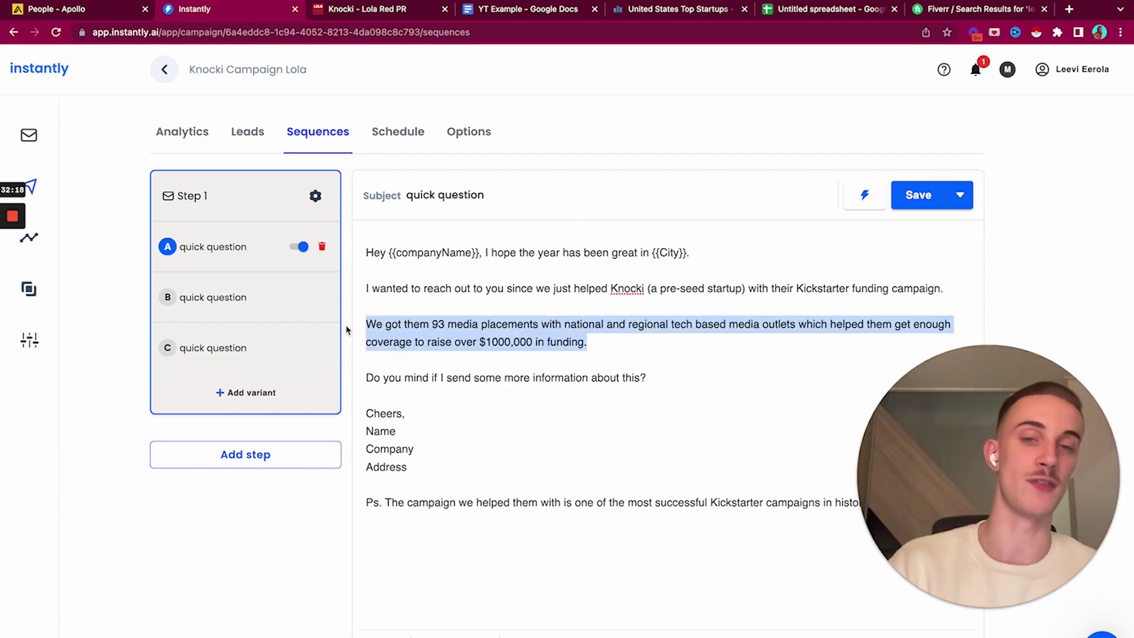
pyautogui.click(197, 296)
pyautogui.click(200, 348)
pyautogui.click(201, 295)
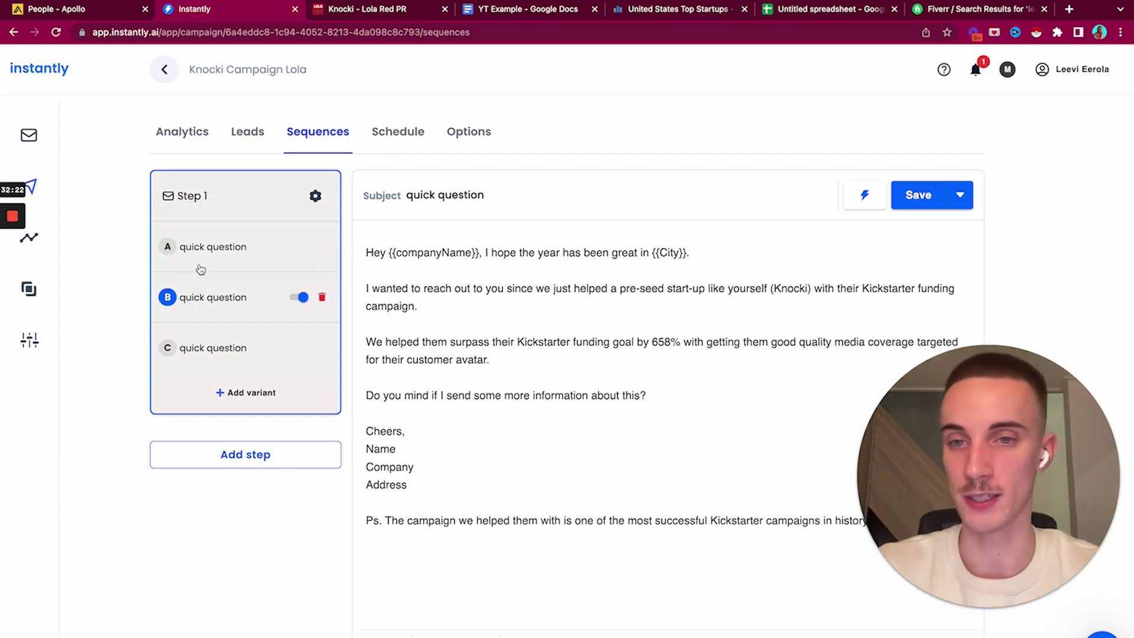
pyautogui.click(200, 248)
pyautogui.click(197, 295)
pyautogui.click(198, 343)
pyautogui.click(208, 291)
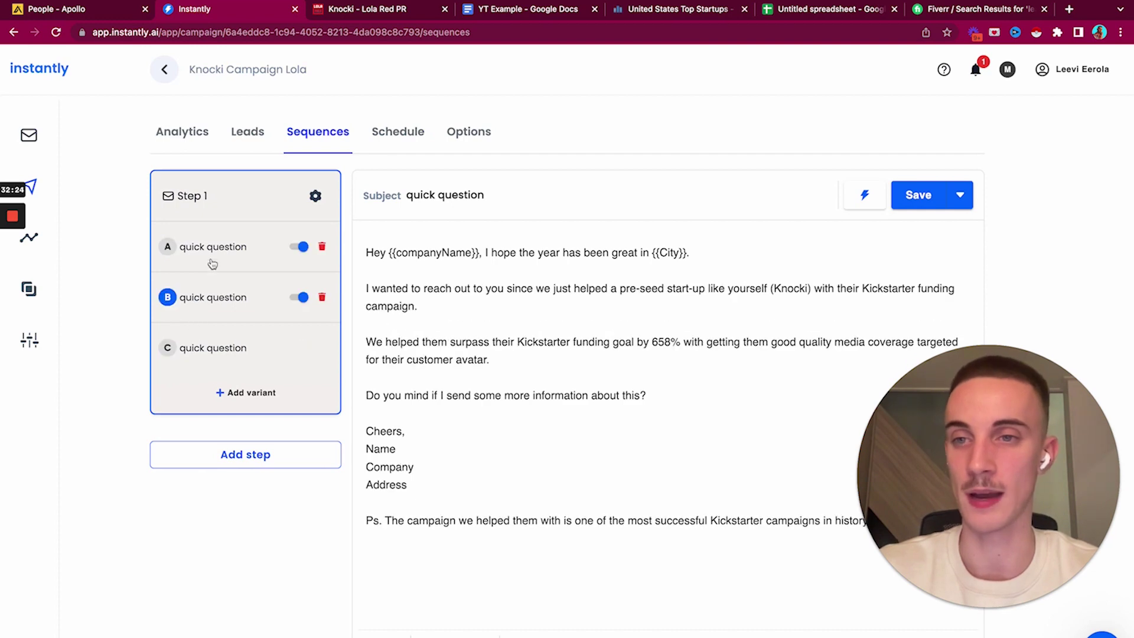
pyautogui.click(206, 254)
pyautogui.click(208, 346)
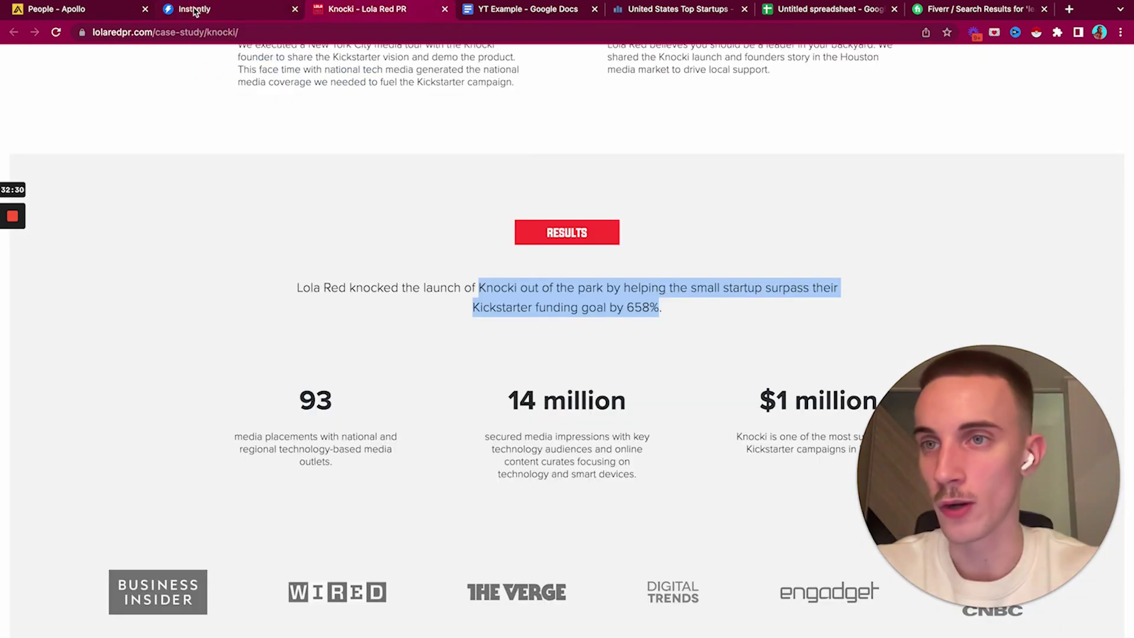
pyautogui.click(194, 10)
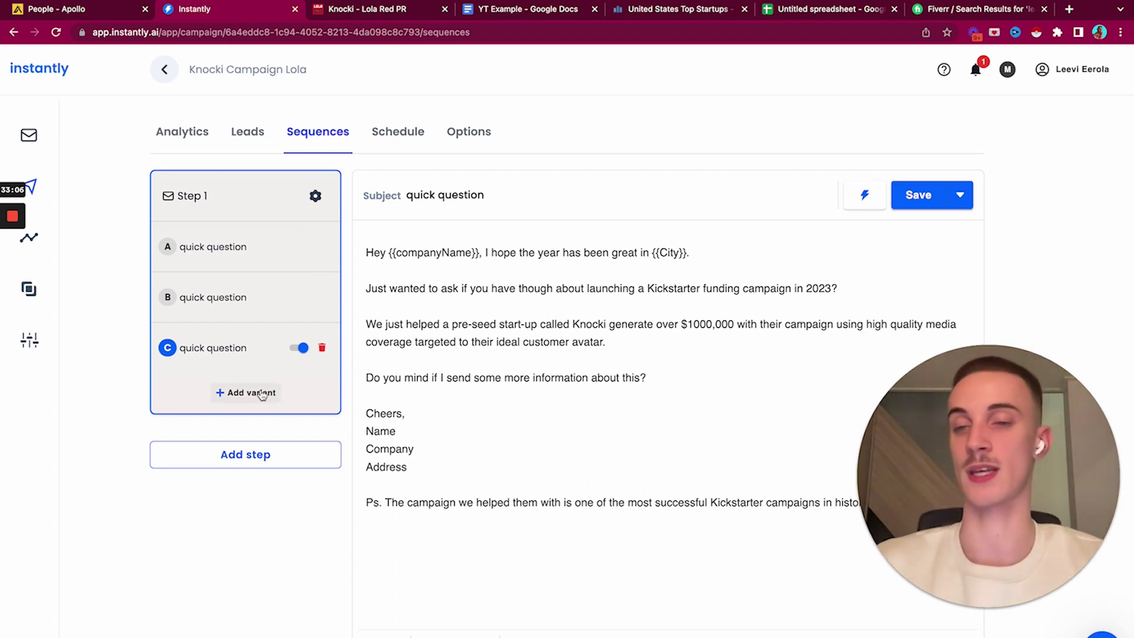
# Step: Add Step 2 asking whether {{companyName}} received the email sent 2 days ago
pyautogui.click(245, 454)
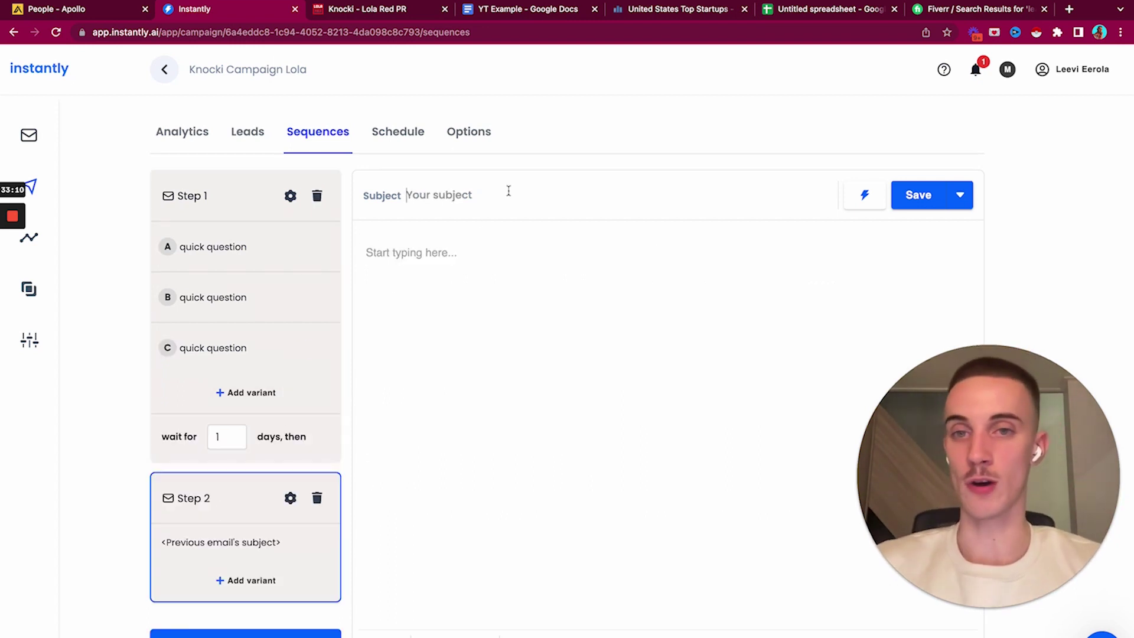
pyautogui.click(454, 260)
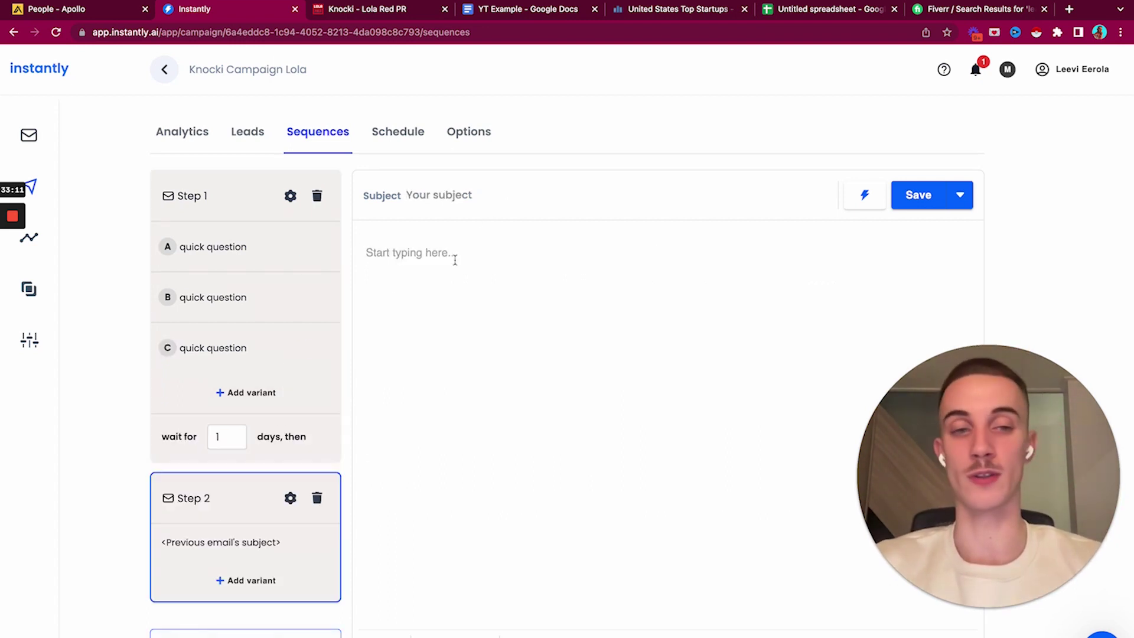
pyautogui.write('Hey {')
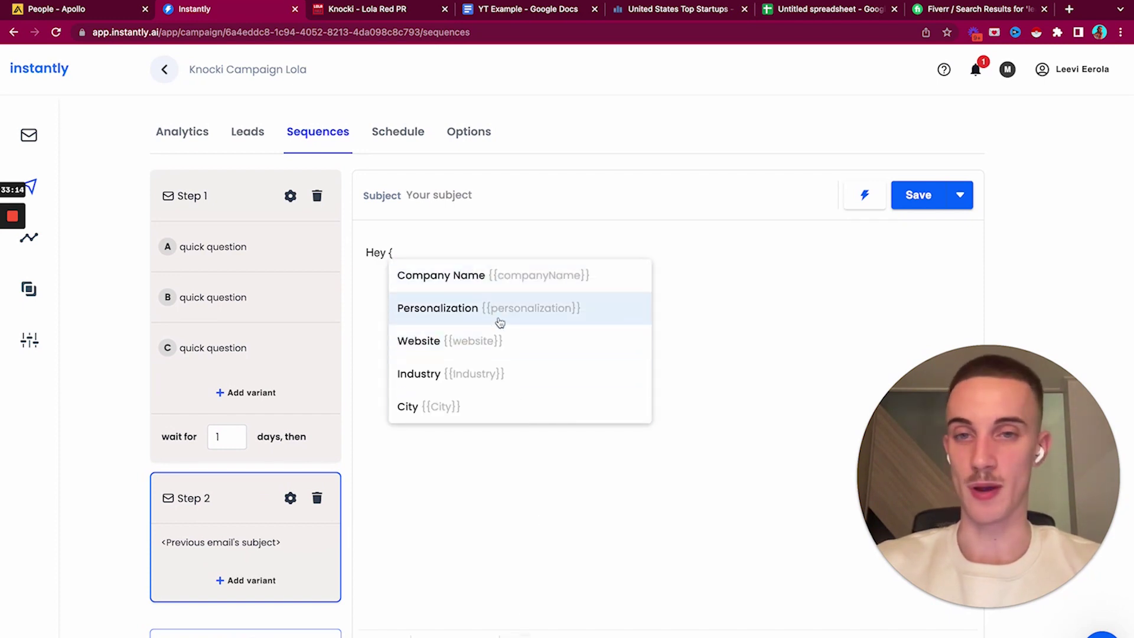
pyautogui.click(486, 283)
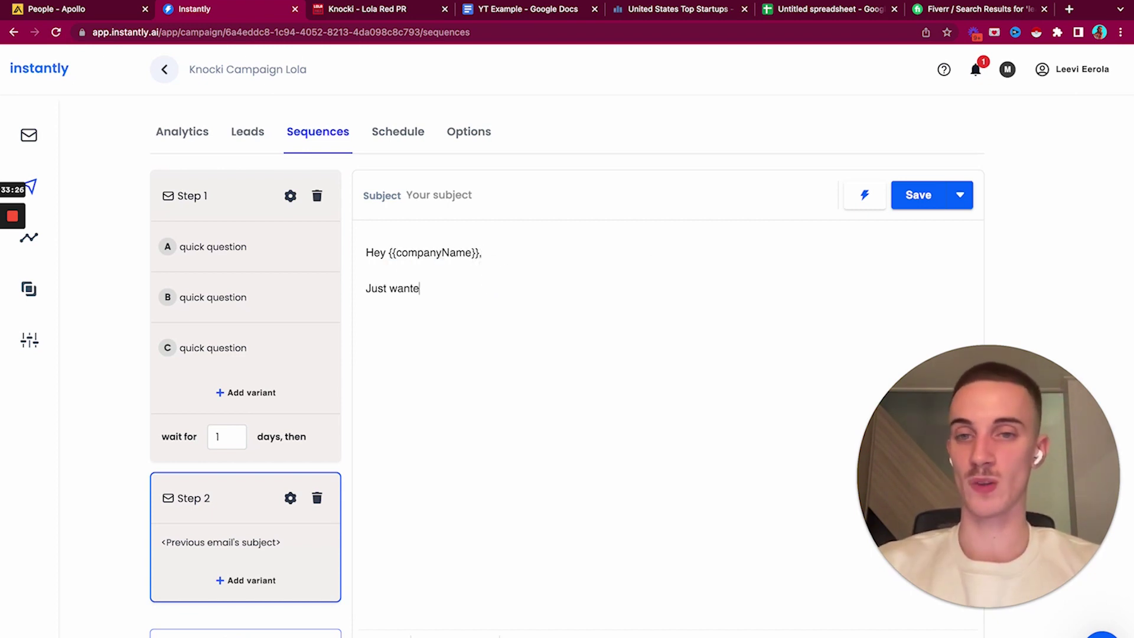
pyautogui.write('d to make sure you received t')
pyautogui.press('BackSpace')
pyautogui.press('BackSpace')
pyautogui.press('BackSpace')
pyautogui.write('re you received the em')
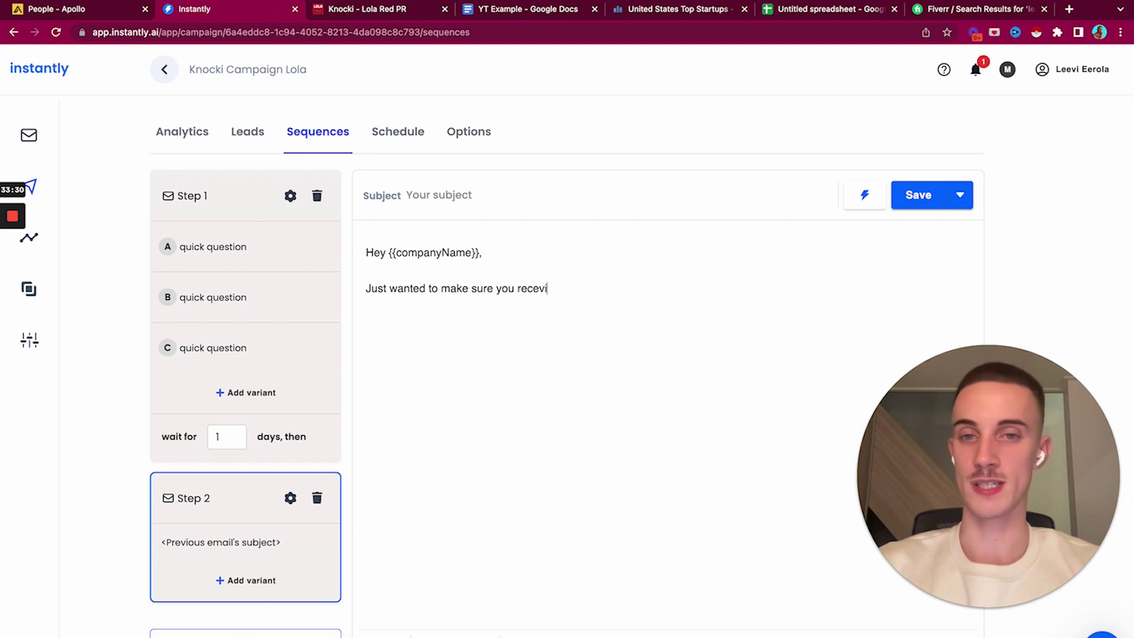
pyautogui.write('ail I sent to')
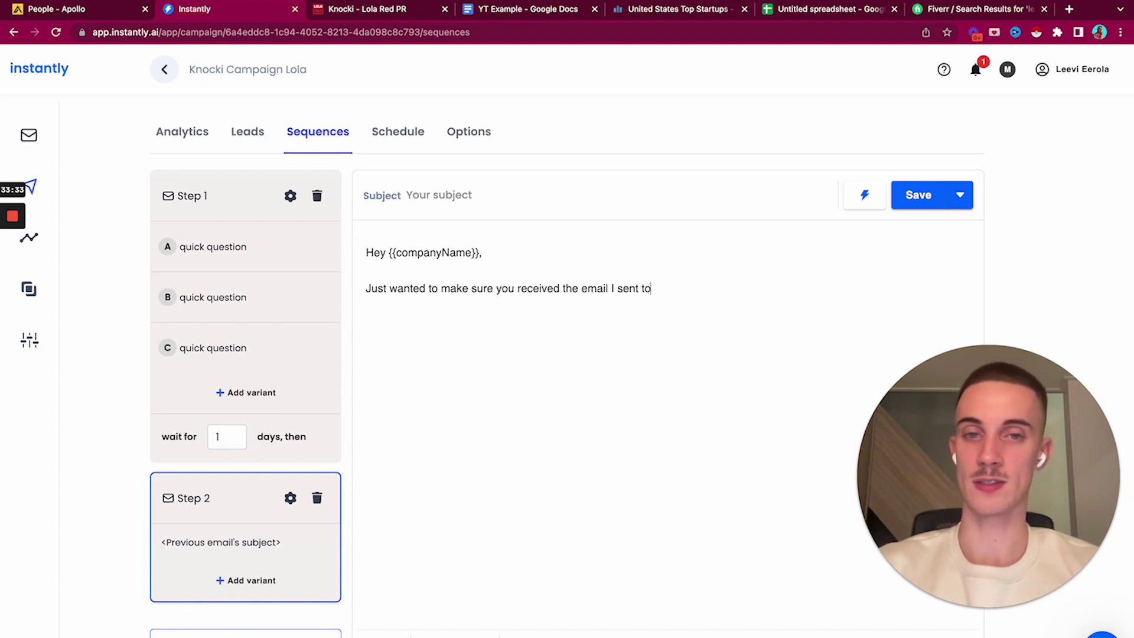
pyautogui.write(' you ')
pyautogui.write('2 days ago?')
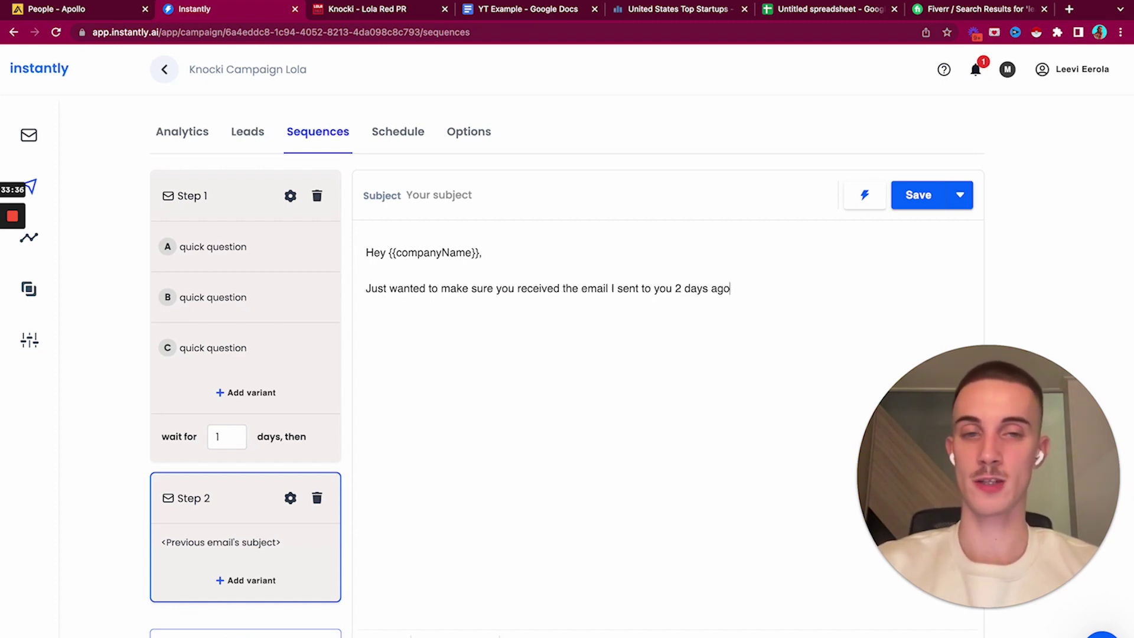
# Step: Set the wait after Step 1 to 2 days
pyautogui.click(918, 194)
pyautogui.click(233, 436)
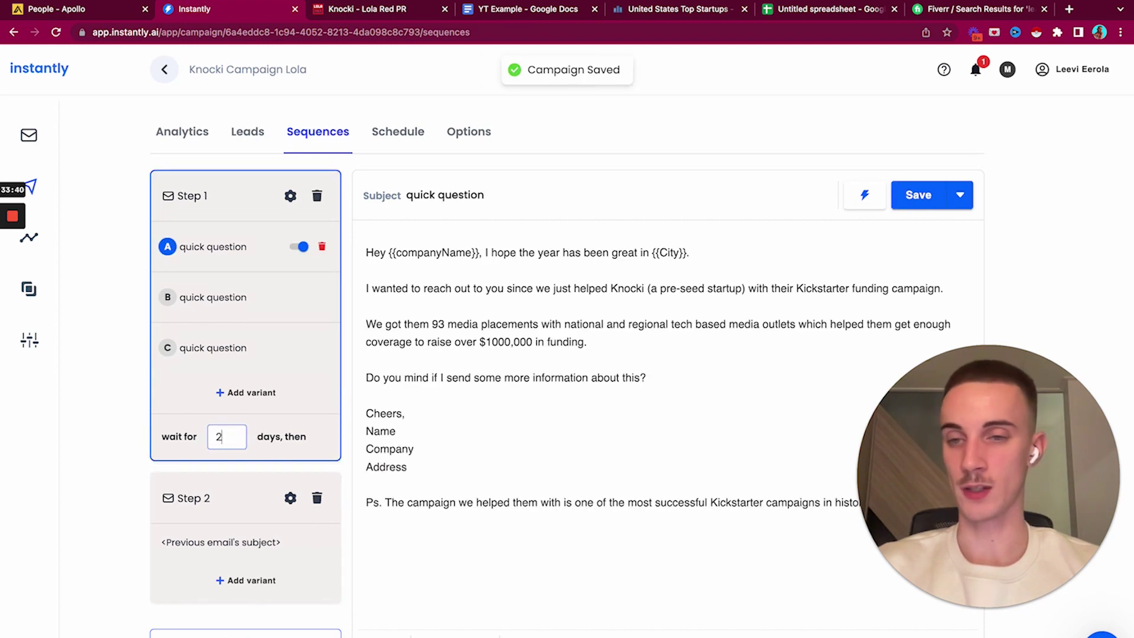
pyautogui.click(254, 504)
# Step: Save the campaign and add a third step to the sequence
pyautogui.click(914, 194)
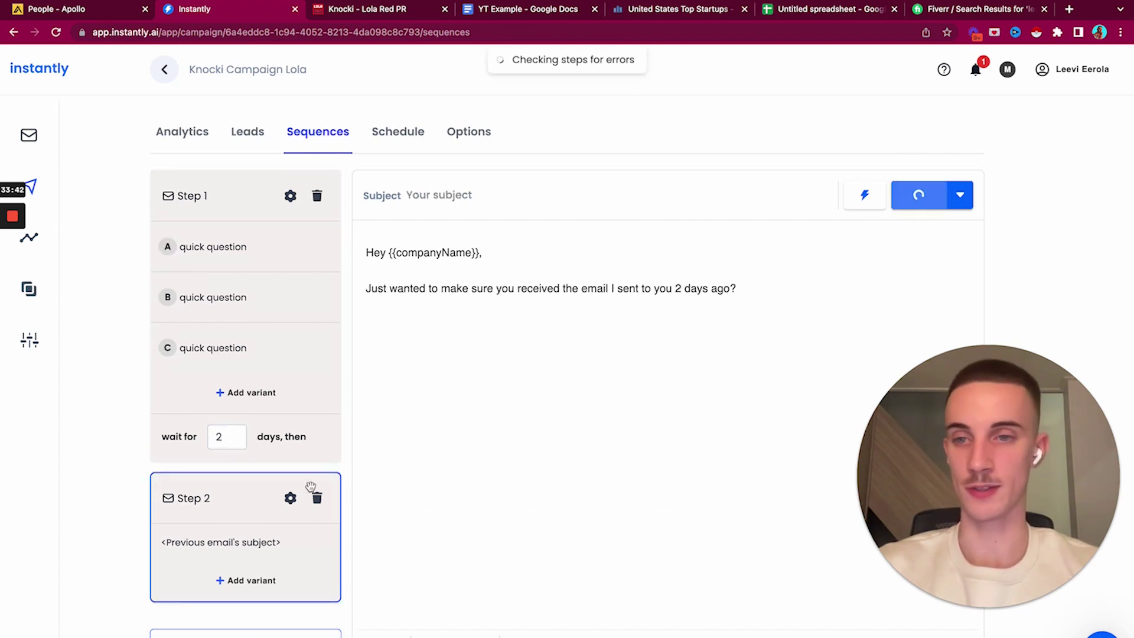
pyautogui.click(245, 634)
pyautogui.click(225, 447)
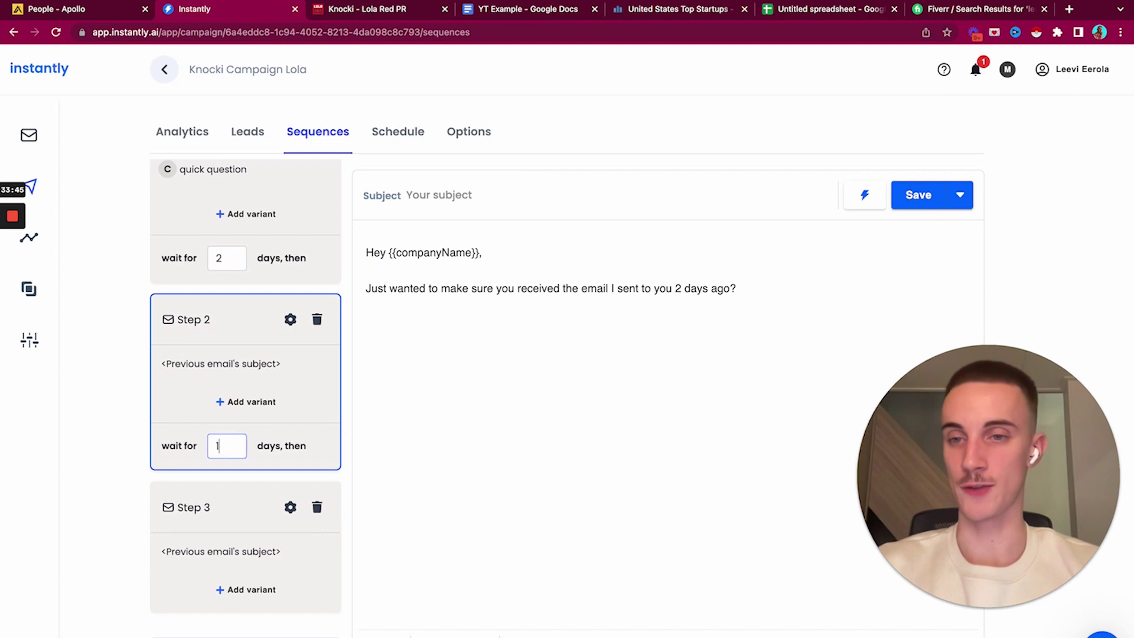
pyautogui.click(224, 554)
# Step: Open Step 3 with 'Hey {{companyName}}', noting they're busy after closing that round, then preview it
pyautogui.click(490, 248)
pyautogui.write('Hey {{')
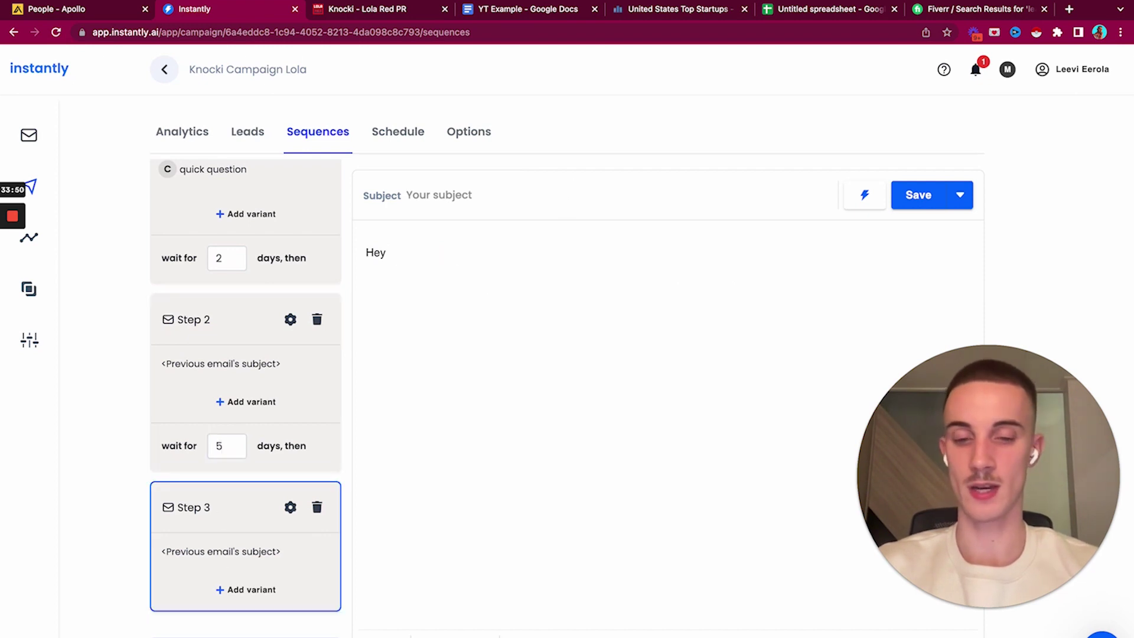
pyautogui.click(508, 275)
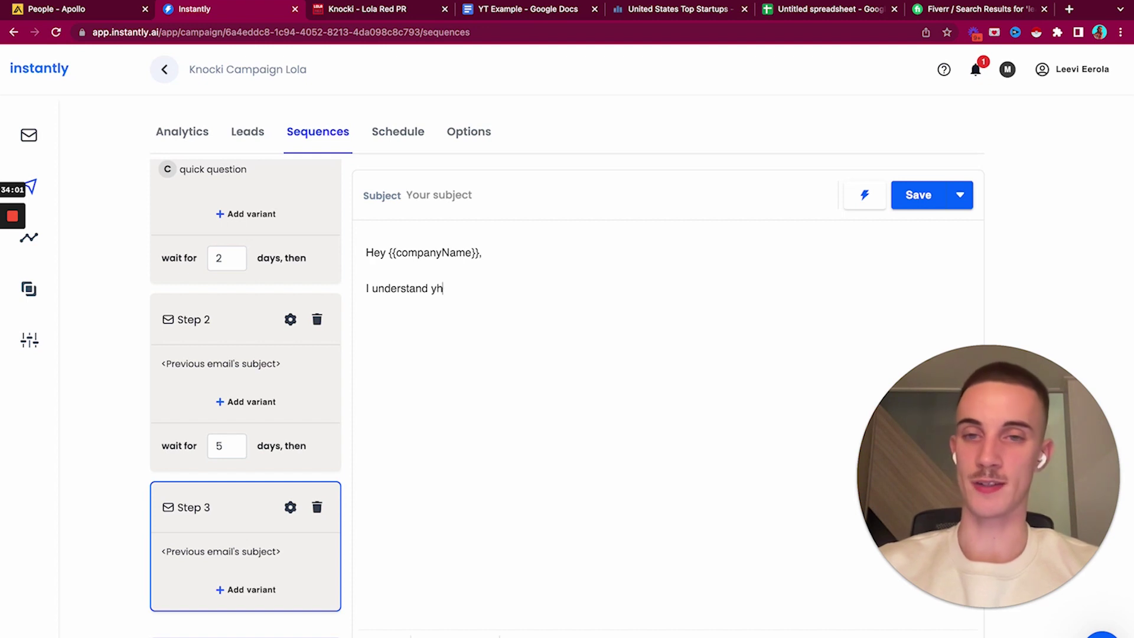
pyautogui.press('BackSpace')
pyautogui.press('BackSpace')
pyautogui.write('that you are probably busy')
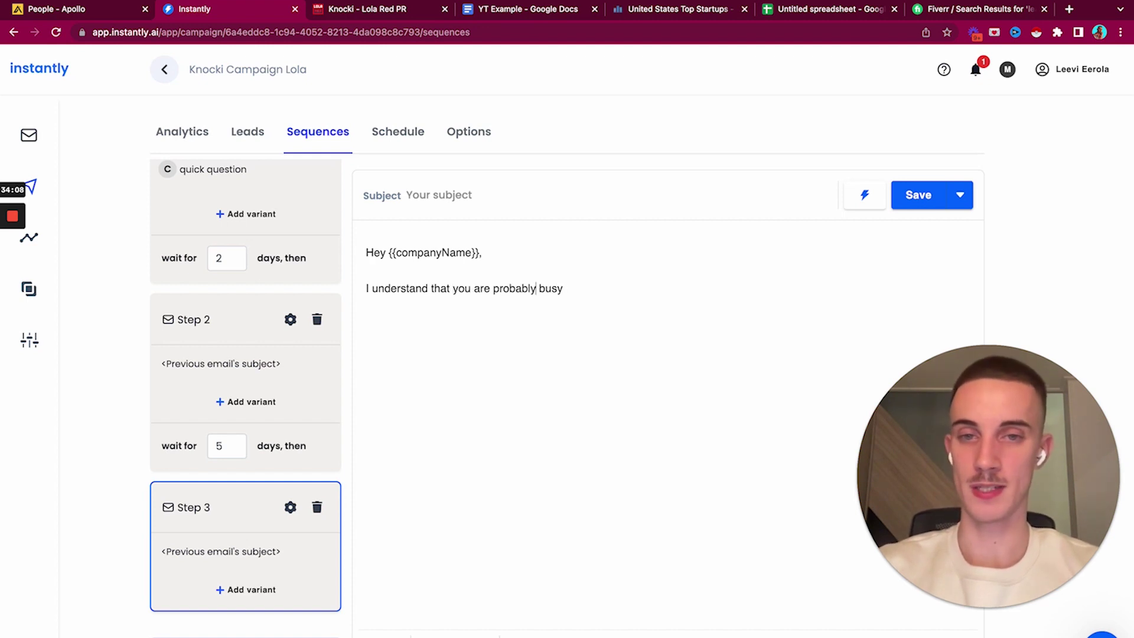
pyautogui.write(' after closing that')
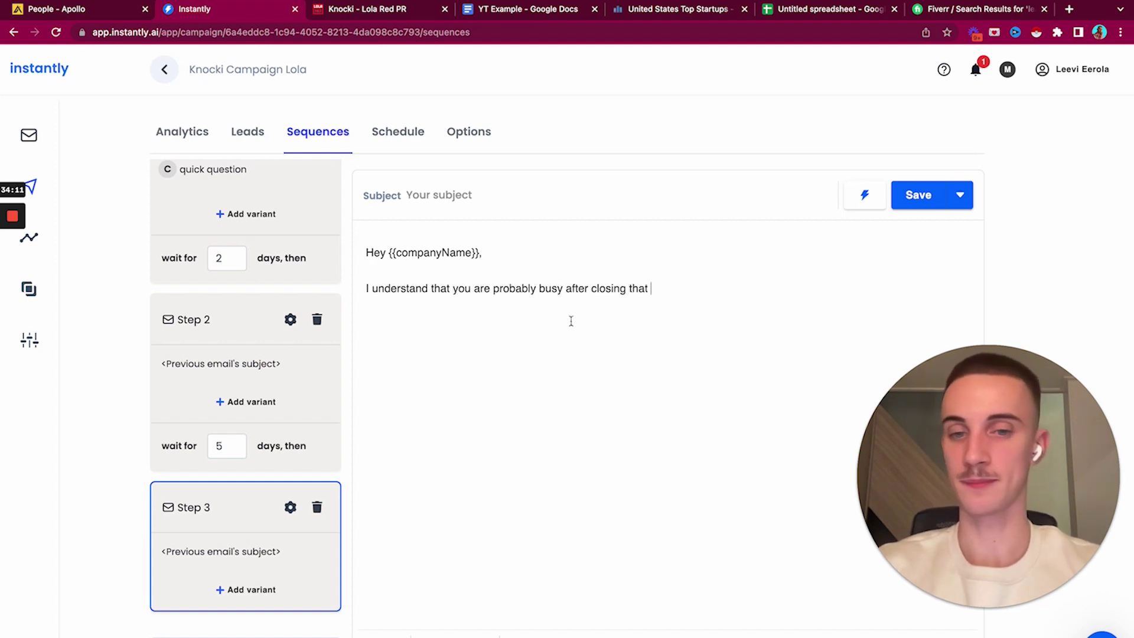
pyautogui.write('{{personalization}}')
pyautogui.write('.')
pyautogui.click(332, 602)
pyautogui.moveTo(770, 288)
pyautogui.mouseDown()
pyautogui.moveTo(832, 287)
pyautogui.moveTo(774, 287)
pyautogui.mouseUp()
pyautogui.click(797, 287)
pyautogui.click(1061, 222)
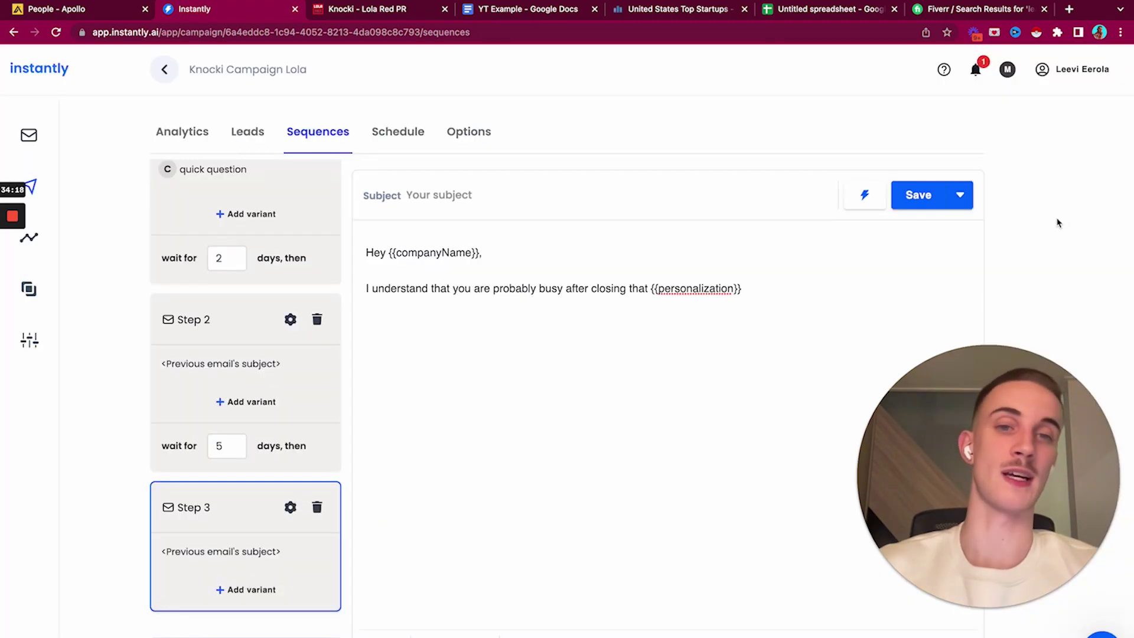
pyautogui.write('round but ')
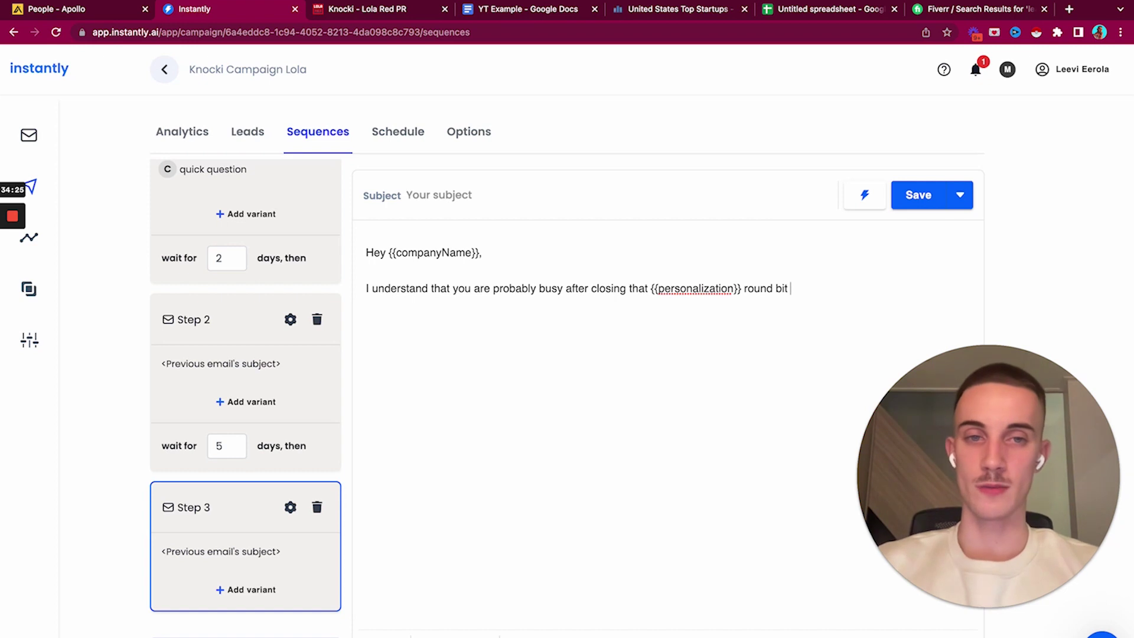
pyautogui.write('just wanted to g')
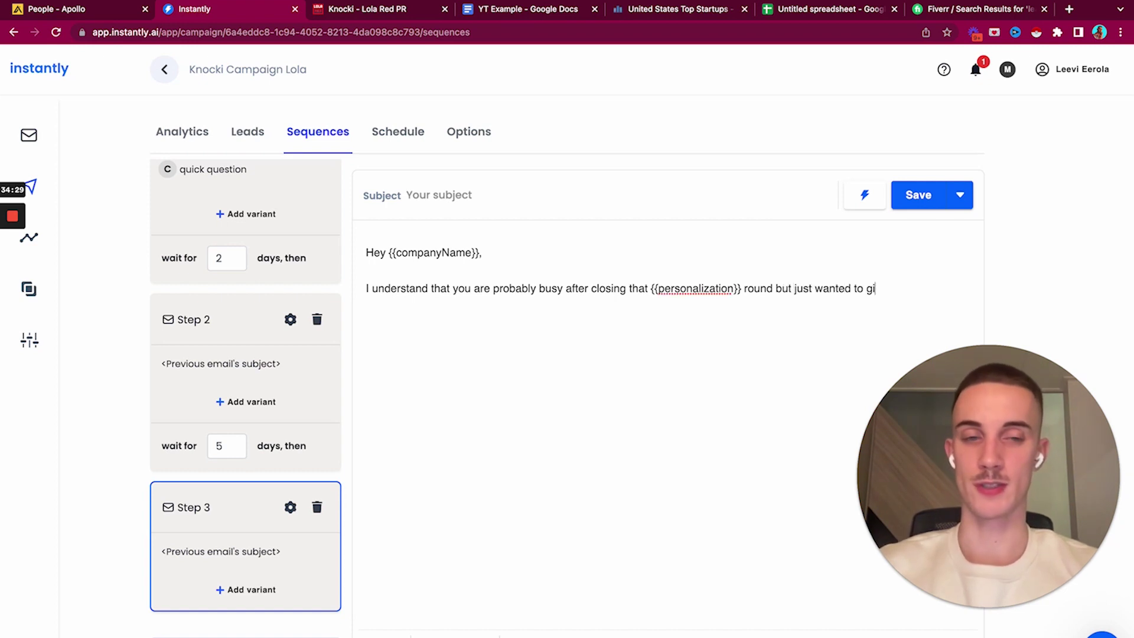
pyautogui.write('ive you a bit more inf')
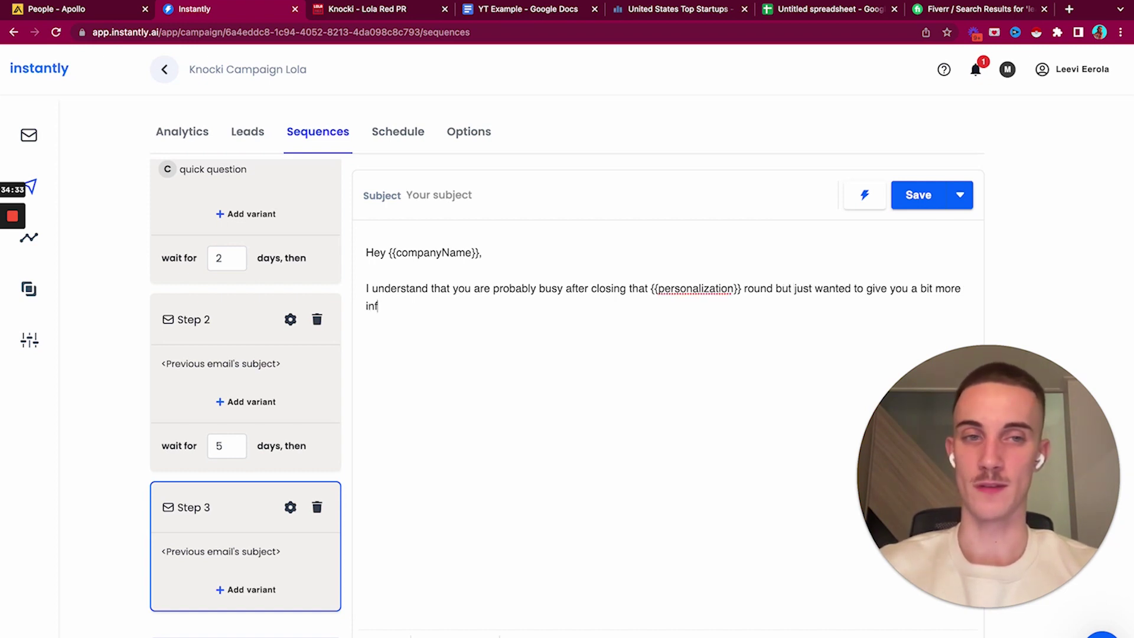
pyautogui.write('ormation about what we')
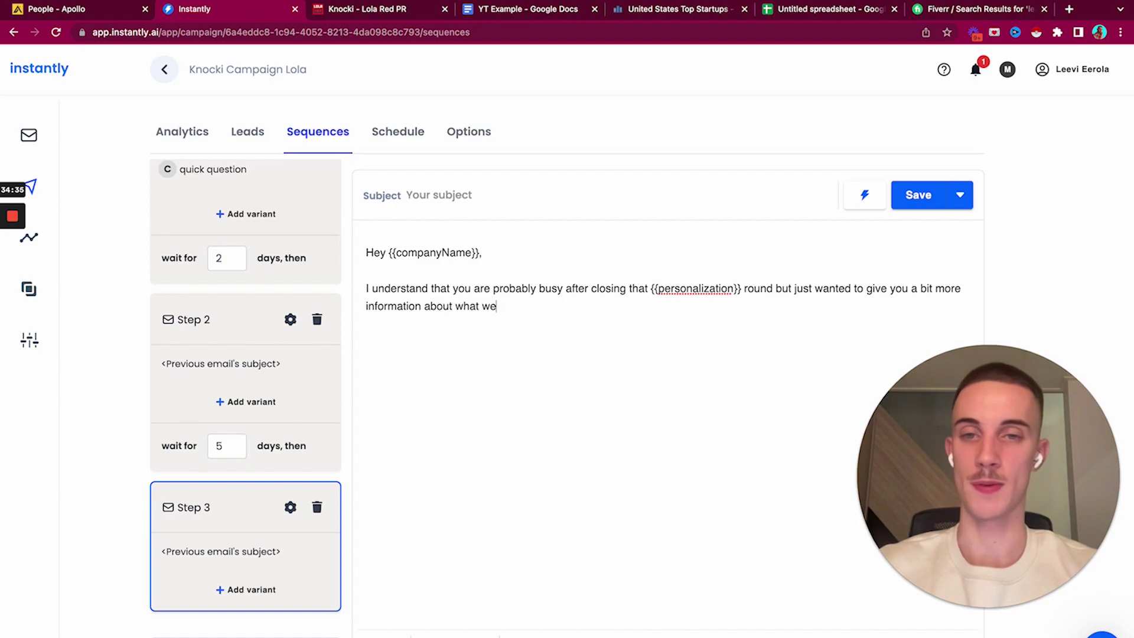
pyautogui.write(' do.')
pyautogui.press('Return')
pyautogui.press('Return')
# Step: Using the Knocki case study, add that Knocki was featured in 93 high-quality media outlets
pyautogui.click(378, 9)
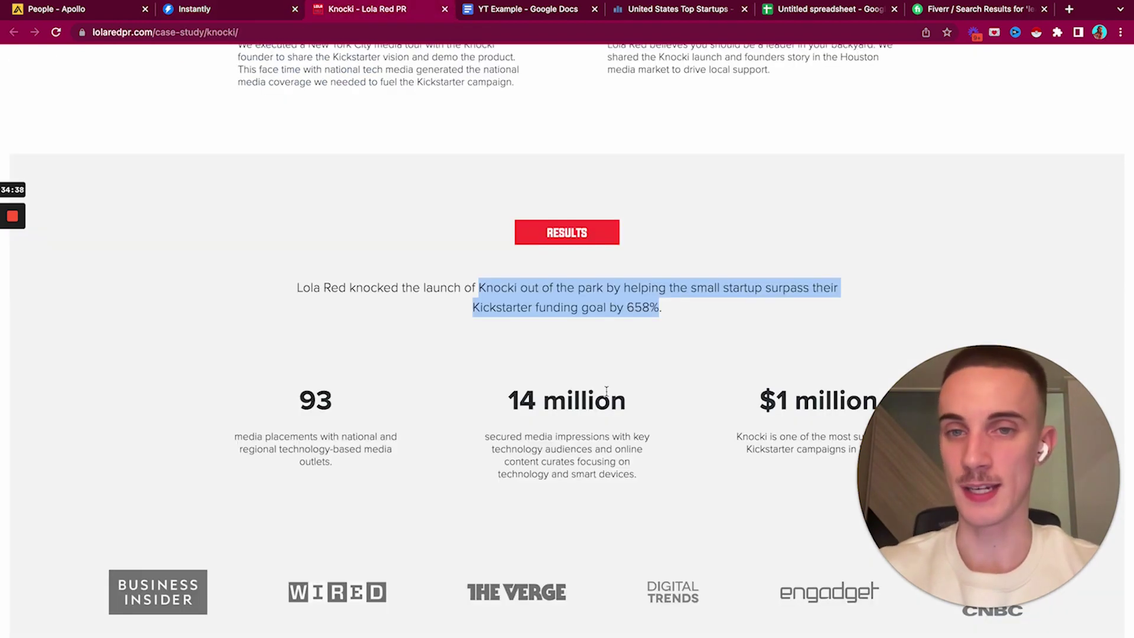
pyautogui.scroll(-5, 607, 392)
pyautogui.scroll(10, 606, 393)
pyautogui.scroll(15, 607, 395)
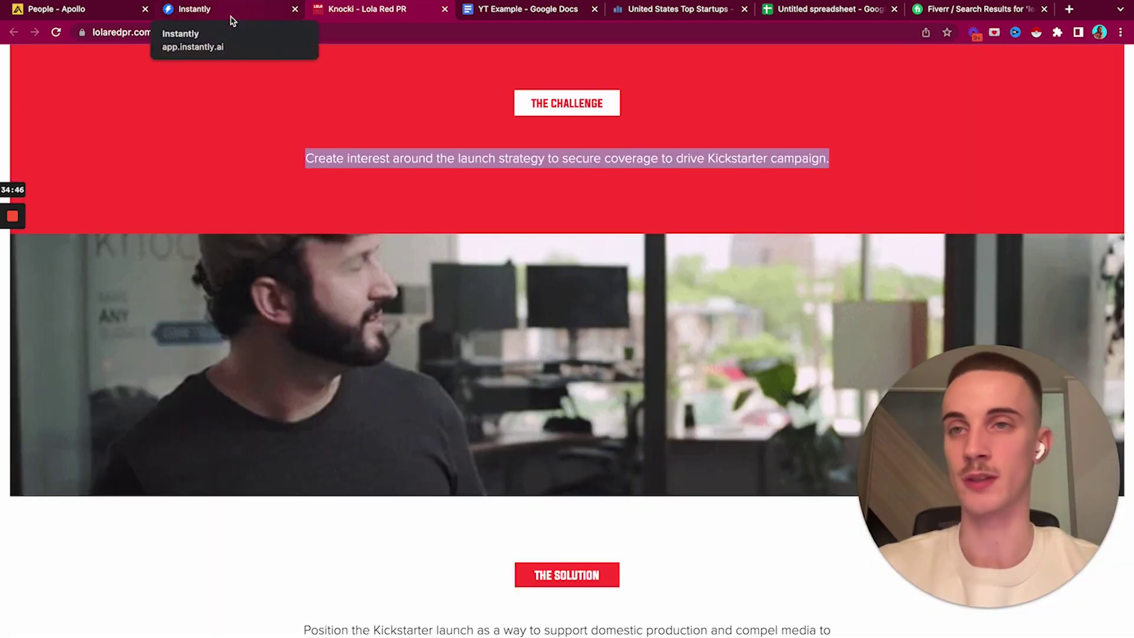
pyautogui.click(231, 16)
pyautogui.write('S')
pyautogui.write('o in a nutshell we he')
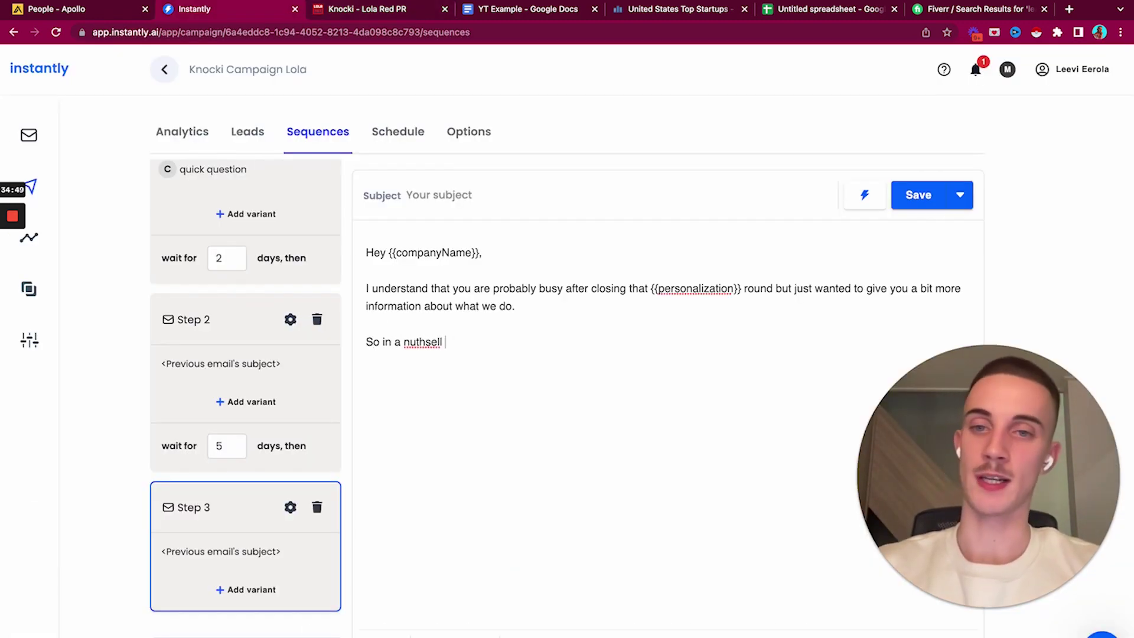
pyautogui.write('lped Knocki')
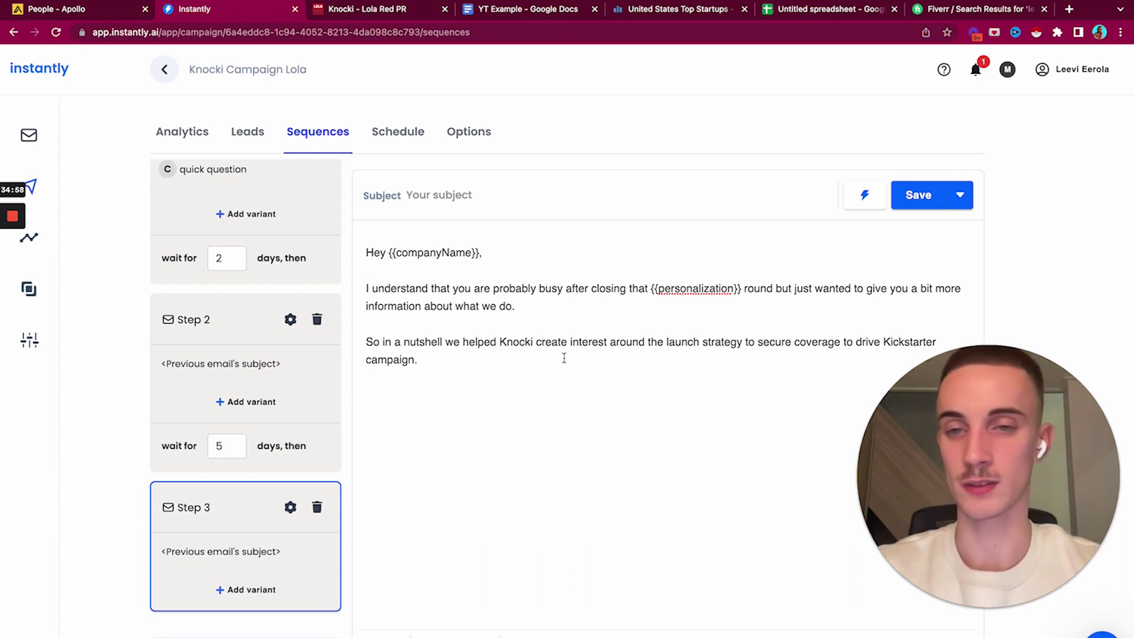
pyautogui.write('So we got them ')
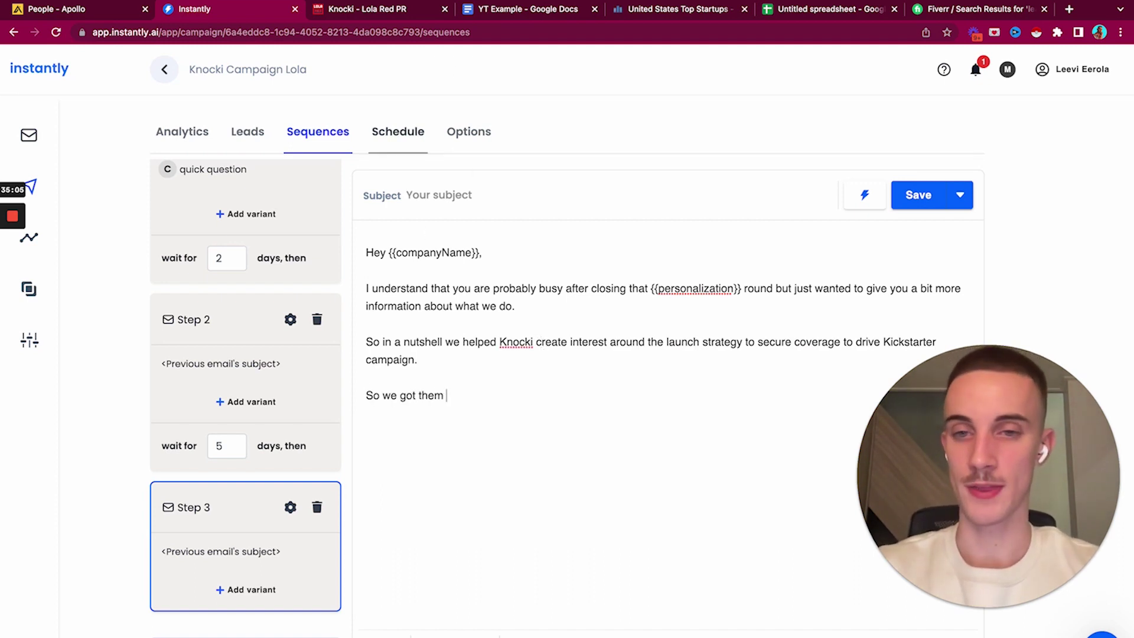
pyautogui.write('ge')
pyautogui.press('BackSpace')
pyautogui.press('BackSpace')
pyautogui.write('featured in ')
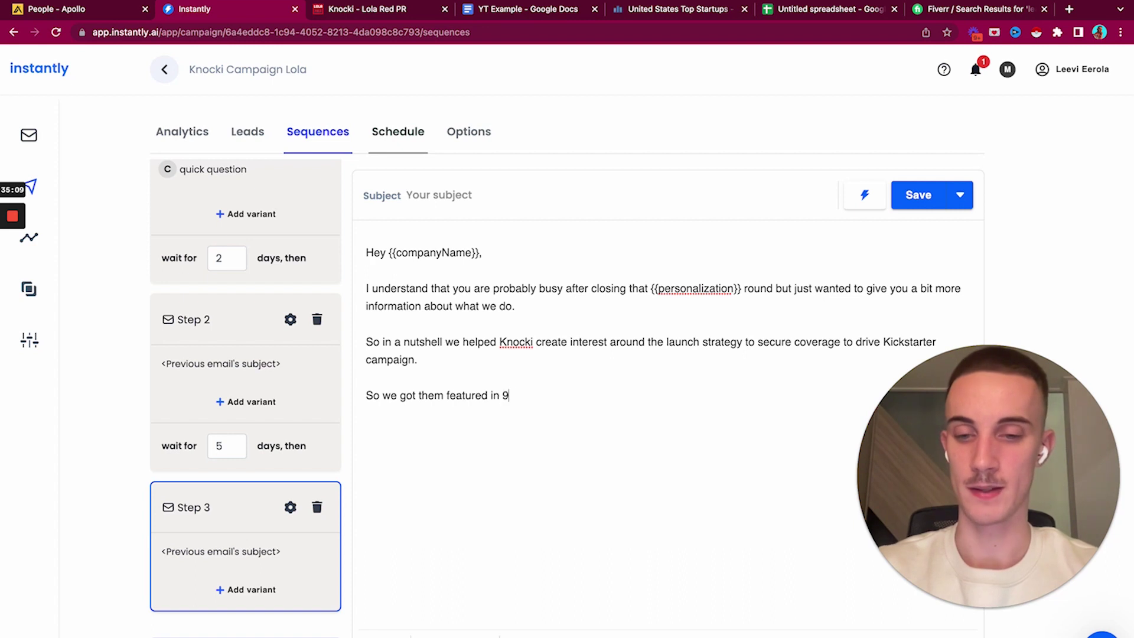
pyautogui.write('93 high quality media')
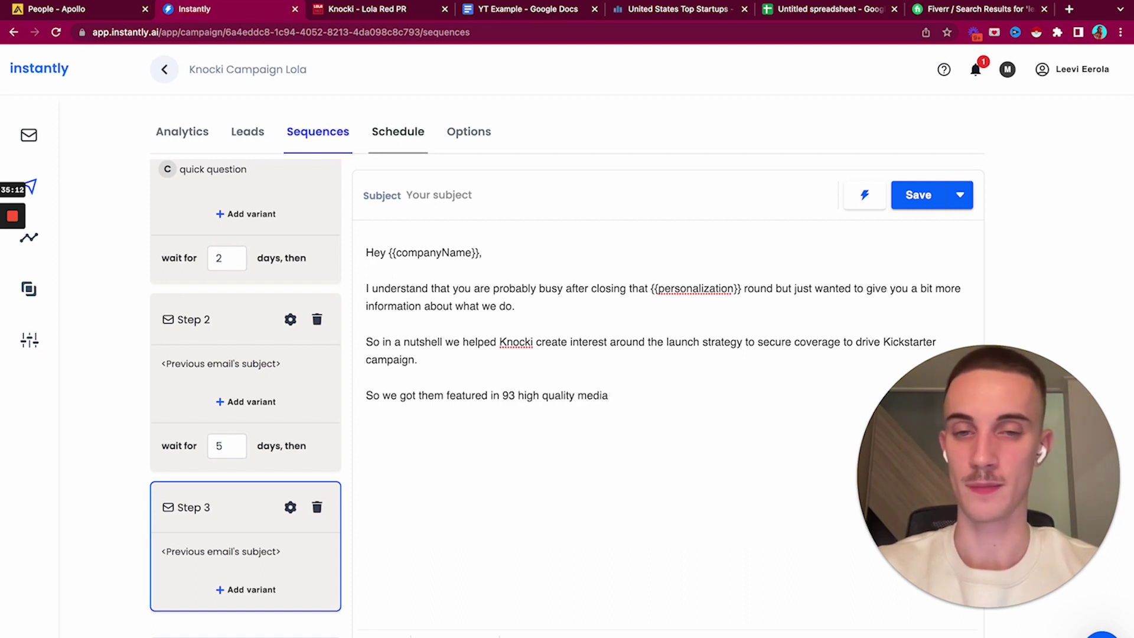
pyautogui.write(' outlets &')
pyautogui.write('c')
pyautogui.write('raft')
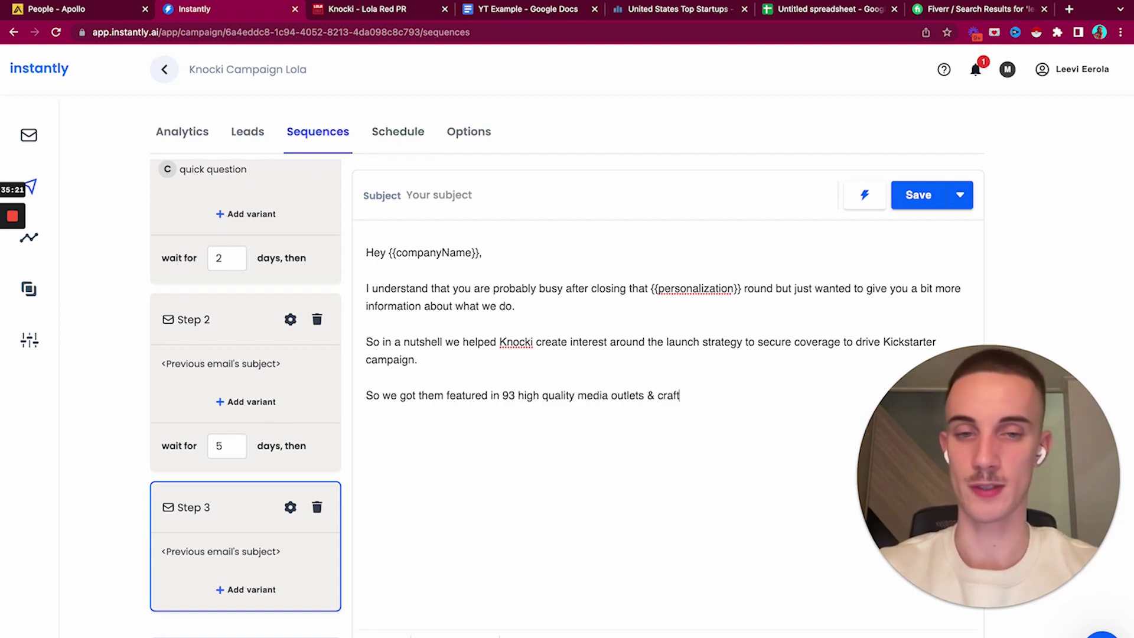
pyautogui.write('ed their PR messaging.')
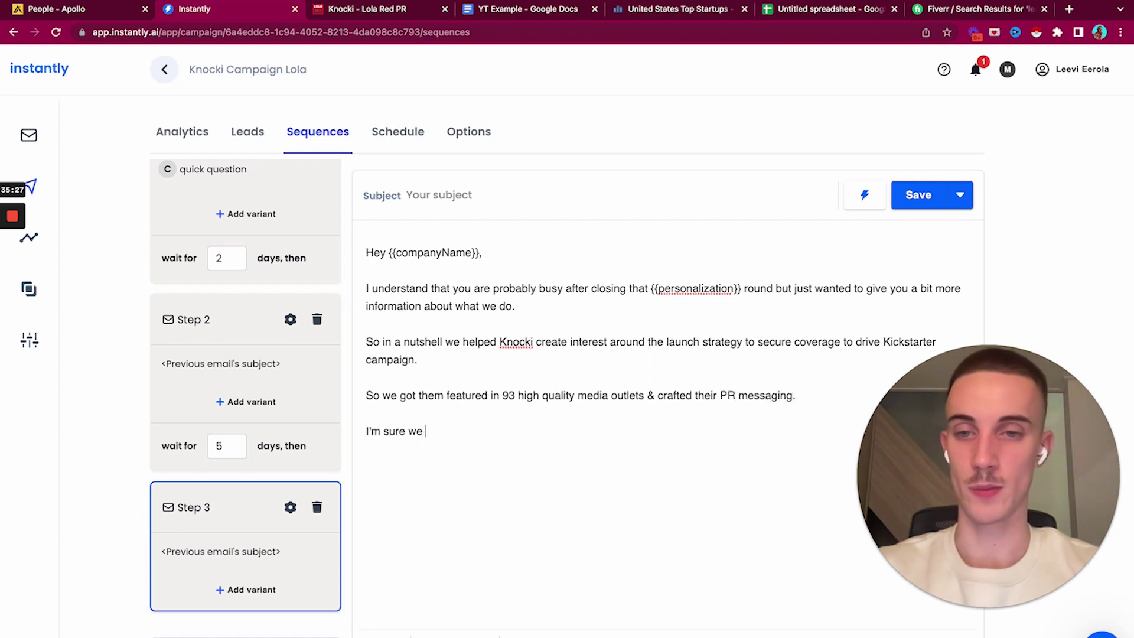
pyautogui.write('ething ')
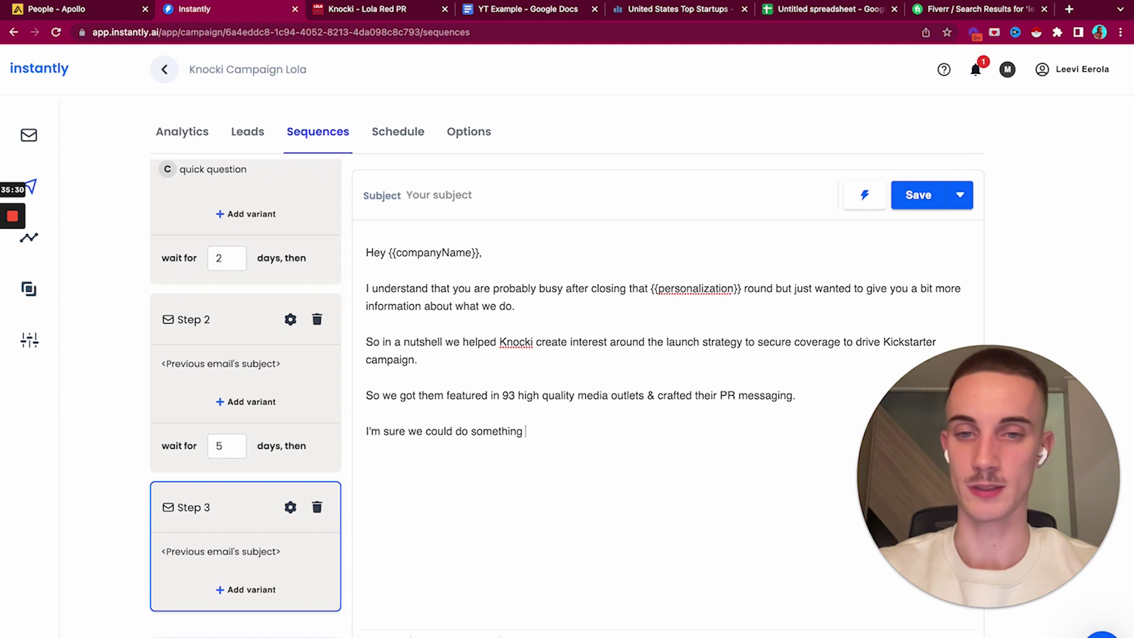
pyautogui.write('.')
pyautogui.press('Return')
pyautogui.press('Return')
# Step: Close Step 3 by offering a 3-minute video breaking down the strategy, and add another step
pyautogui.write('Do you ')
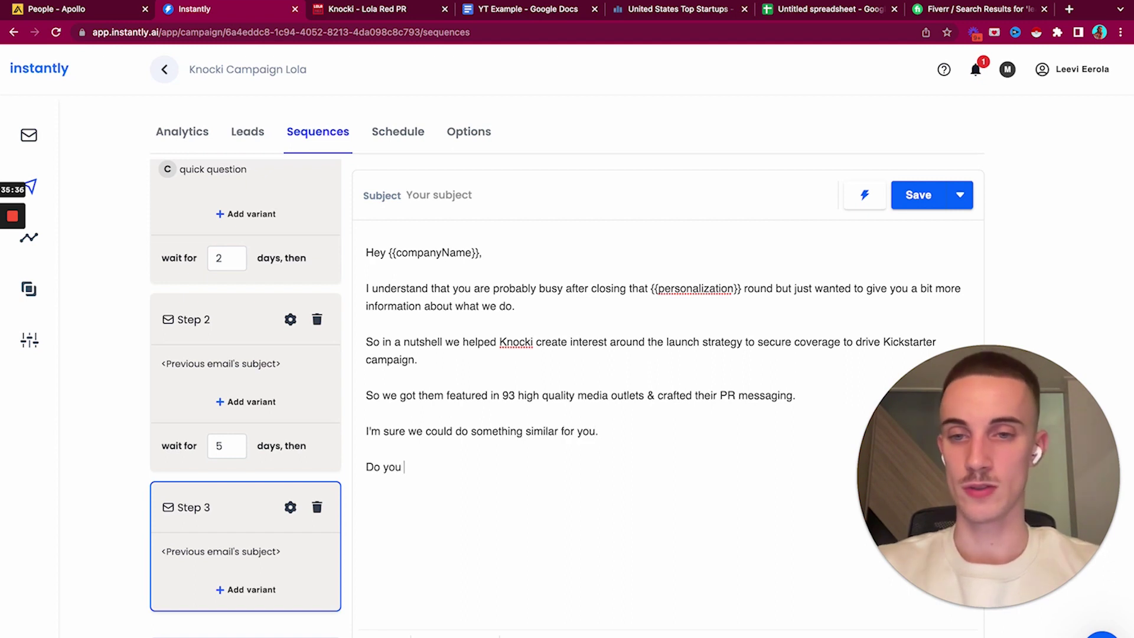
pyautogui.write('mind if I send you a ')
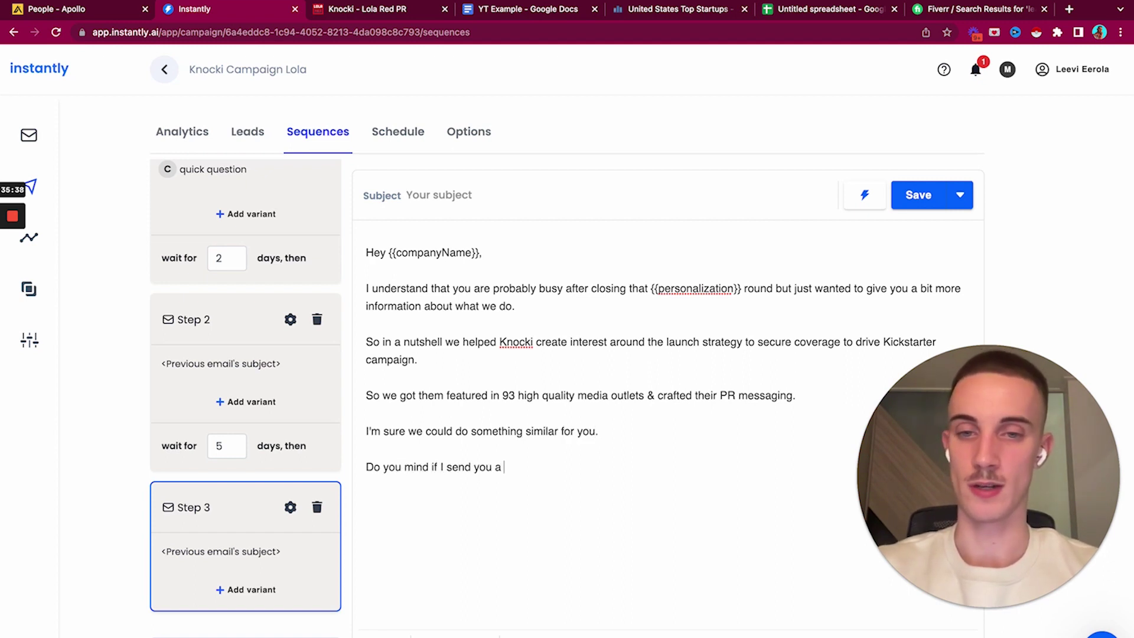
pyautogui.write('43')
pyautogui.press('BackSpace')
pyautogui.press('BackSpace')
pyautogui.write('3-minute video breaking the ')
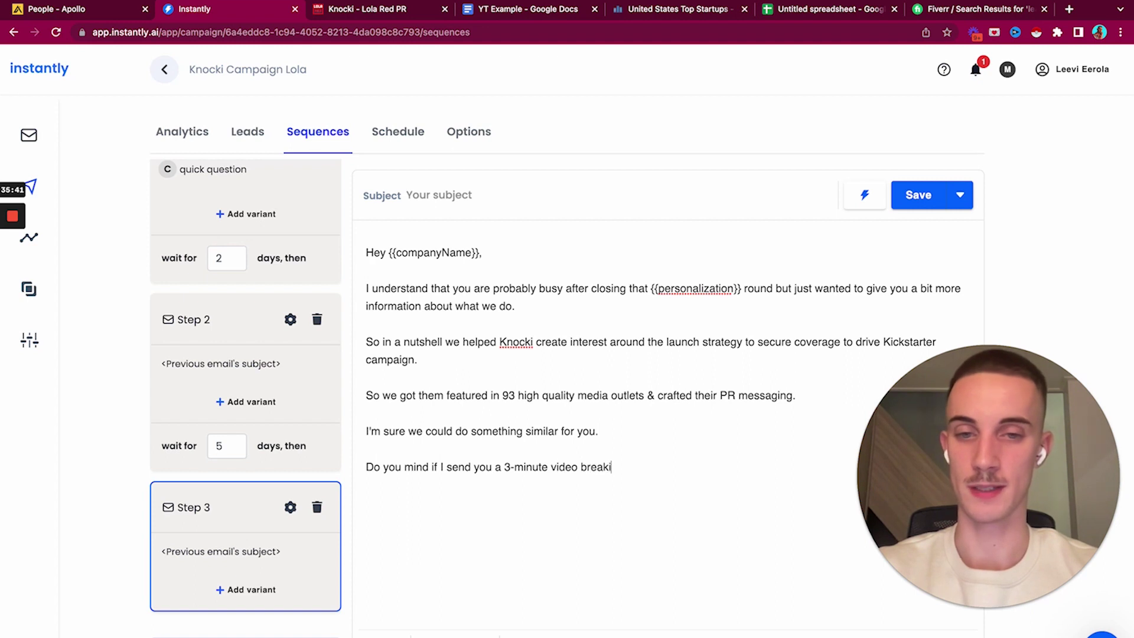
pyautogui.write('startegy')
pyautogui.press('BackSpace')
pyautogui.press('BackSpace')
pyautogui.press('BackSpace')
pyautogui.press('BackSpace')
pyautogui.press('BackSpace')
pyautogui.press('BackSpace')
pyautogui.press('BackSpace')
pyautogui.write('rateg')
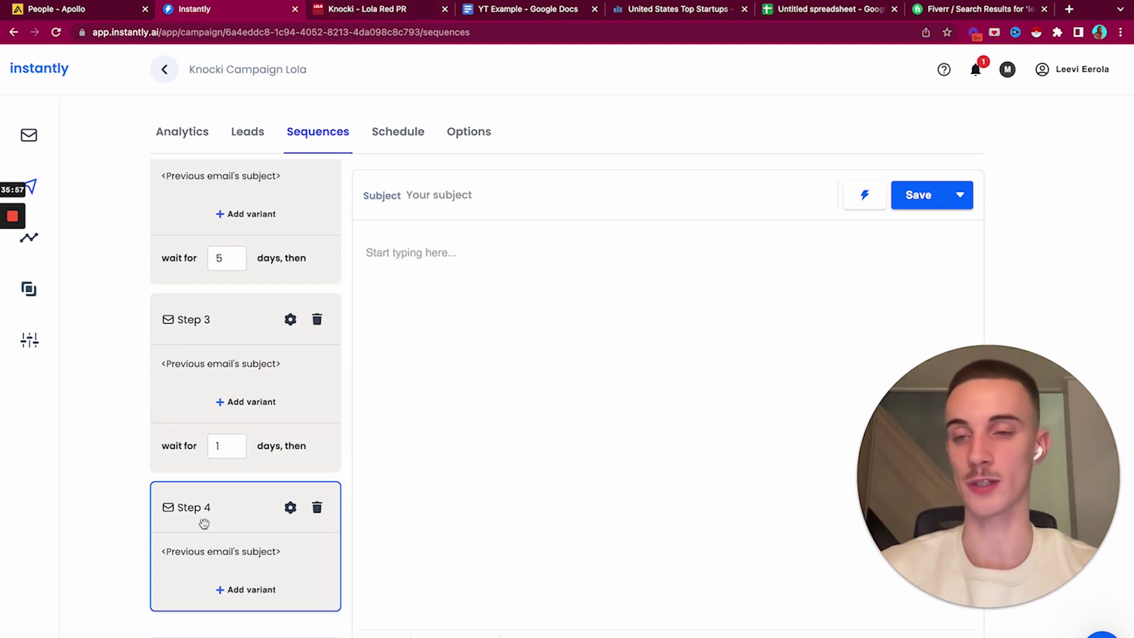
pyautogui.click(225, 625)
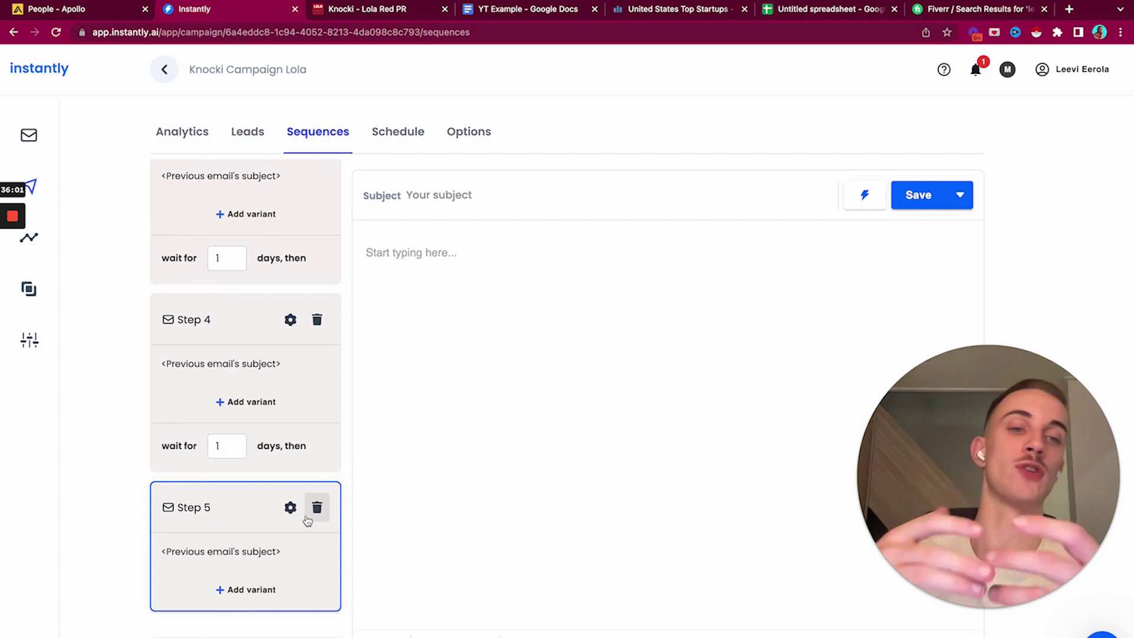
# Step: Set a 120-day wait and write 'Hey {{companyName}}, is now a better time for this?'
pyautogui.click(226, 447)
pyautogui.write('20')
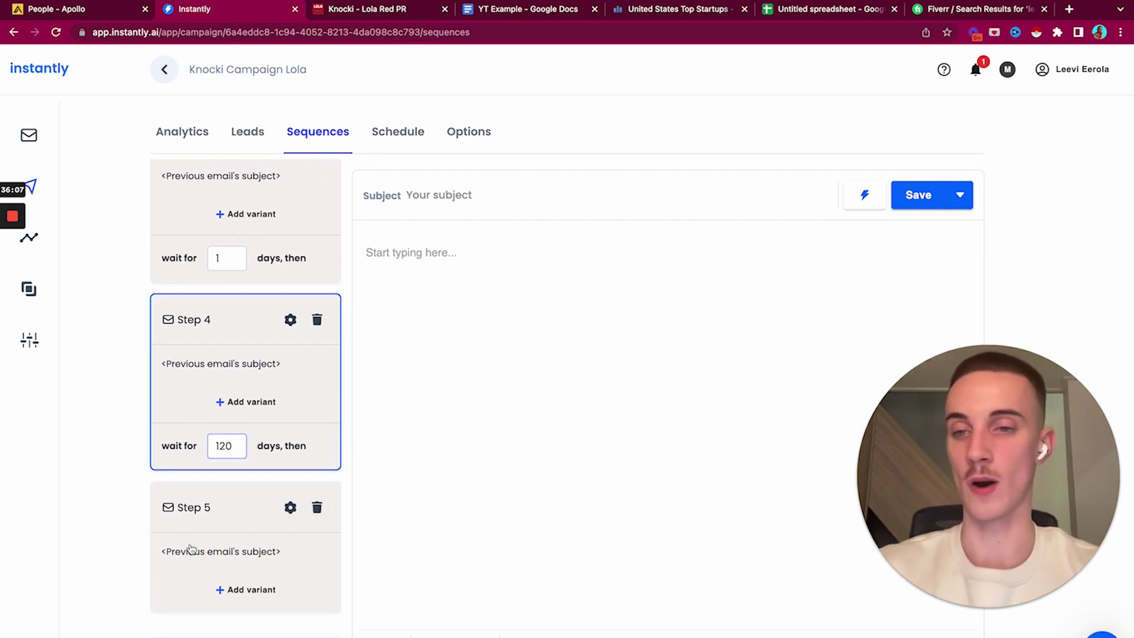
pyautogui.click(238, 523)
pyautogui.click(456, 266)
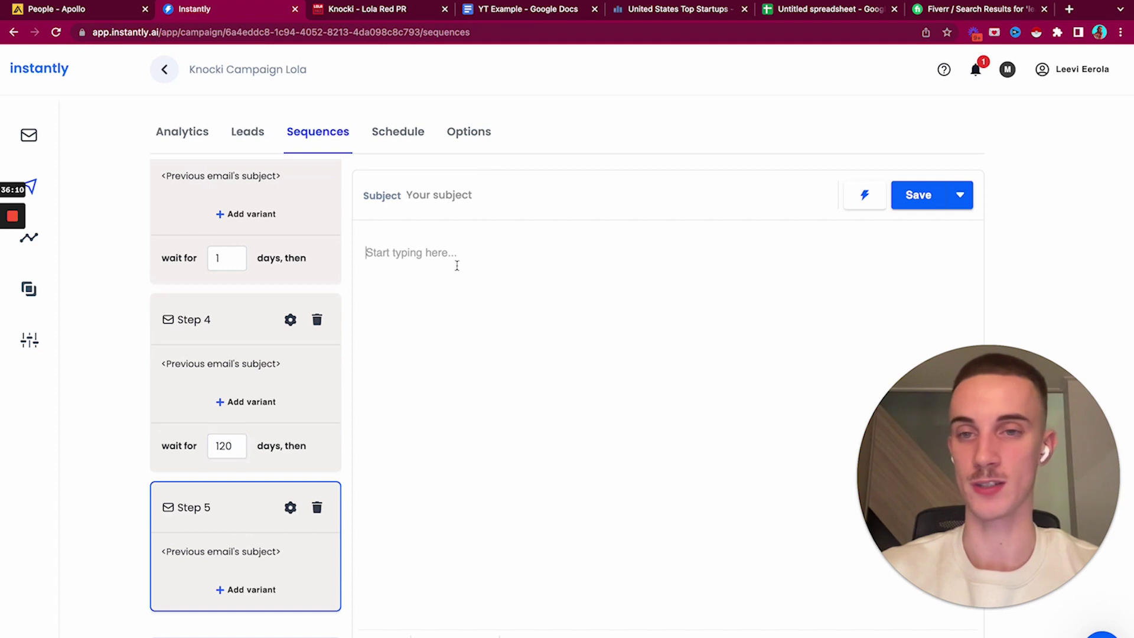
pyautogui.write('Hey {{companyName}}, is this')
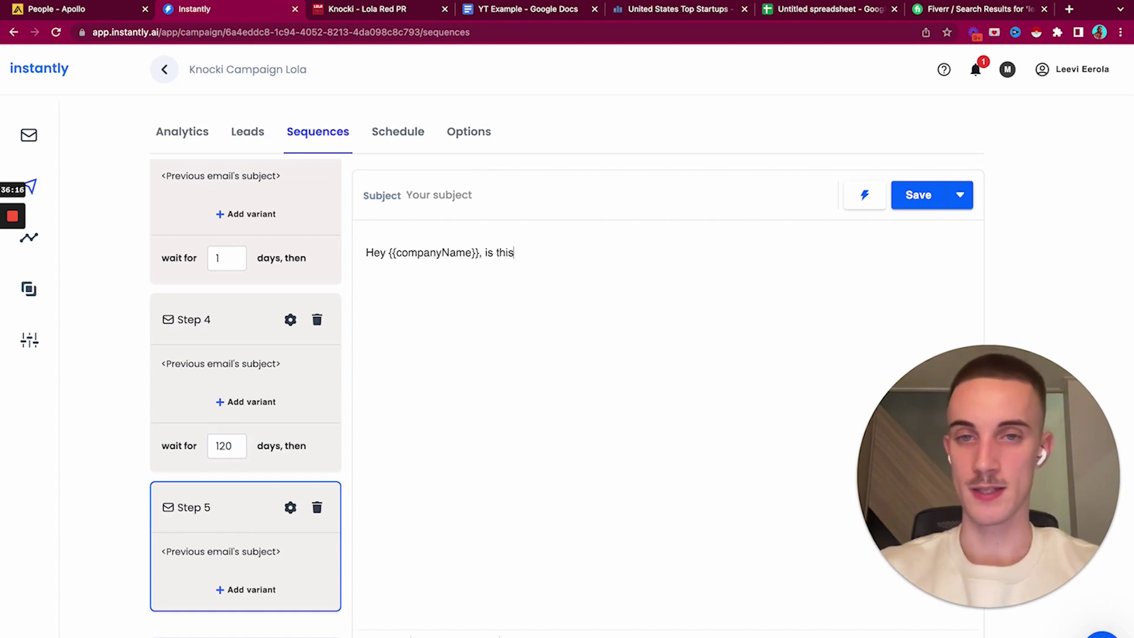
pyautogui.write(' a better time for this')
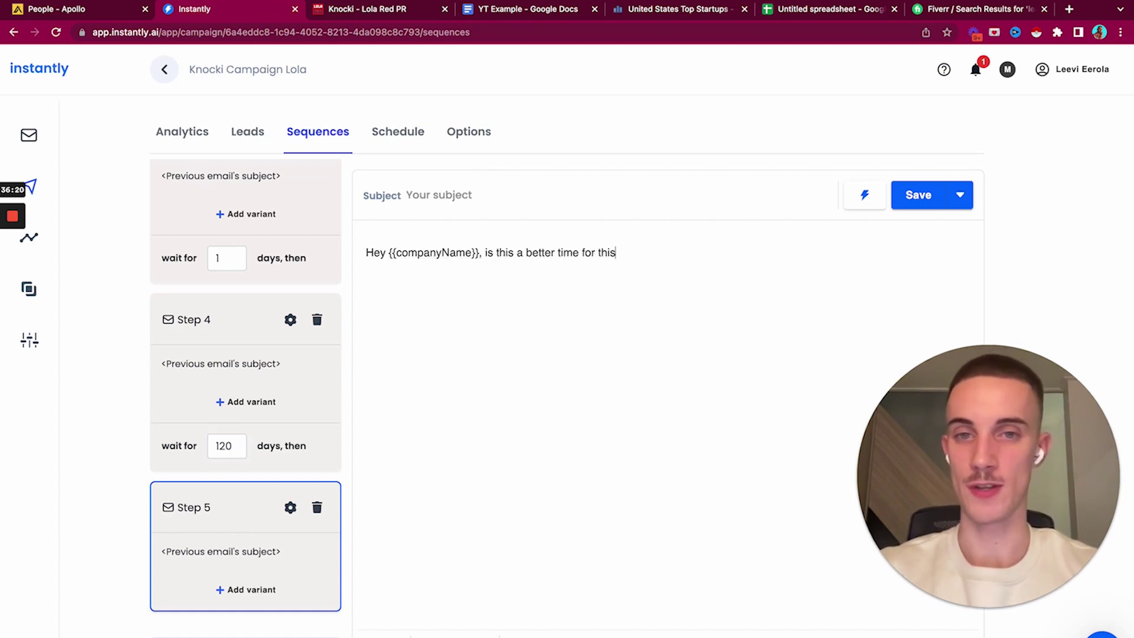
pyautogui.write('?')
pyautogui.doubleClick(504, 253)
pyautogui.write('now')
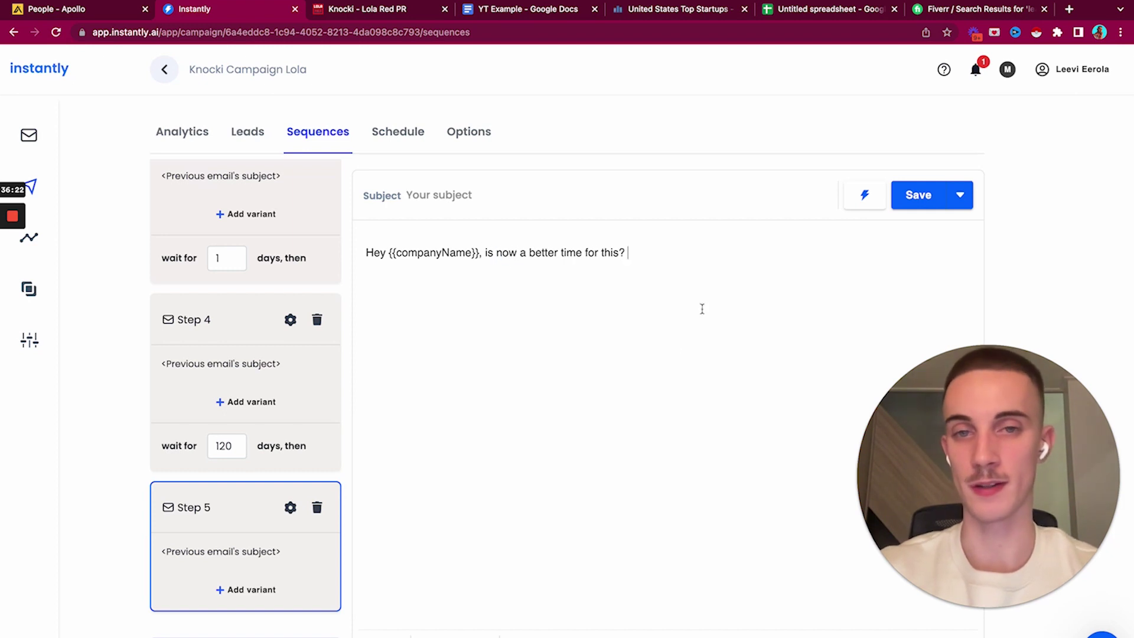
# Step: Save the campaign and review the Step 1 variants and Steps 2–4
pyautogui.click(905, 187)
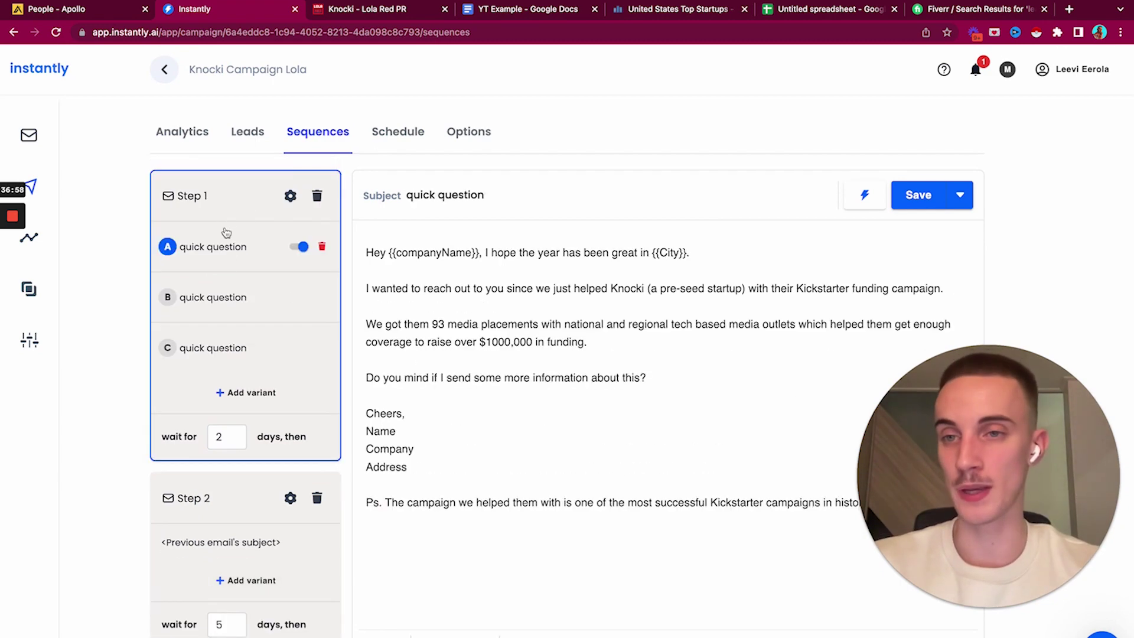
pyautogui.click(228, 296)
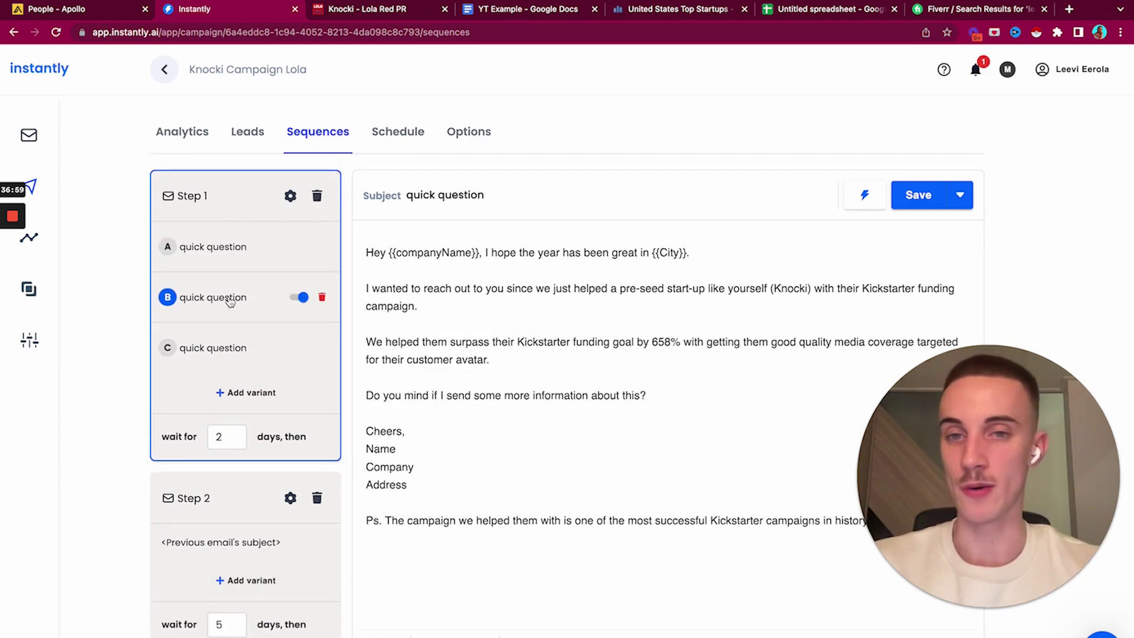
pyautogui.click(228, 346)
pyautogui.scroll(-5, 228, 339)
pyautogui.click(228, 332)
pyautogui.click(216, 355)
pyautogui.scroll(-2, 217, 353)
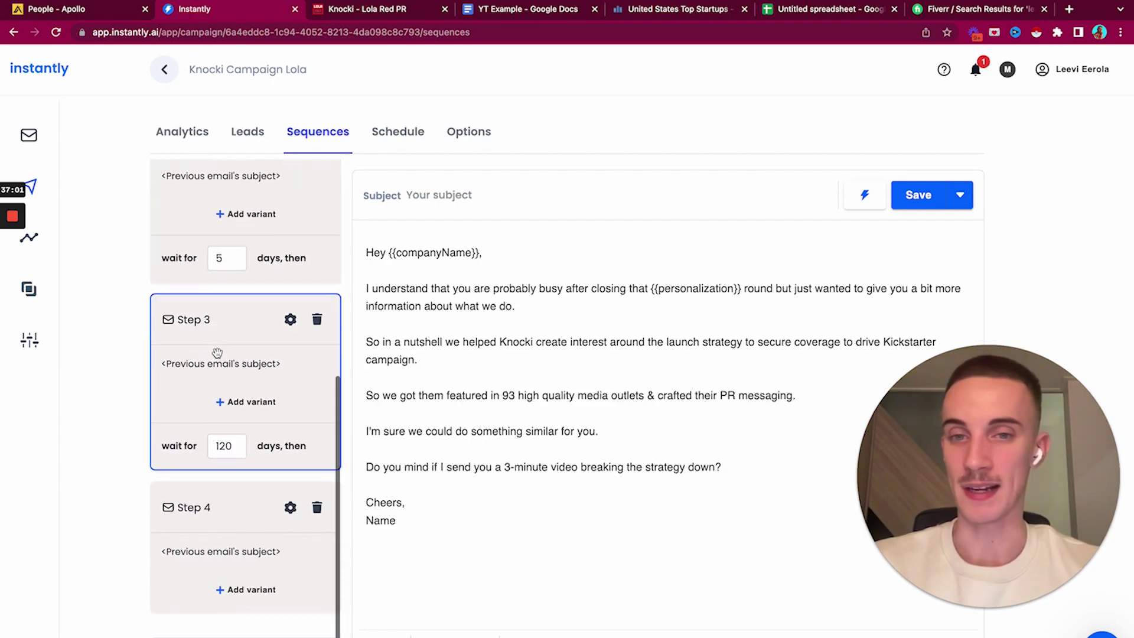
pyautogui.click(257, 506)
pyautogui.click(378, 10)
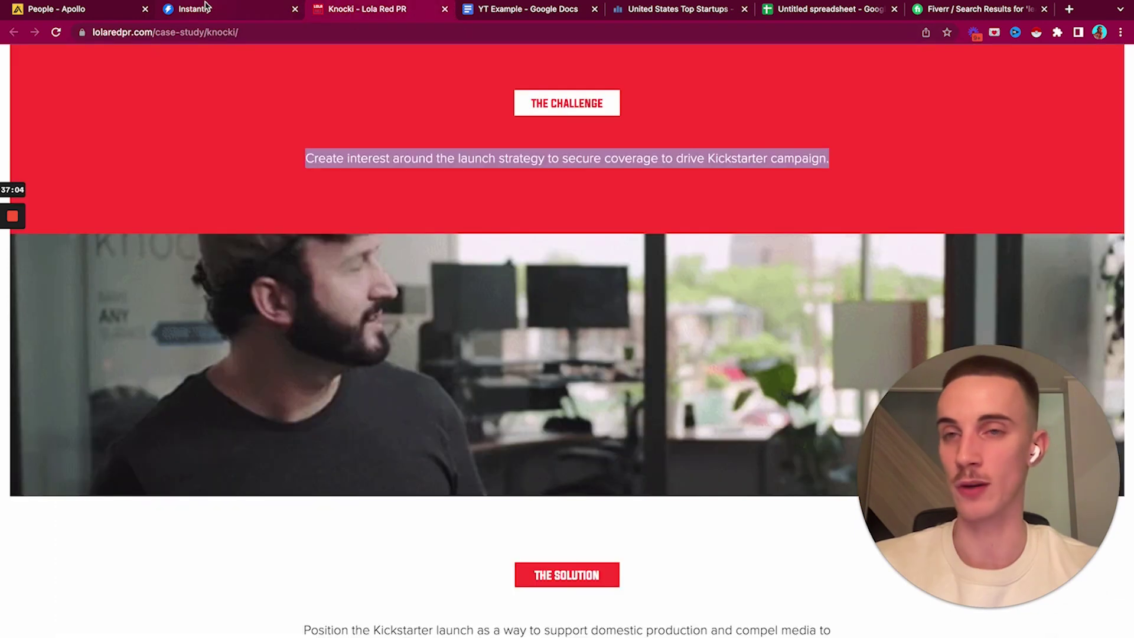
pyautogui.click(189, 9)
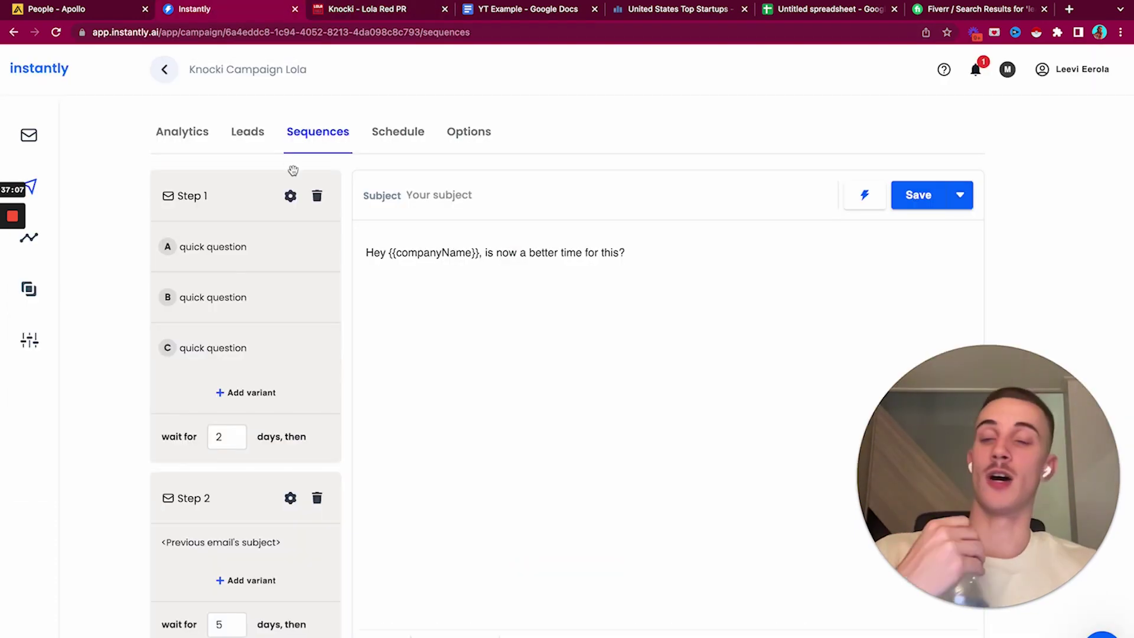
pyautogui.click(242, 200)
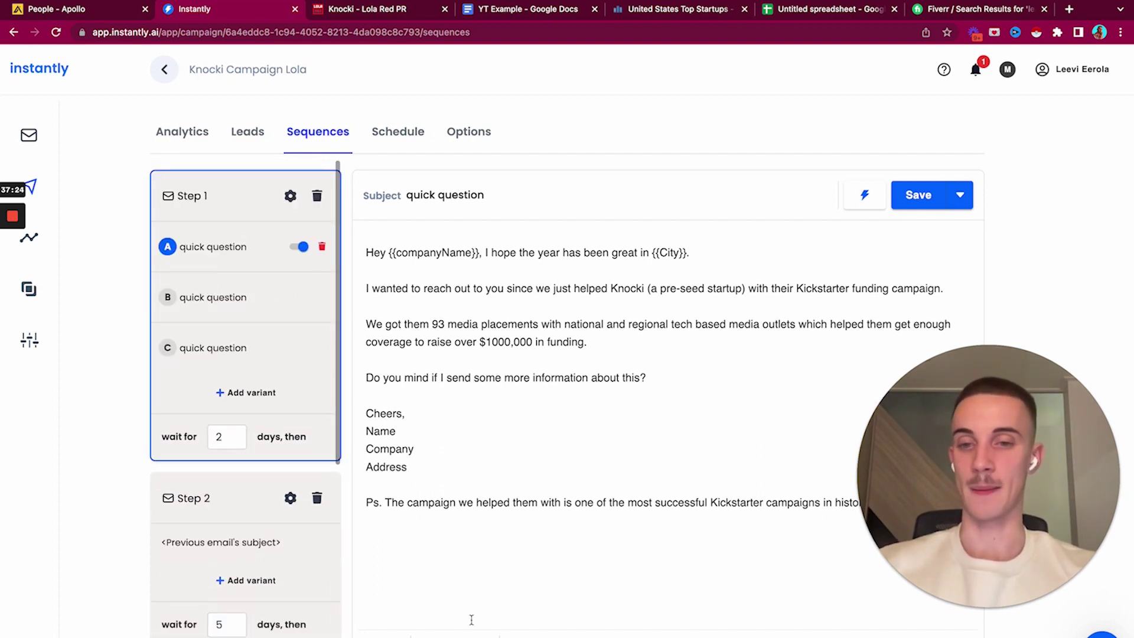
# Step: Save and preview Step 1, checking the Hypersonic Laboratories name and Los Angeles greeting
pyautogui.click(910, 195)
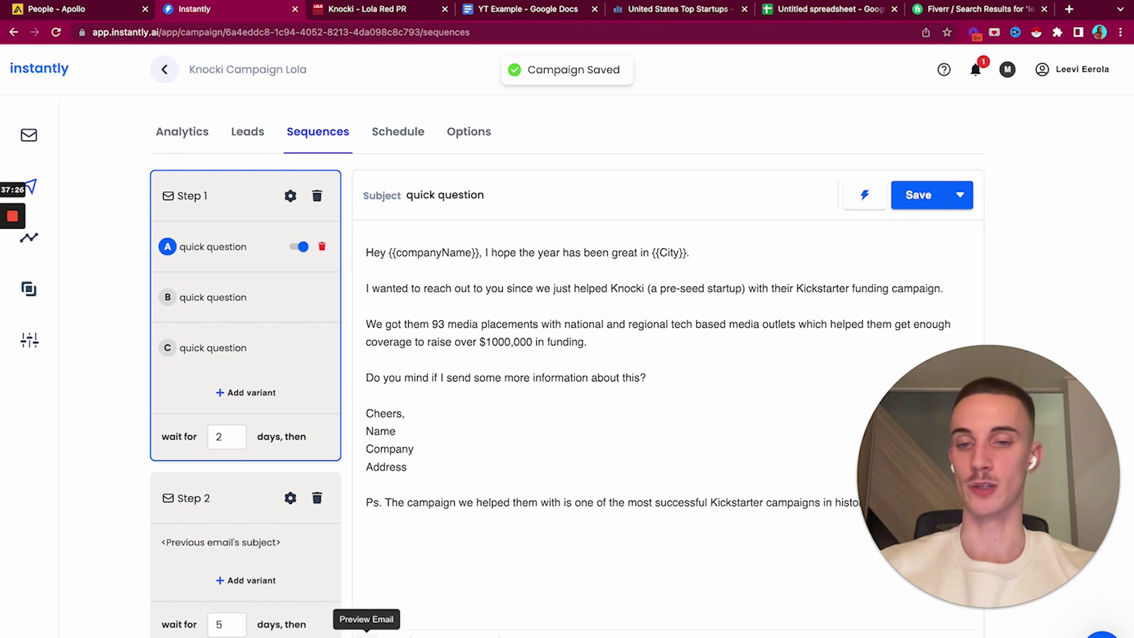
pyautogui.click(366, 632)
pyautogui.moveTo(552, 255); pyautogui.dragTo(588, 251)
pyautogui.click(535, 253)
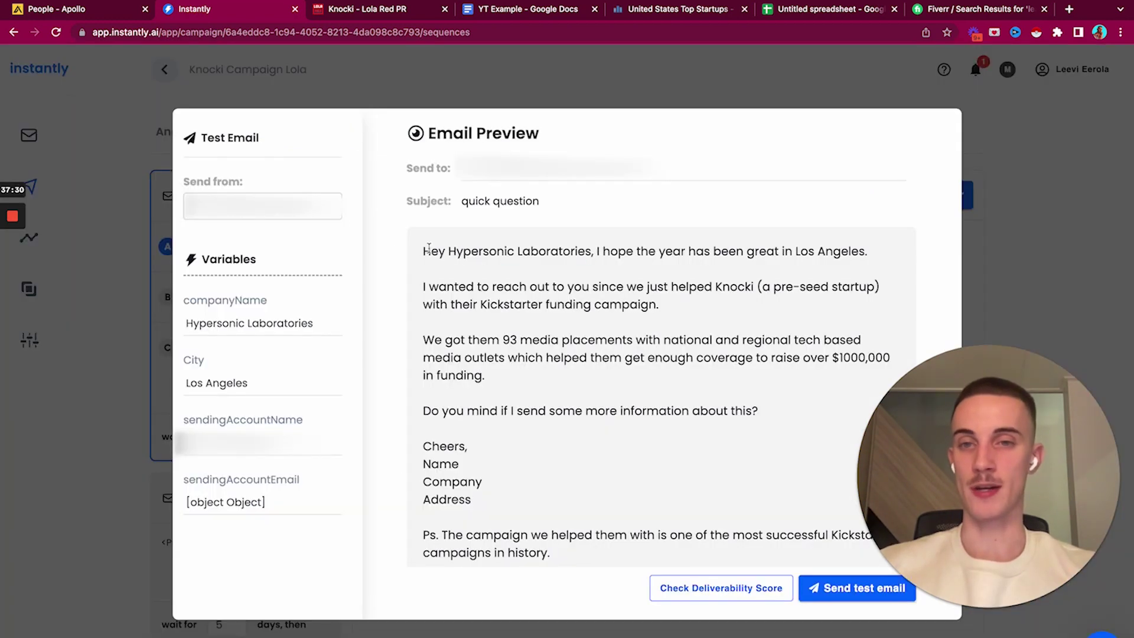
pyautogui.moveTo(447, 251); pyautogui.dragTo(842, 258)
pyautogui.click(602, 251)
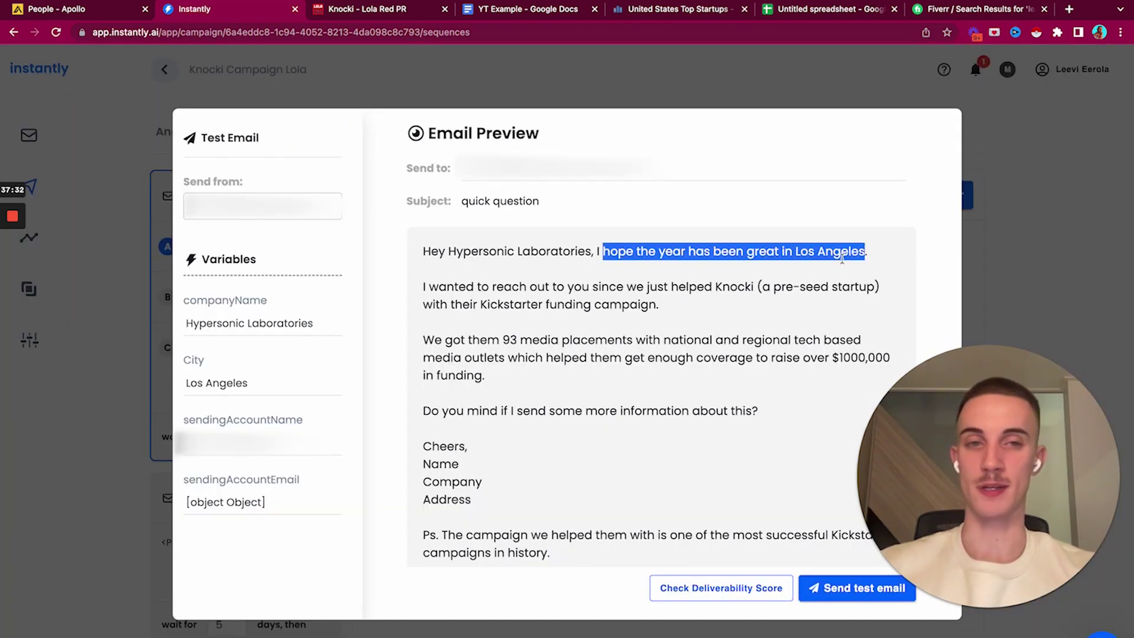
pyautogui.click(854, 255)
pyautogui.moveTo(677, 318); pyautogui.dragTo(568, 288)
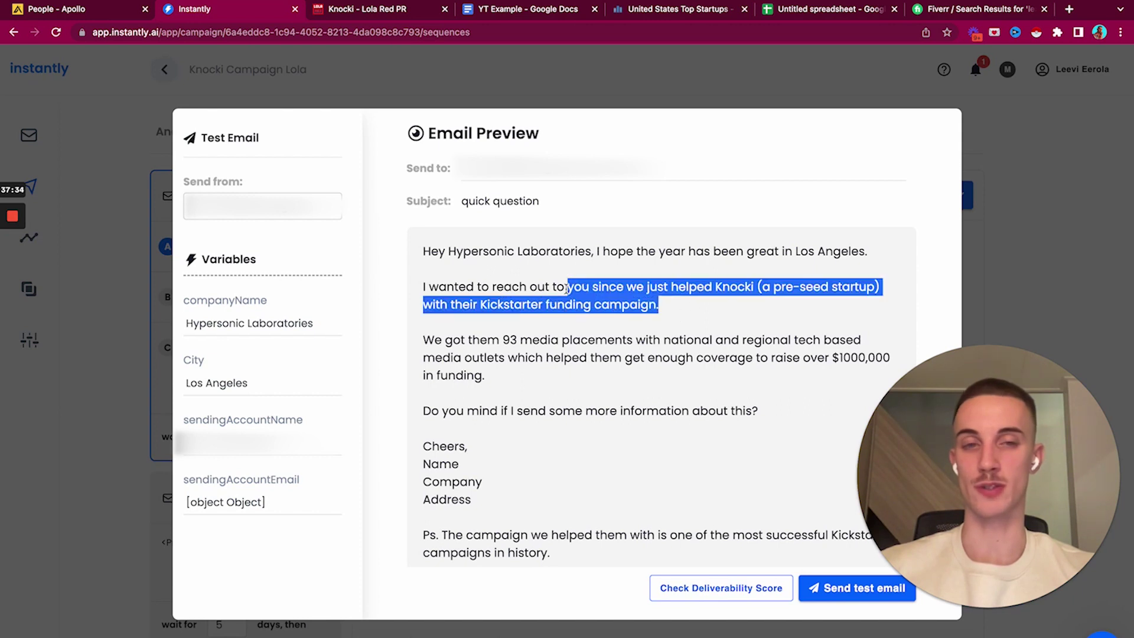
pyautogui.click(656, 288)
pyautogui.moveTo(738, 288); pyautogui.dragTo(422, 288)
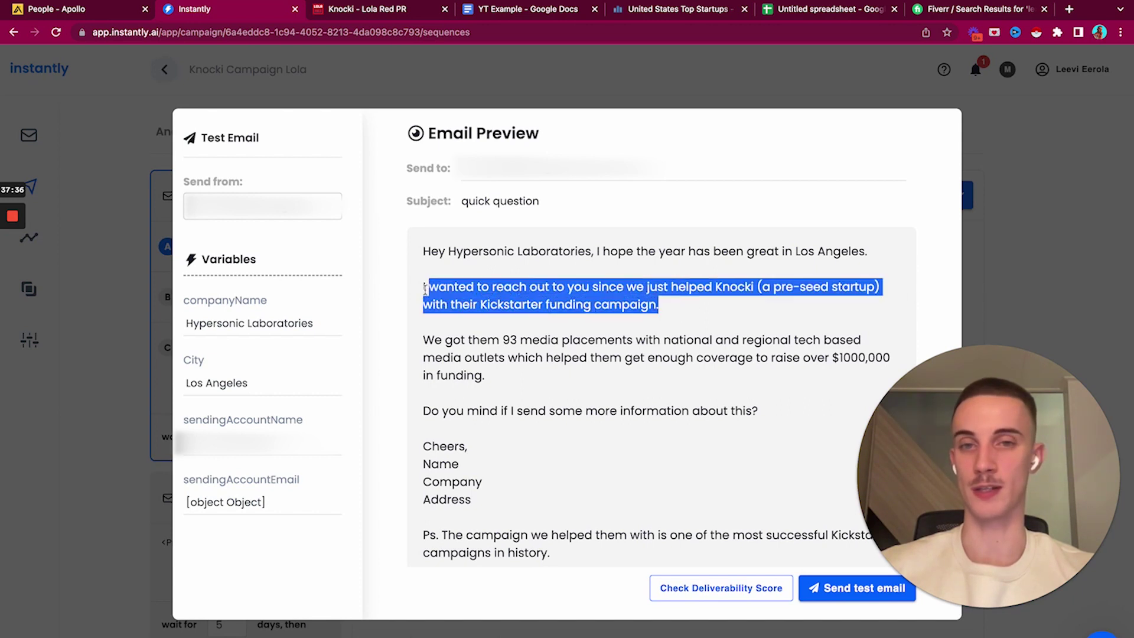
pyautogui.click(418, 289)
# Step: Read the rest of the preview: the coverage and funding line, closing question and Kickstarter P.S
pyautogui.scroll(-1, 418, 289)
pyautogui.moveTo(423, 326); pyautogui.dragTo(485, 365)
pyautogui.click(599, 366)
pyautogui.moveTo(602, 347); pyautogui.dragTo(486, 366)
pyautogui.click(624, 381)
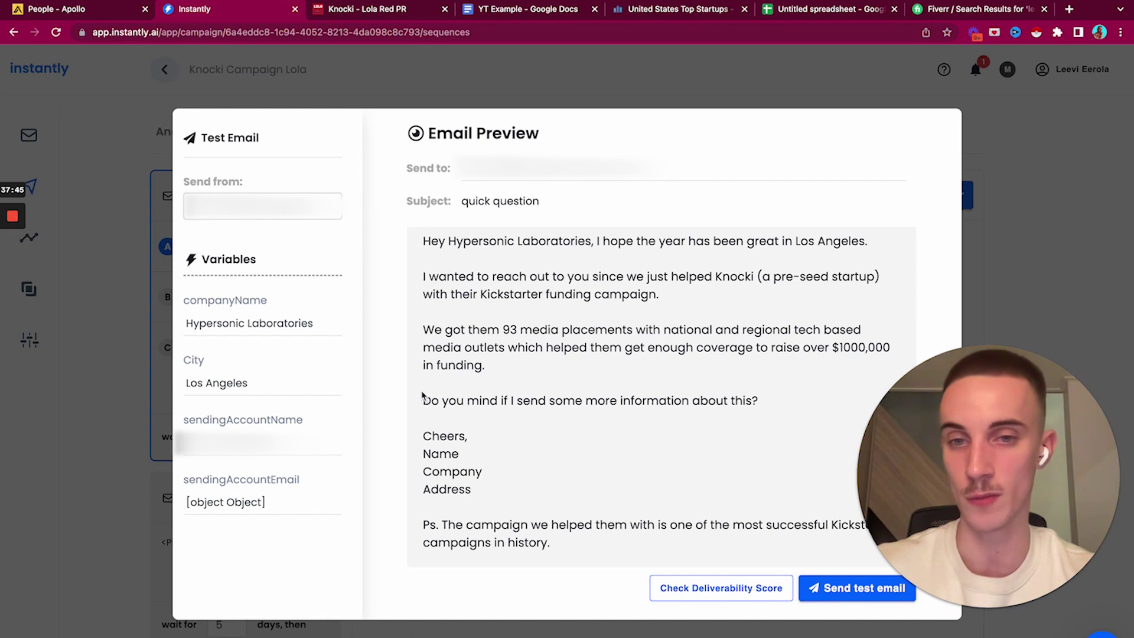
pyautogui.moveTo(423, 400); pyautogui.dragTo(760, 400)
pyautogui.click(770, 399)
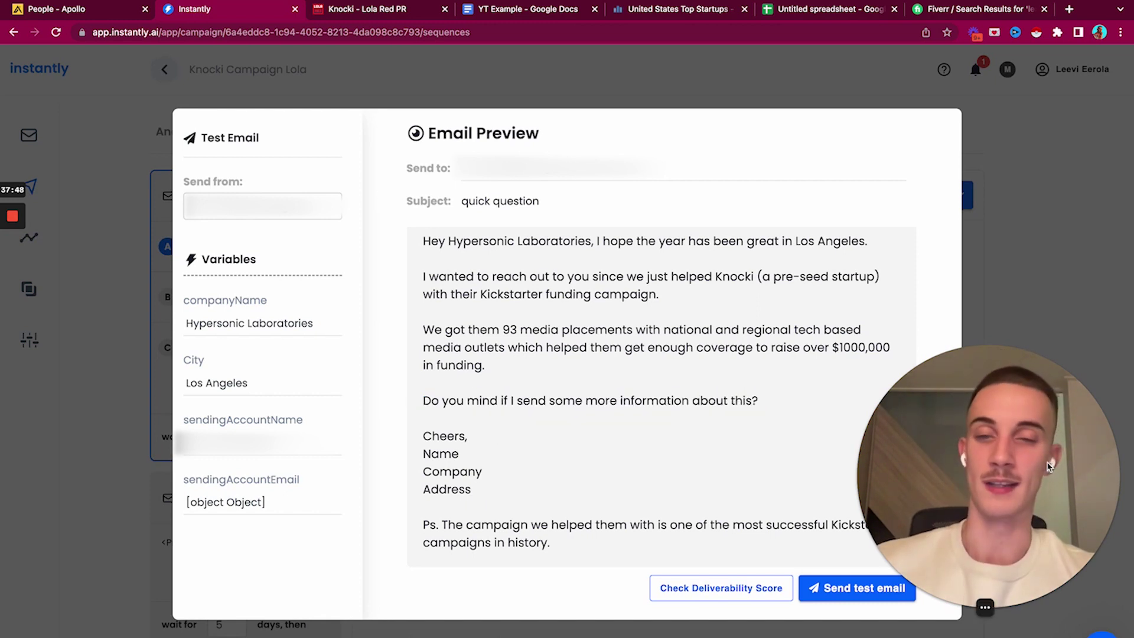
pyautogui.moveTo(1013, 472); pyautogui.dragTo(1013, 277)
pyautogui.moveTo(467, 525); pyautogui.dragTo(423, 524)
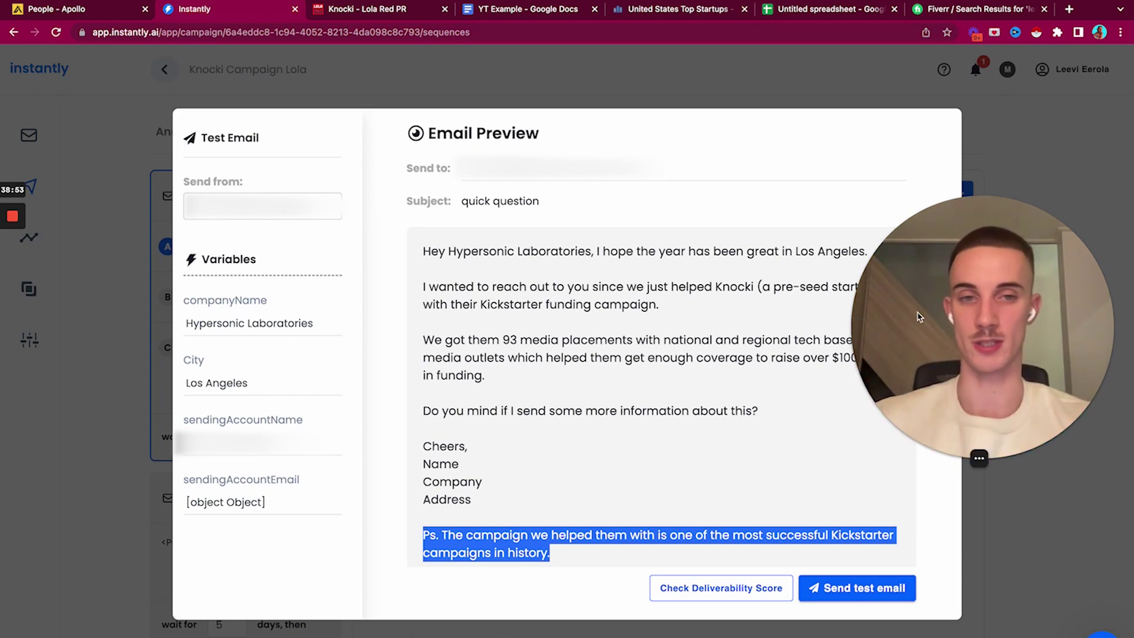
pyautogui.moveTo(969, 314); pyautogui.dragTo(965, 445)
pyautogui.click(510, 352)
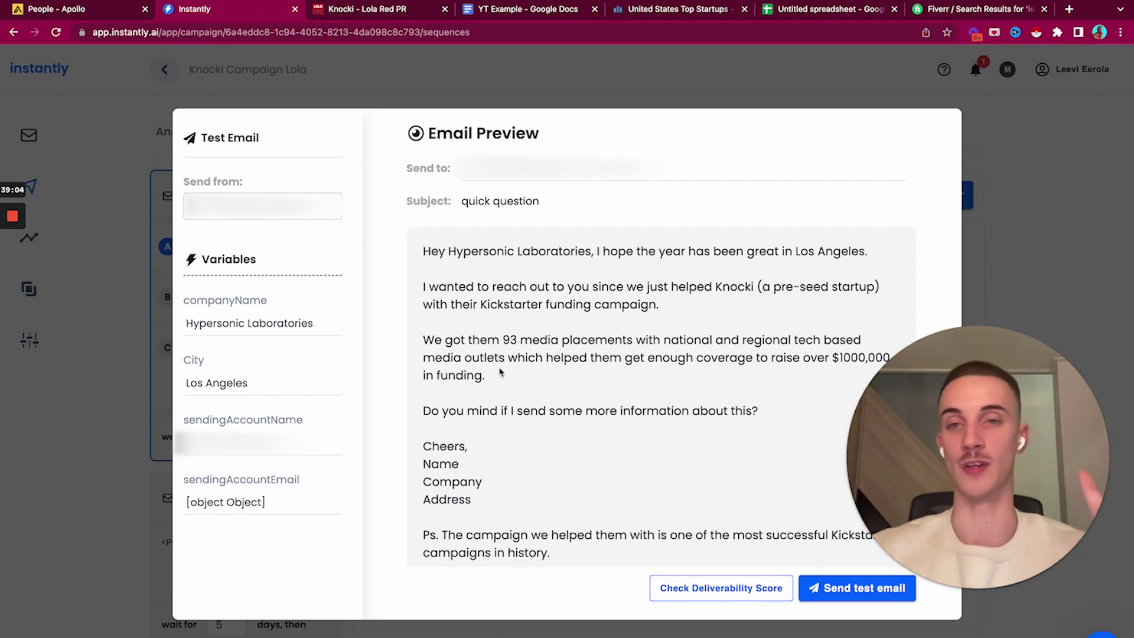
pyautogui.moveTo(499, 371); pyautogui.dragTo(425, 247)
pyautogui.keyDown('shift'); pyautogui.click(640, 558); pyautogui.keyUp('shift')
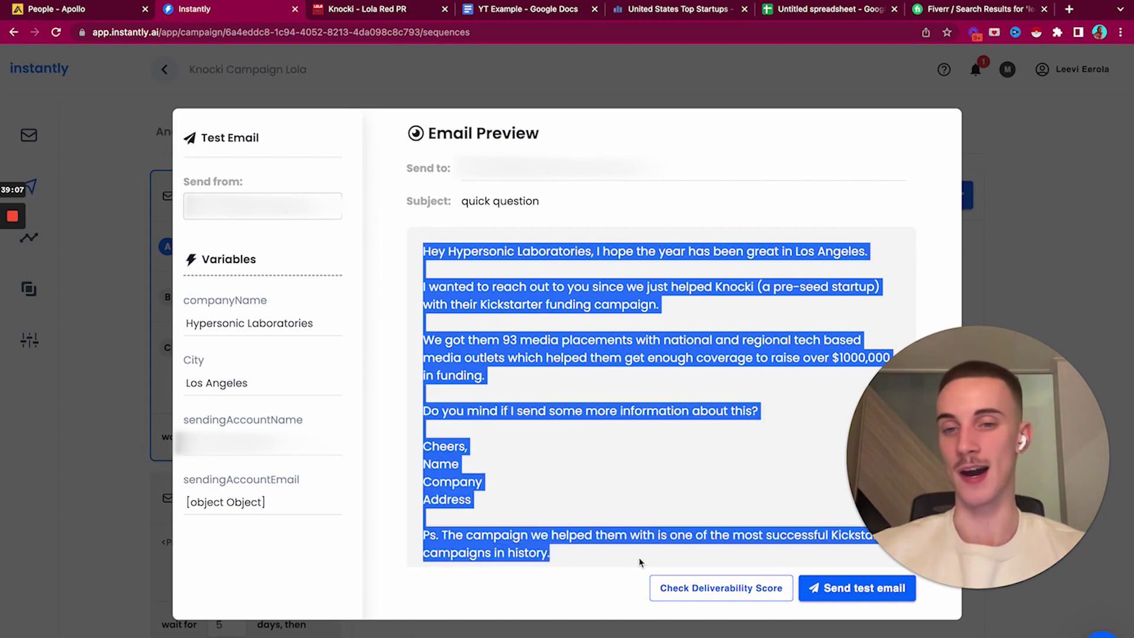
pyautogui.click(639, 559)
pyautogui.moveTo(640, 559); pyautogui.dragTo(423, 246)
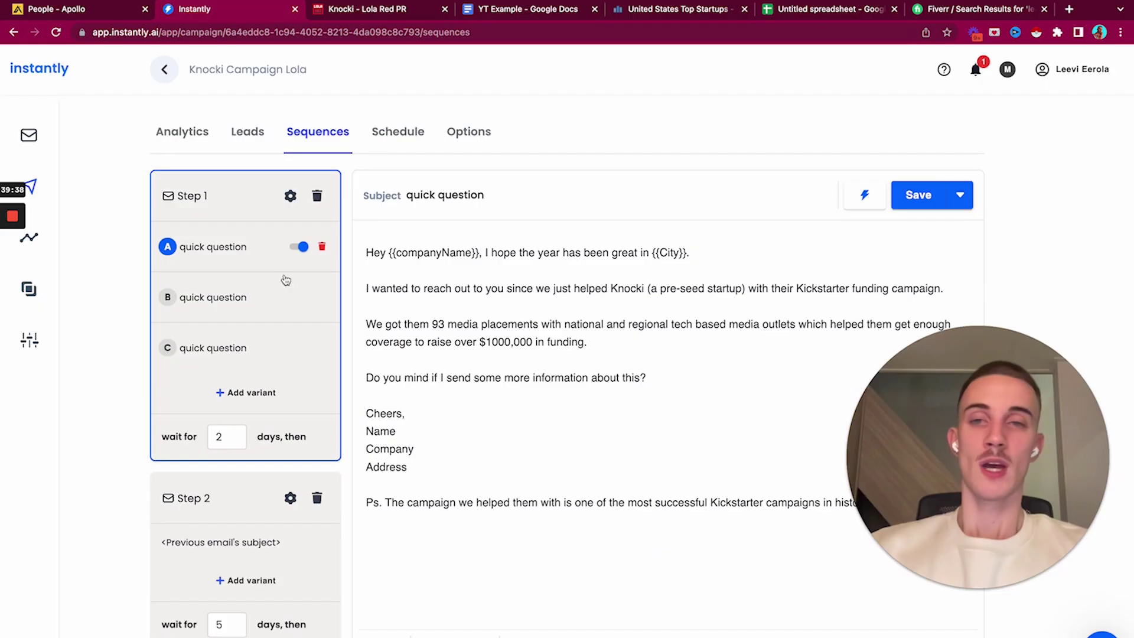
# Step: Set the schedule to send from 7:00 AM to 1:00 PM, keeping Eastern Time
pyautogui.click(399, 132)
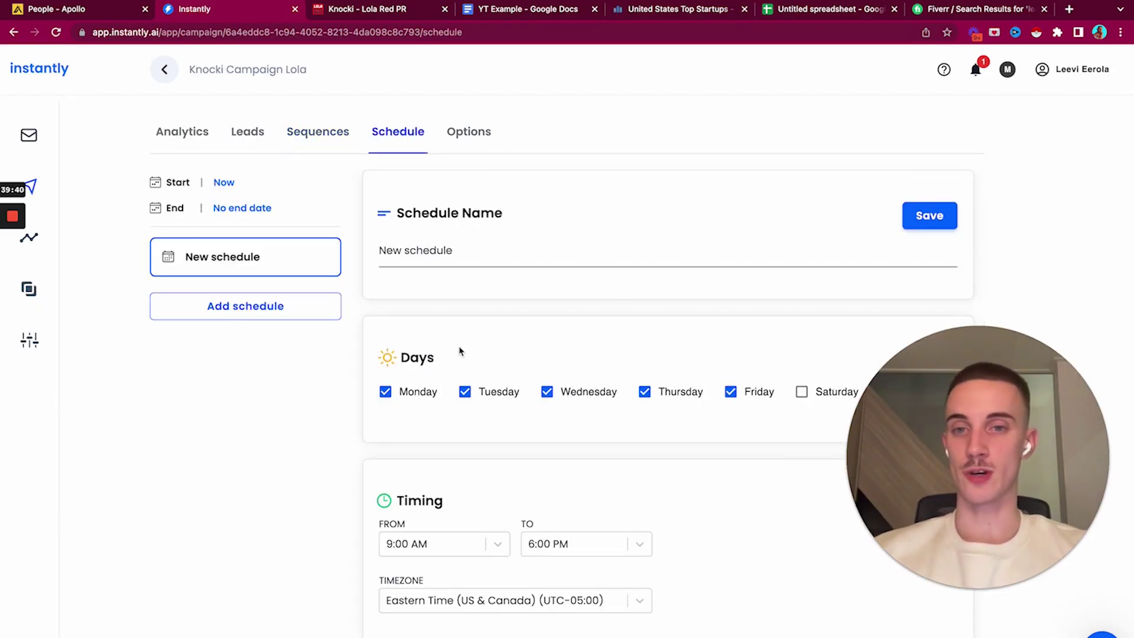
pyautogui.scroll(-1, 460, 351)
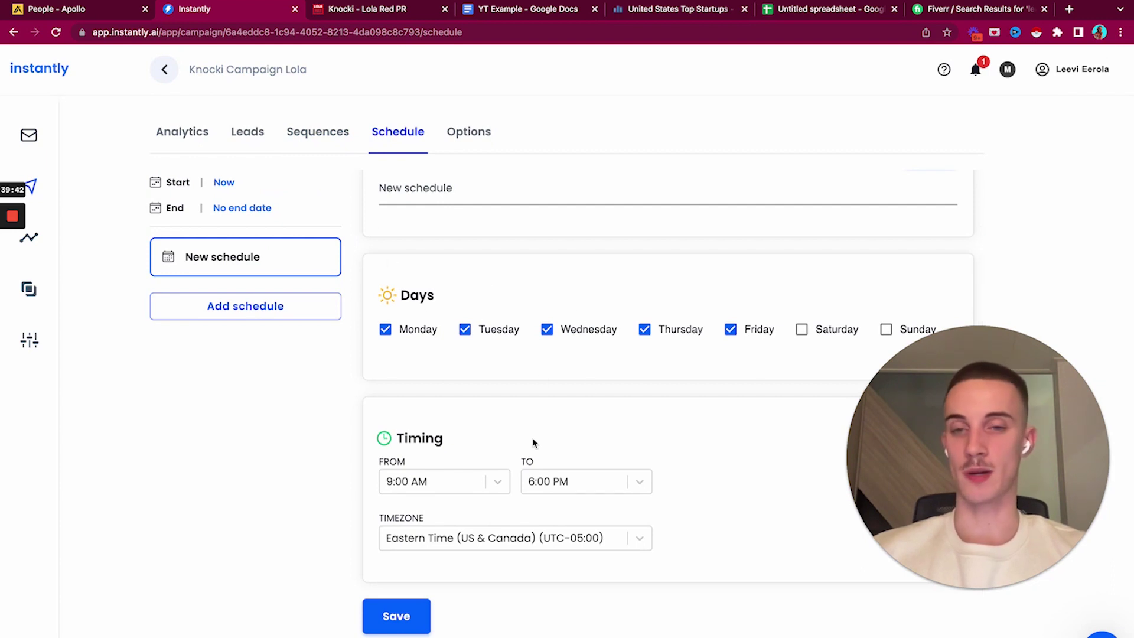
pyautogui.click(574, 544)
pyautogui.click(574, 544)
pyautogui.click(481, 483)
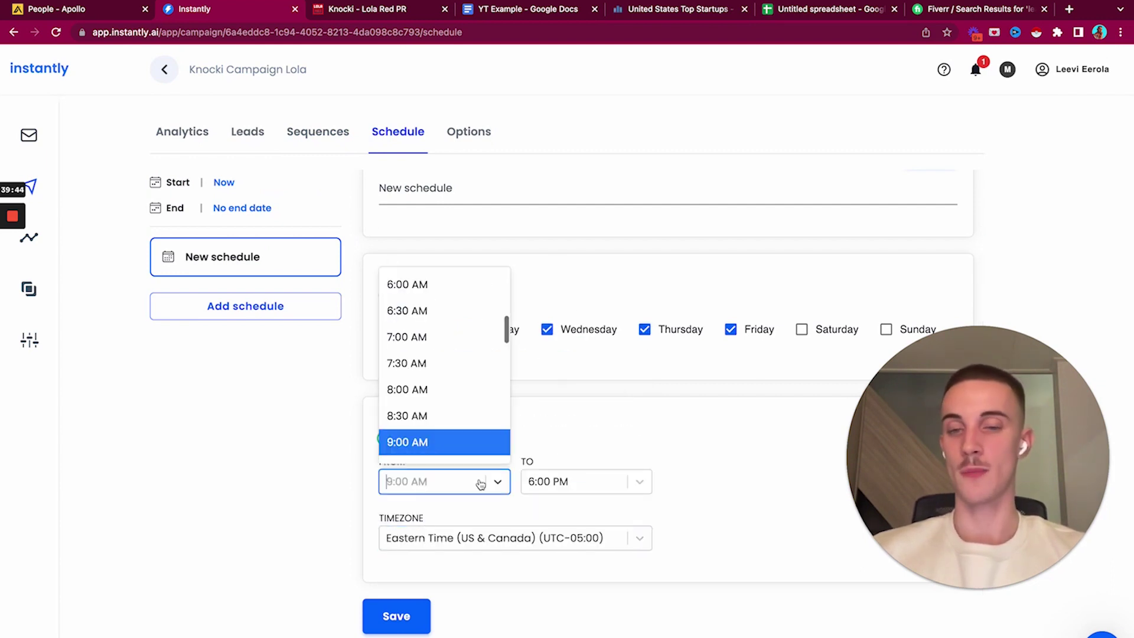
pyautogui.scroll(1, 466, 389)
pyautogui.click(460, 390)
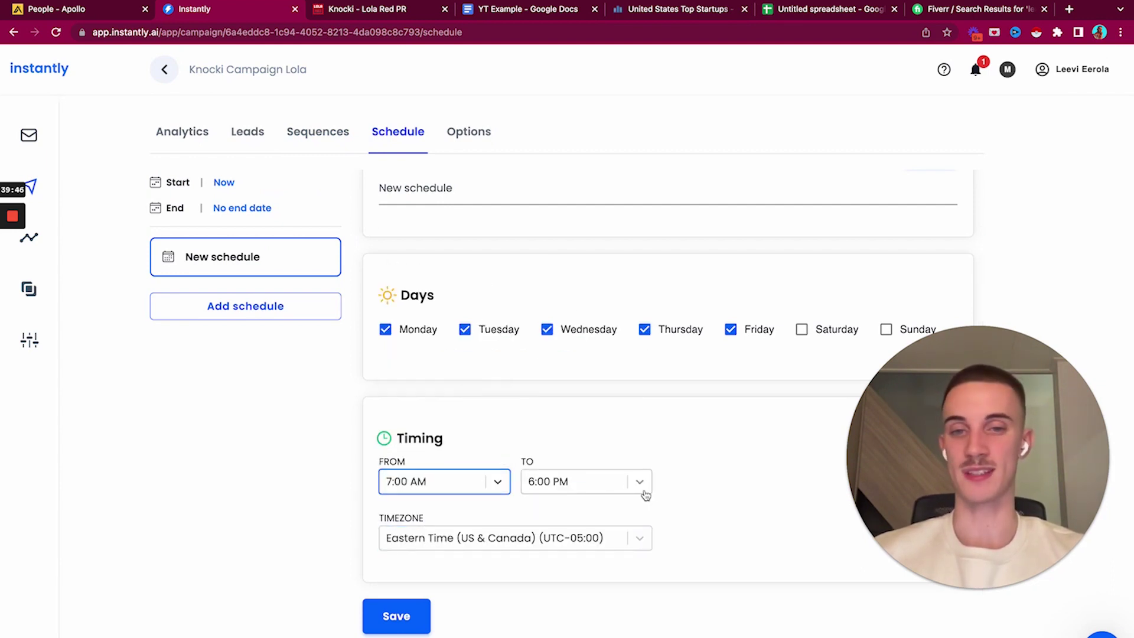
pyautogui.click(645, 495)
pyautogui.scroll(7, 625, 398)
pyautogui.scroll(-3, 627, 396)
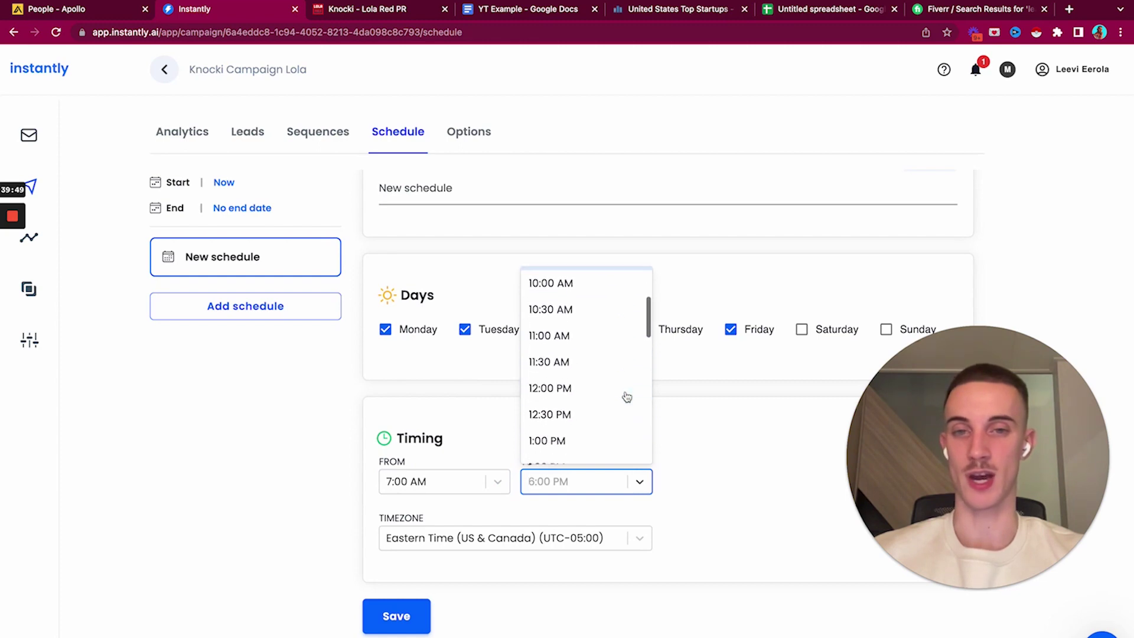
pyautogui.click(585, 419)
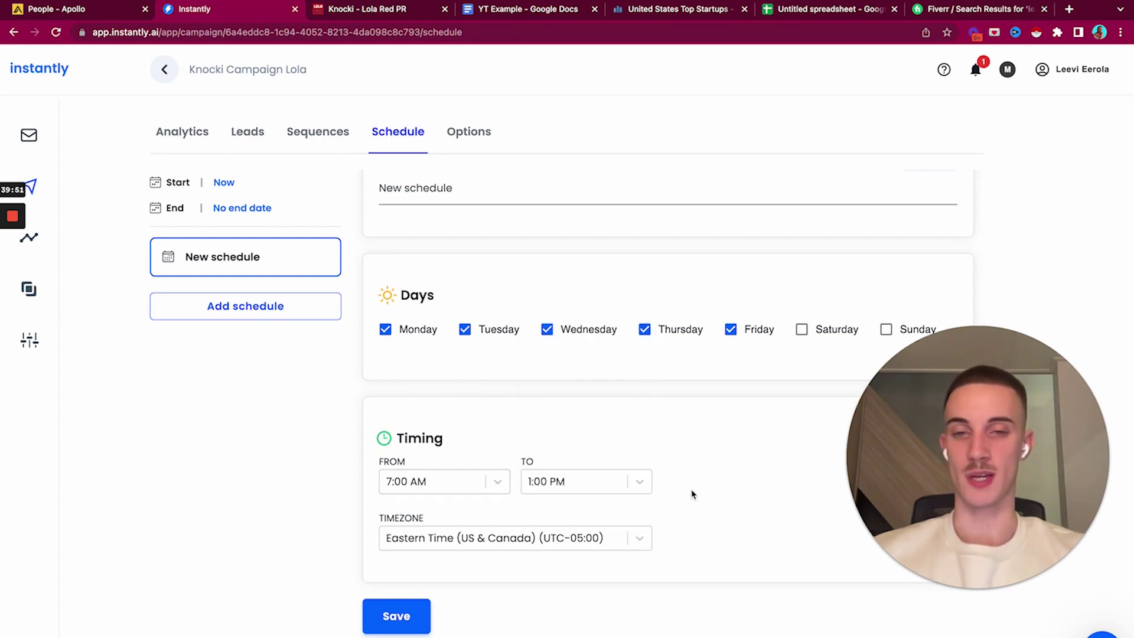
pyautogui.moveTo(929, 427); pyautogui.dragTo(886, 494)
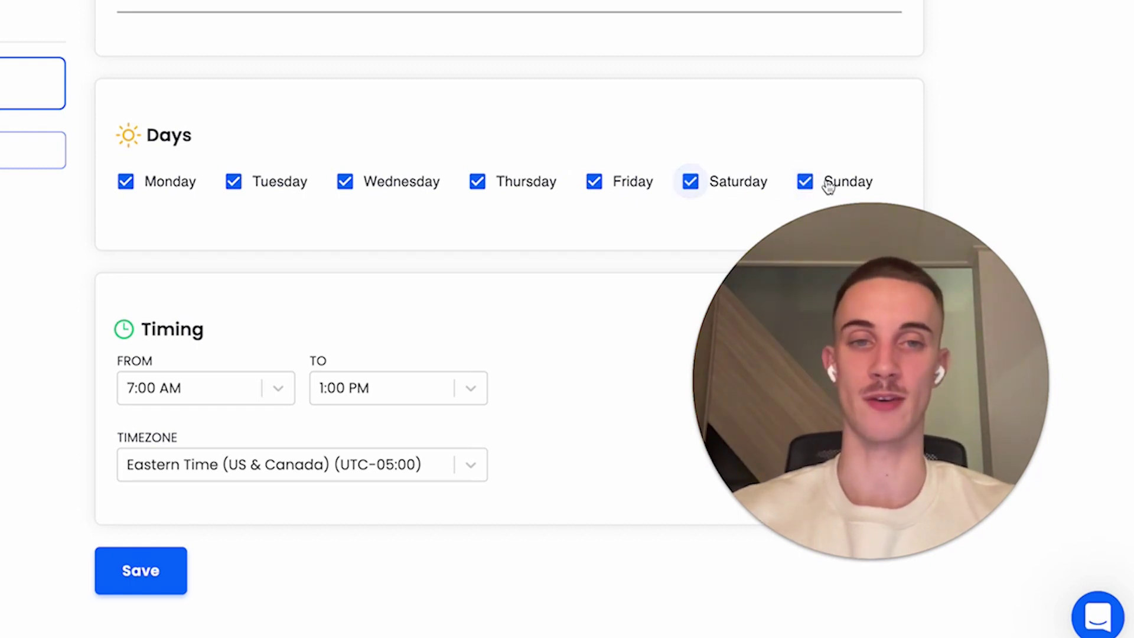
# Step: Review the campaign options, including open tracking and the 200-email daily limit
pyautogui.click(469, 132)
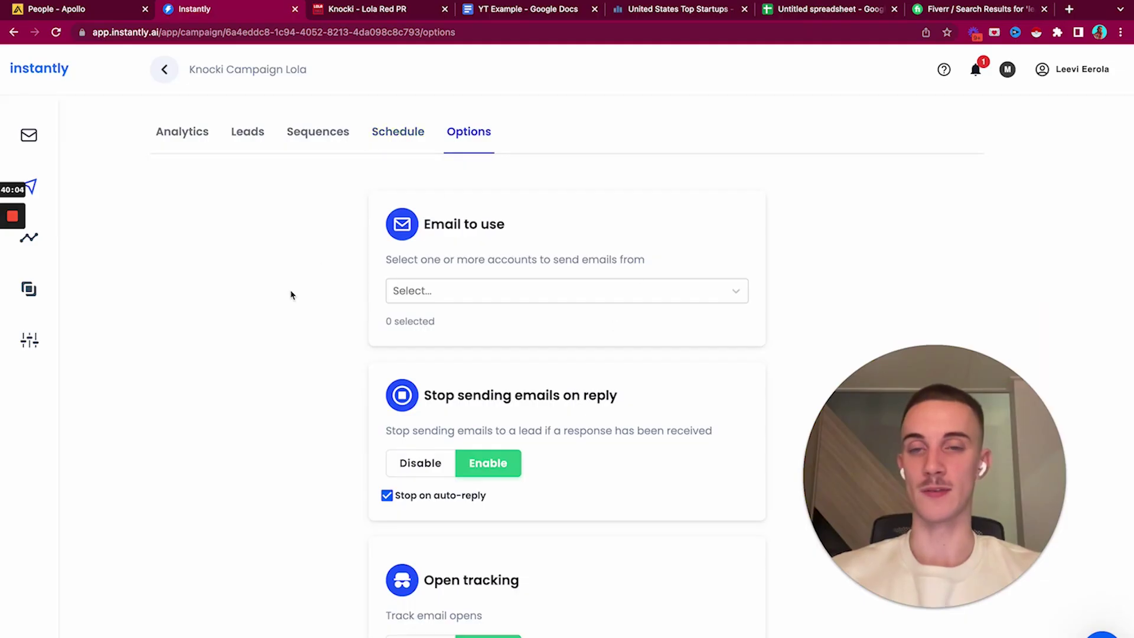
pyautogui.scroll(-2, 291, 294)
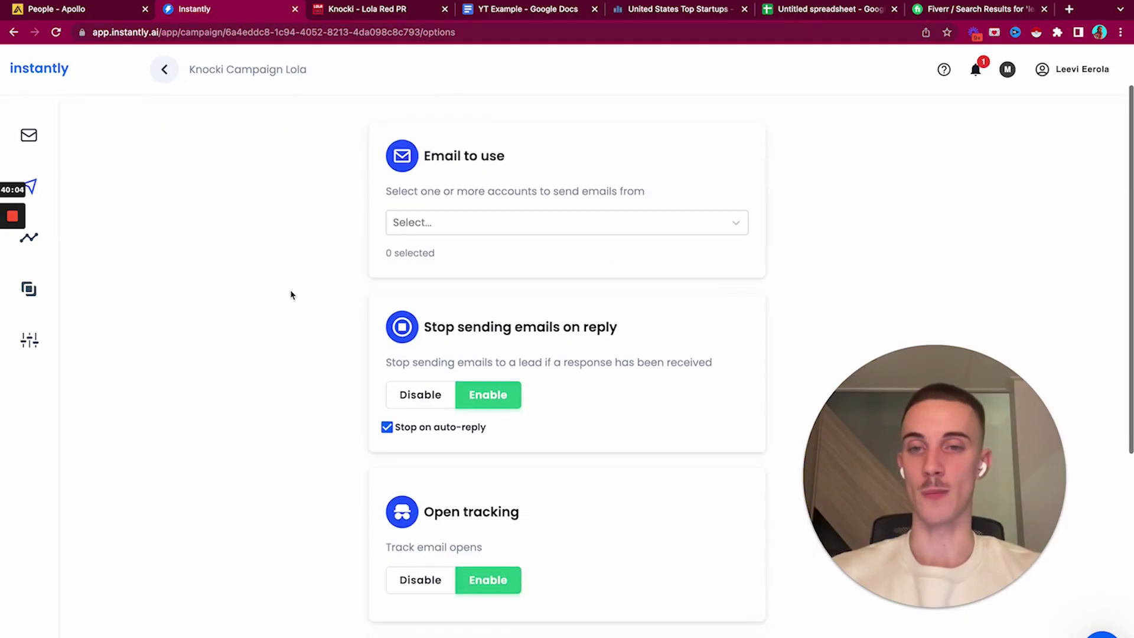
pyautogui.scroll(-1, 448, 302)
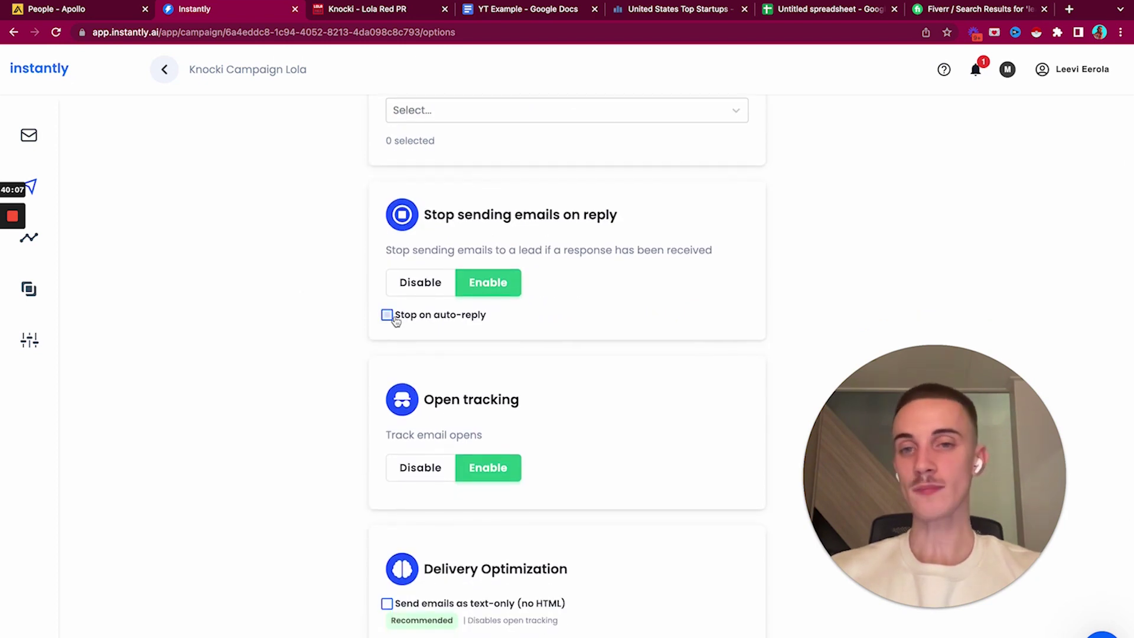
pyautogui.scroll(-3, 506, 347)
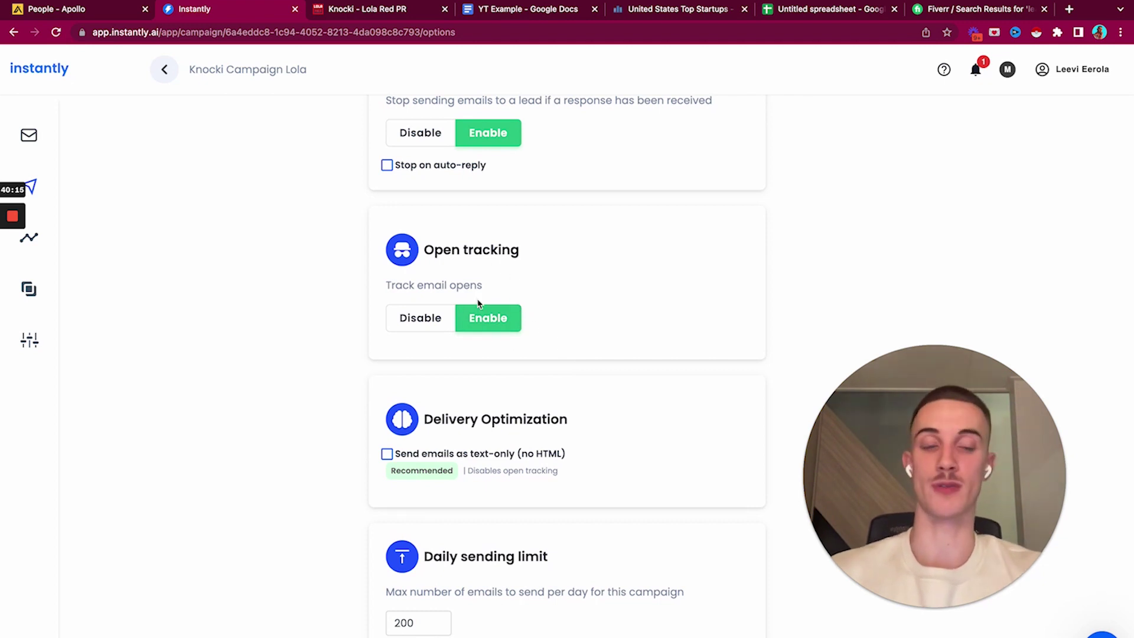
pyautogui.scroll(-1, 478, 304)
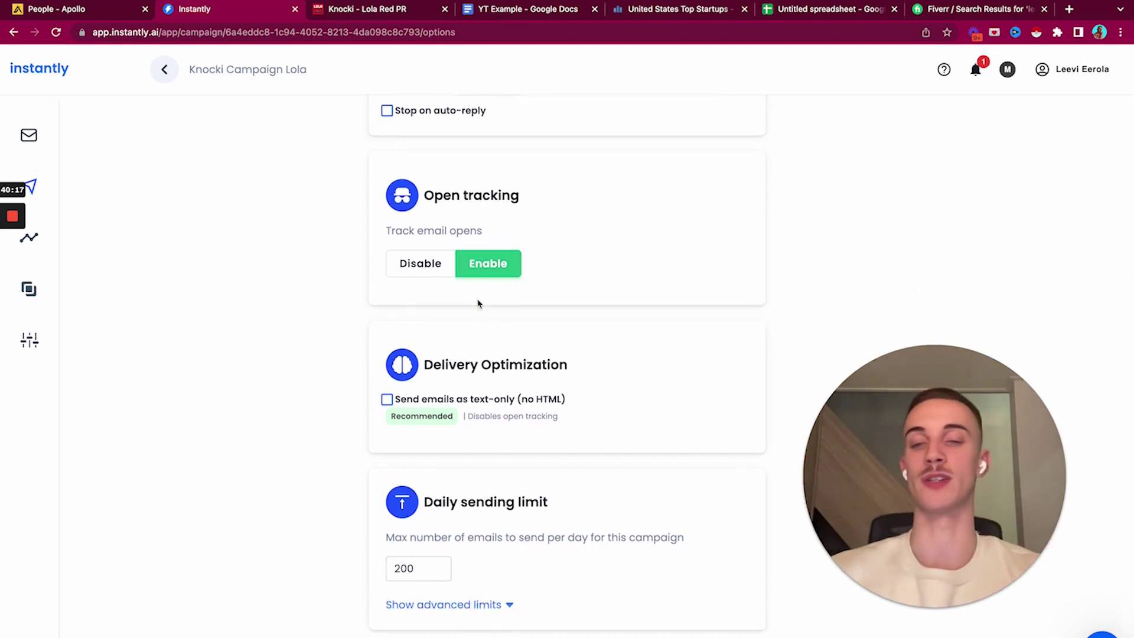
pyautogui.scroll(-2, 456, 283)
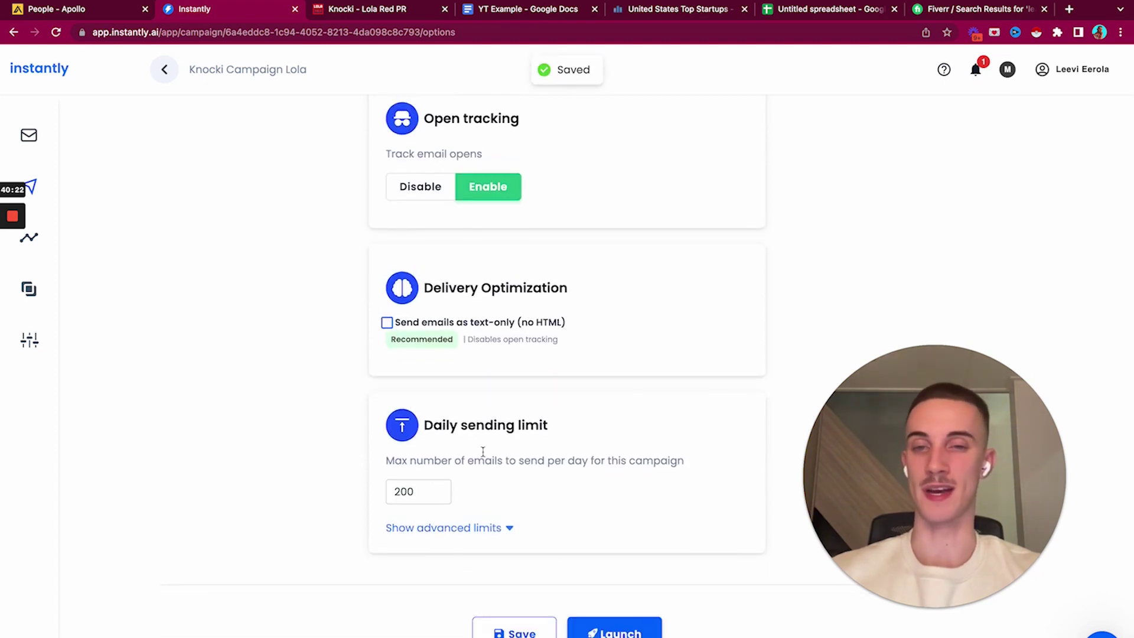
pyautogui.scroll(1, 480, 557)
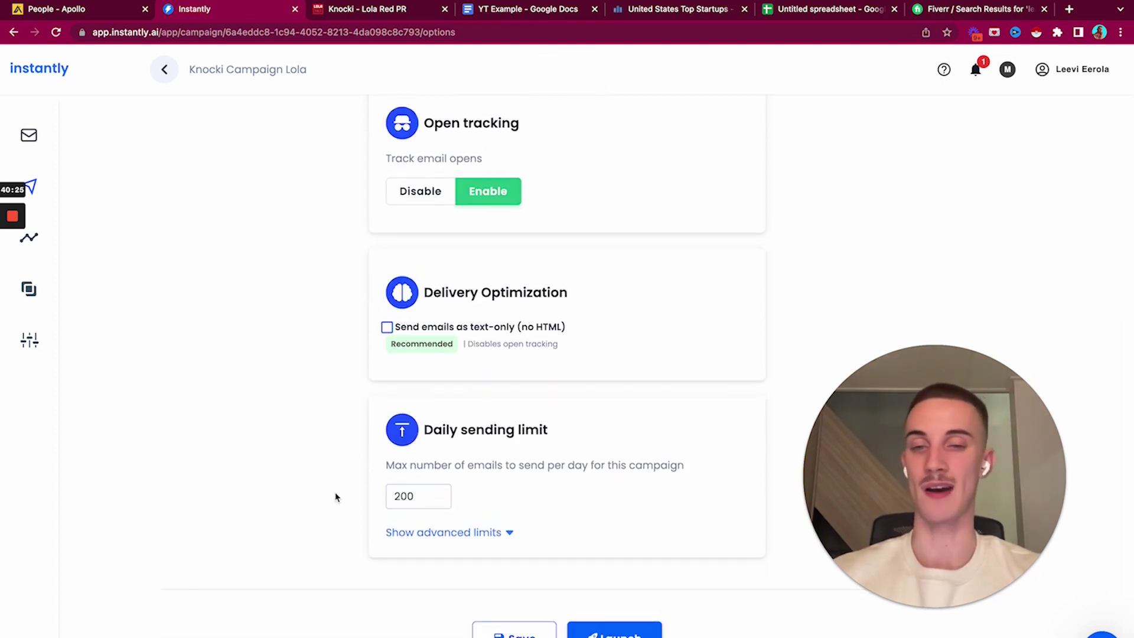
pyautogui.scroll(8, 336, 497)
# Step: Reopen Knocki Campaign Lola's sequence, add a B variant to Step 2, and view Step 3
pyautogui.click(164, 69)
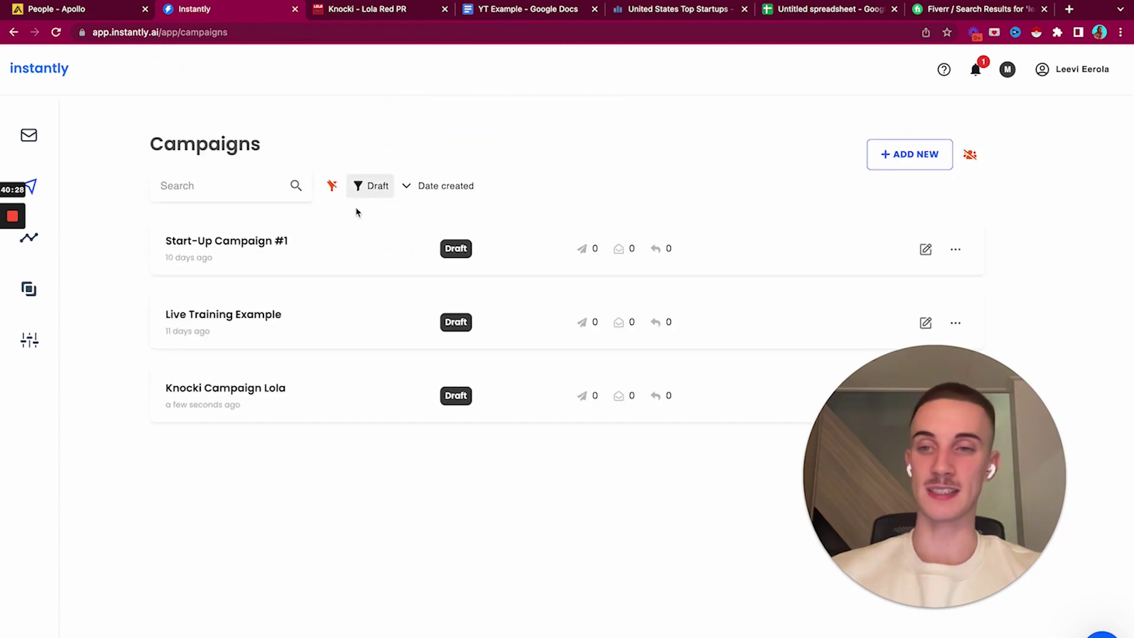
pyautogui.click(345, 383)
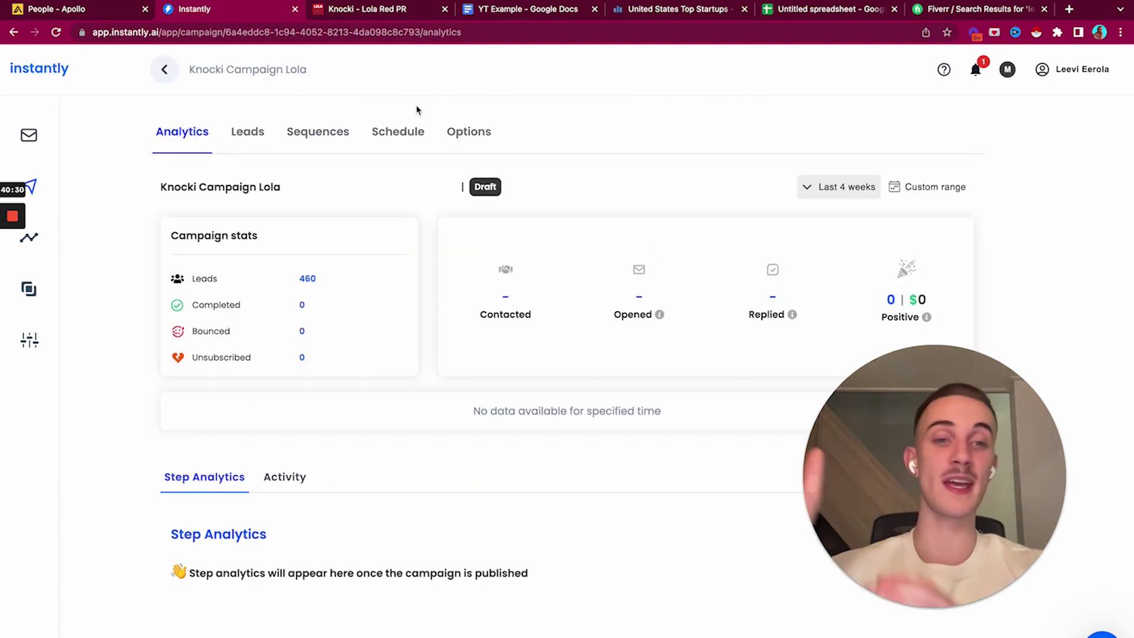
pyautogui.click(247, 131)
pyautogui.click(319, 132)
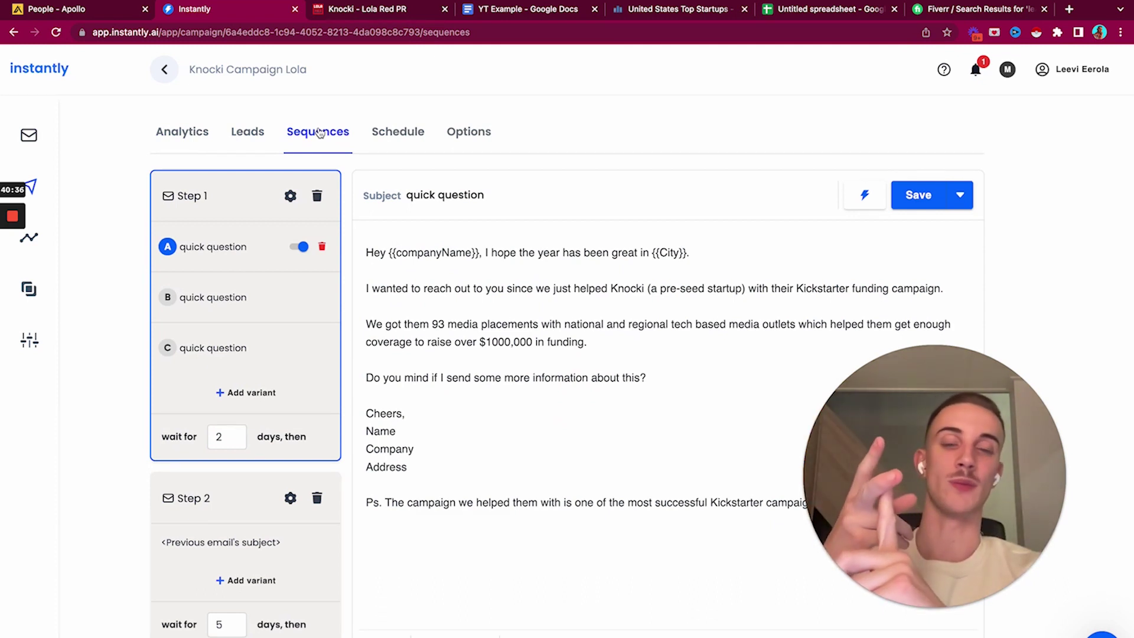
pyautogui.scroll(-6, 248, 281)
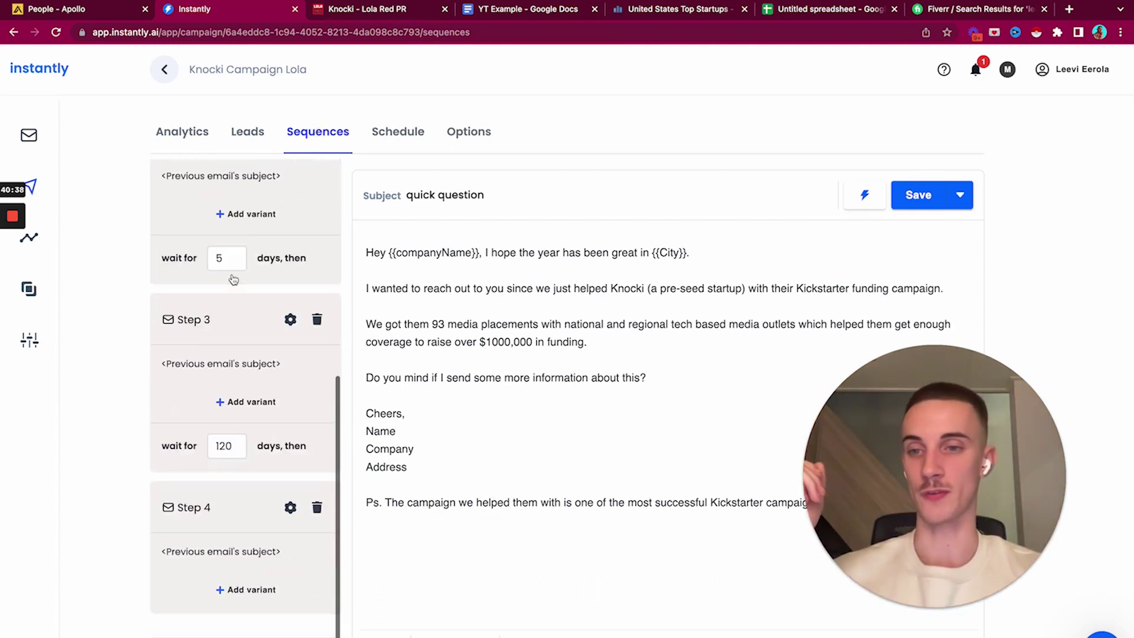
pyautogui.click(244, 215)
pyautogui.click(230, 334)
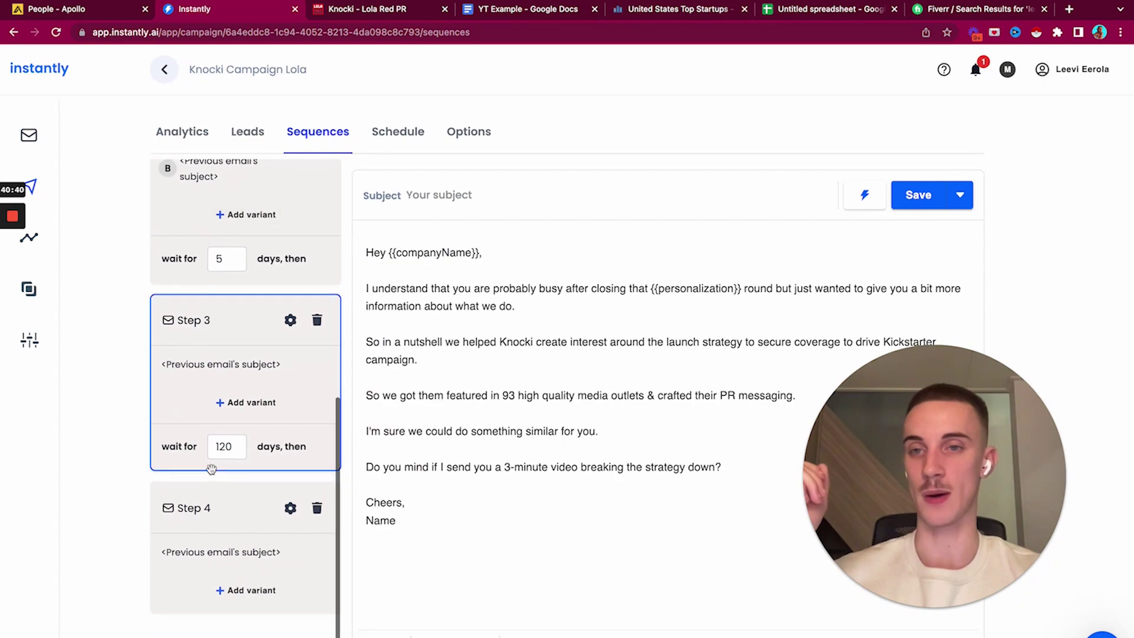